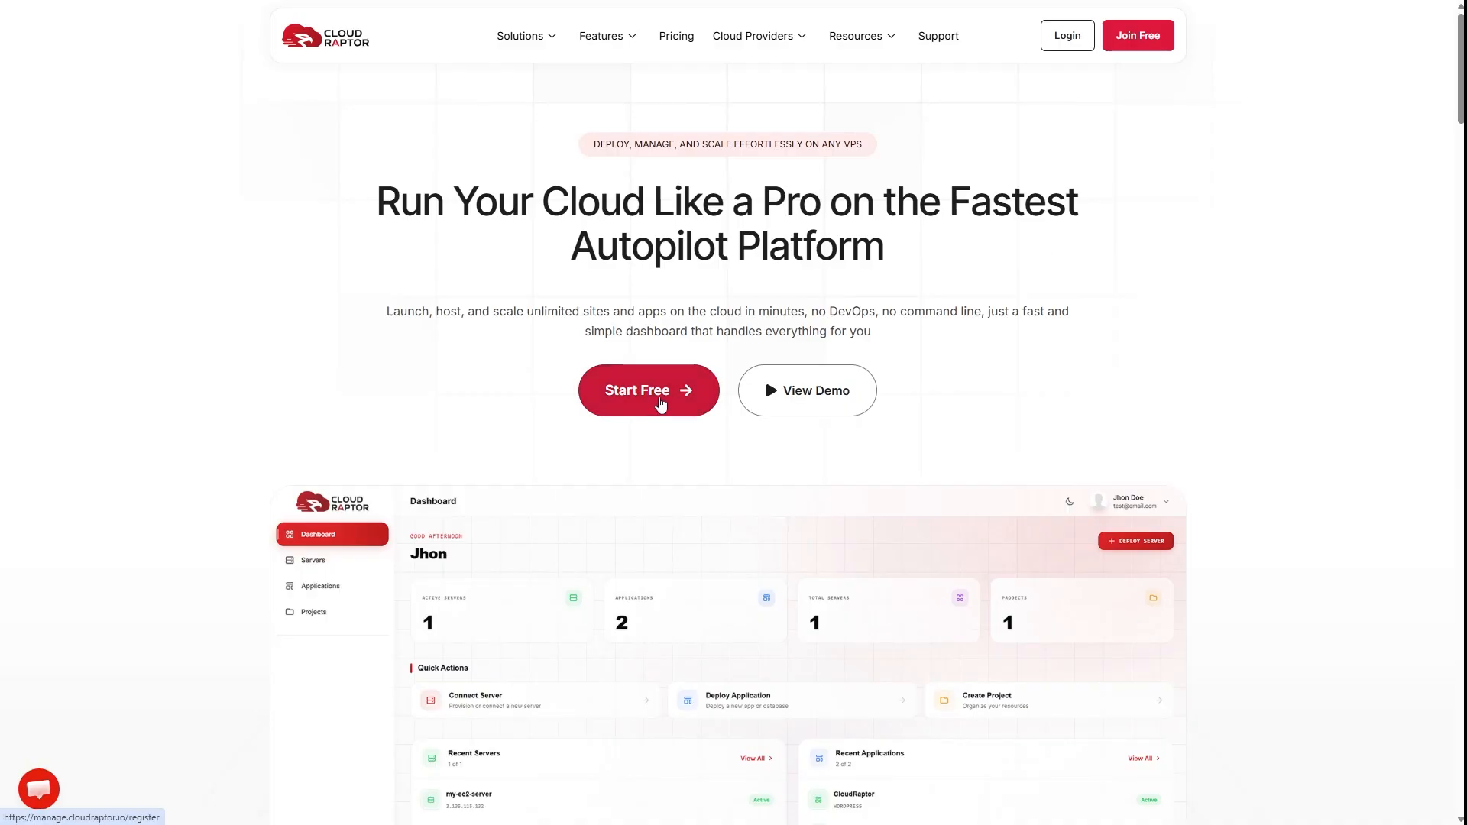
Step: Open the free registration page, switch to the existing-account form and sign in
click(662, 400)
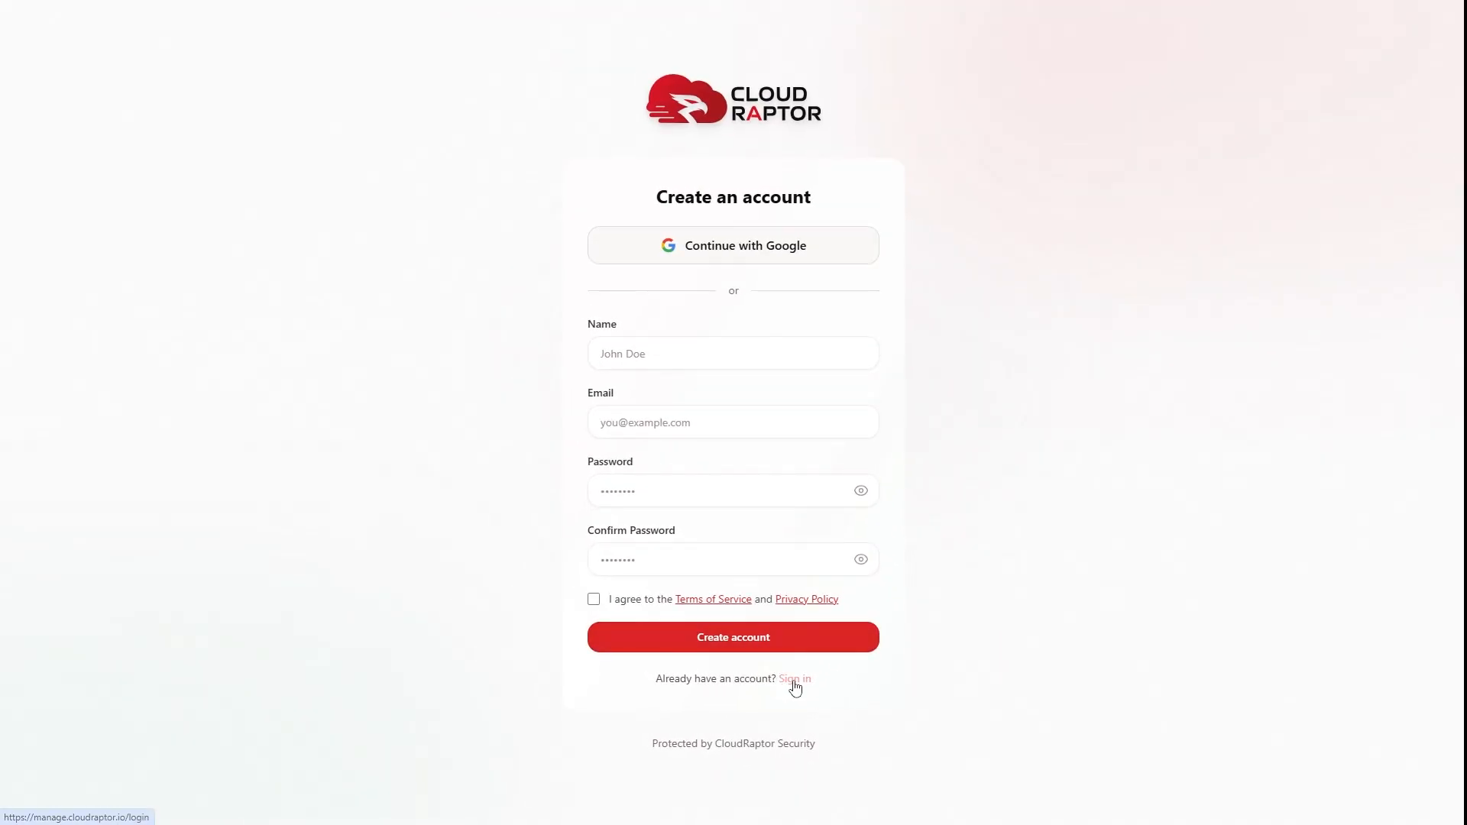
click(788, 682)
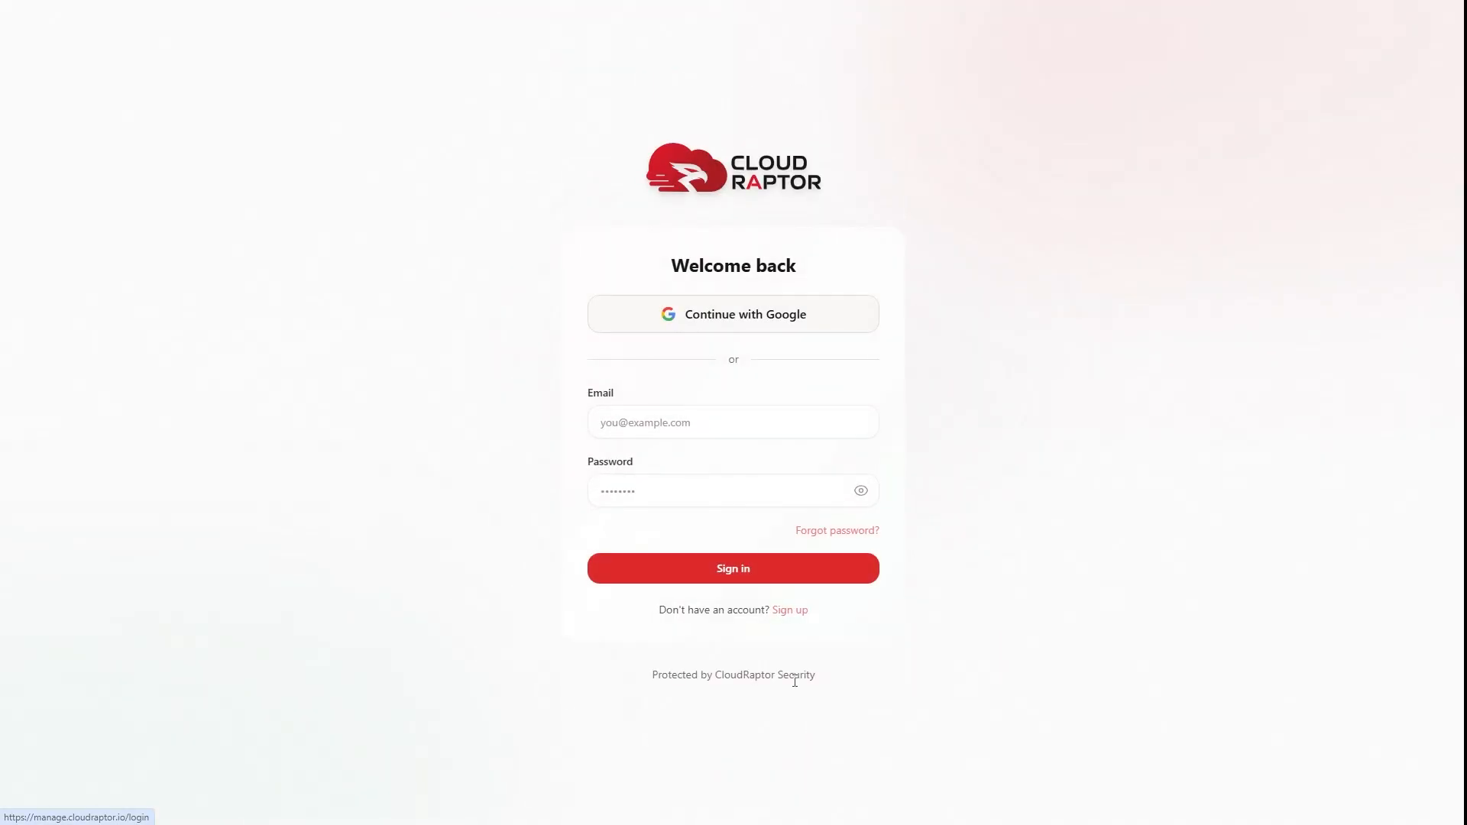
click(735, 582)
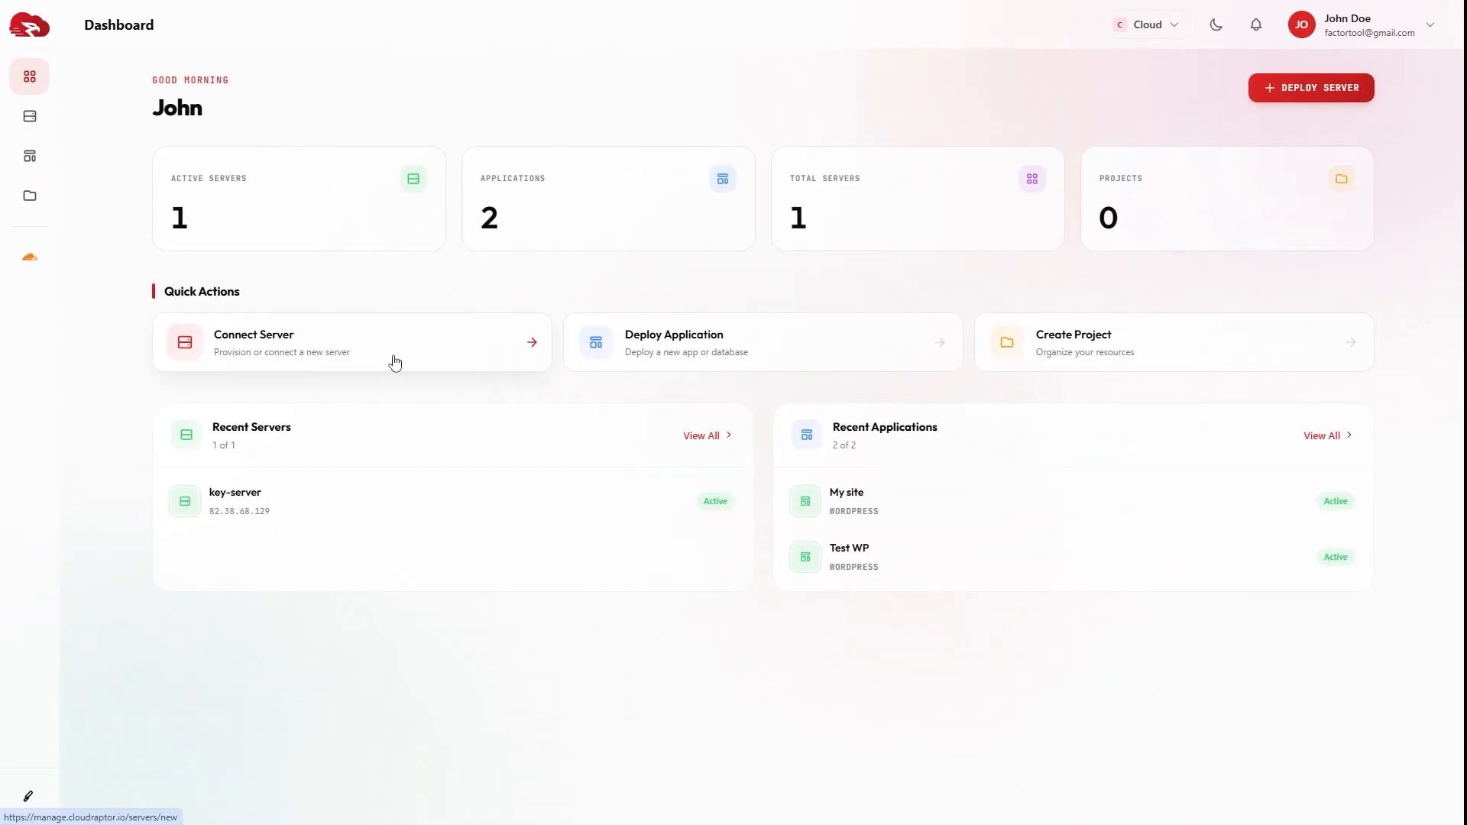
Step: Start connecting a new server and compare the EC2 and Lightsail services of Amazon Web Services
click(337, 352)
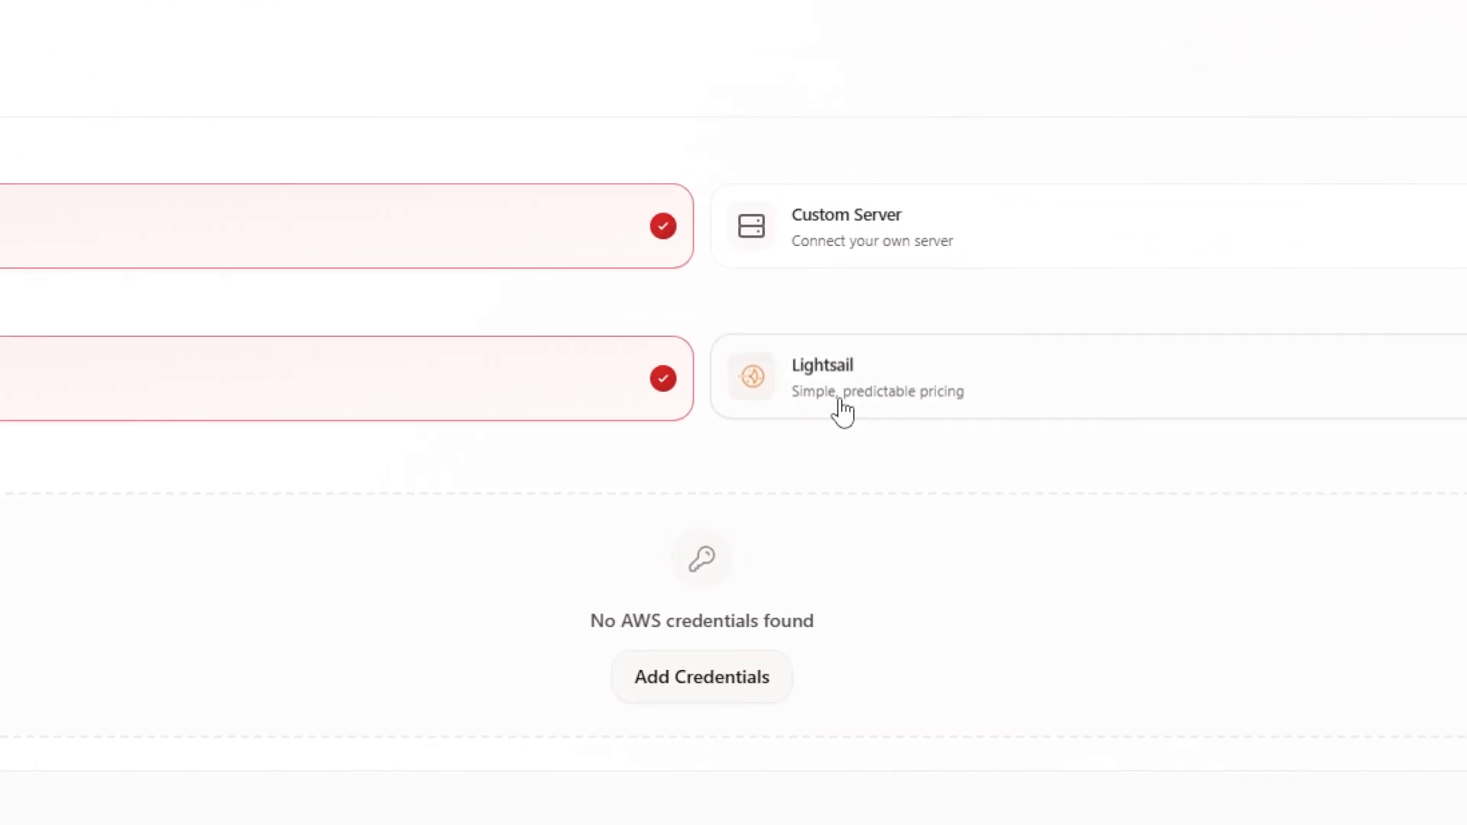
click(1030, 399)
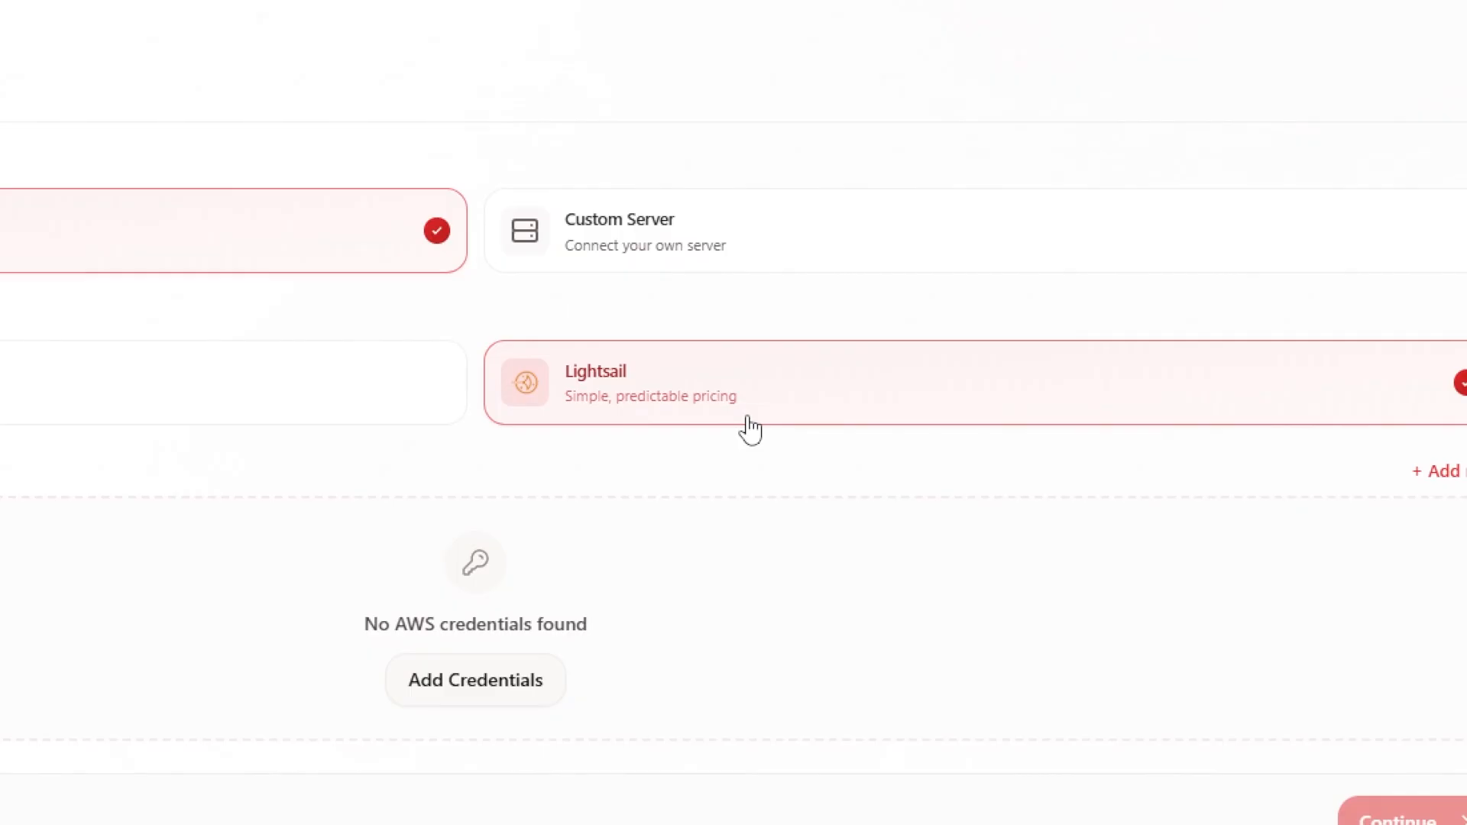
click(397, 413)
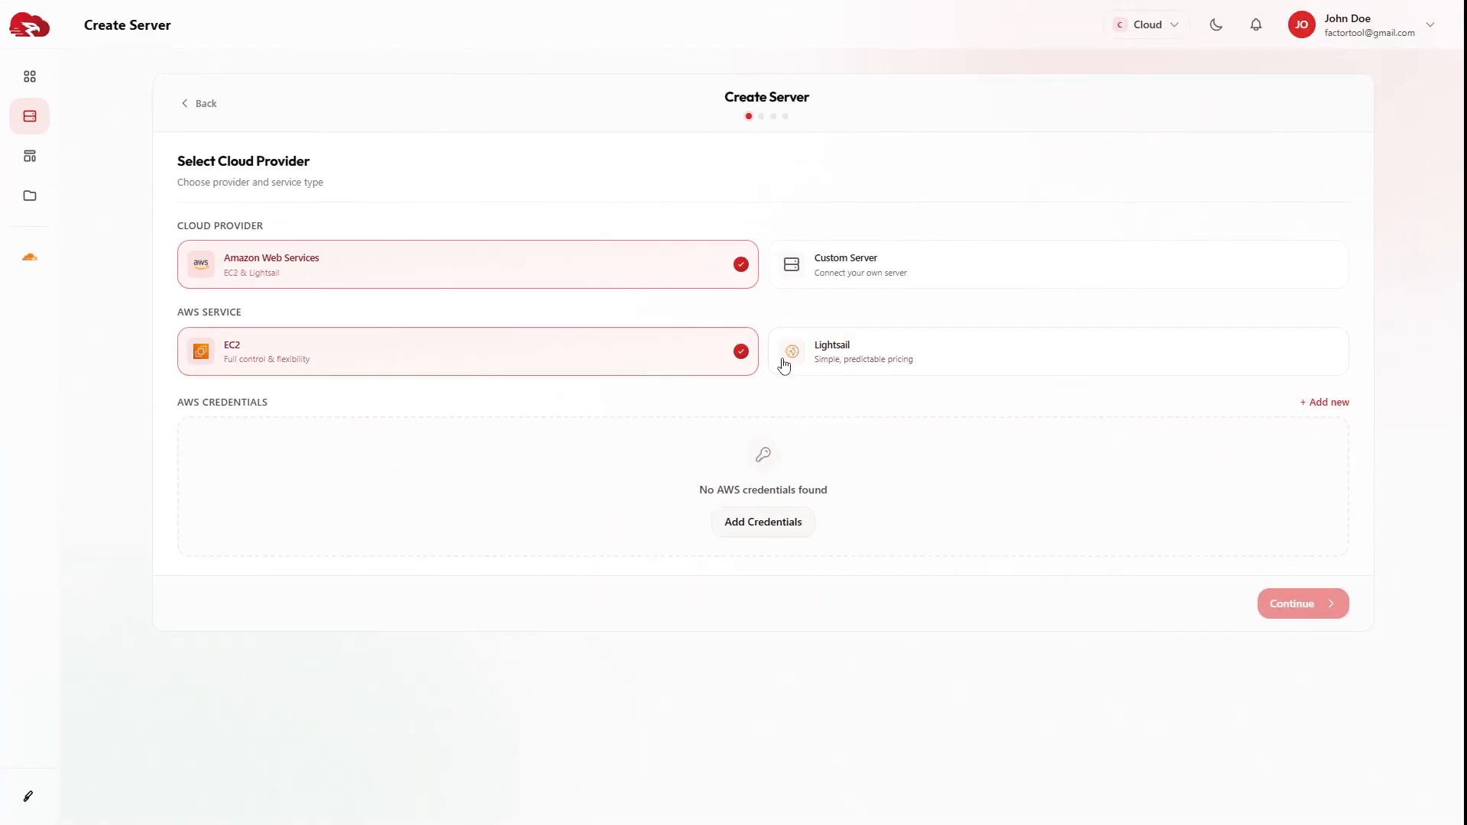
click(816, 365)
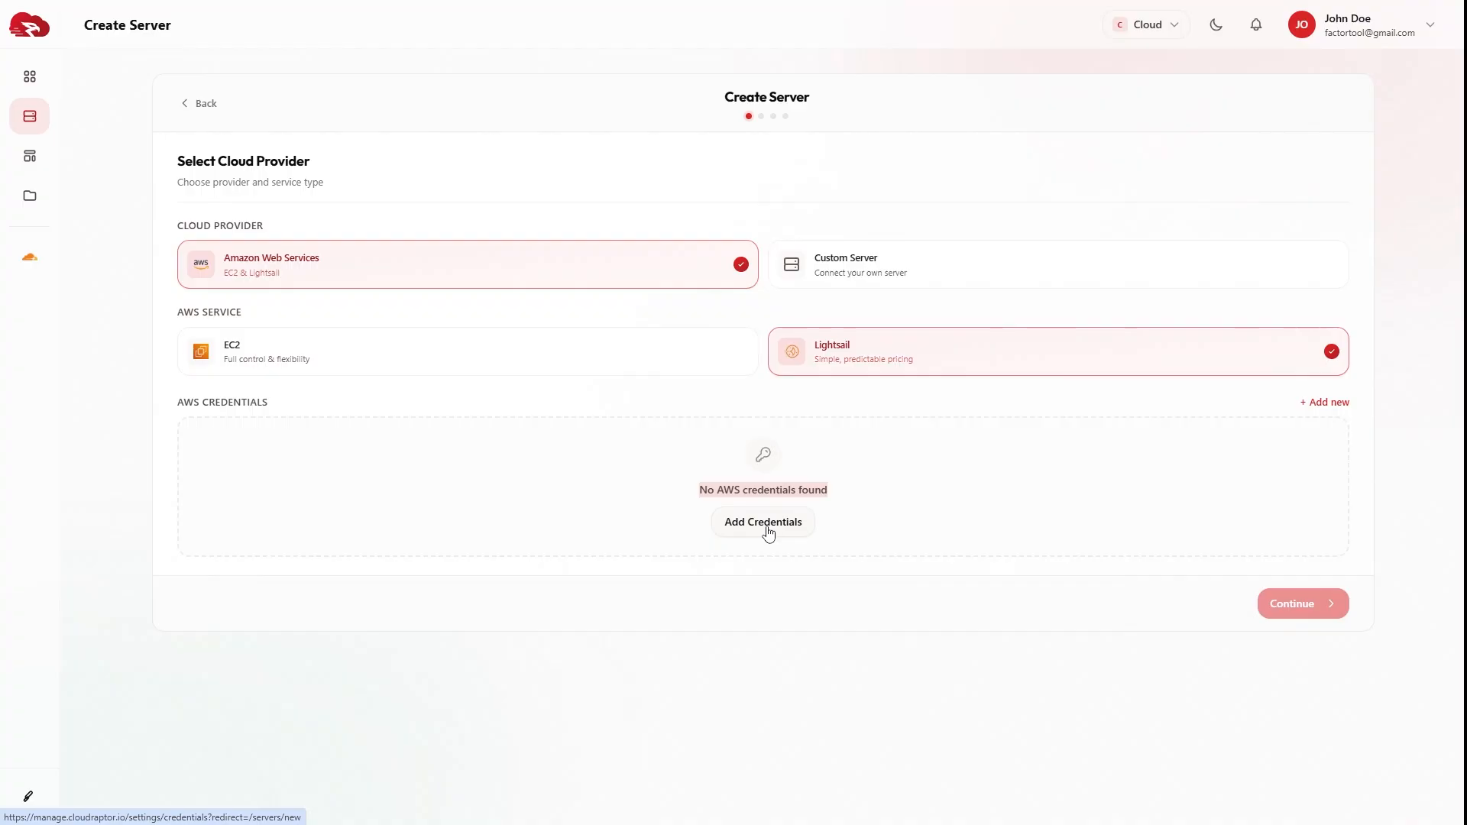
Step: Open the form for adding cloud credentials and enter Name as the credential name
click(768, 527)
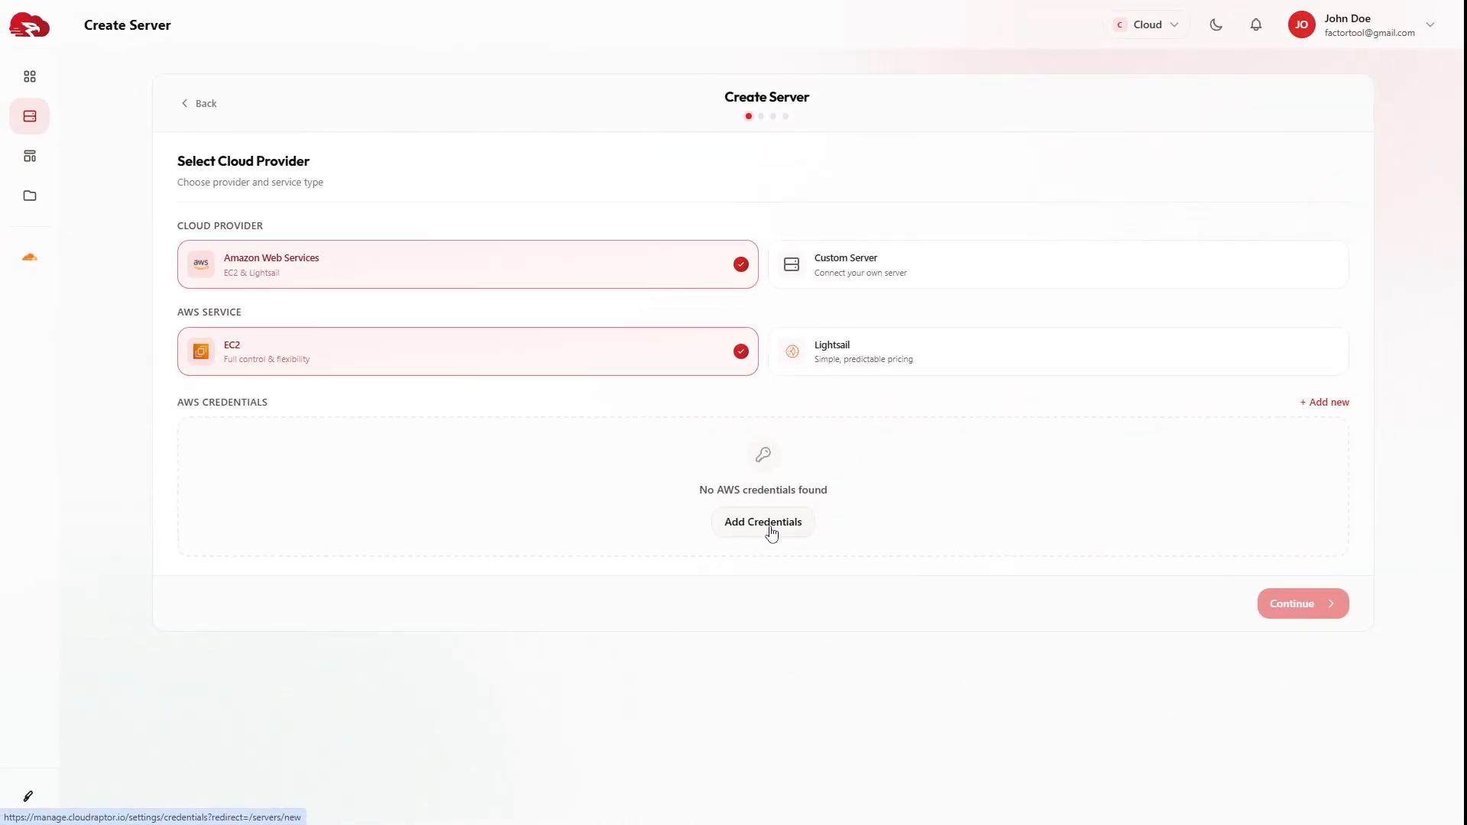
click(771, 529)
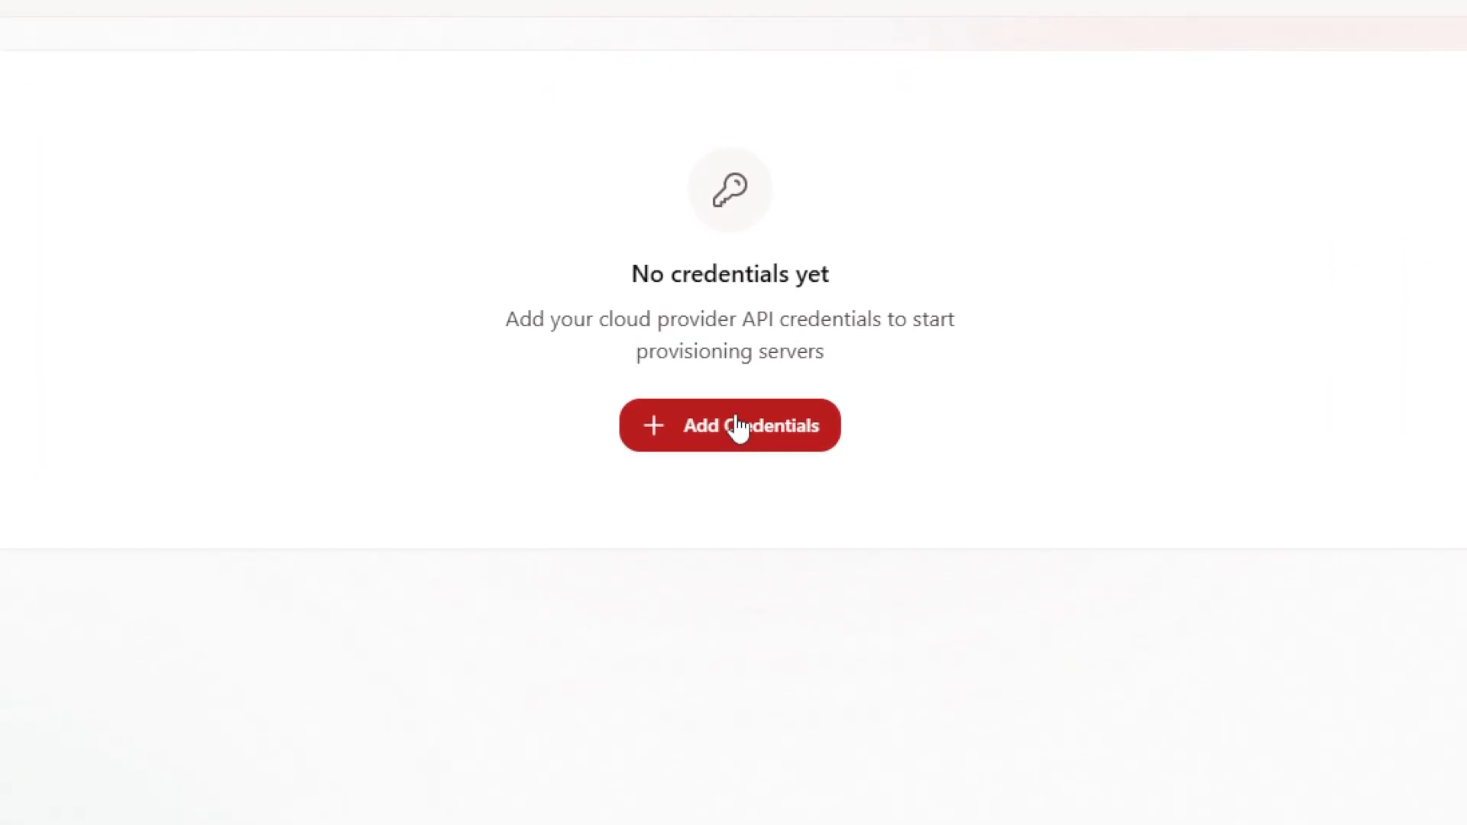
click(737, 425)
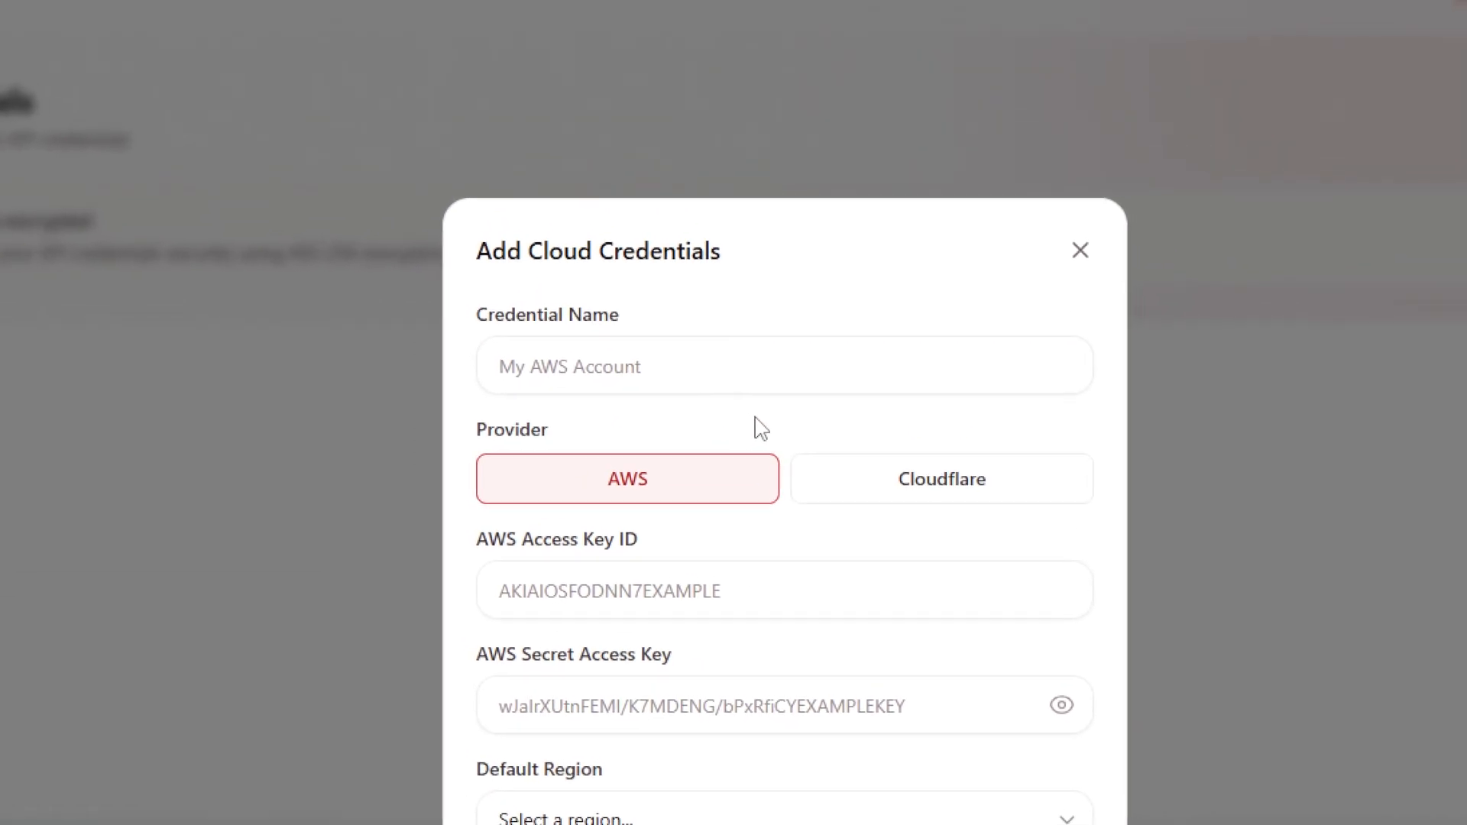
click(739, 375)
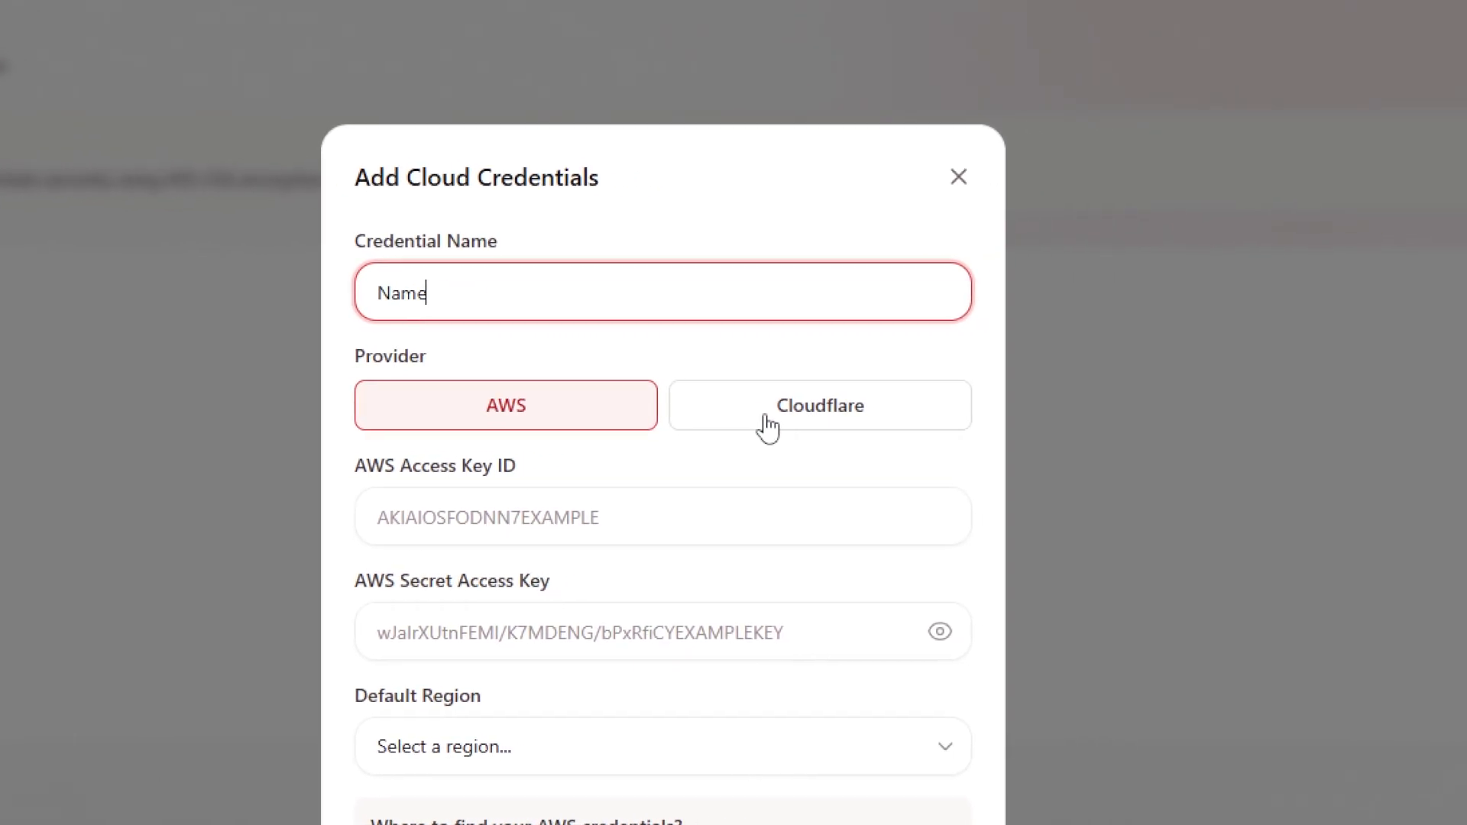
Step: Examine the credential fields for Cloudflare and AWS, including the AWS access keys and the list of default regions
click(926, 422)
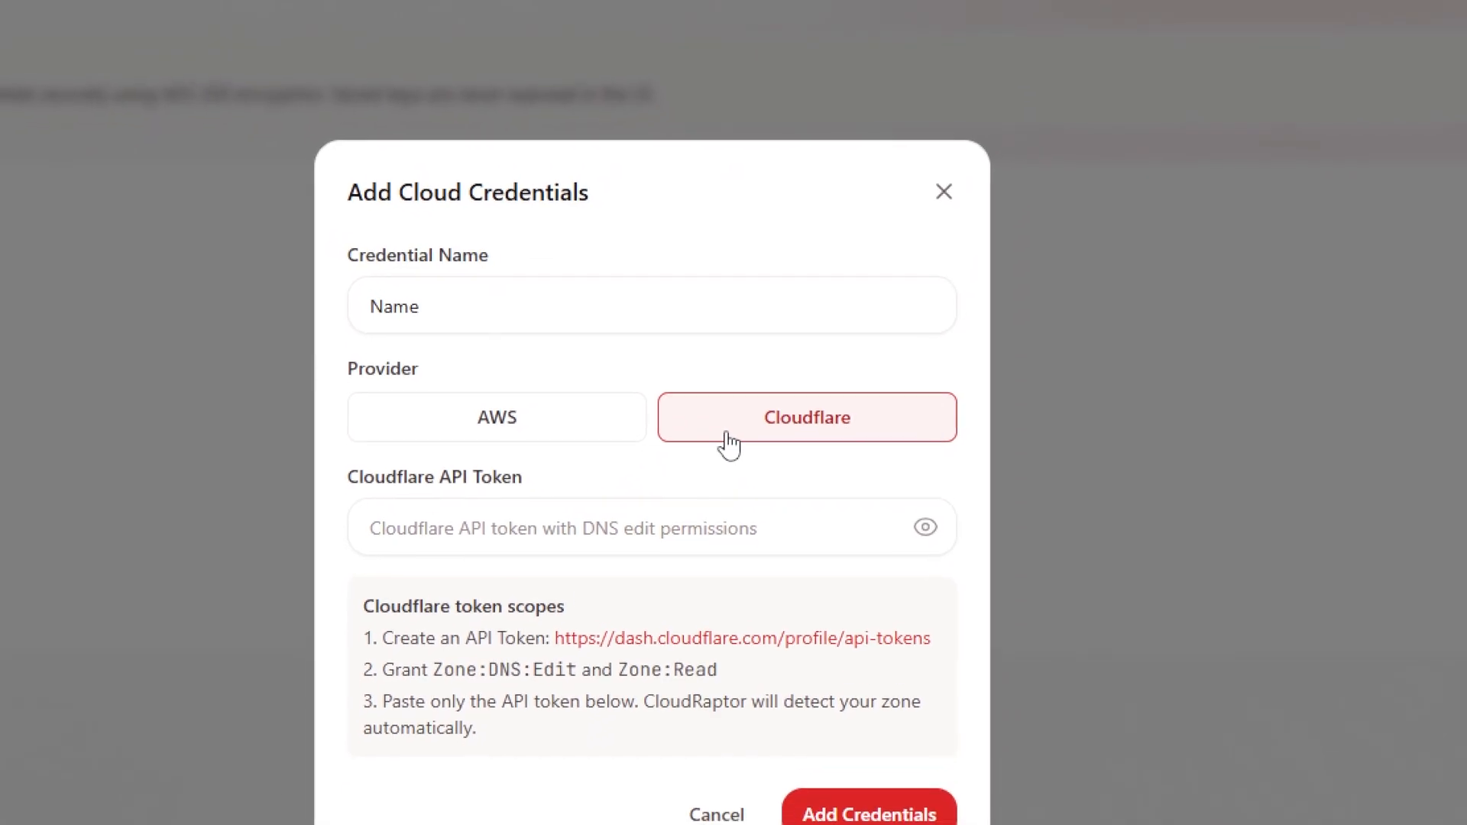
click(687, 364)
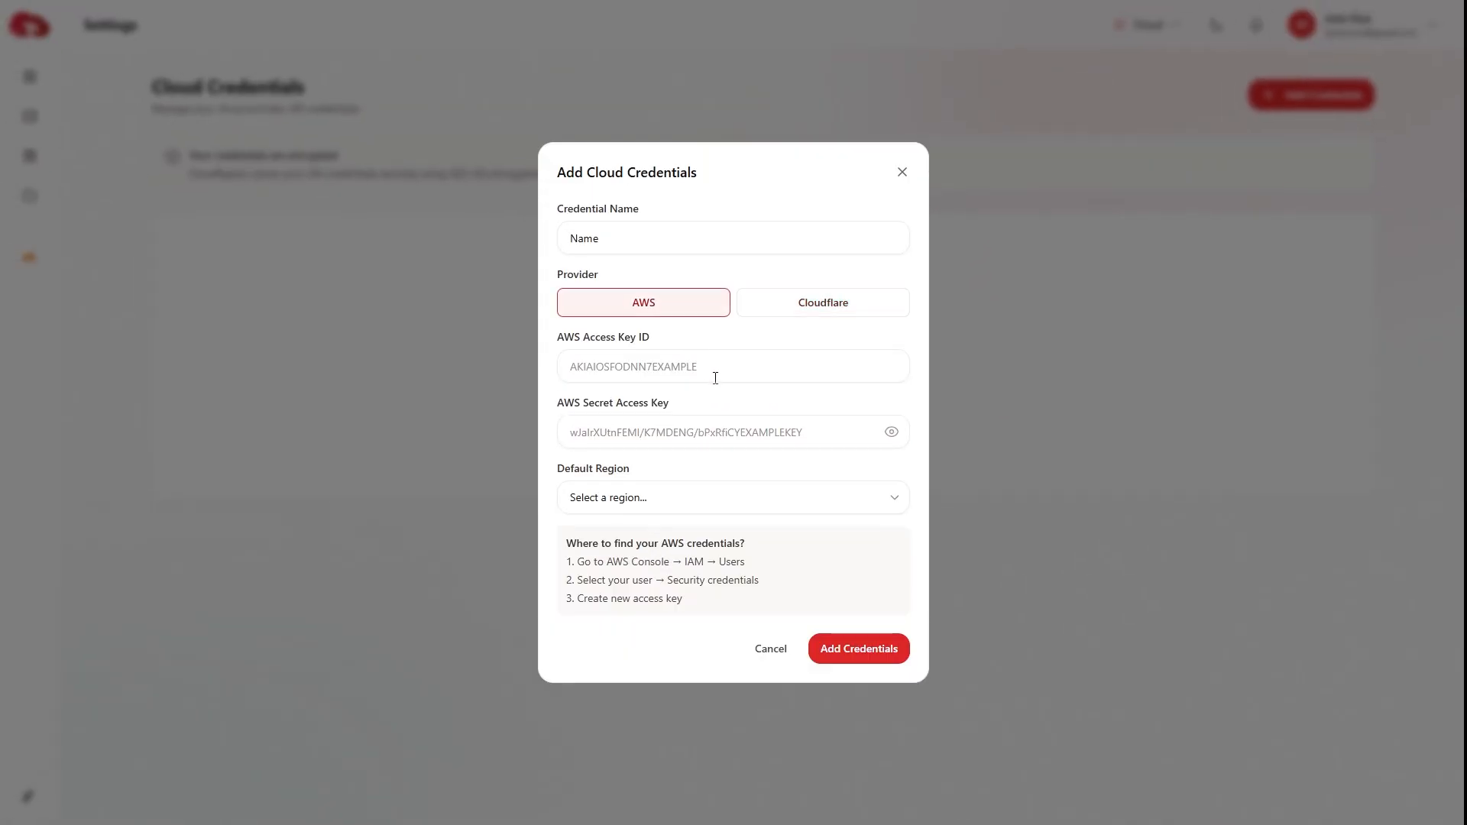
click(710, 365)
click(706, 434)
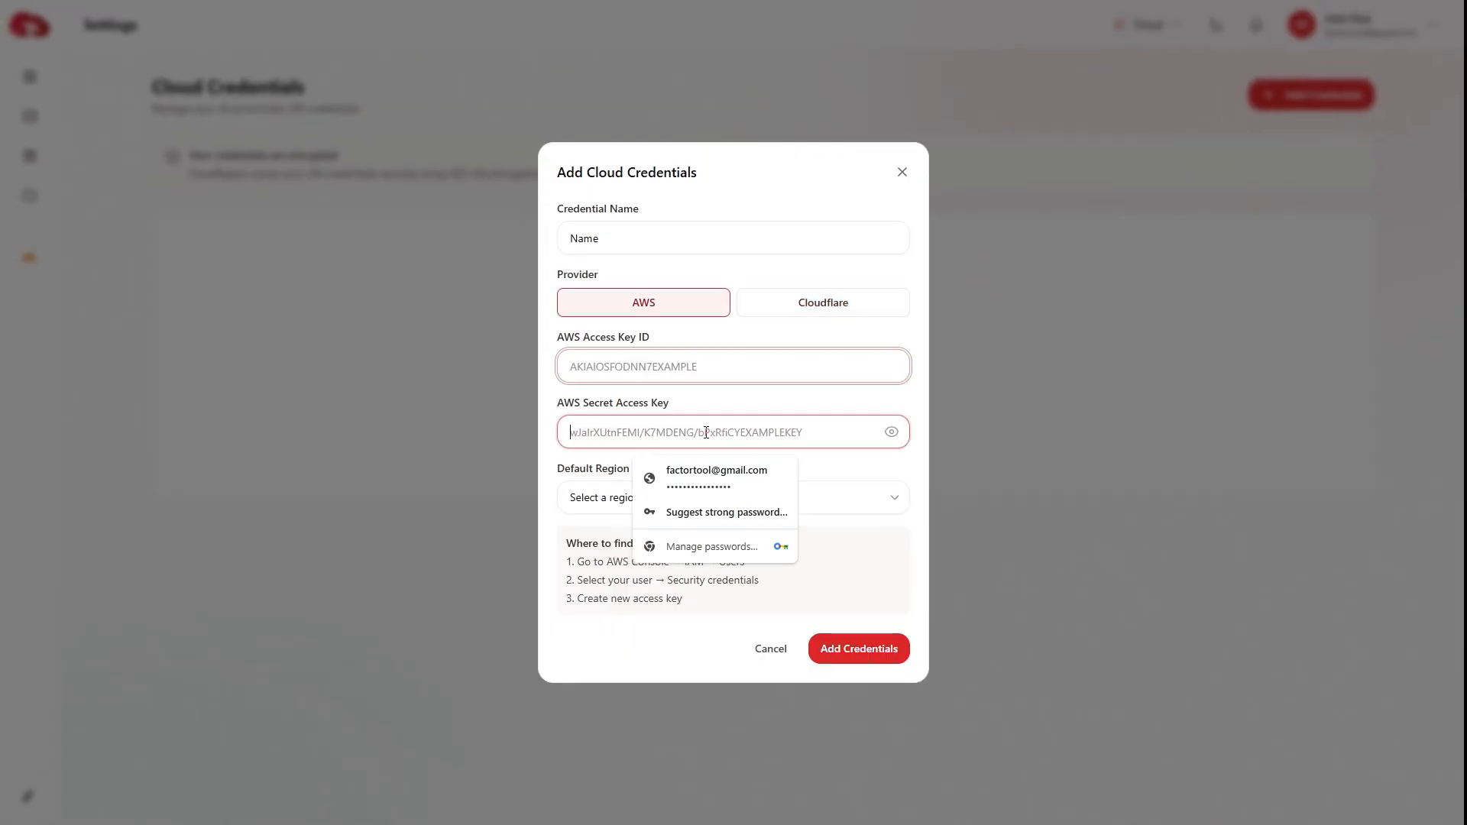
click(844, 480)
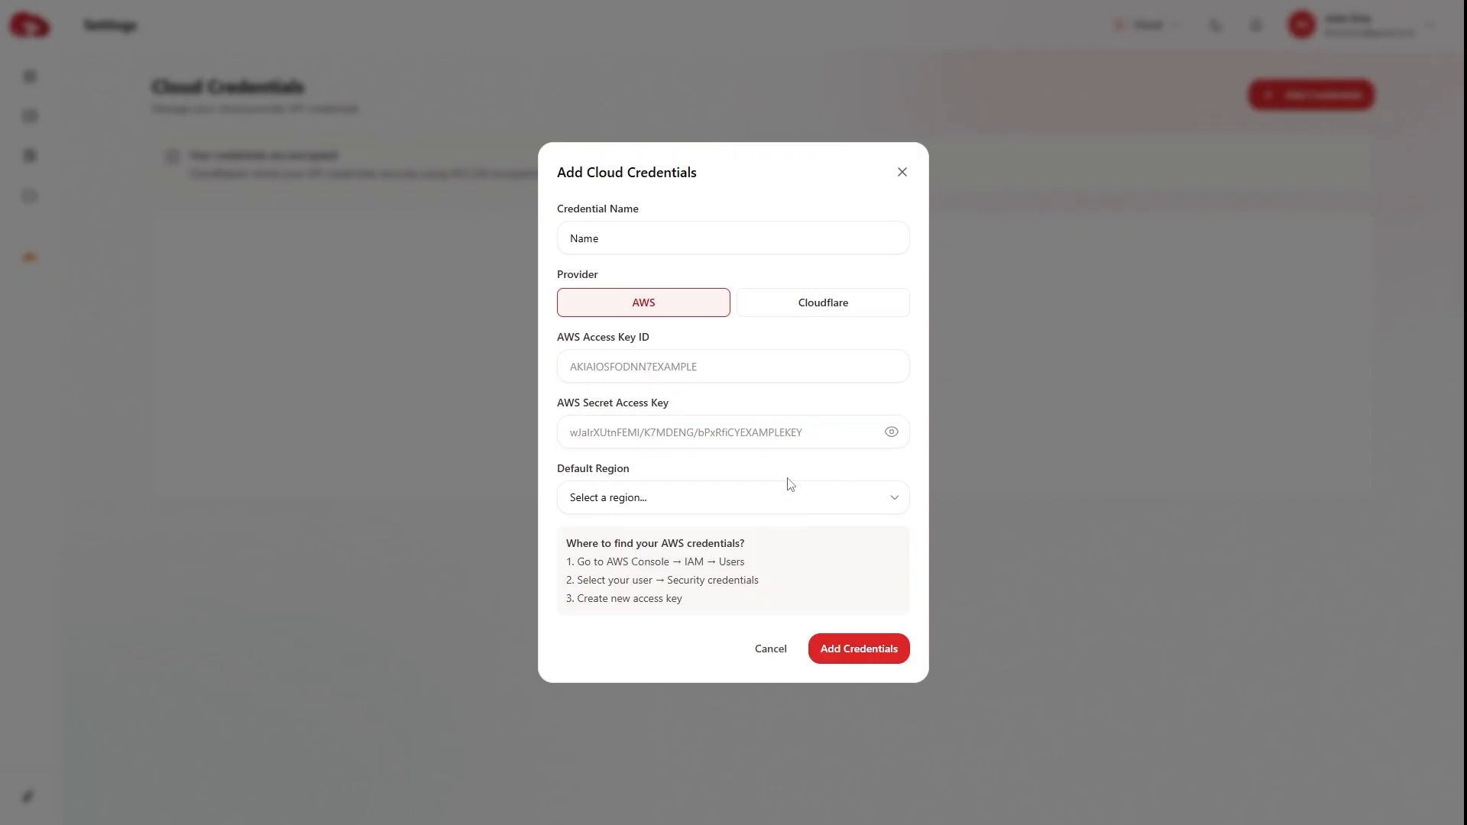
click(719, 498)
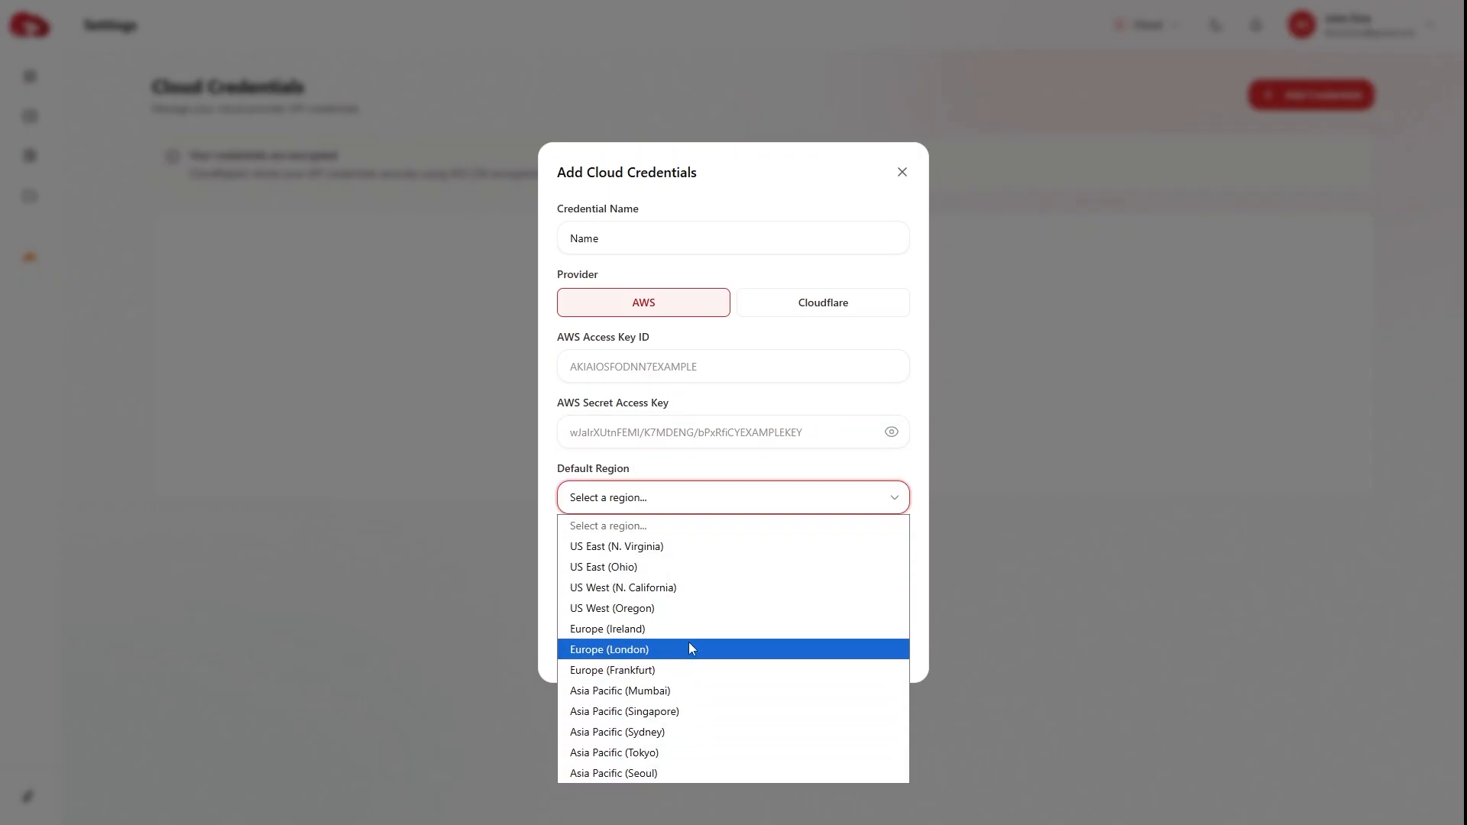
click(686, 504)
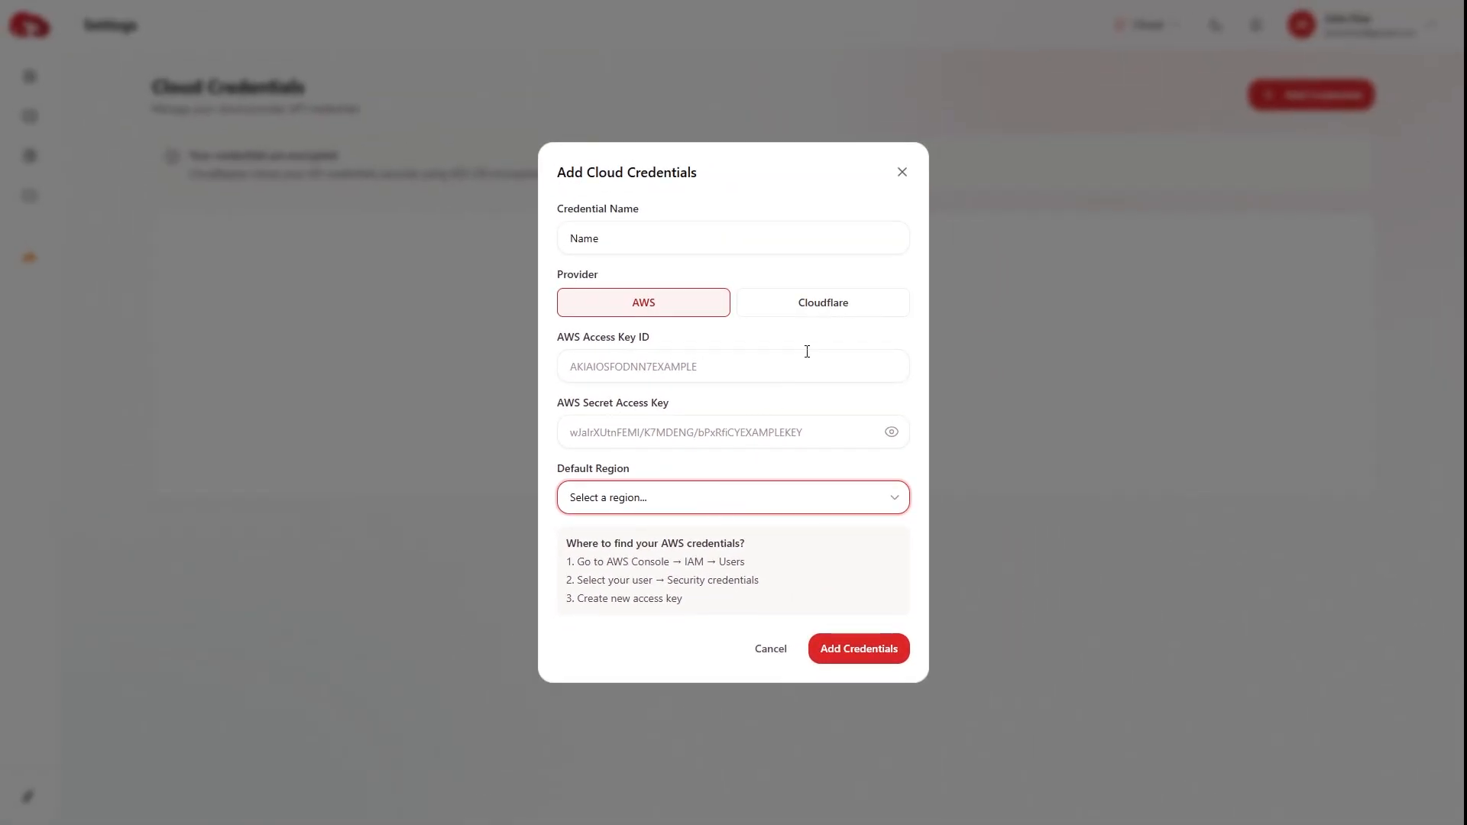
Step: Switch the credential provider to Cloudflare, dismiss the form without saving and return to server creation
click(829, 312)
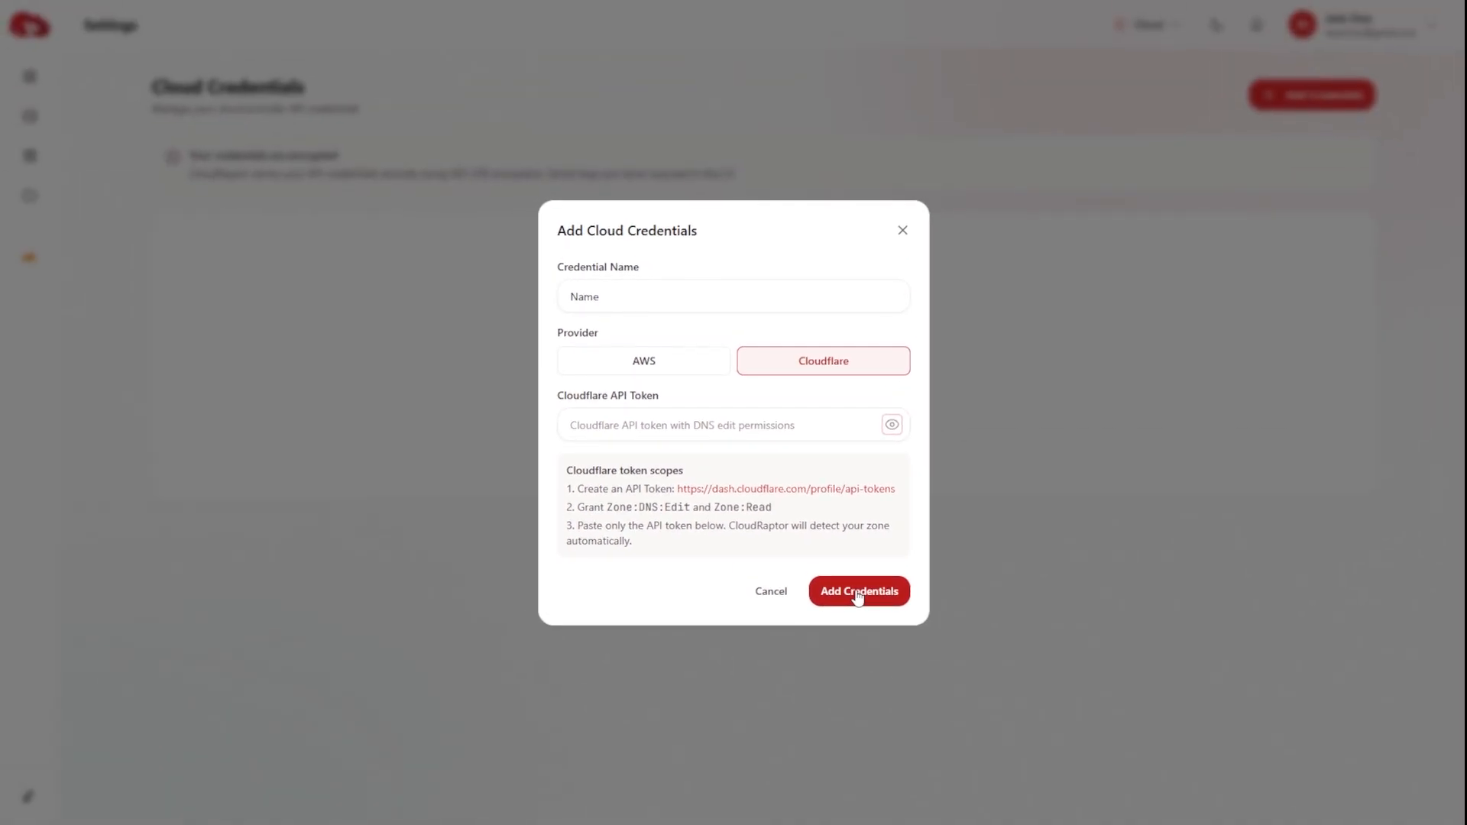
click(948, 503)
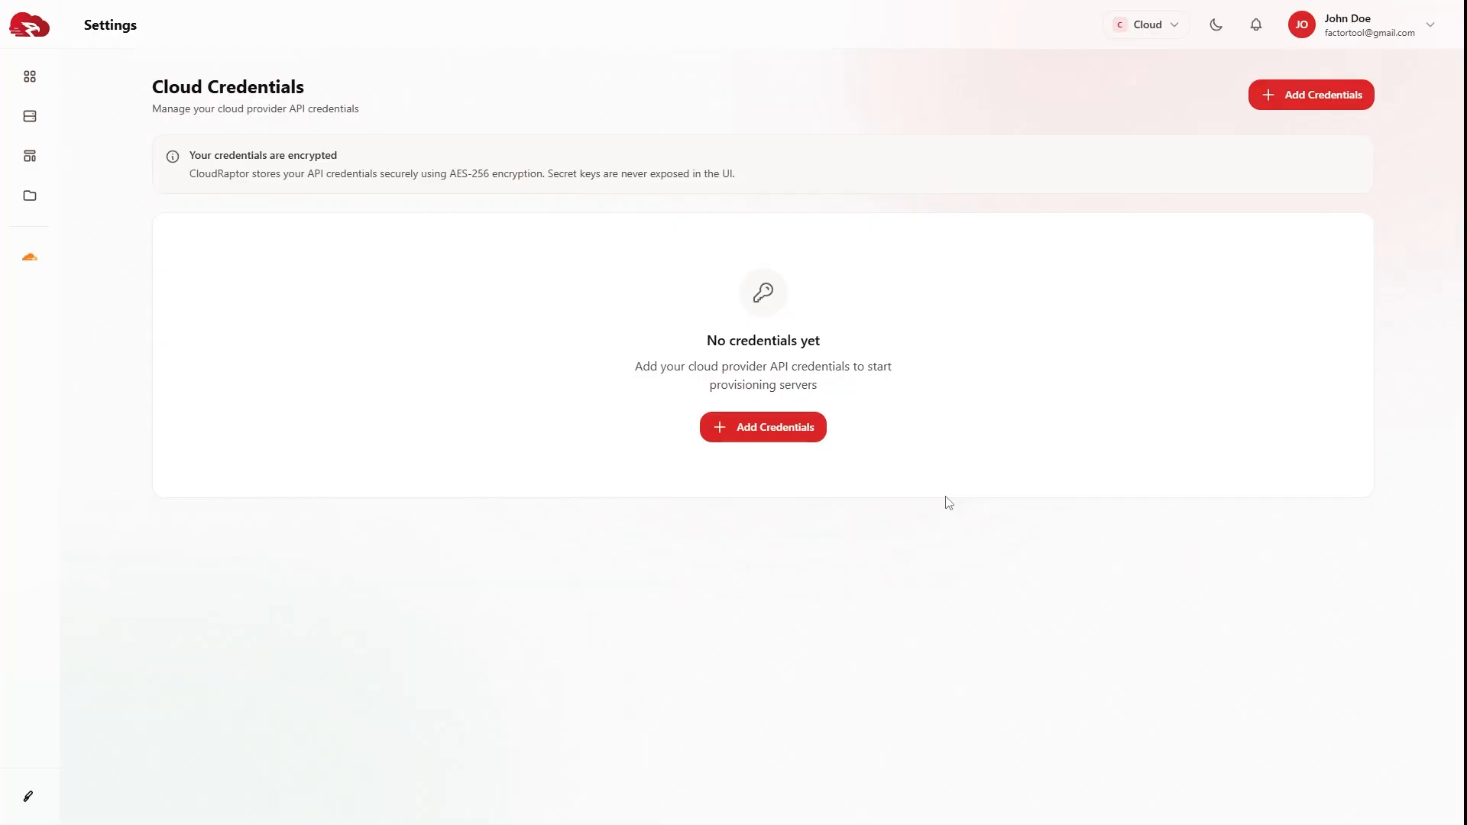
key(alt+Left)
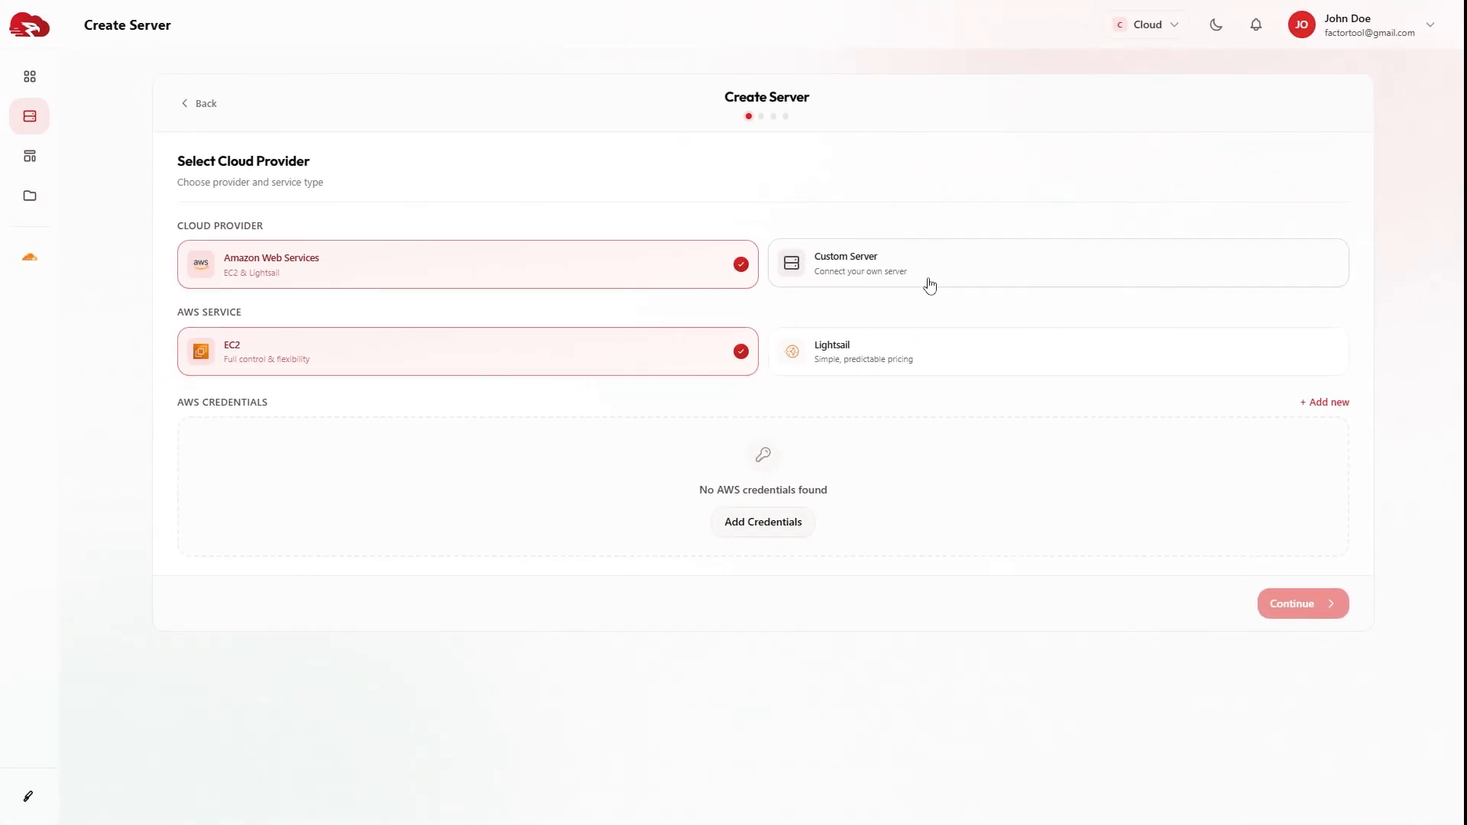
Step: Choose Custom Server as the provider and try out the server information form with Z as the IP address or hostname
click(869, 281)
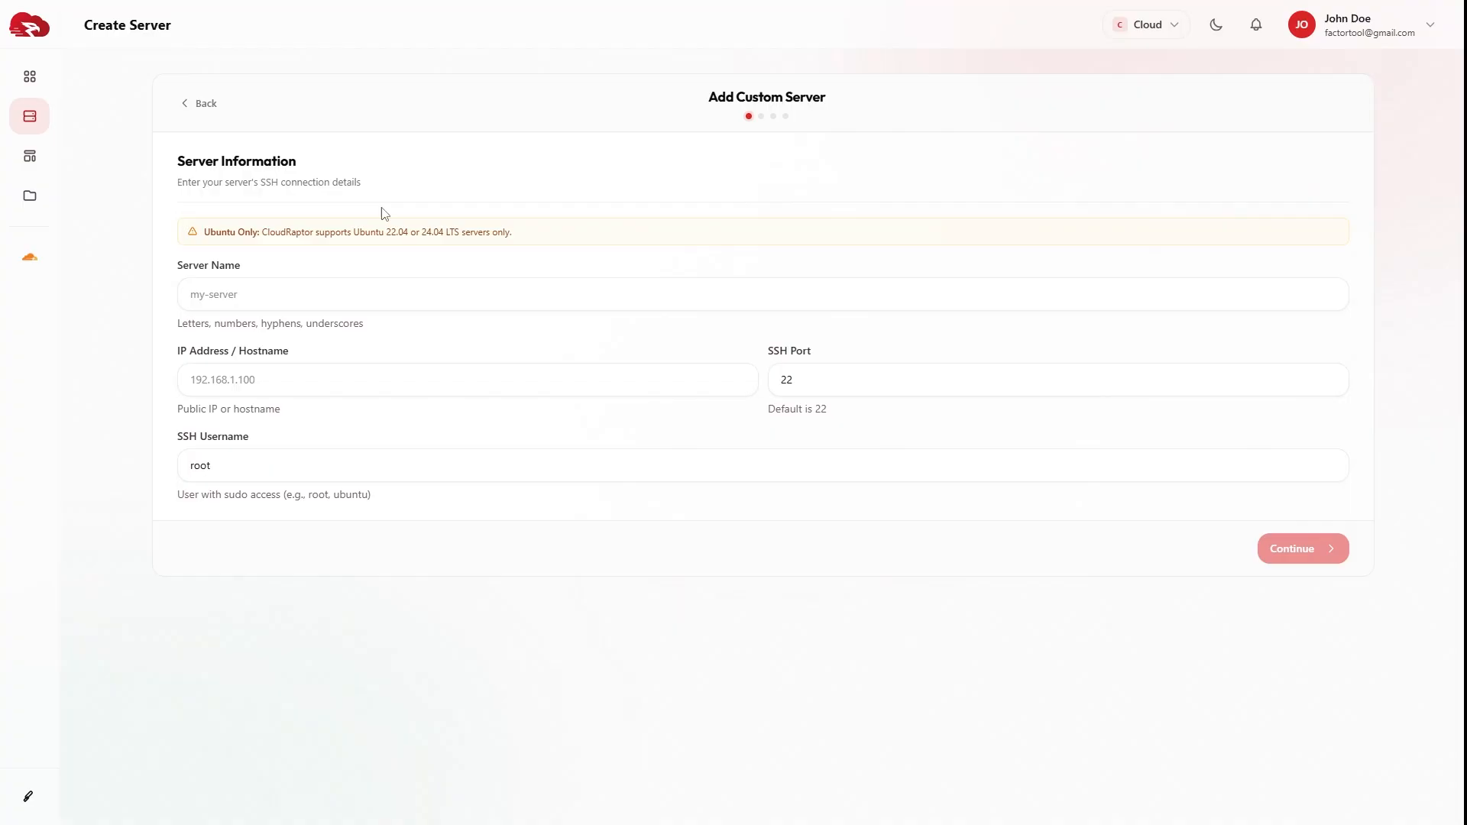
drag(200, 161, 313, 177)
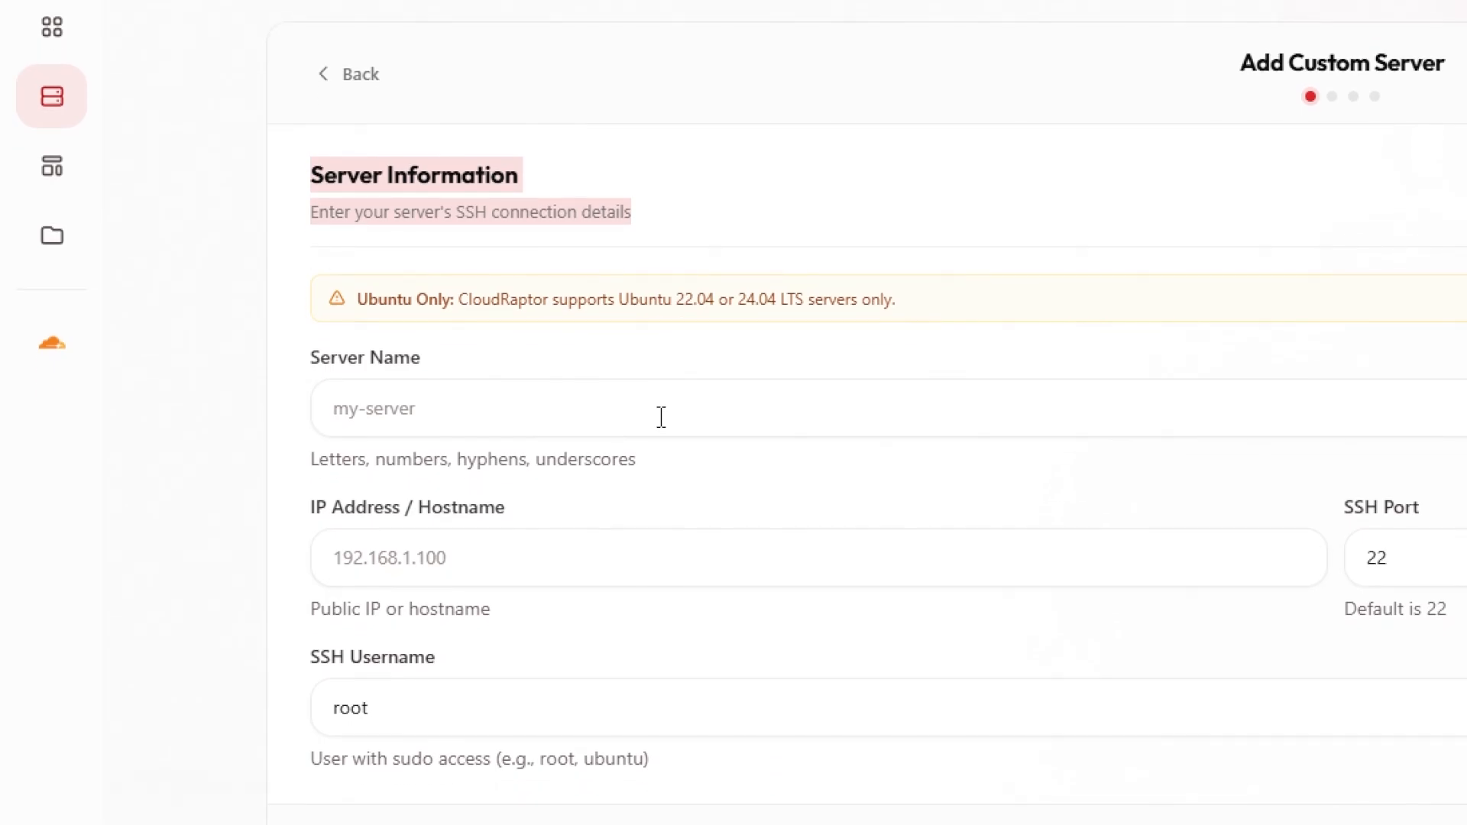
click(662, 423)
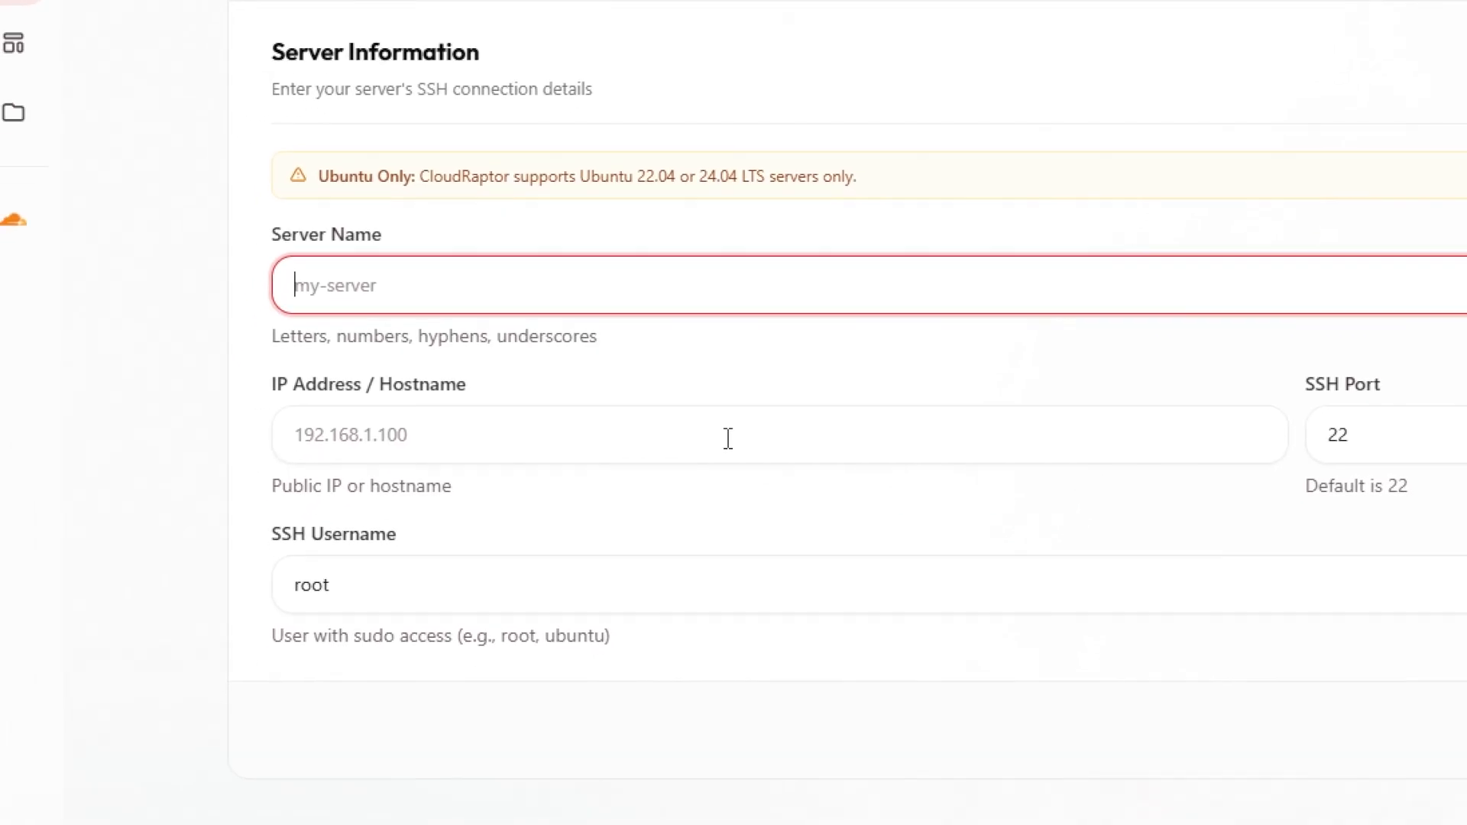
click(658, 552)
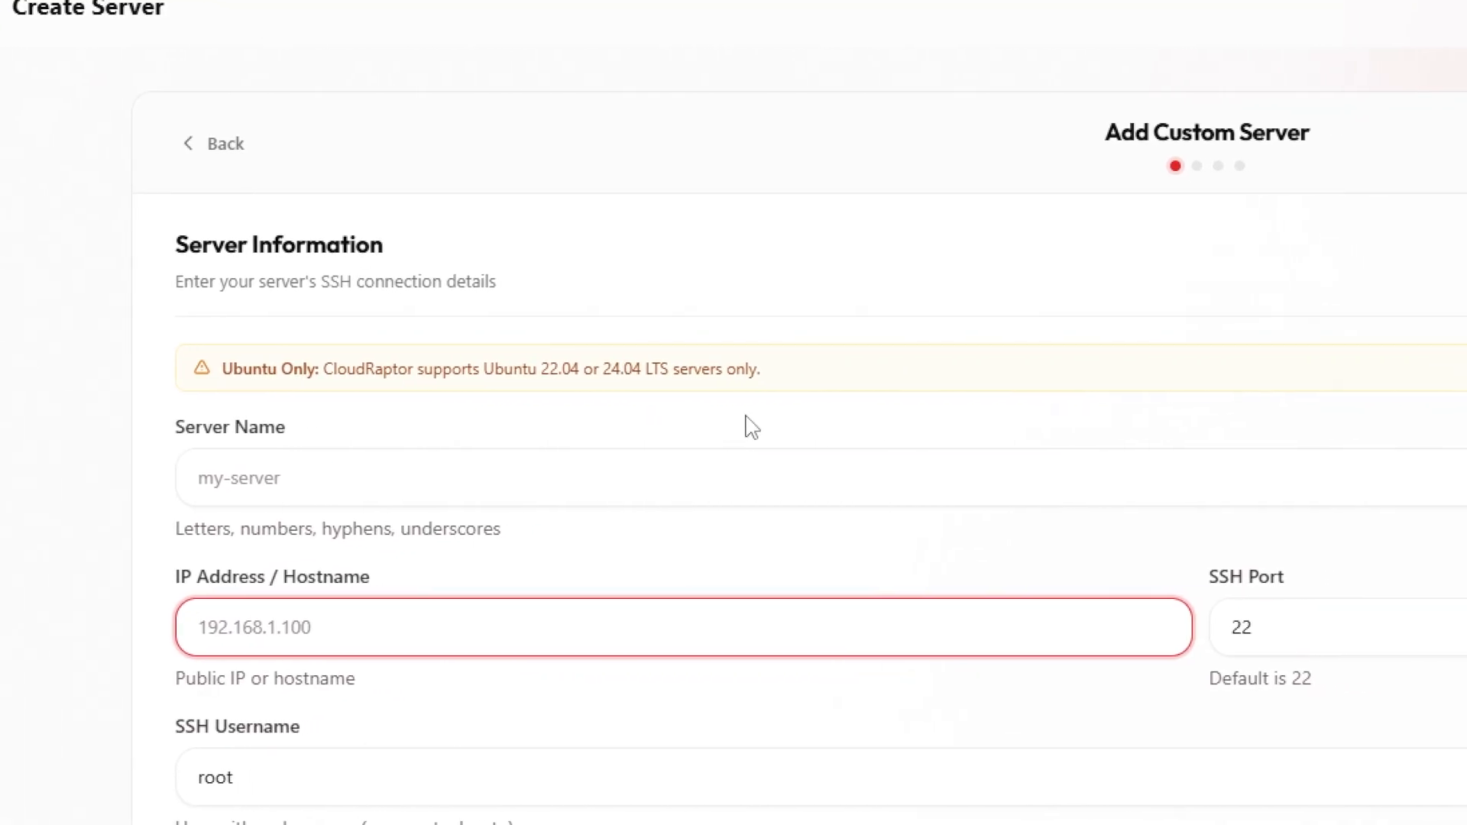
text(2)
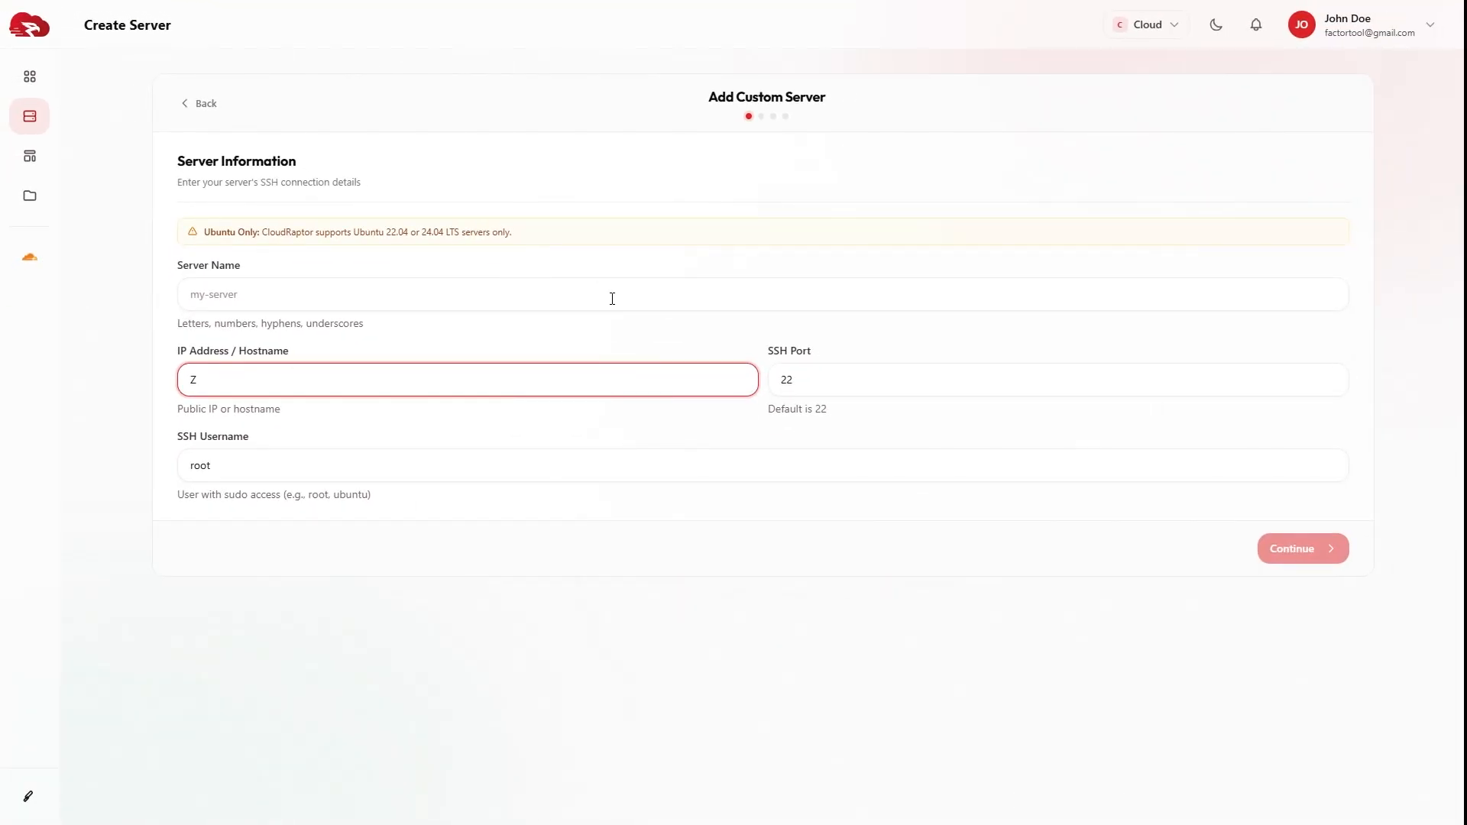
click(612, 298)
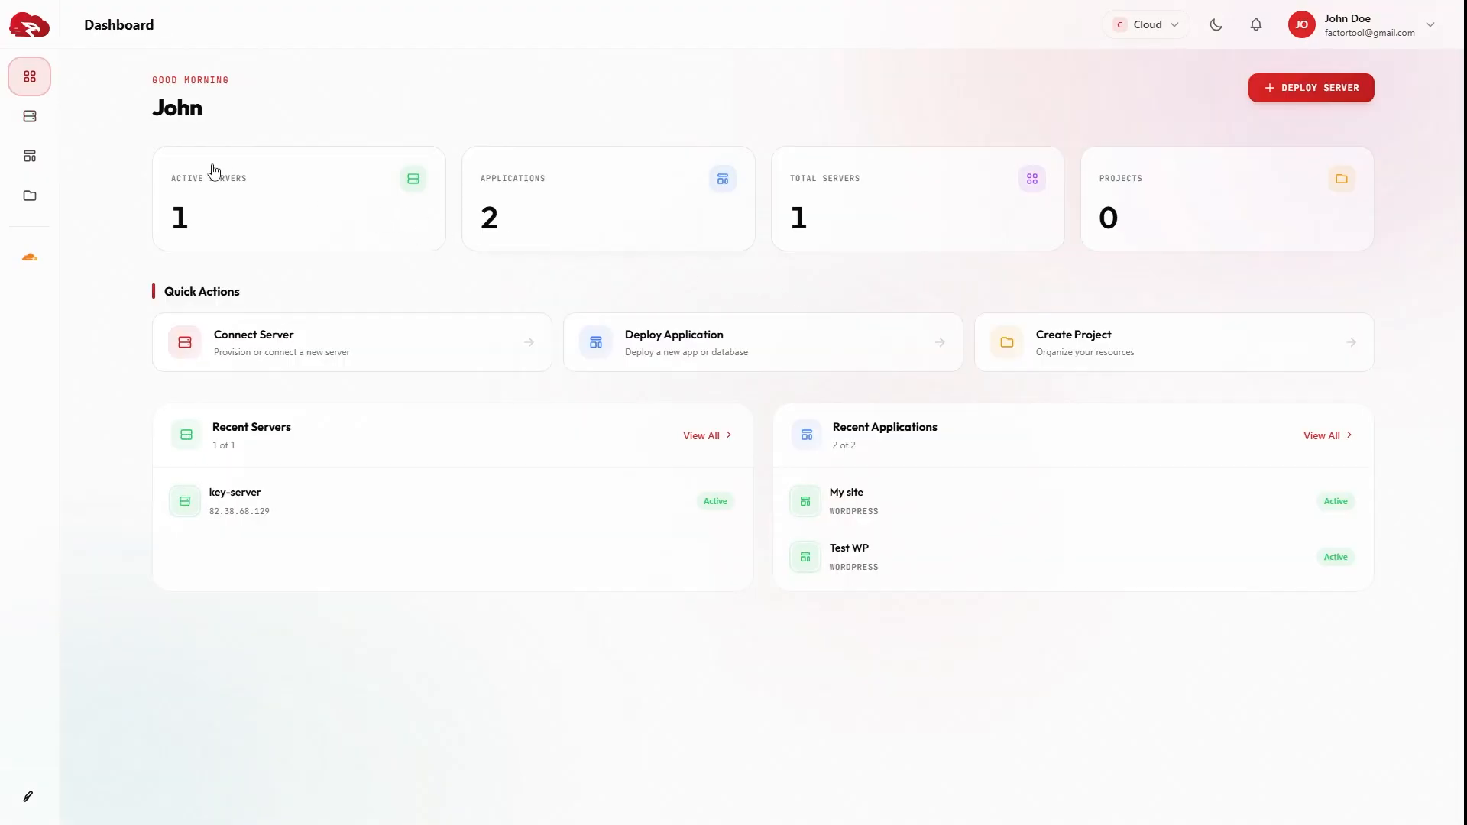
Step: Open the server list and check its search field and project filter choices
mouse_move(39, 120)
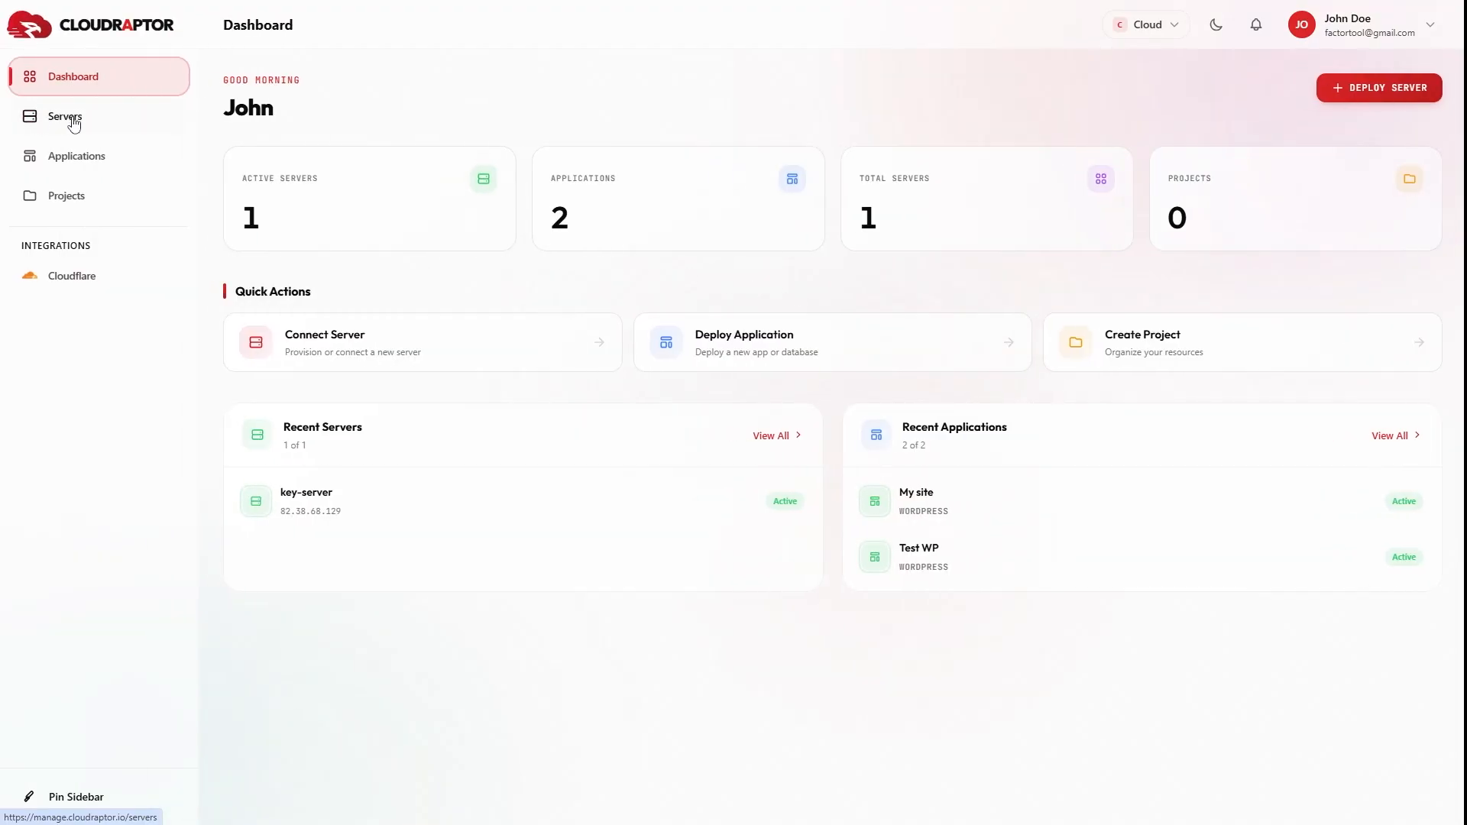
click(74, 124)
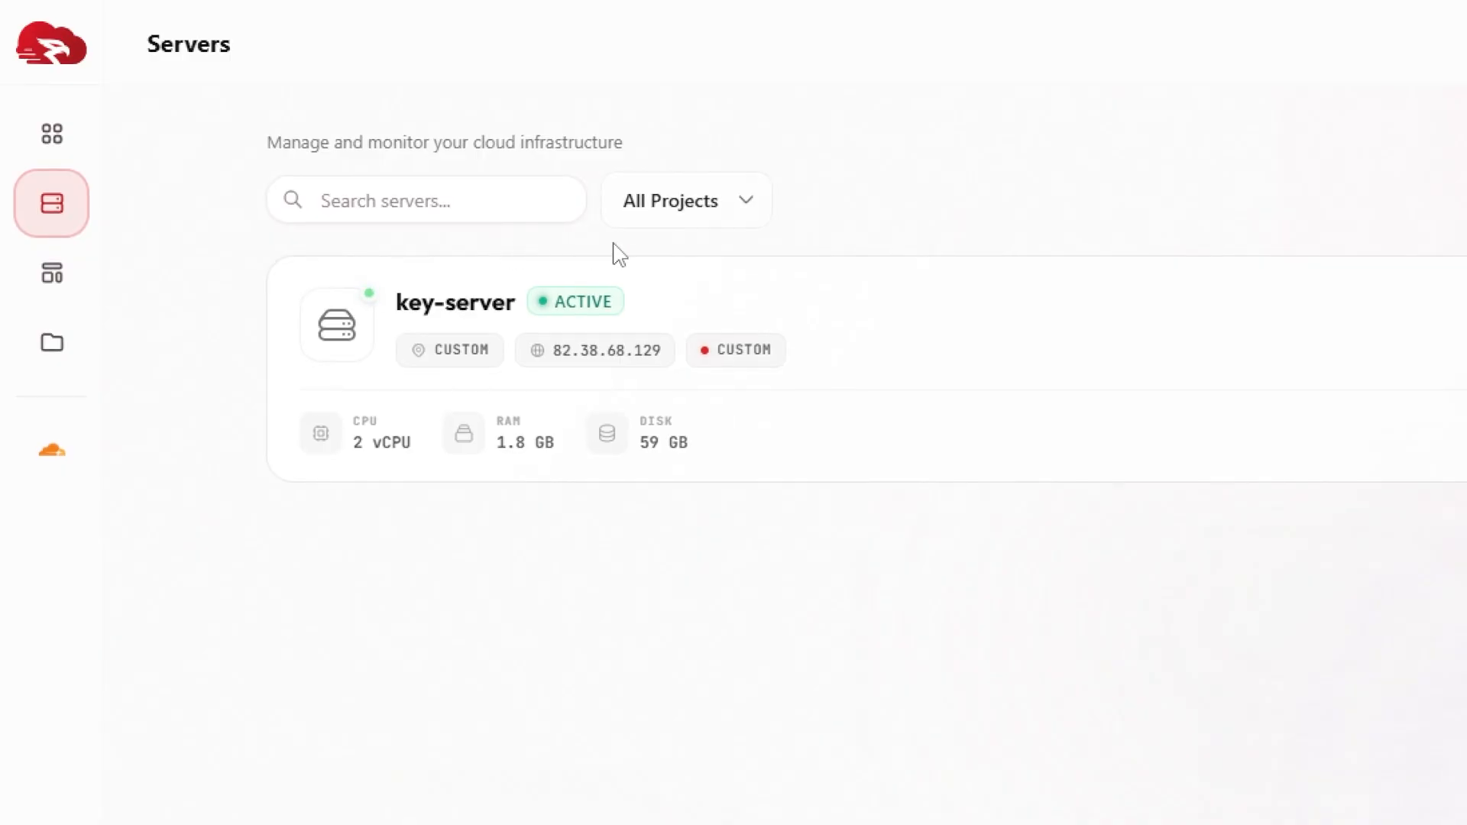
click(489, 197)
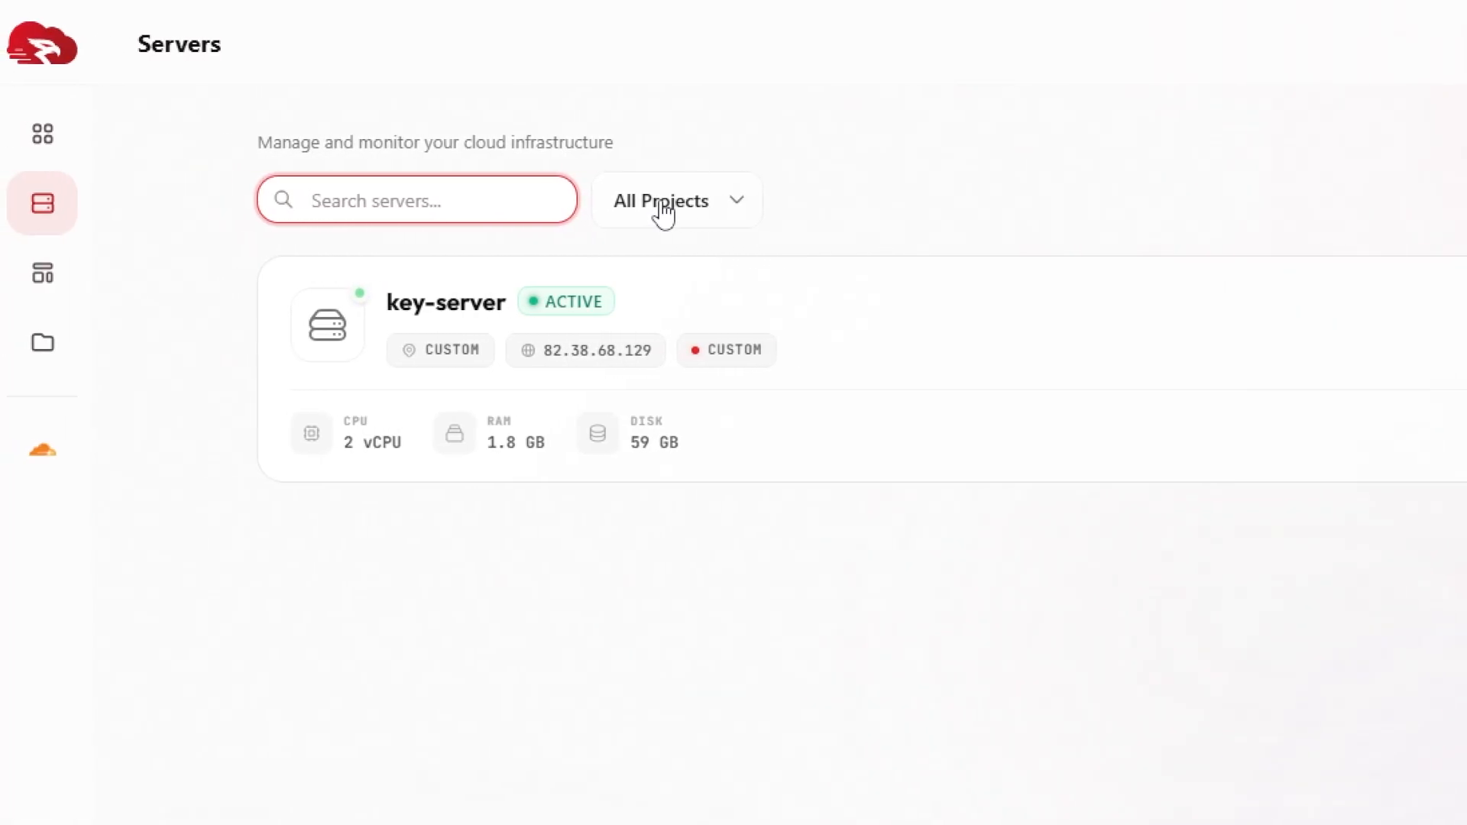
click(462, 208)
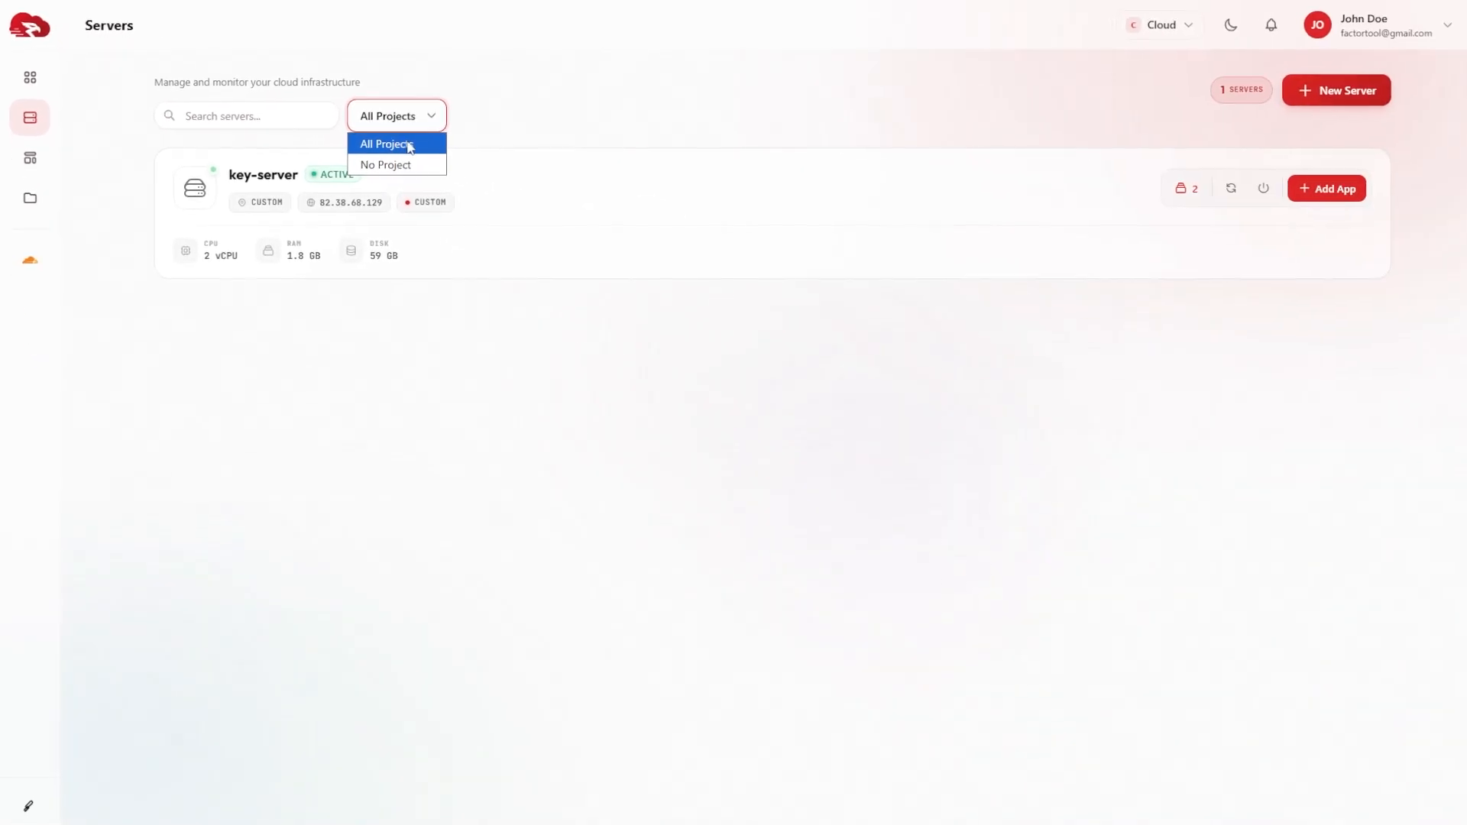
click(570, 128)
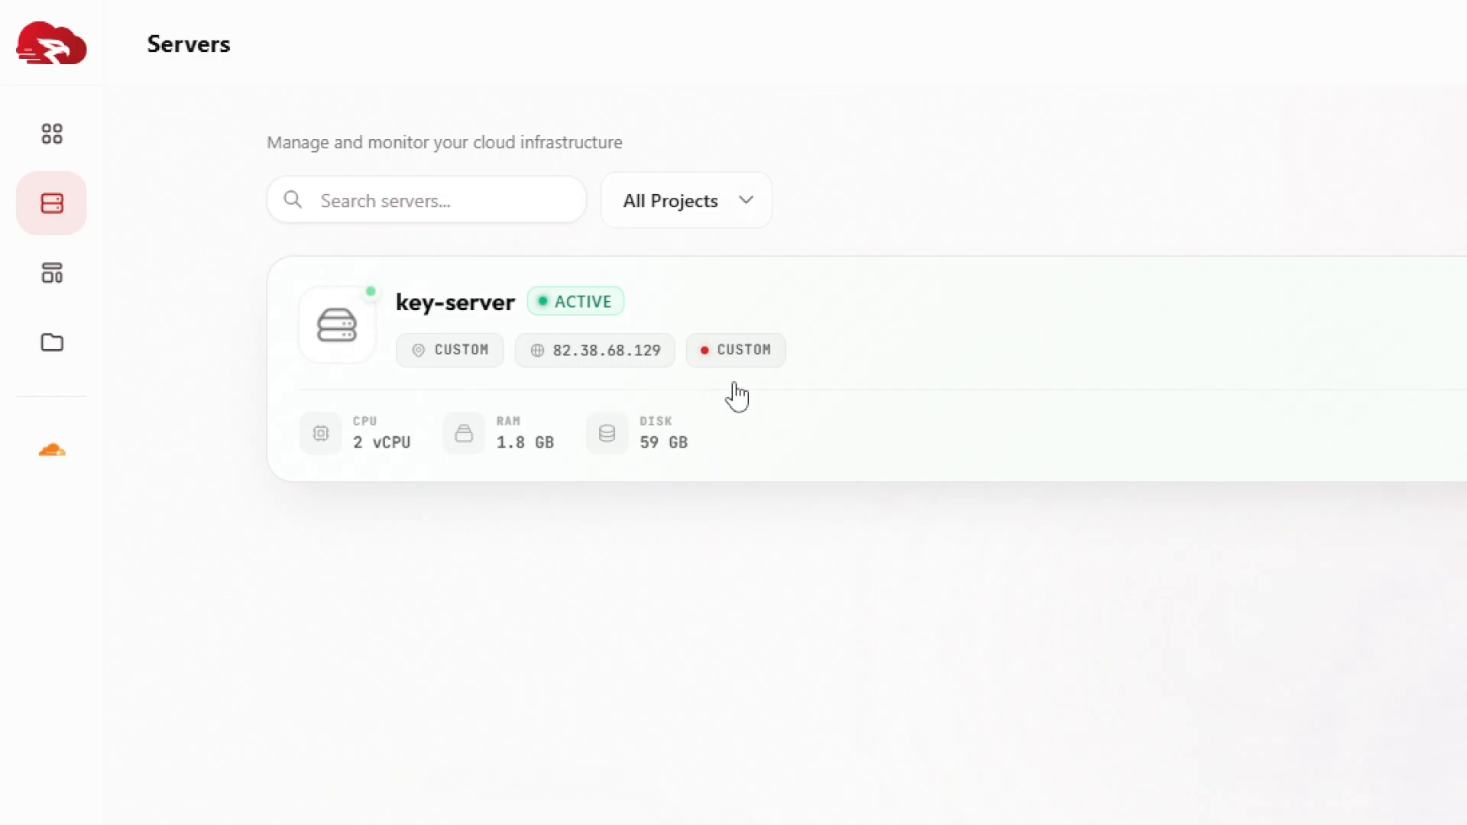
Step: Look over the actions available for key-server and open its monitoring page to examine CPU and memory usage
scroll(561, 437, down, 1)
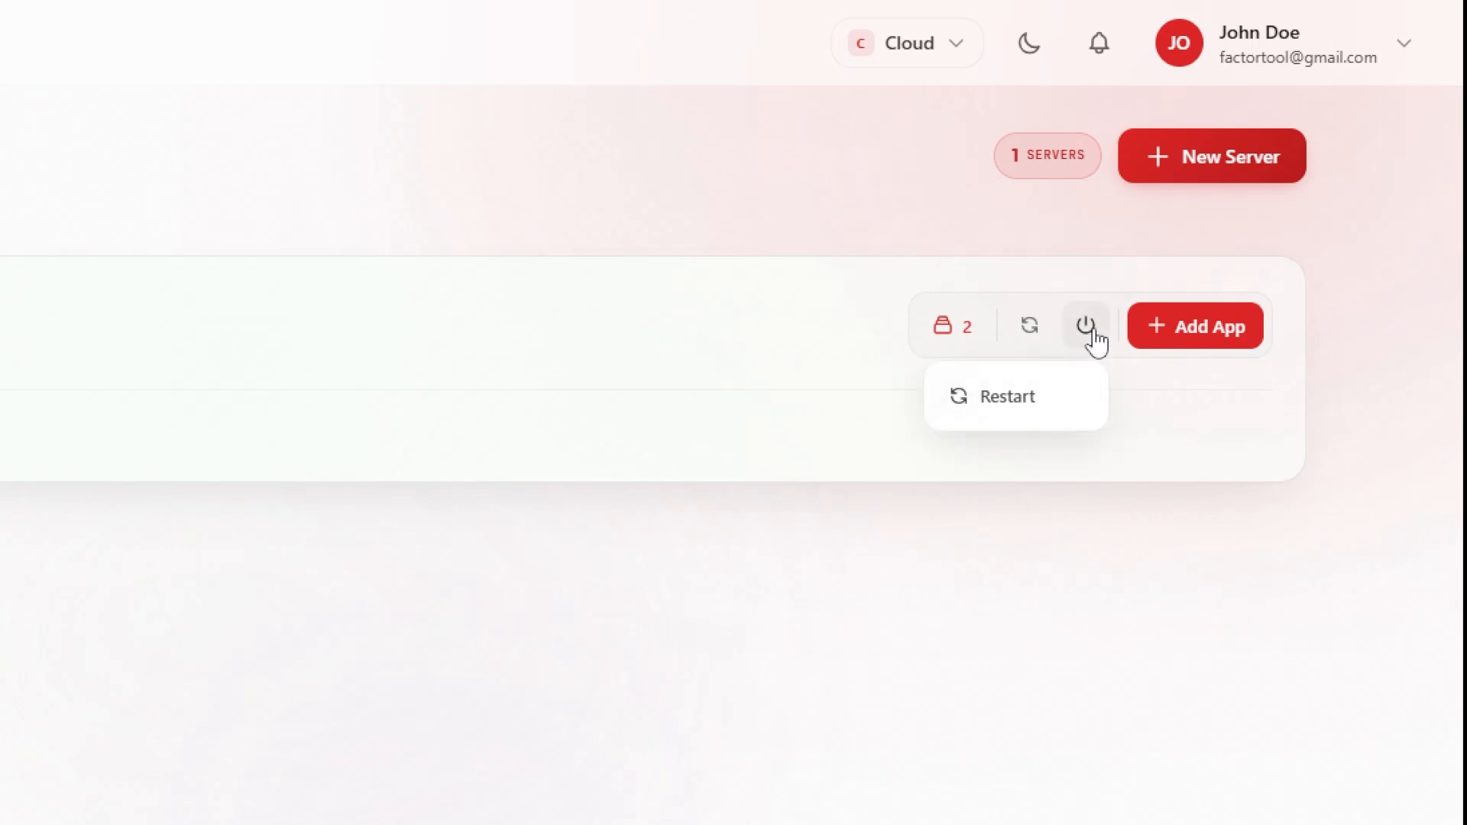
click(1186, 342)
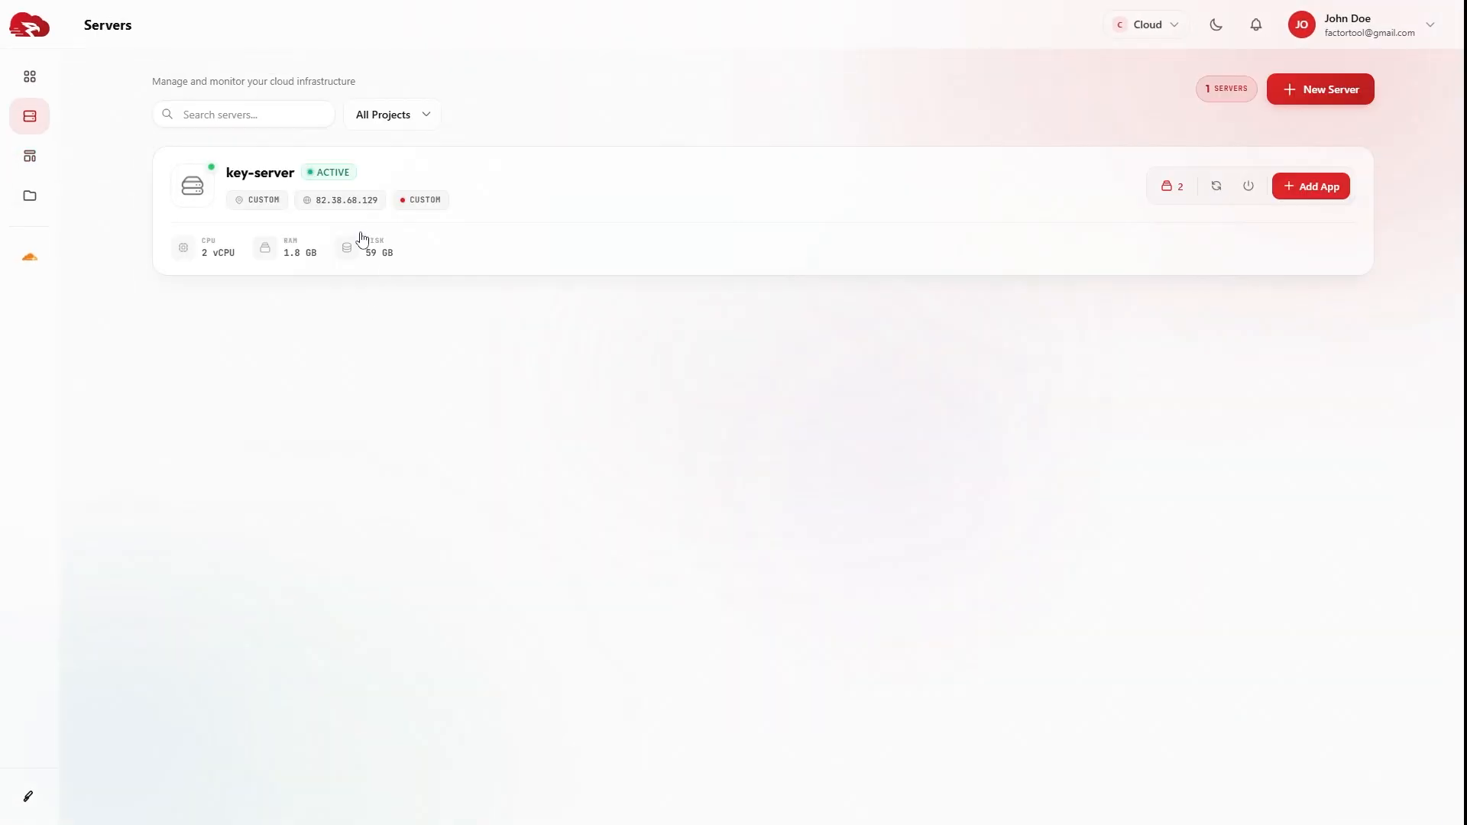
click(356, 216)
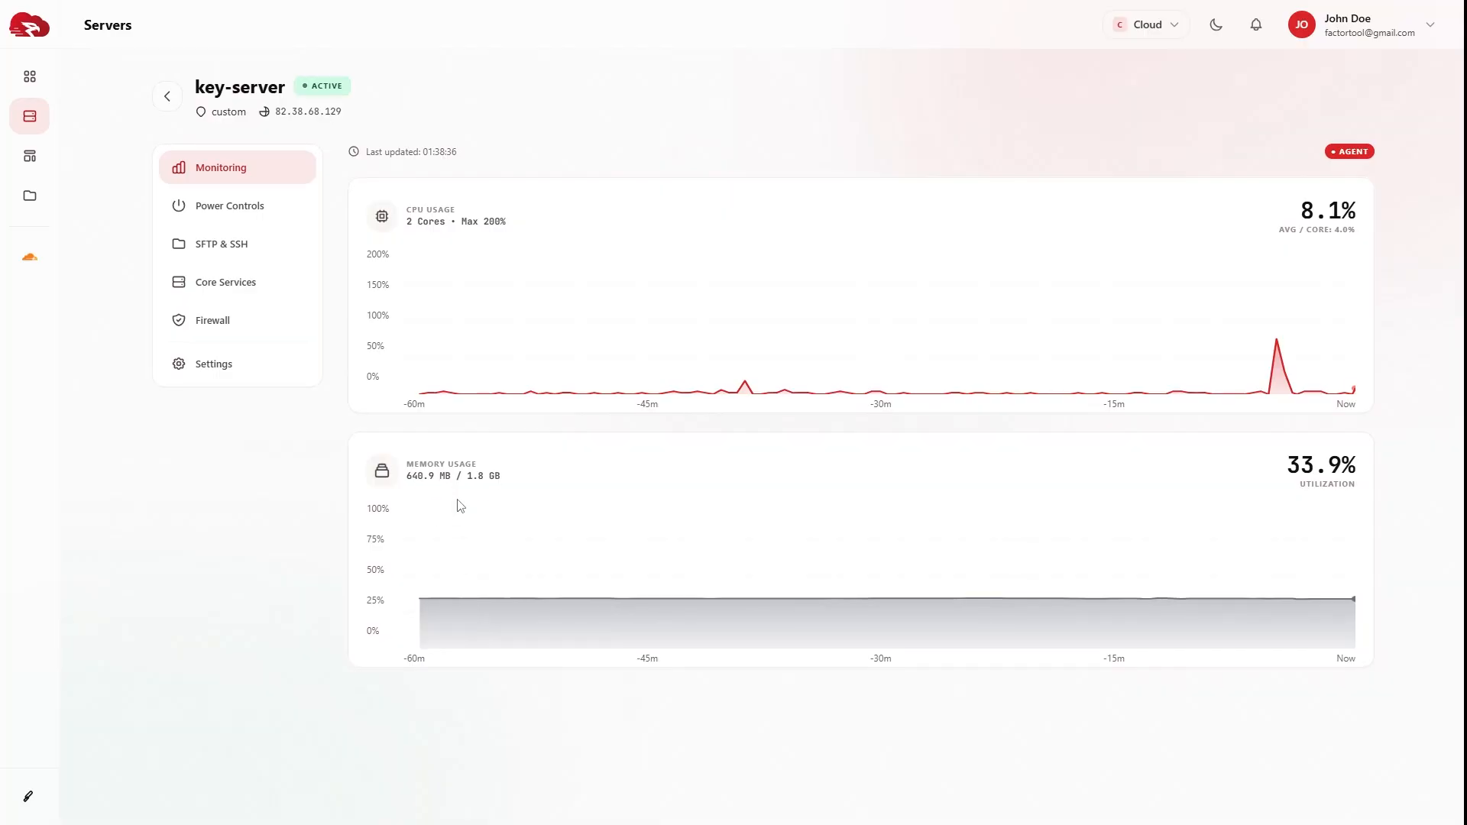
mouse_move(456, 509)
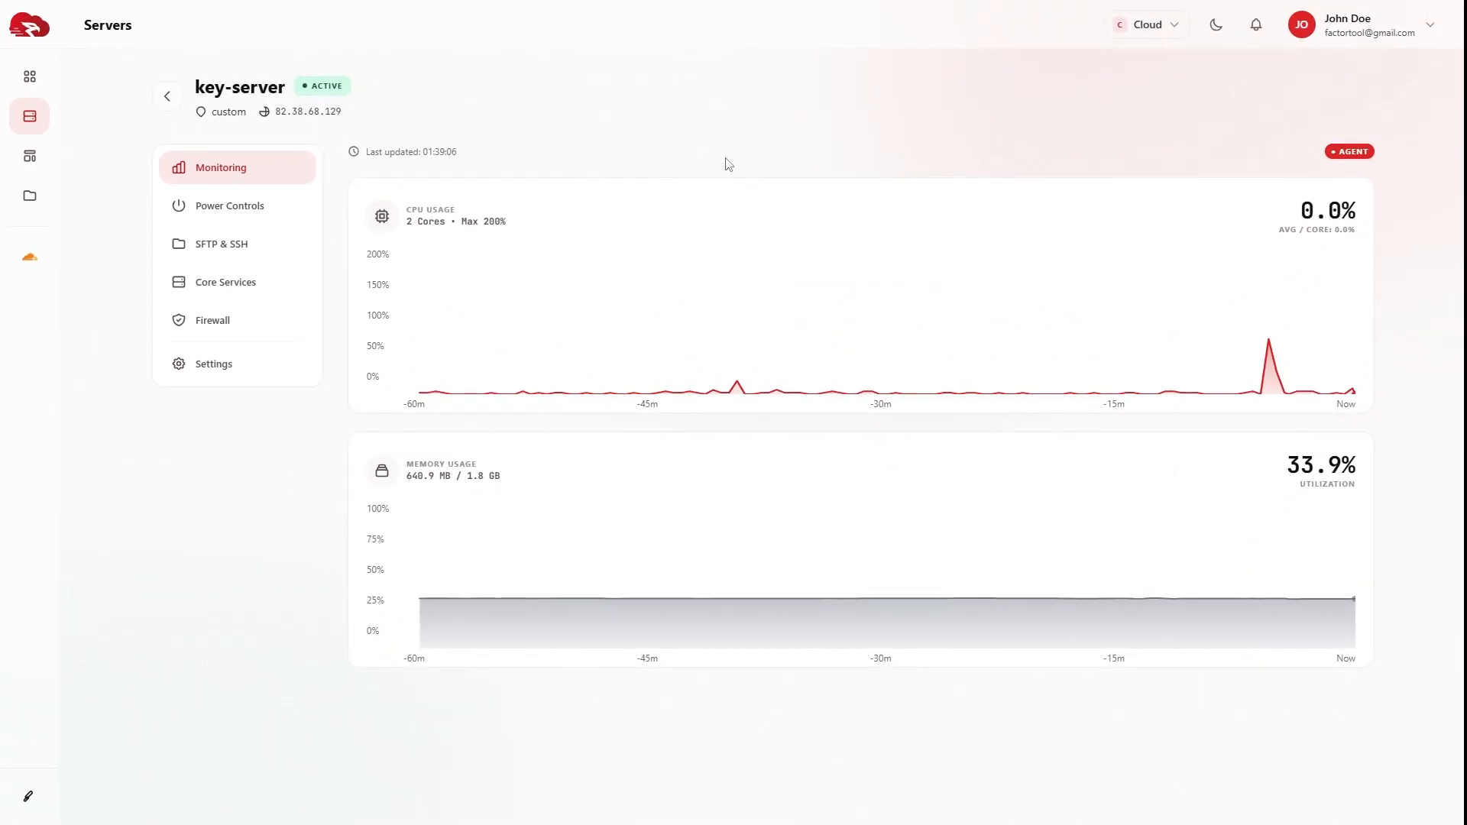
Step: Look over key-server's power controls, SFTP and SSH connection details, and core services
click(260, 210)
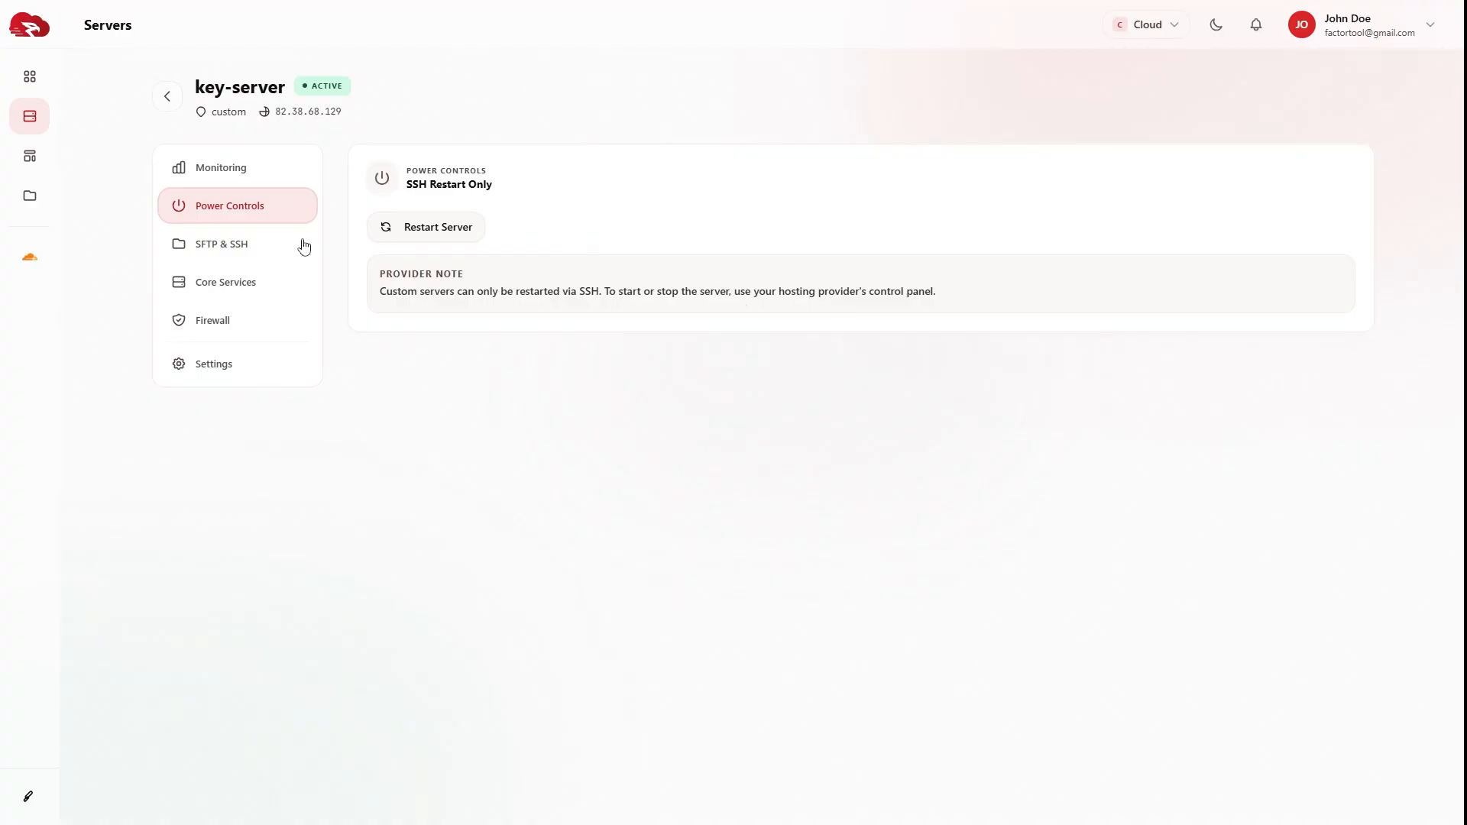
click(226, 245)
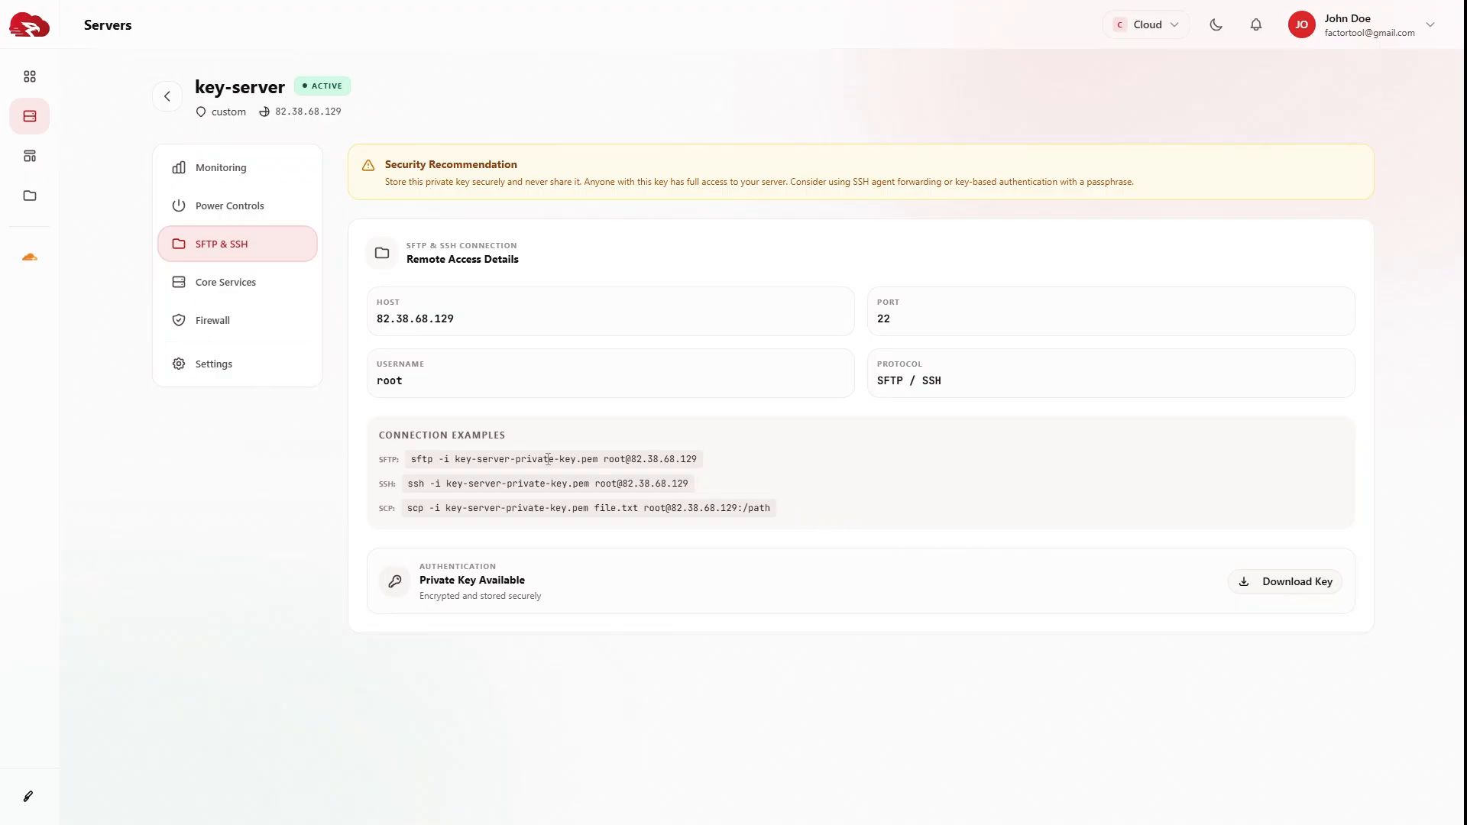
click(279, 286)
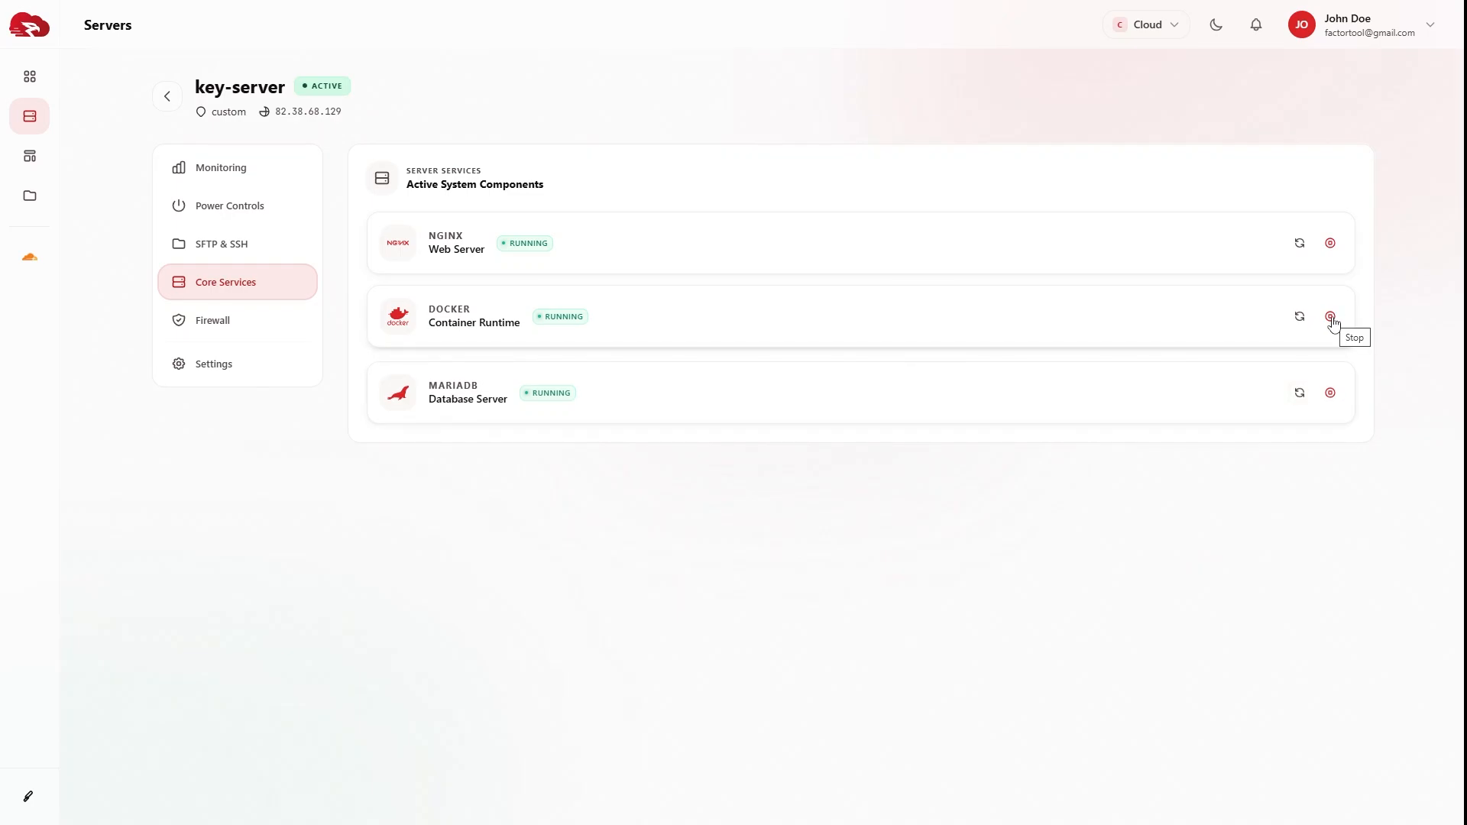
Step: Review key-server's firewall rules, try the UDP protocol in a new rule's form and dismiss it without saving
click(261, 327)
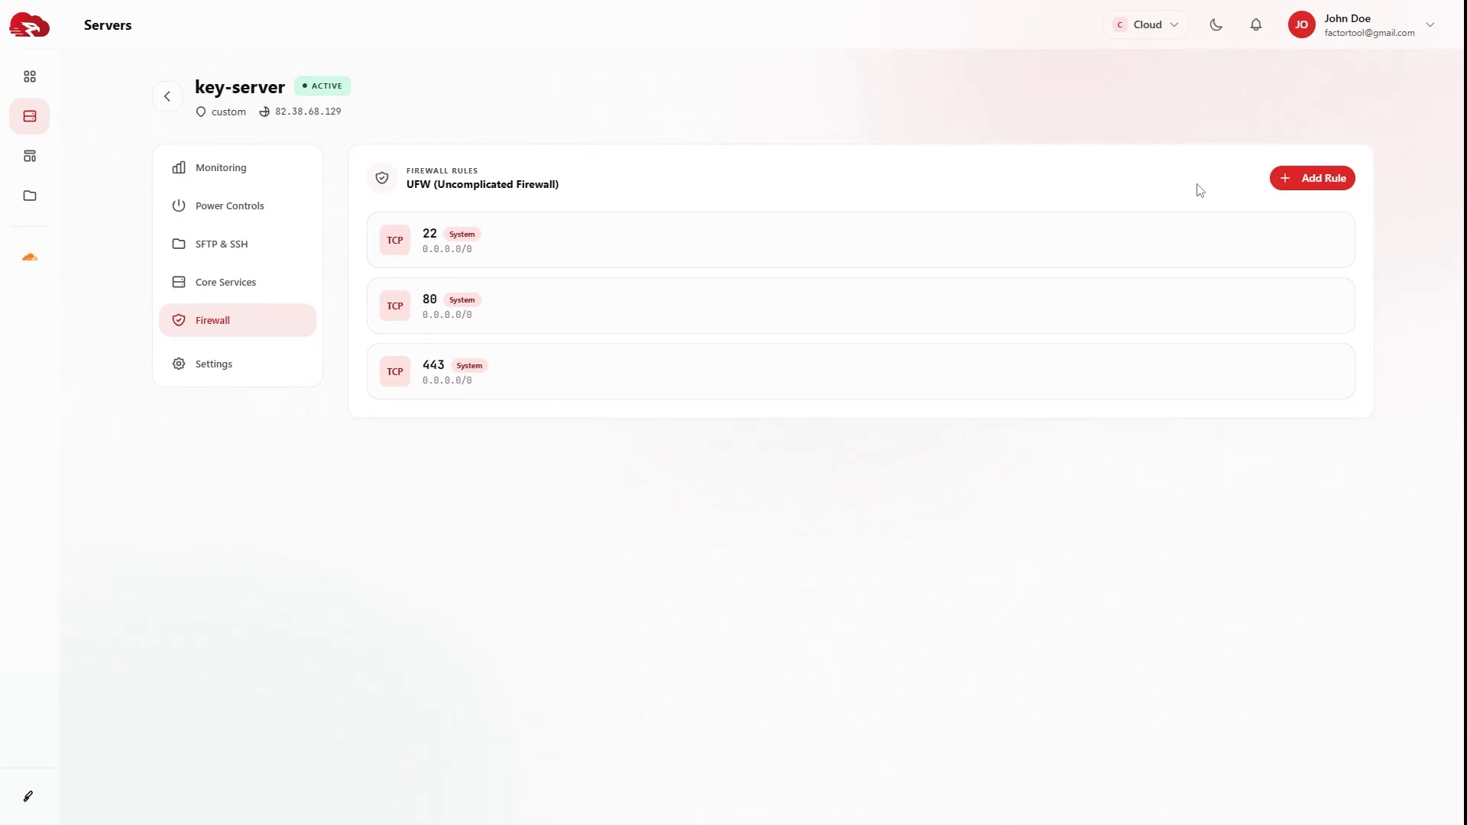
click(1293, 184)
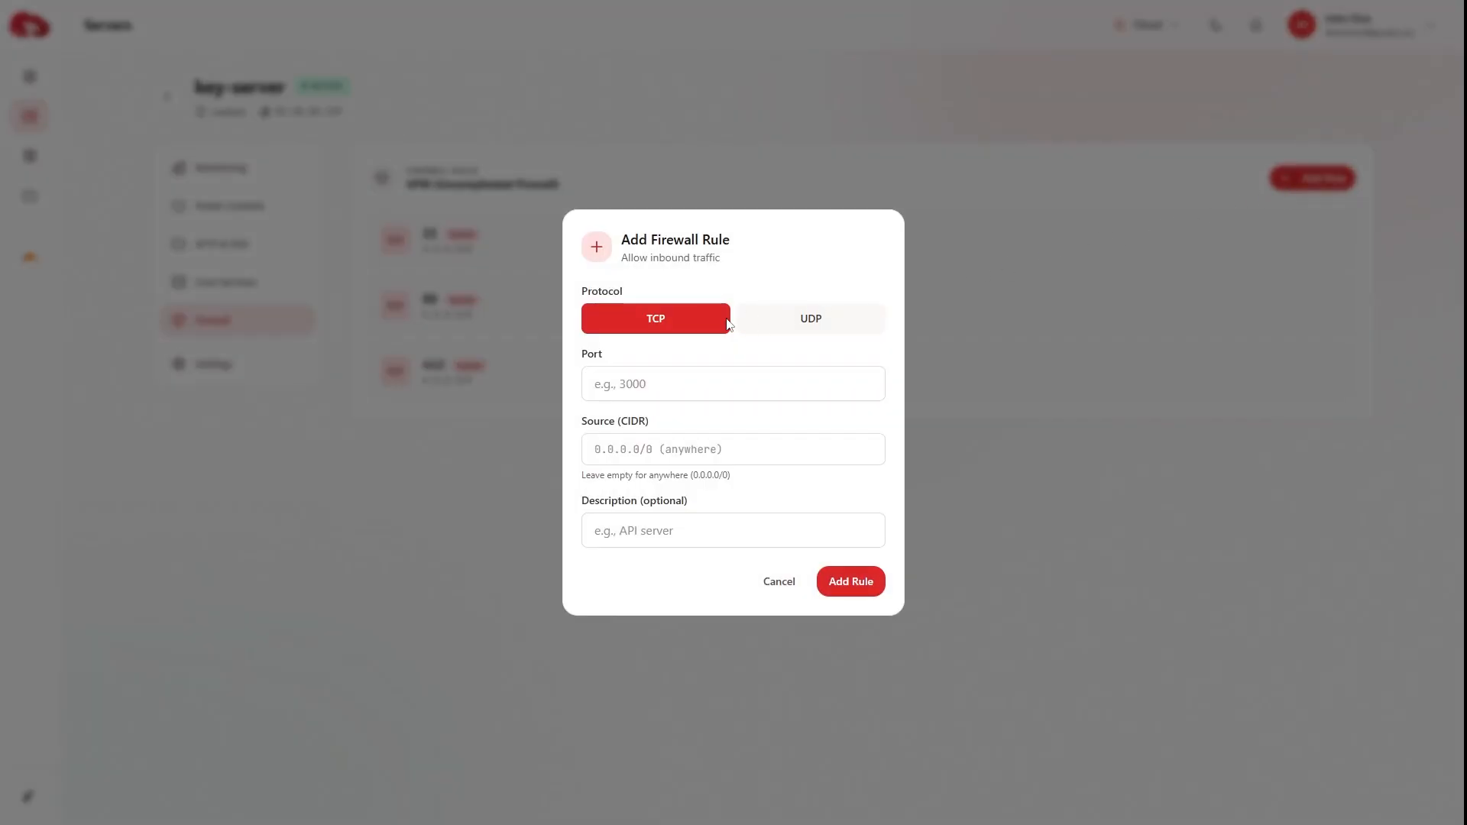
click(787, 330)
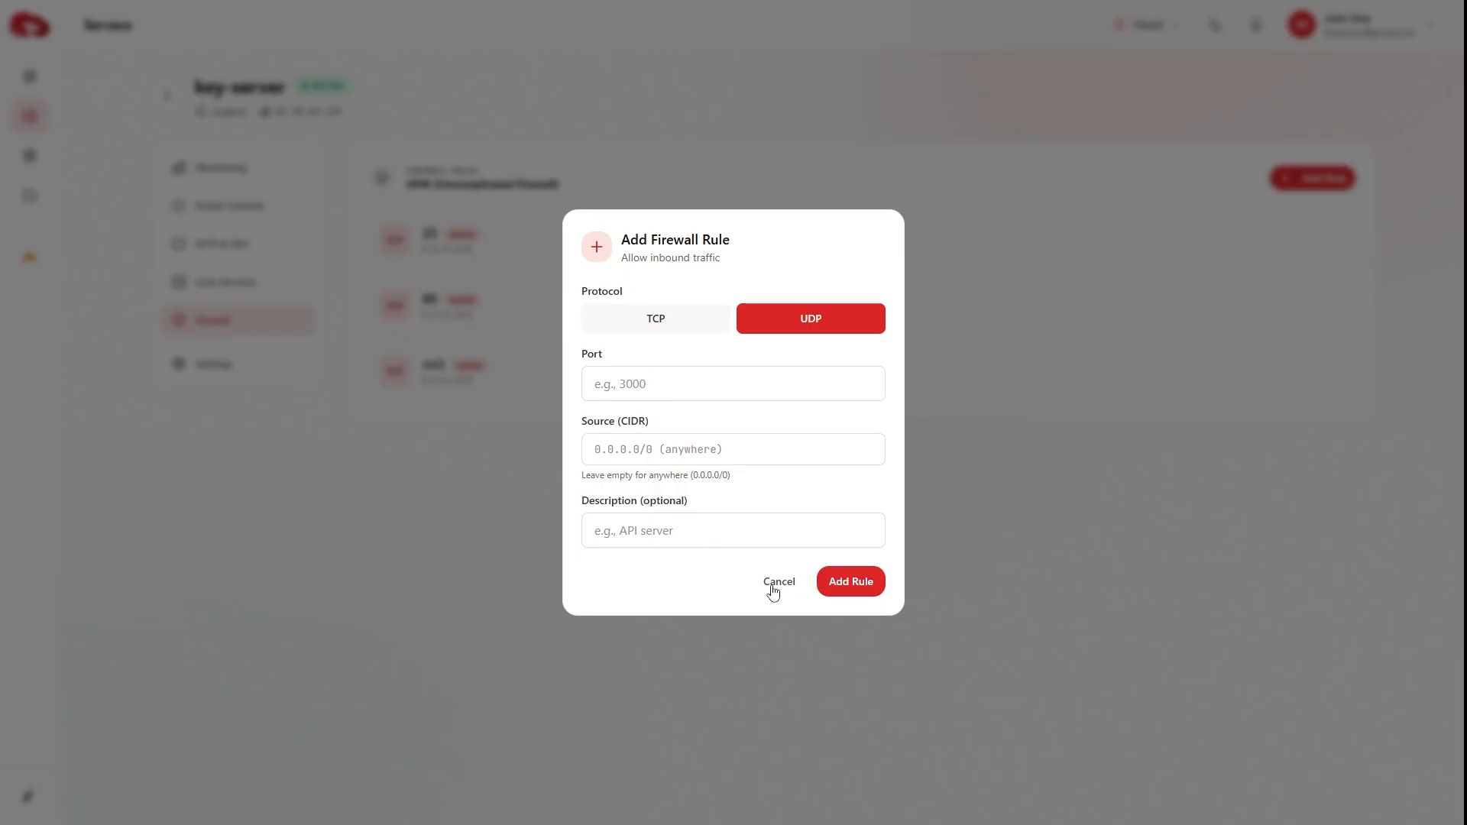
click(496, 489)
Step: Open key-server's settings and update the CloudRaptor agent
click(238, 366)
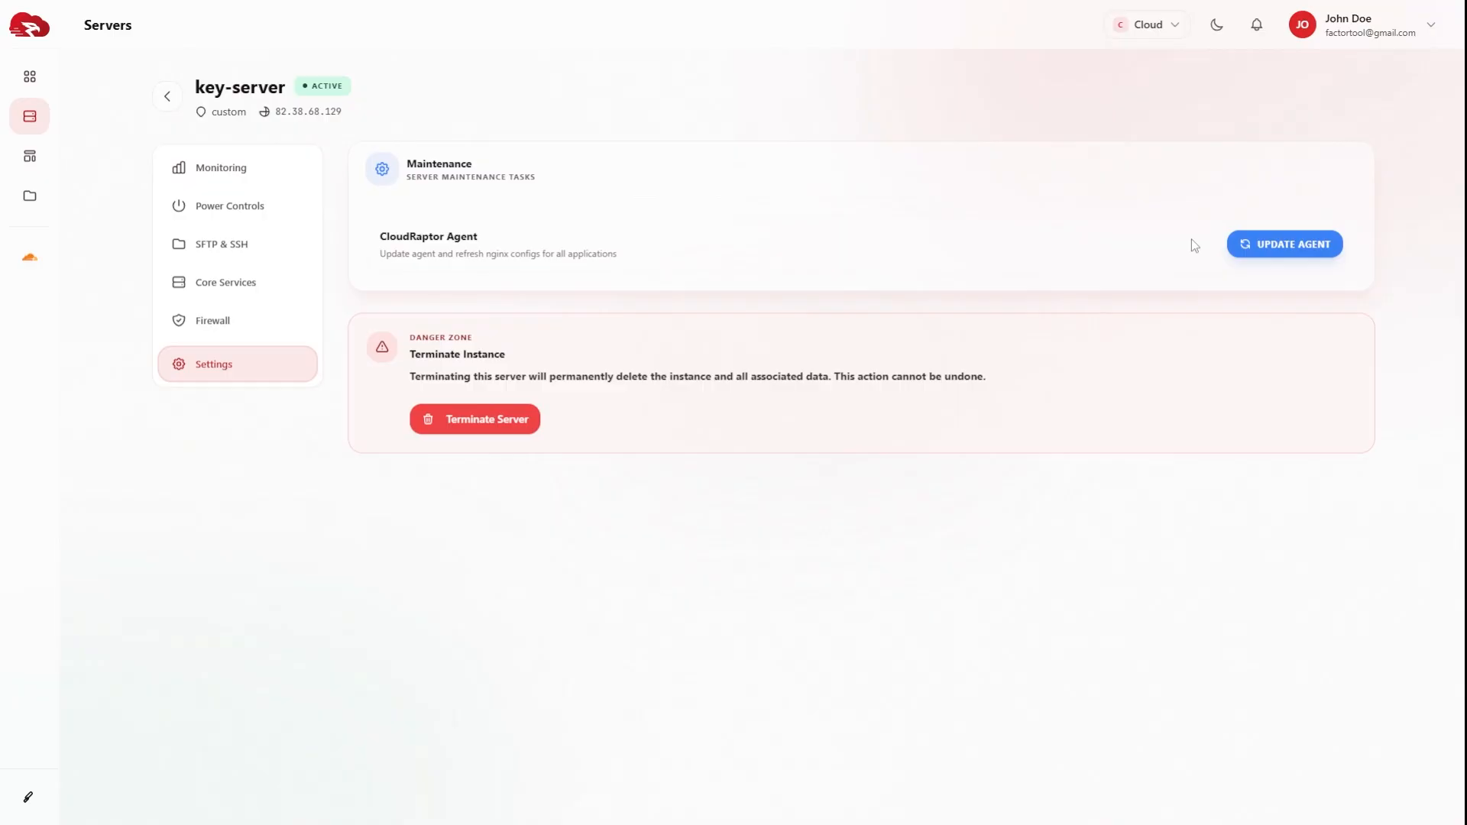
click(1274, 250)
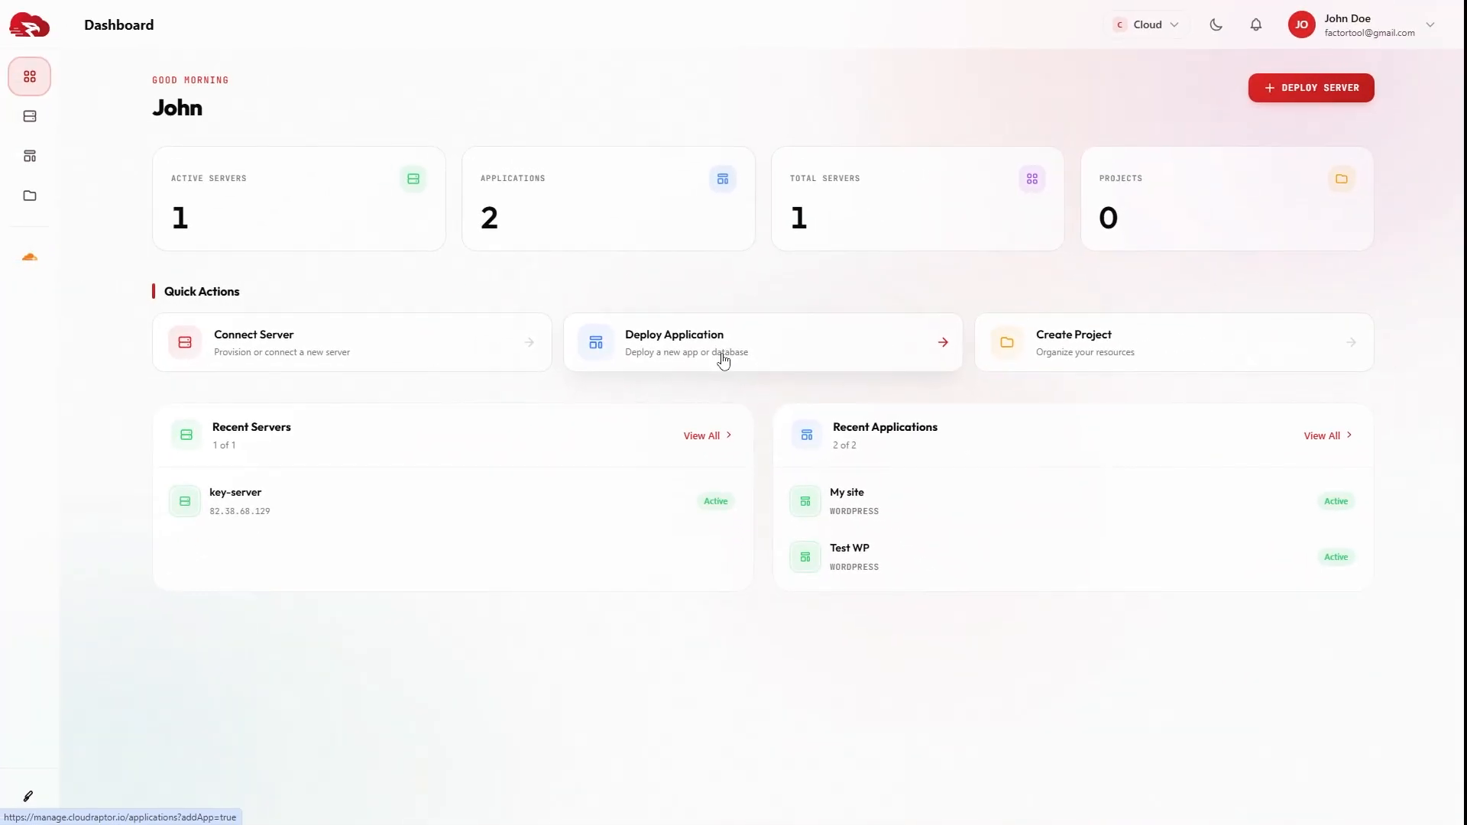
Step: Start deploying a new WordPress application named my wordpress site and select key-server as its server
click(724, 359)
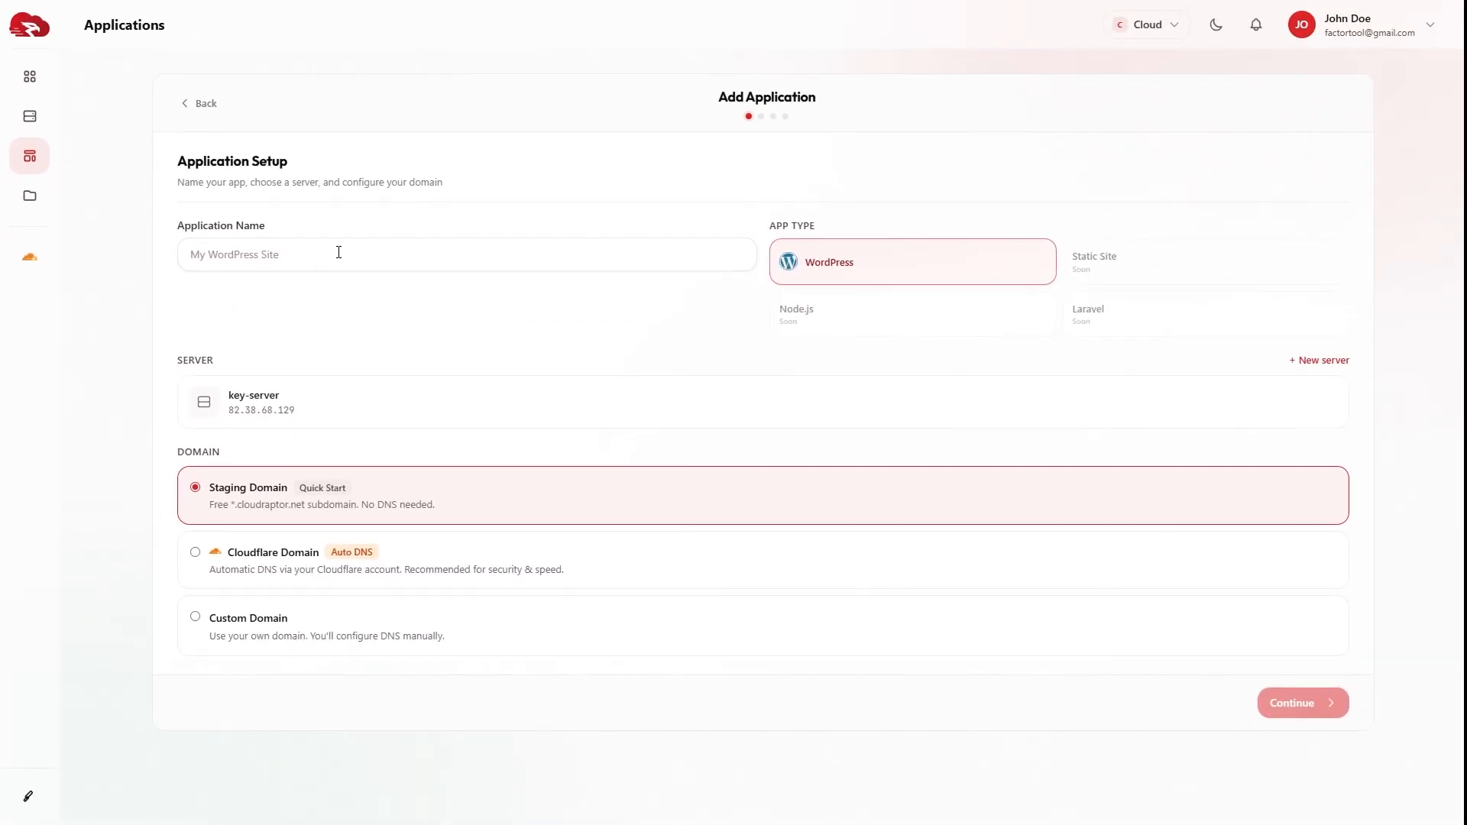
click(339, 252)
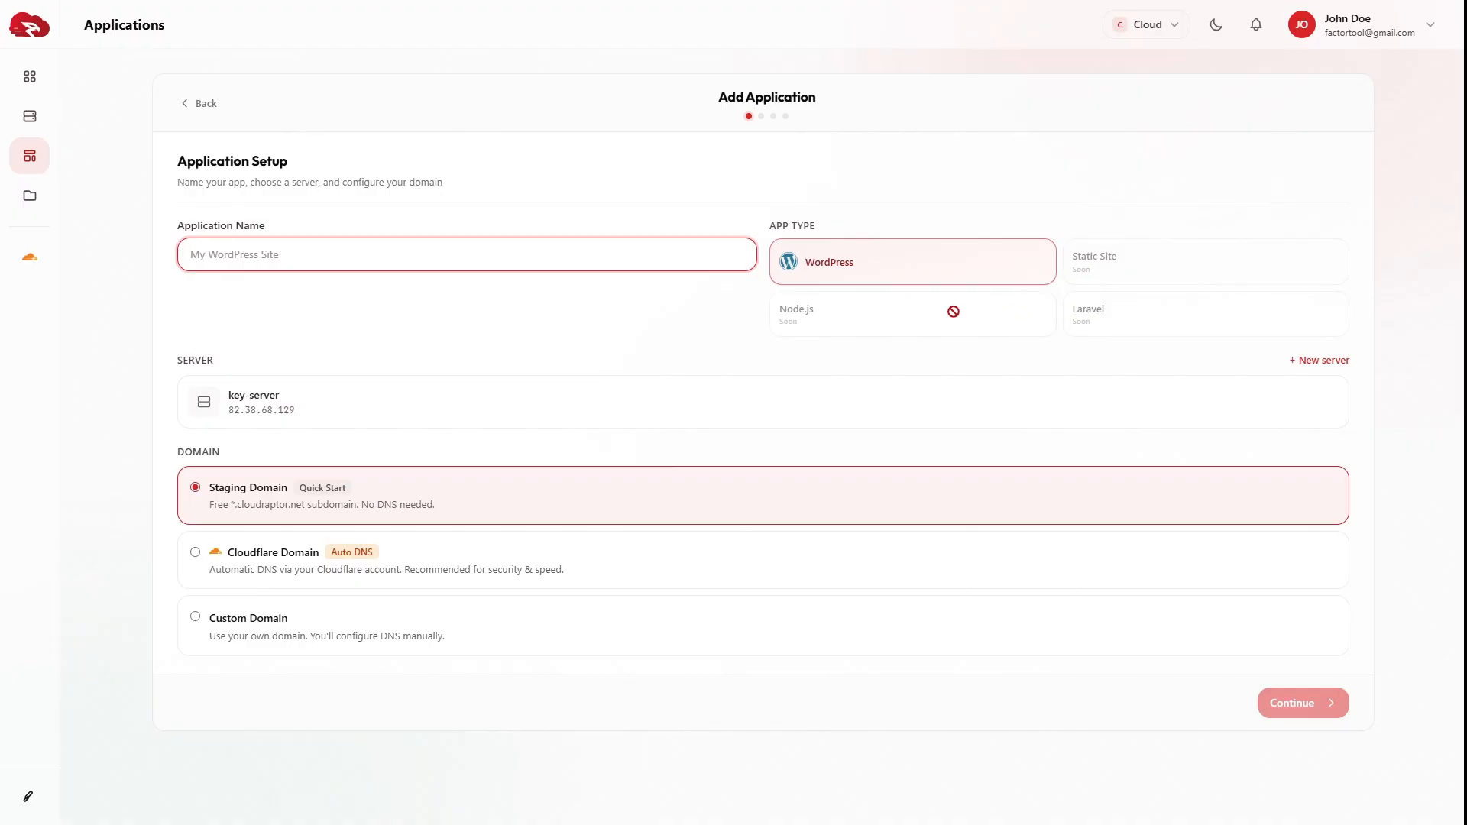
click(747, 335)
click(563, 242)
click(764, 301)
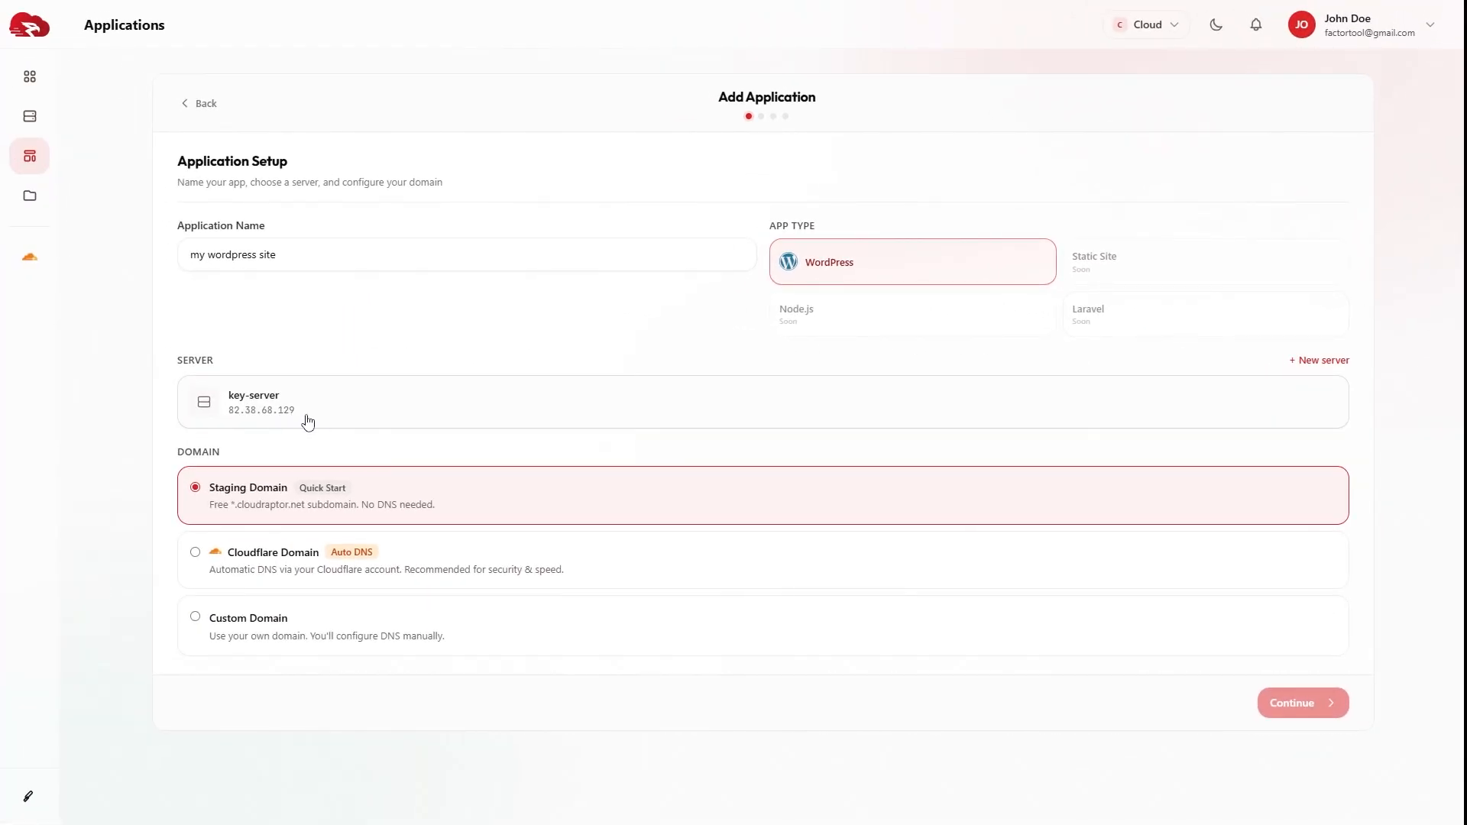
click(308, 422)
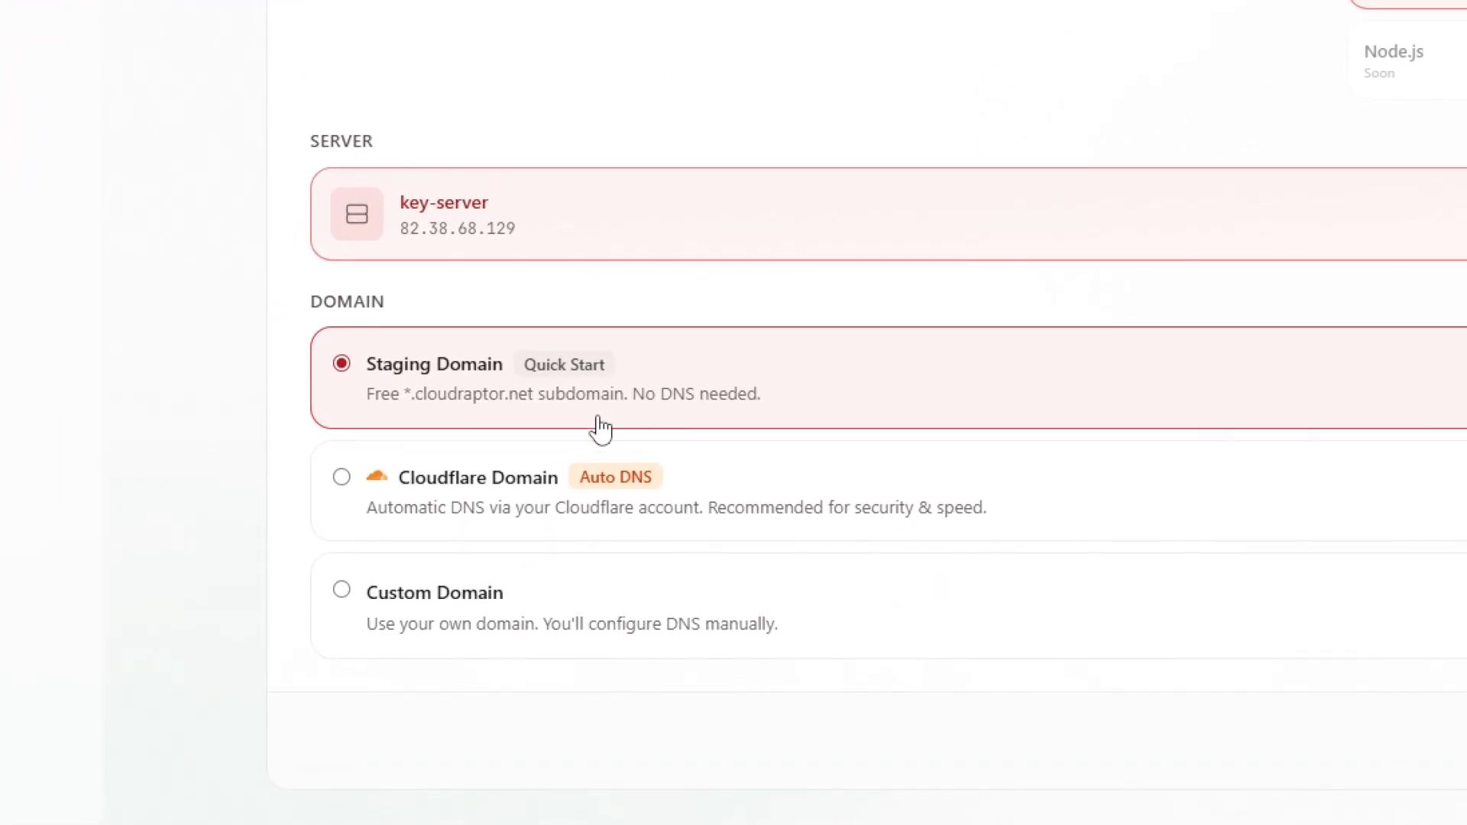
Step: Compare the Cloudflare and custom domain options, choose Staging Domain and continue to the WordPress configuration
scroll(607, 442, down, 3)
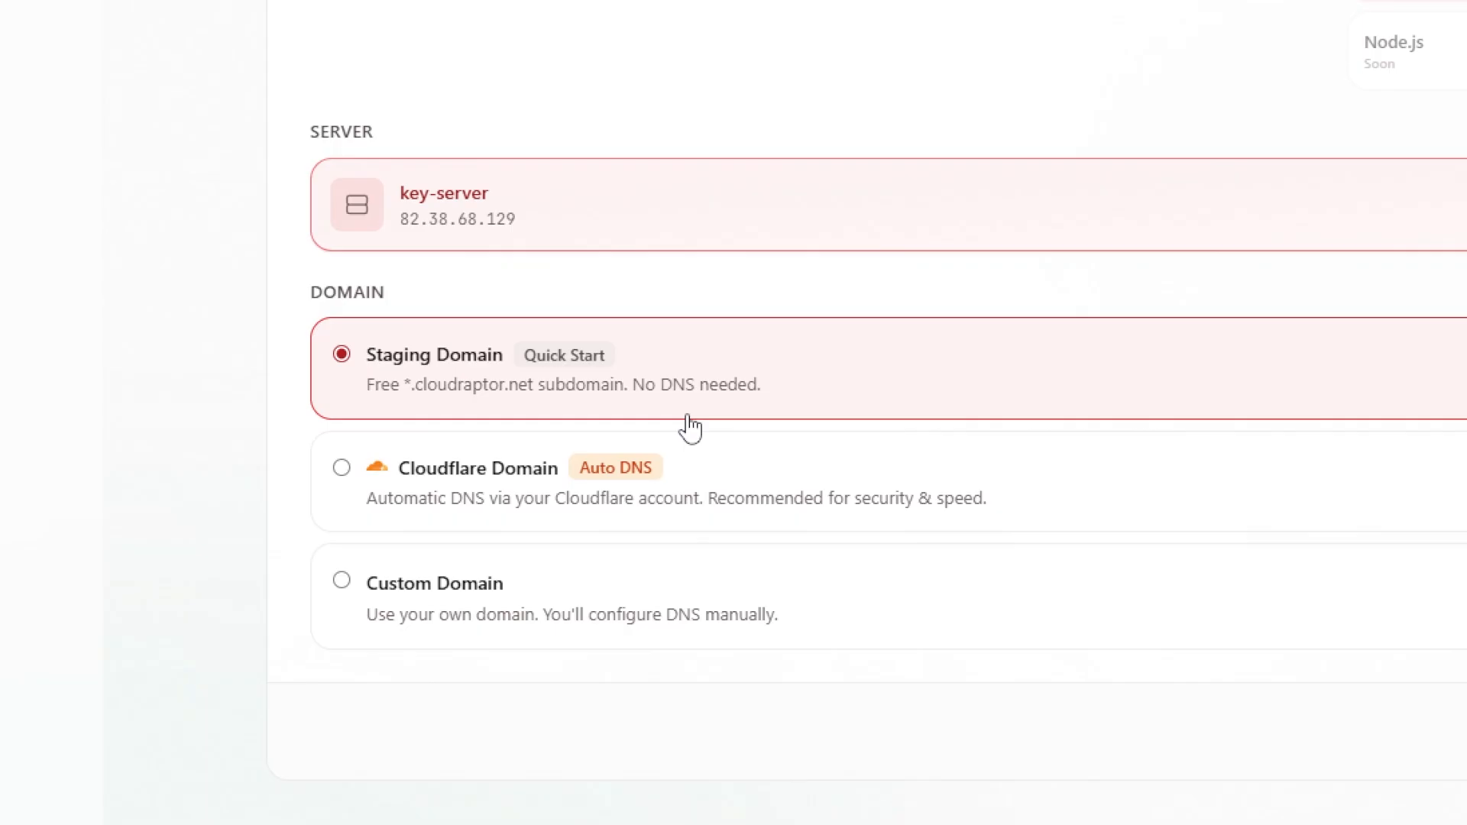
click(567, 526)
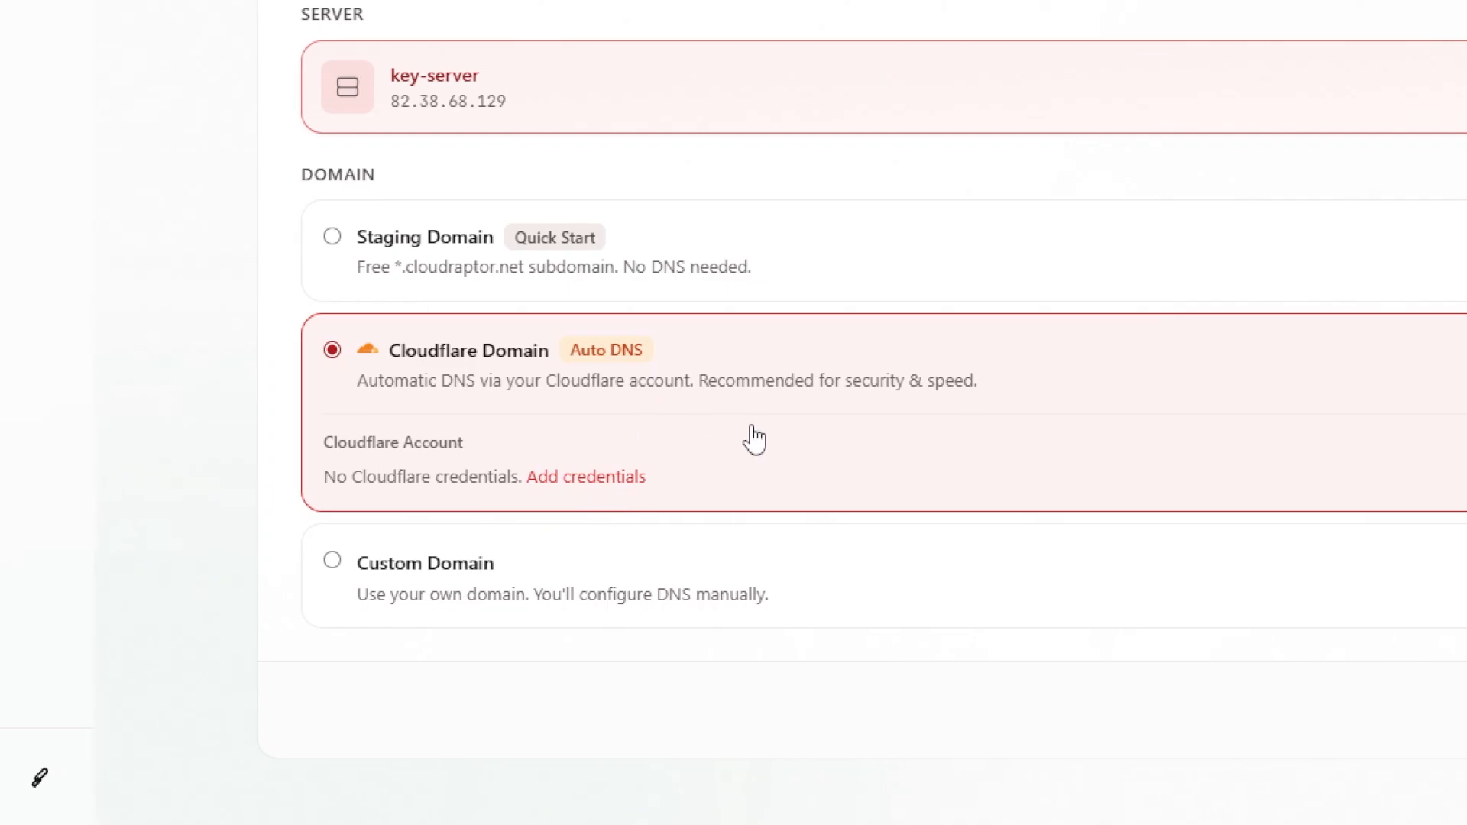
click(515, 584)
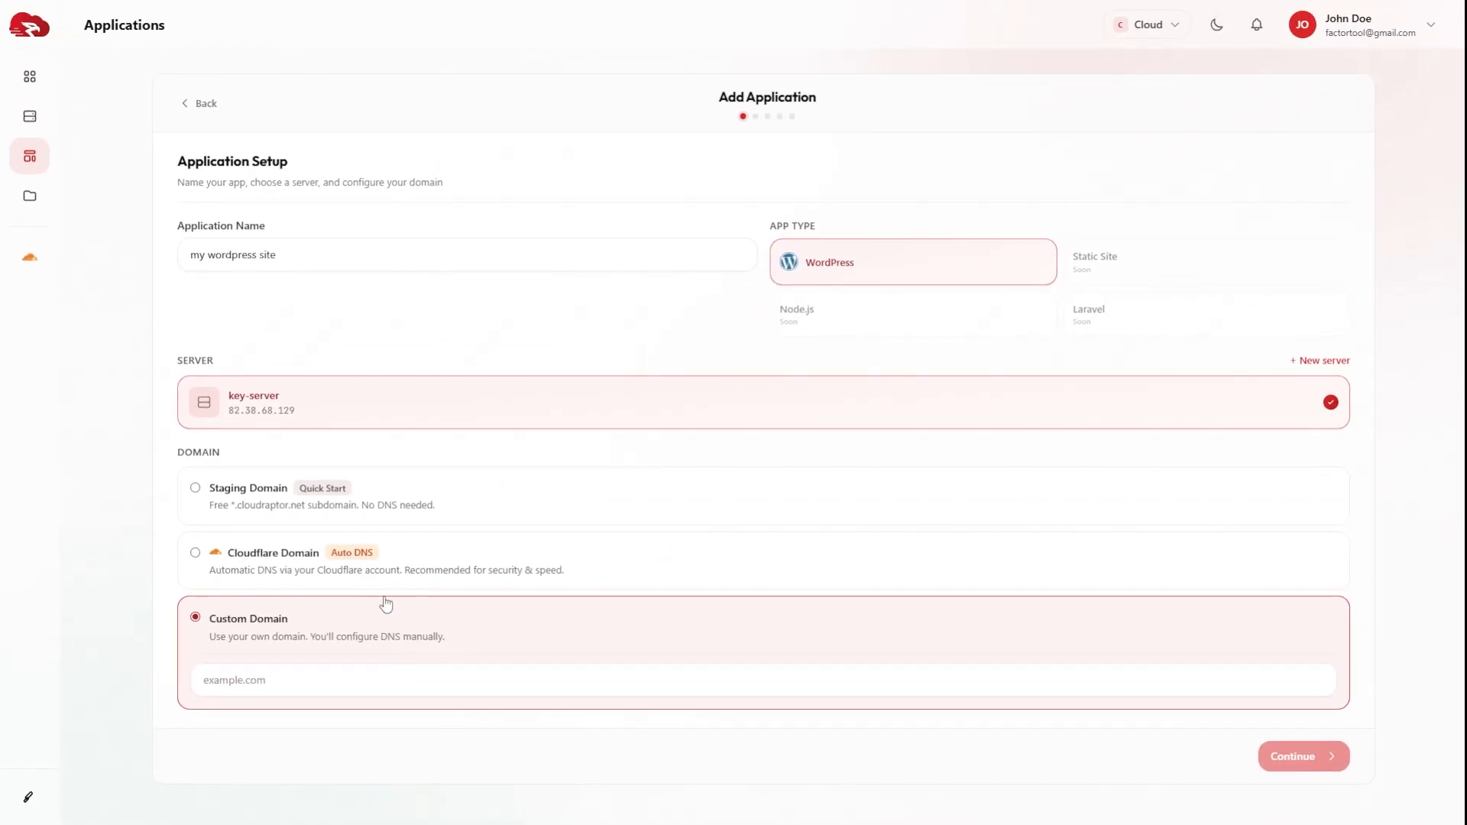
click(277, 512)
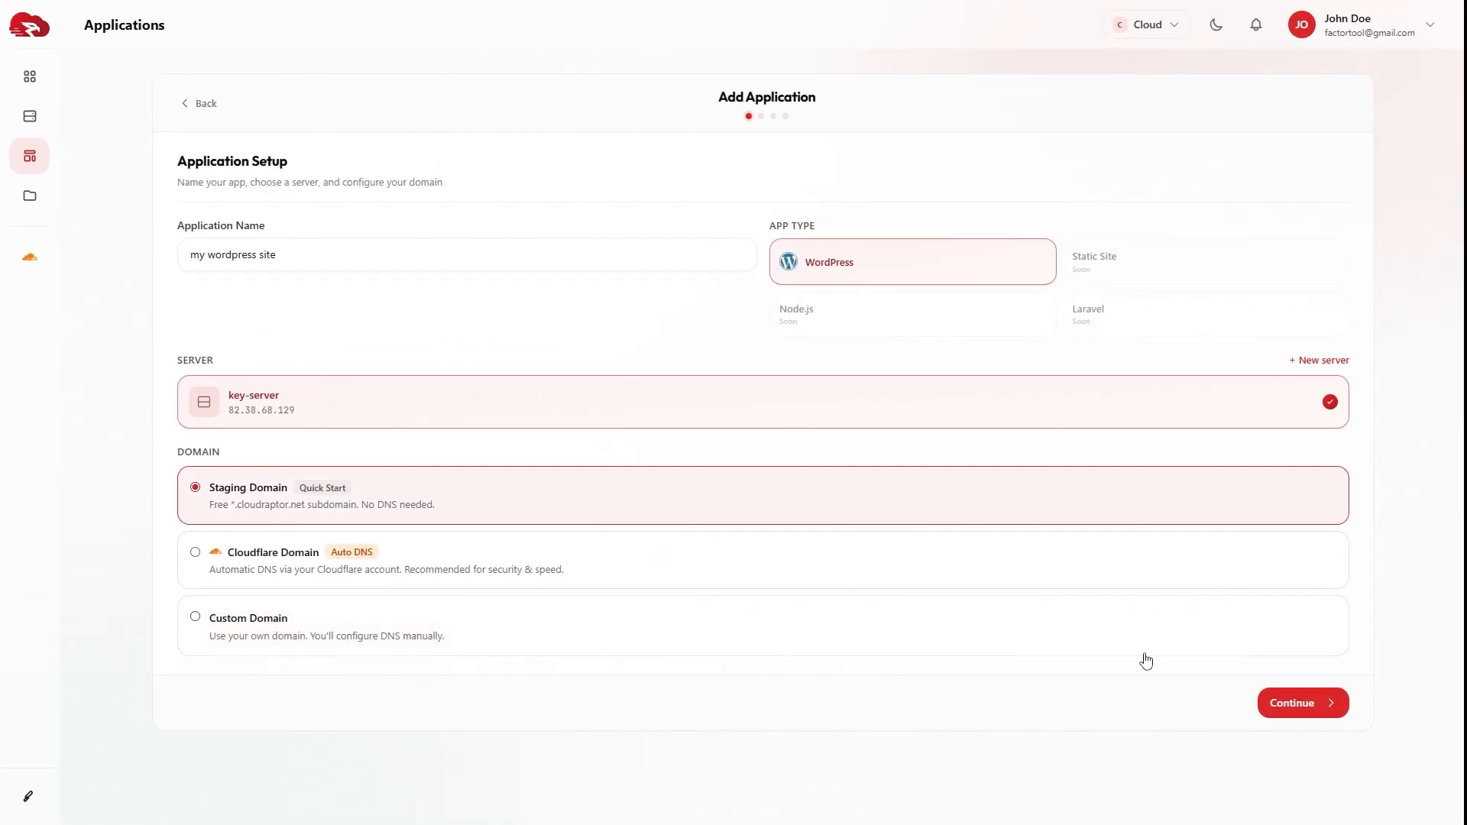
click(1292, 703)
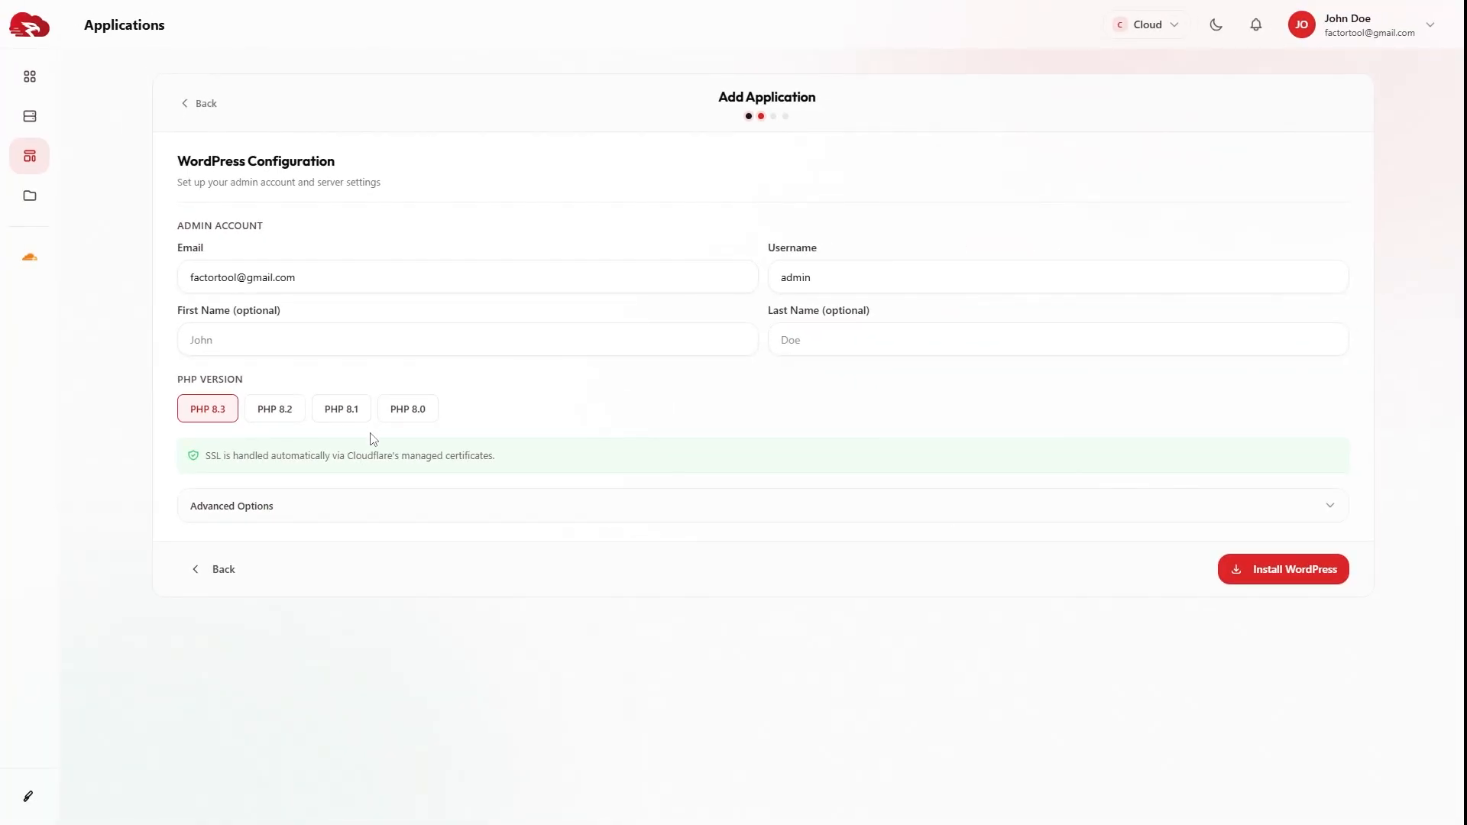
Step: Try PHP 8.0, 8.1 and 8.2 for the site, ending back on PHP 8.3
click(410, 417)
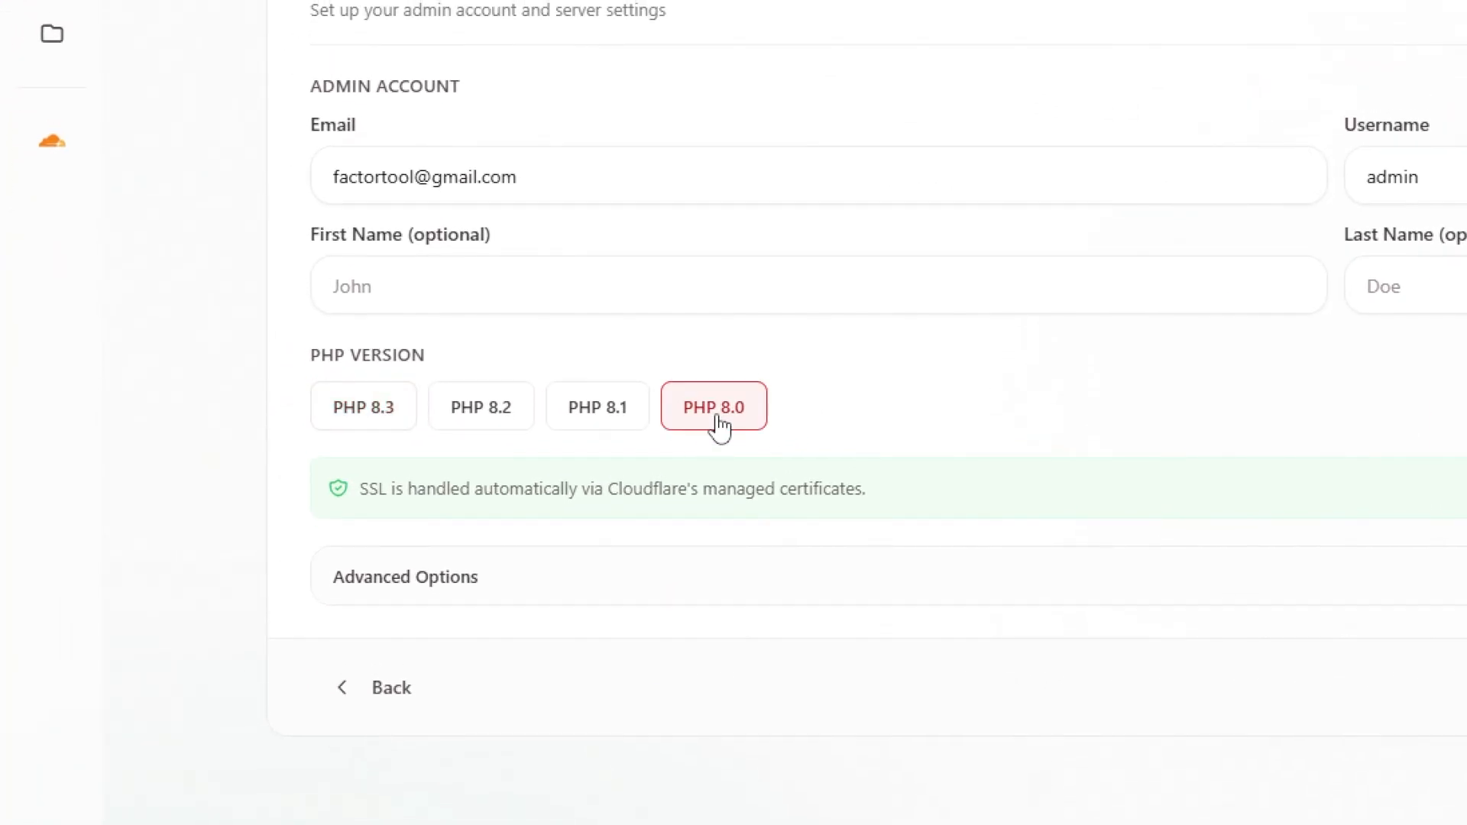
click(622, 426)
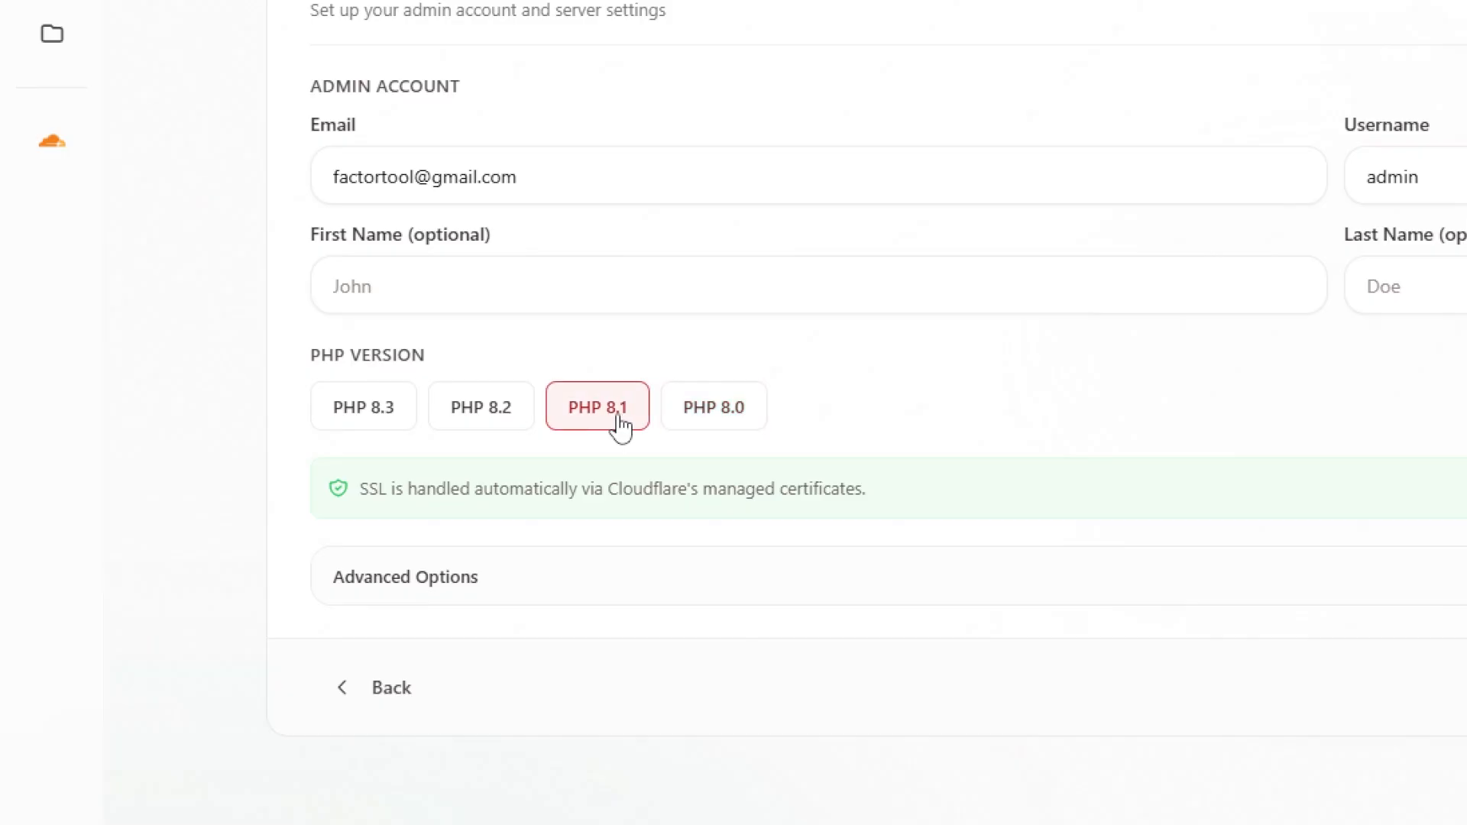
click(483, 425)
click(387, 419)
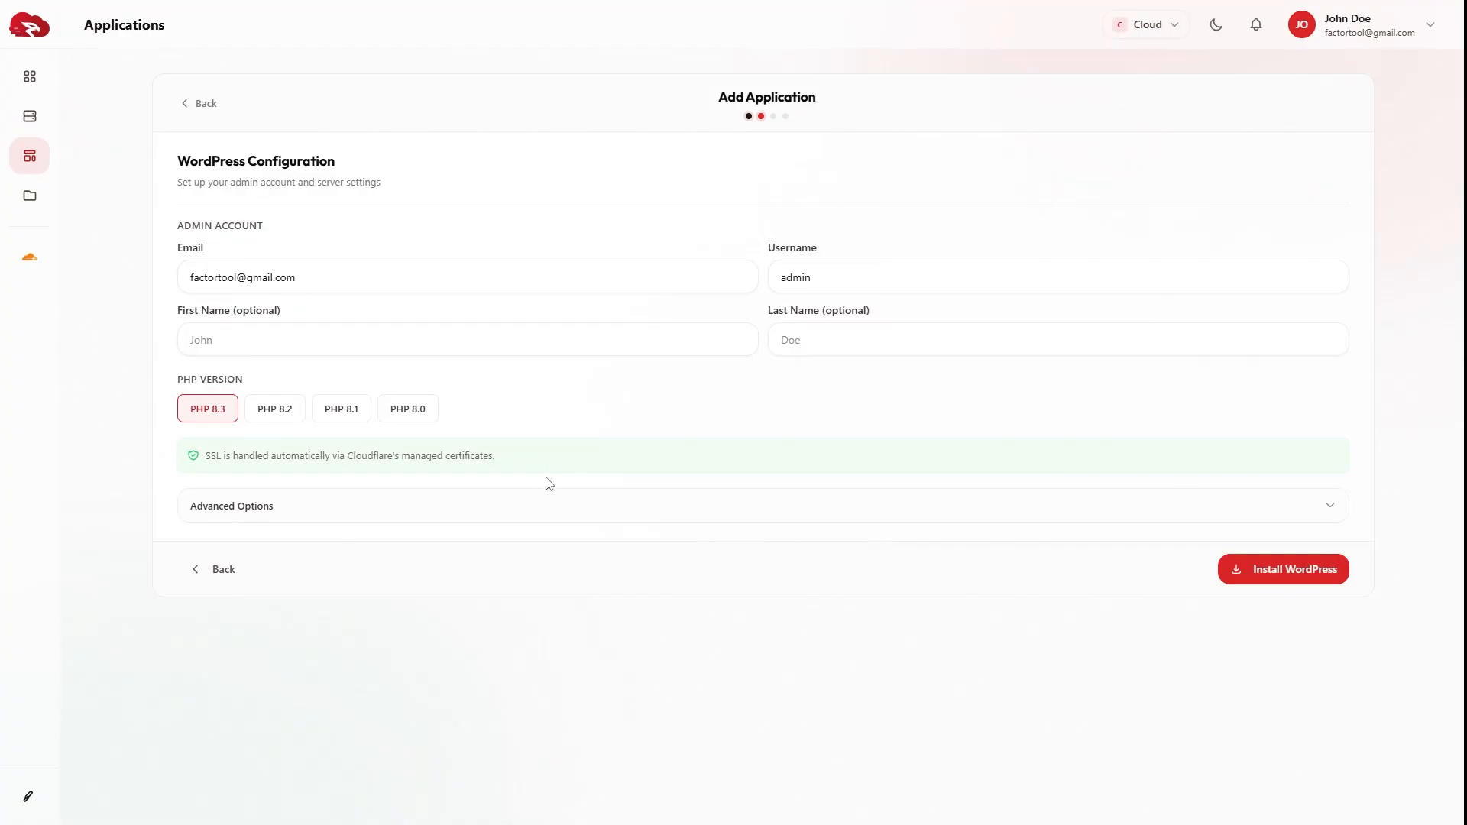
Step: Expand the advanced options, install WordPress with multisite disabled and open the detailed installation logs
click(312, 518)
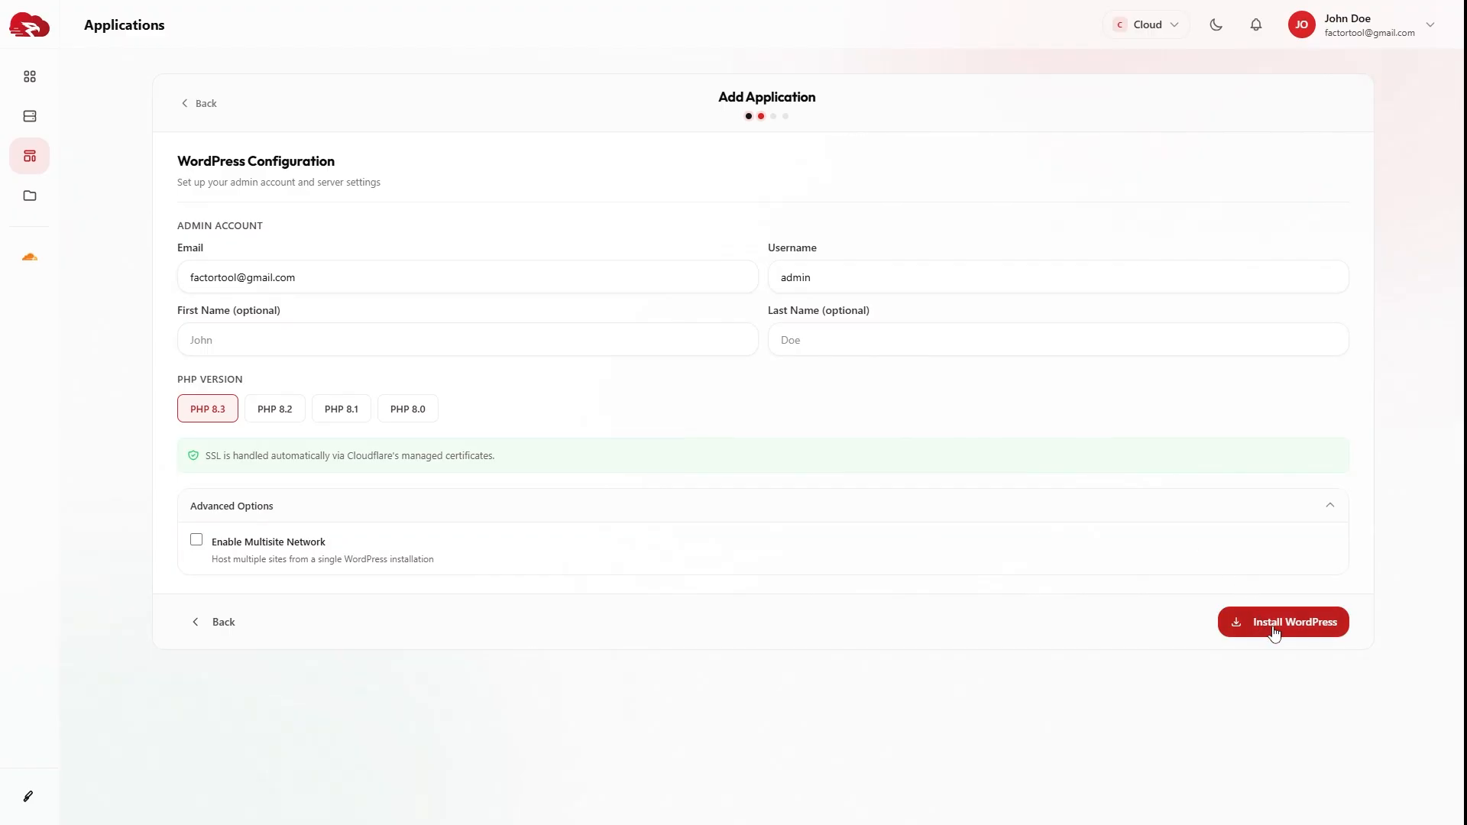
click(1274, 633)
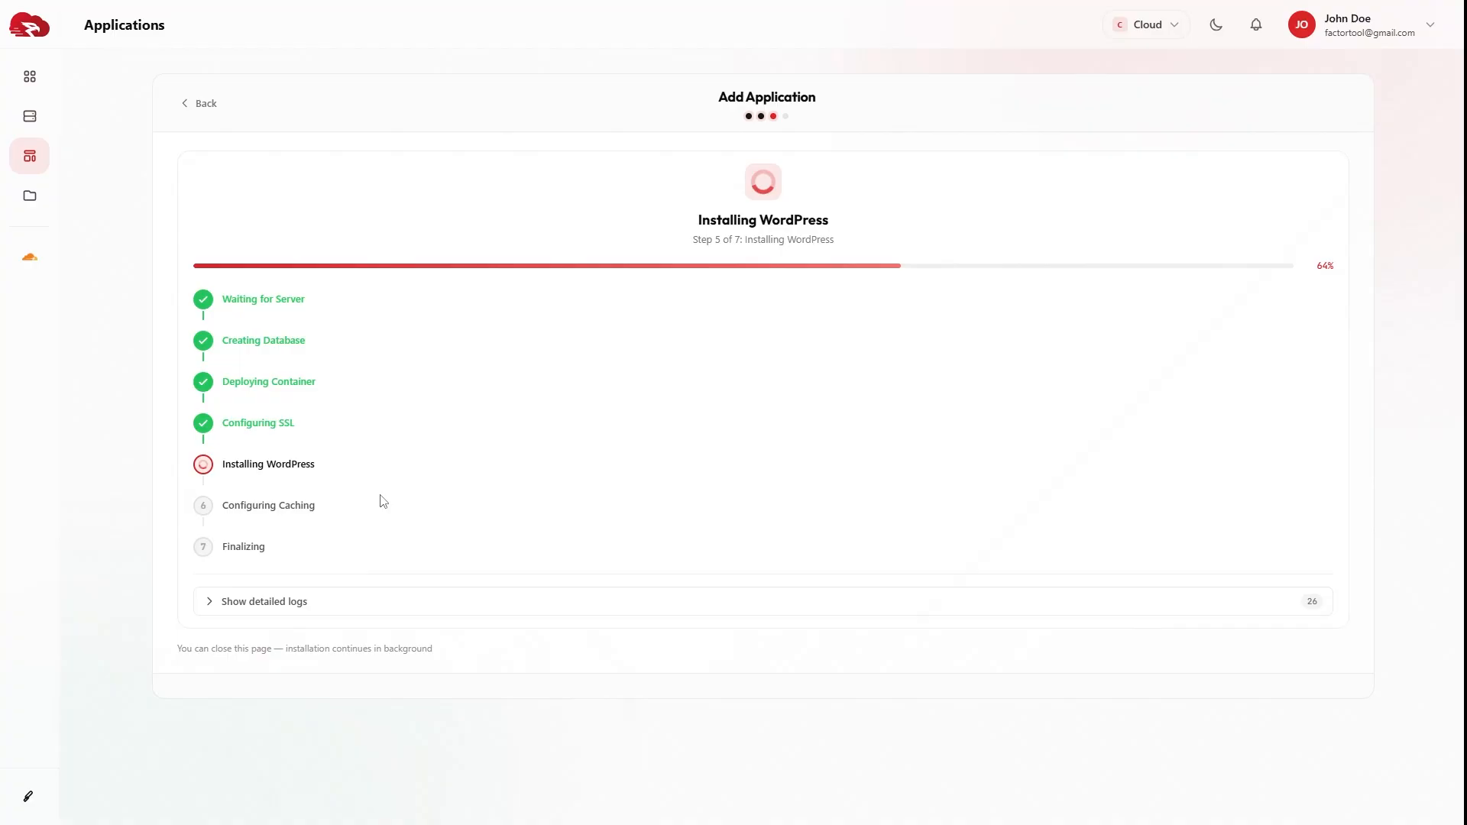
click(357, 611)
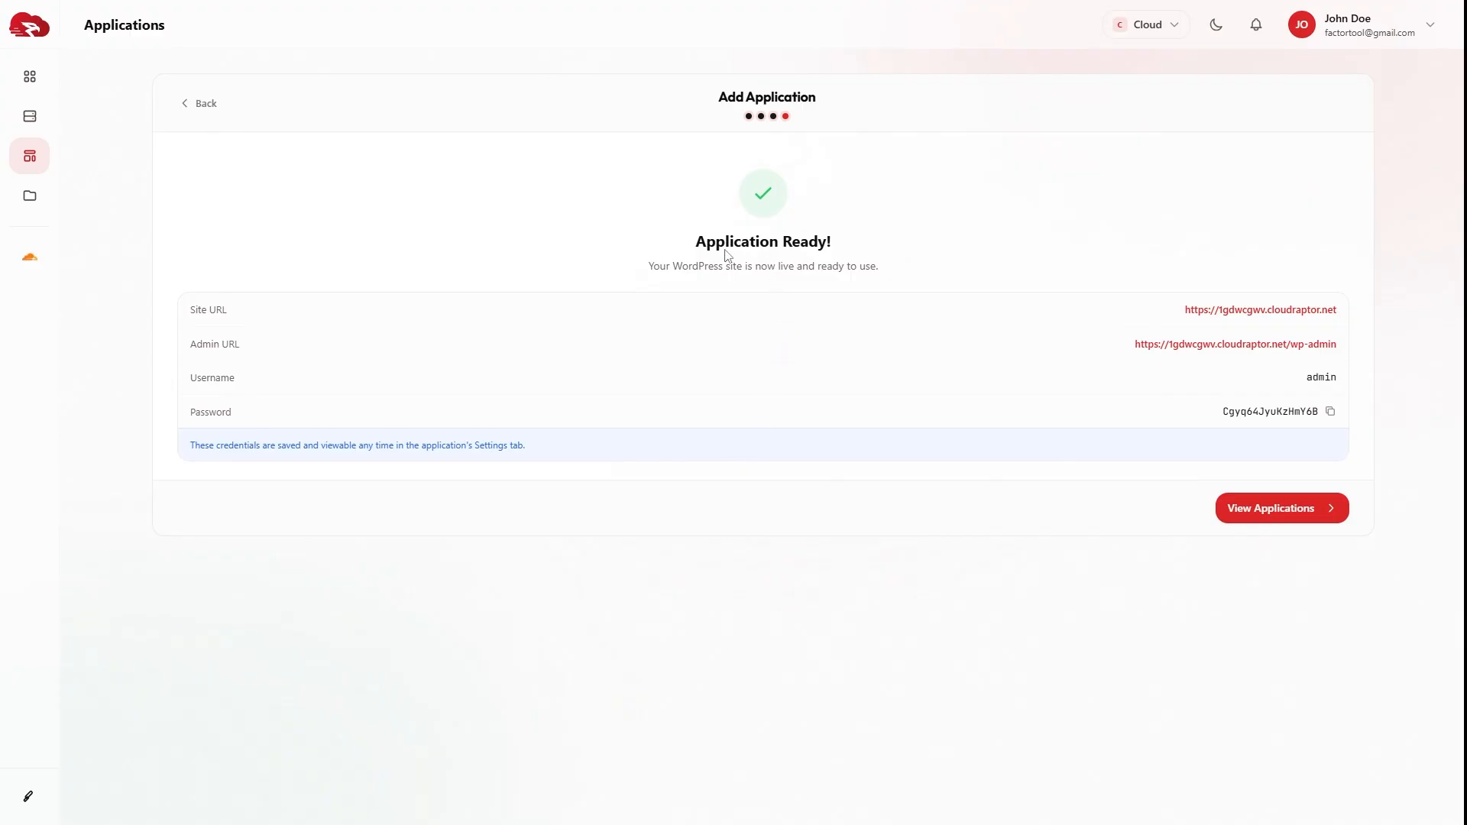
Step: Examine the finished application's site URL, admin URL and login username
drag(697, 249, 857, 250)
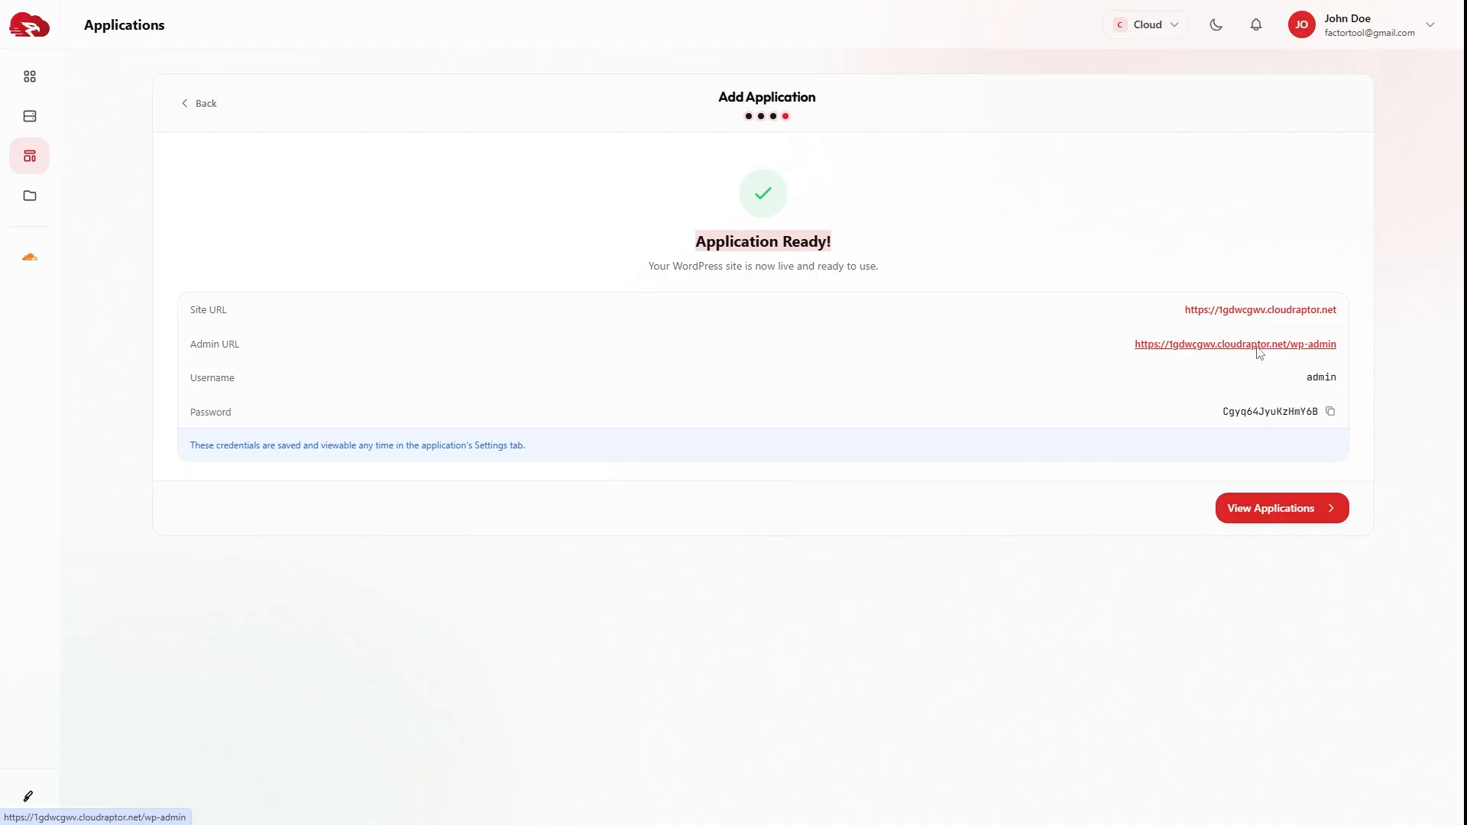
drag(246, 312, 181, 311)
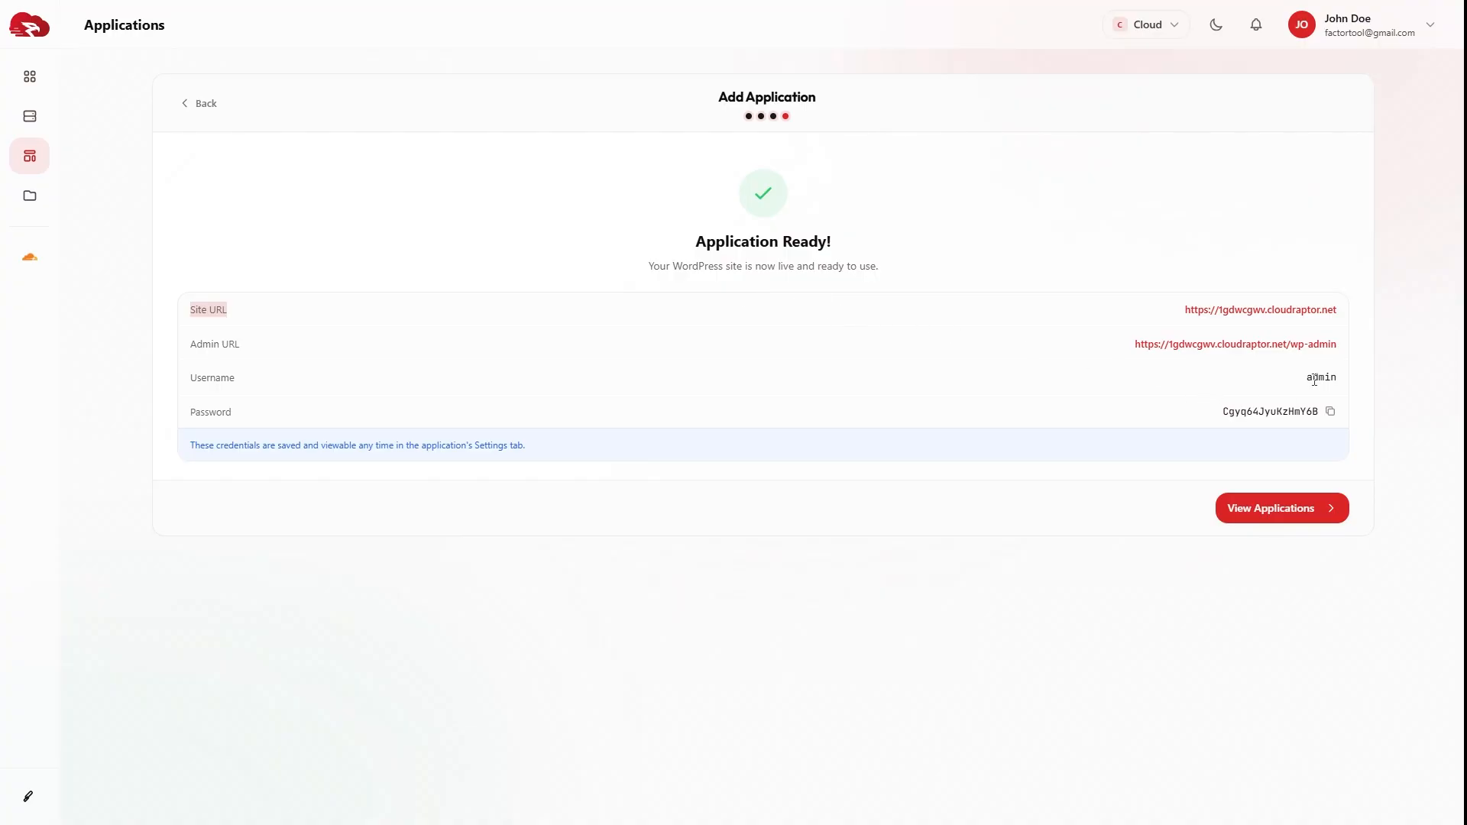
drag(1305, 379, 1328, 383)
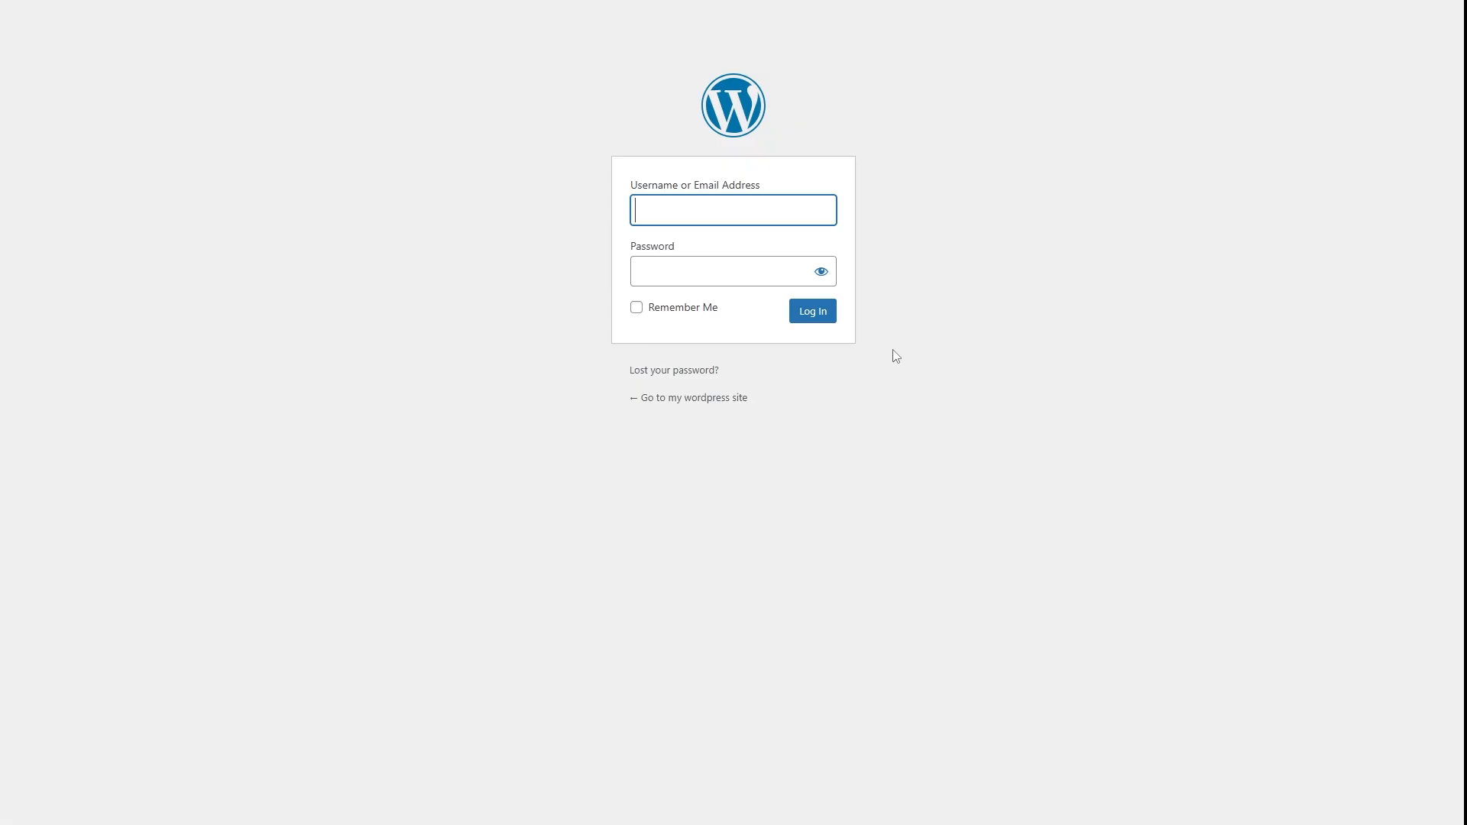
Step: Log in to the new site's WordPress admin as admin with the generated password and dismiss the offer to save it
click(751, 273)
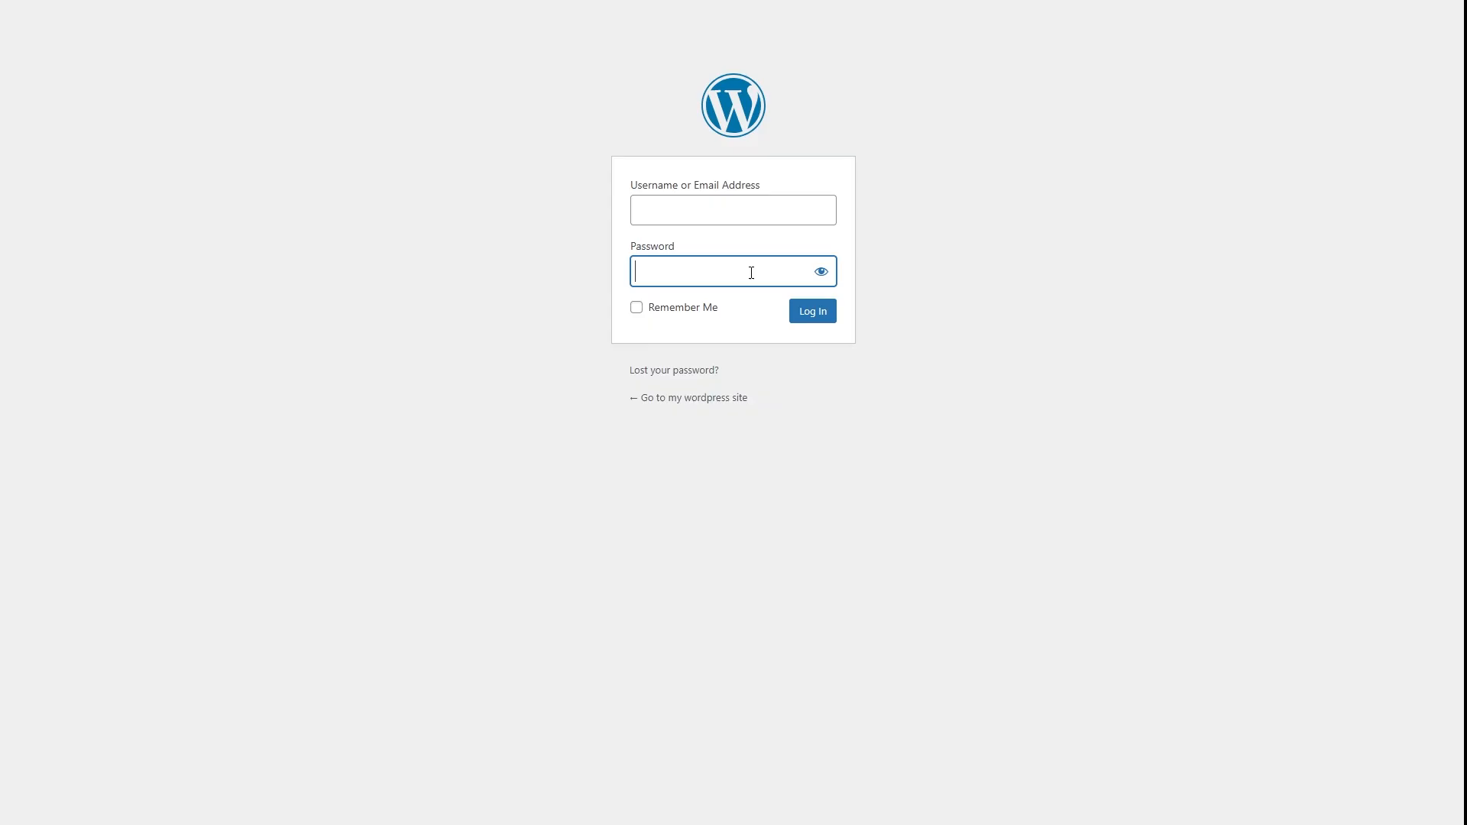
click(707, 217)
text(admin)
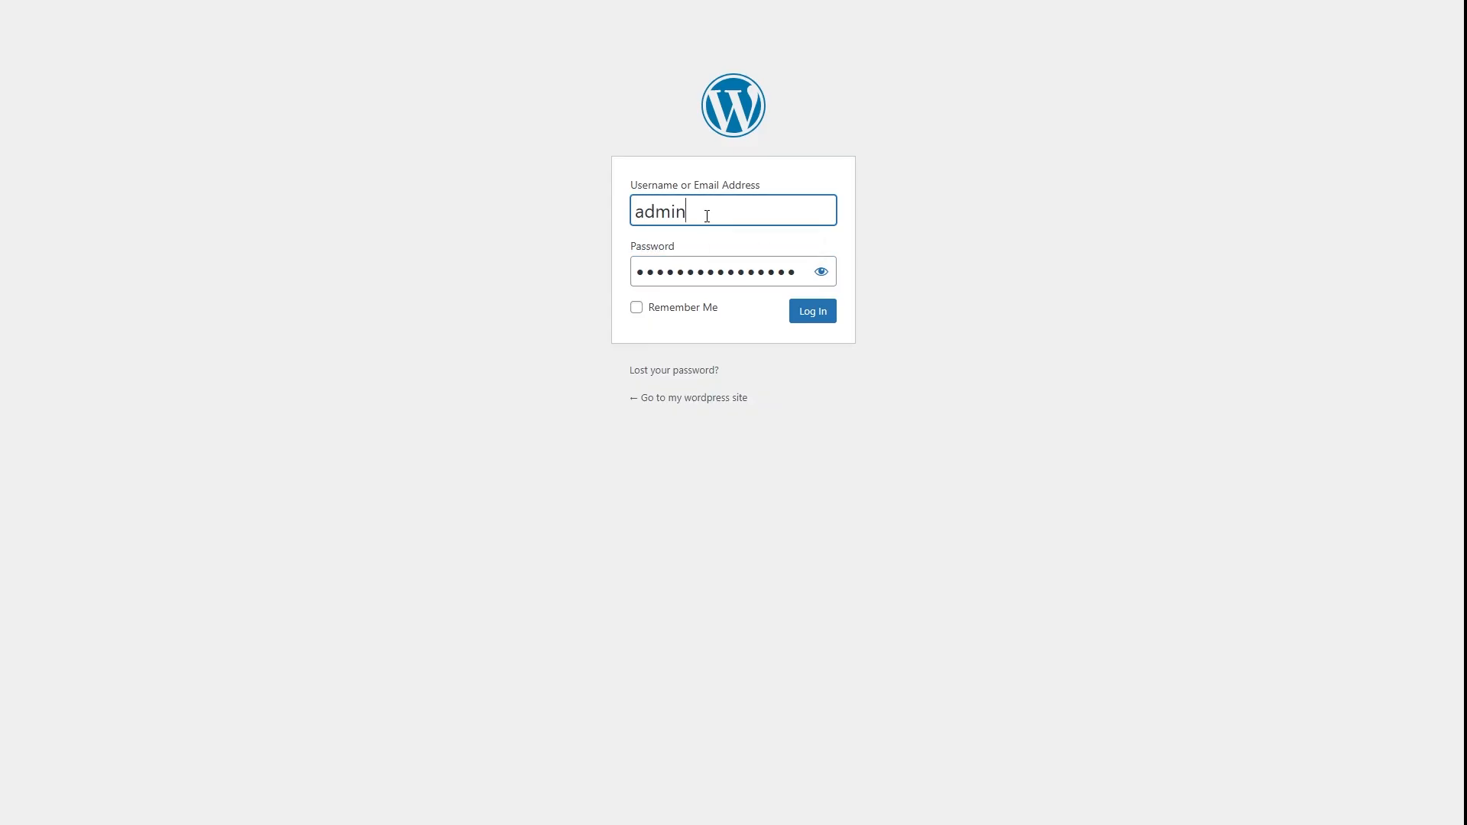
click(833, 314)
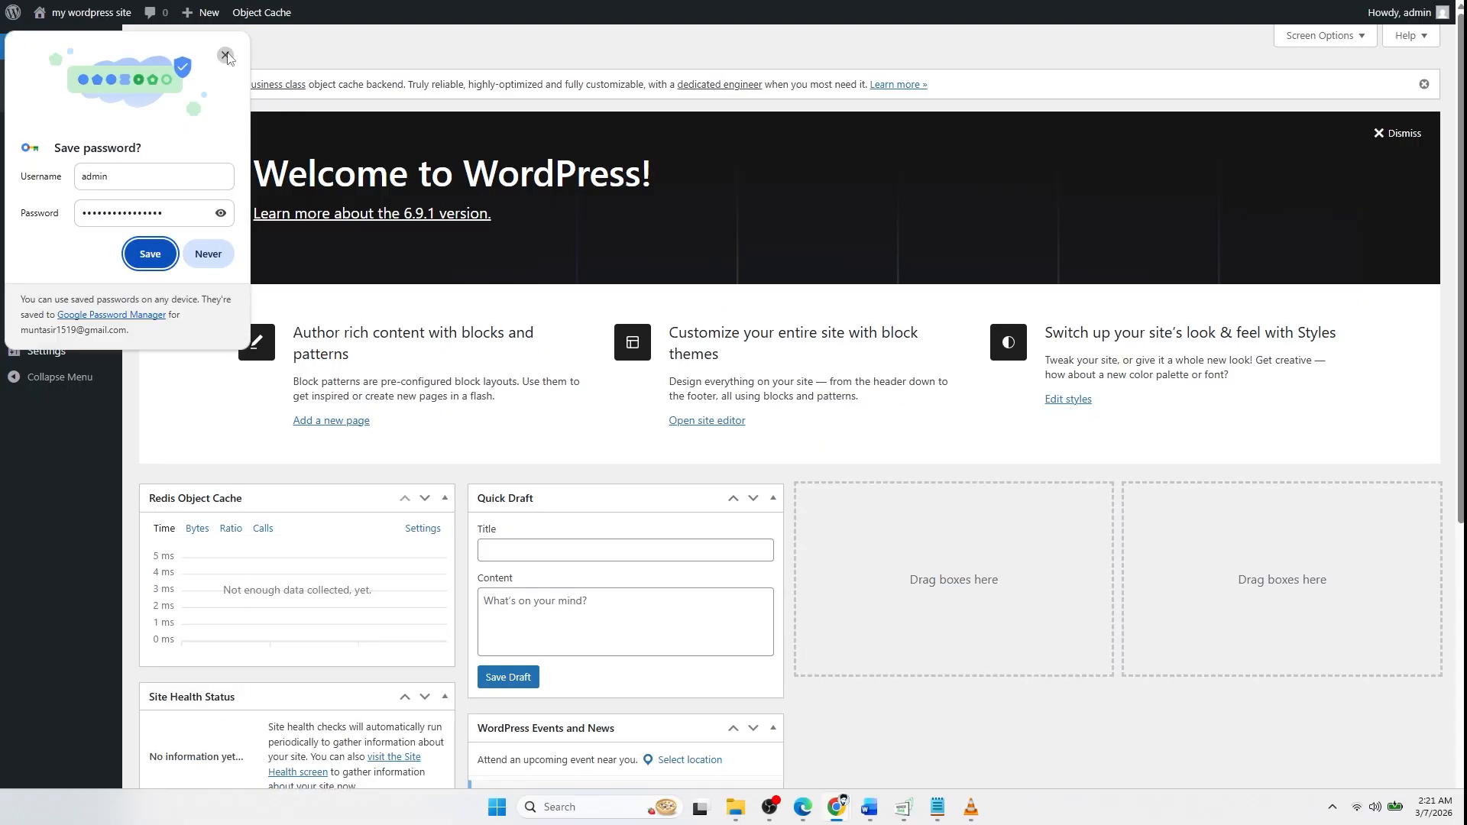
click(225, 55)
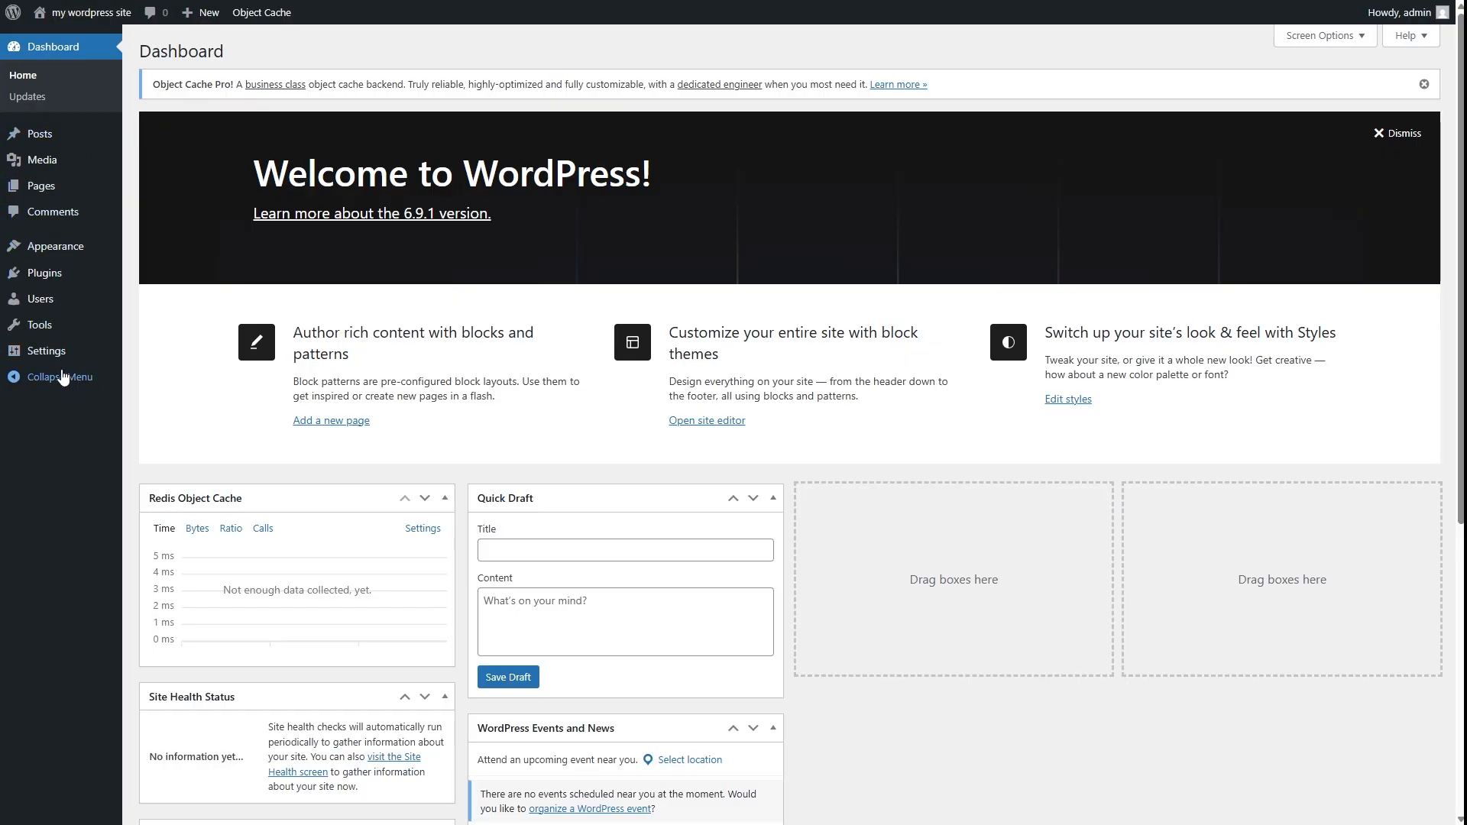
click(76, 39)
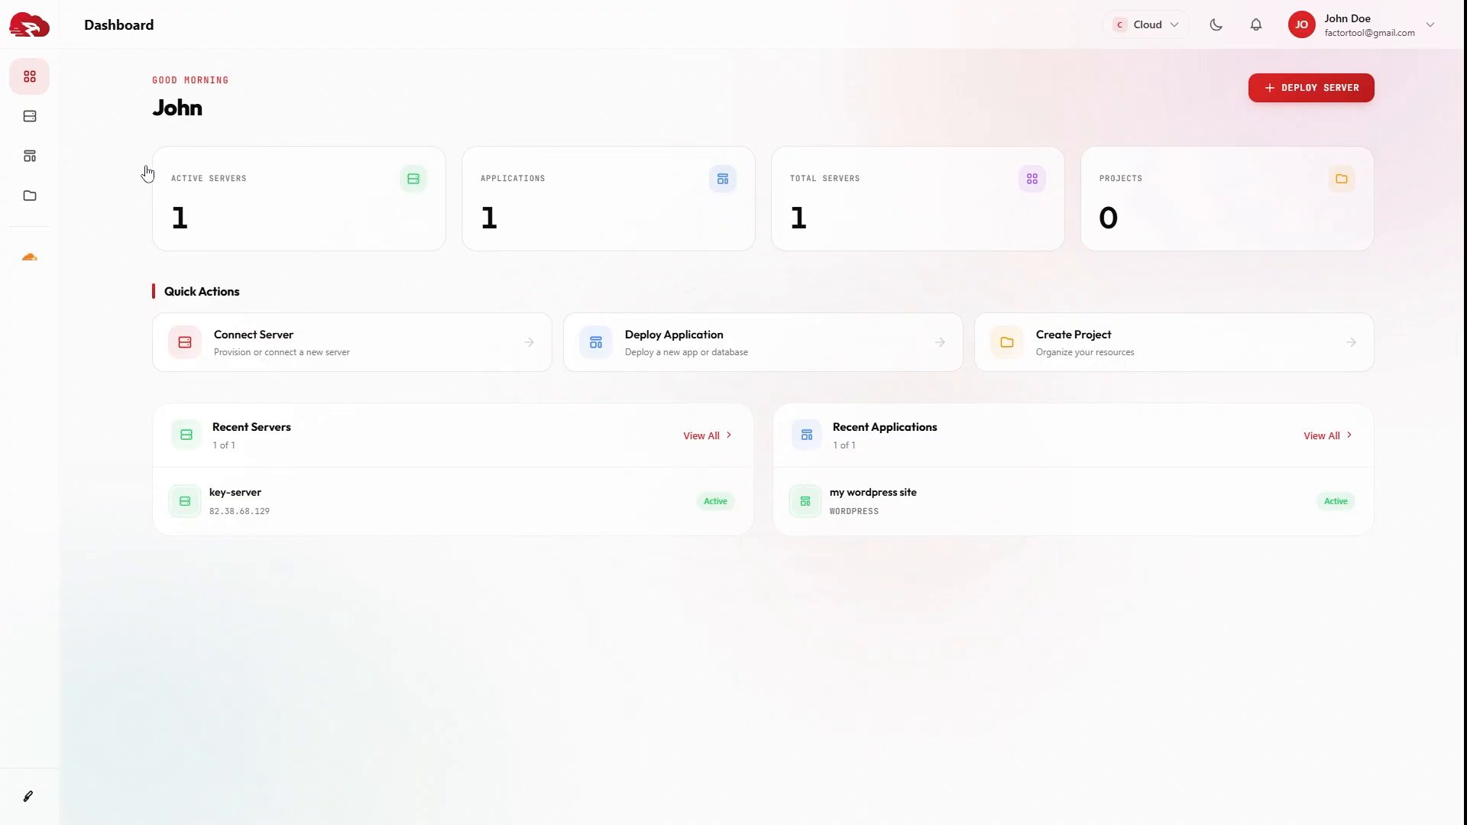
Step: Switch back to CloudRaptor, open the applications list and check its search field and project filter choices
mouse_move(54, 89)
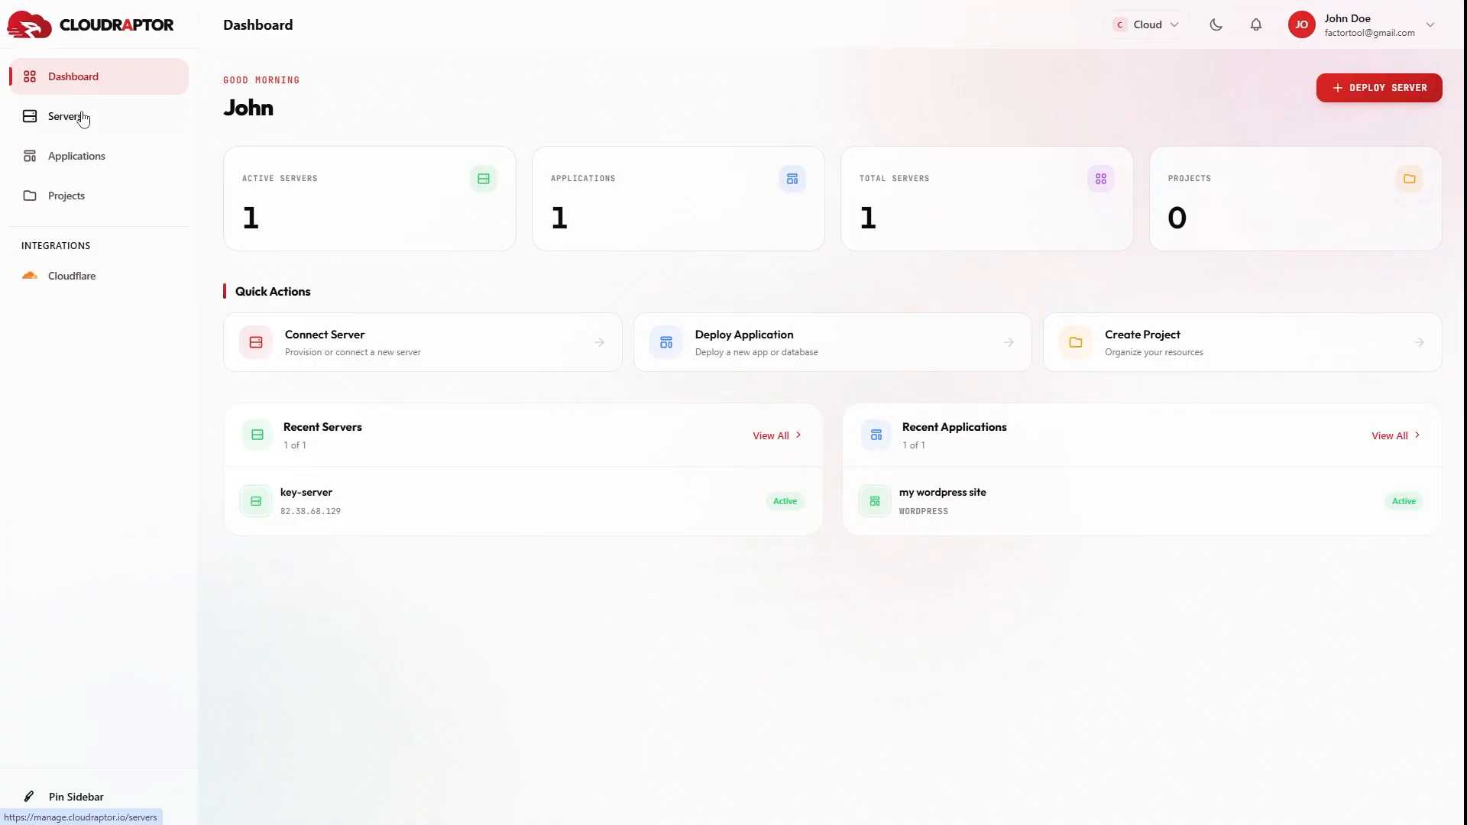
click(82, 169)
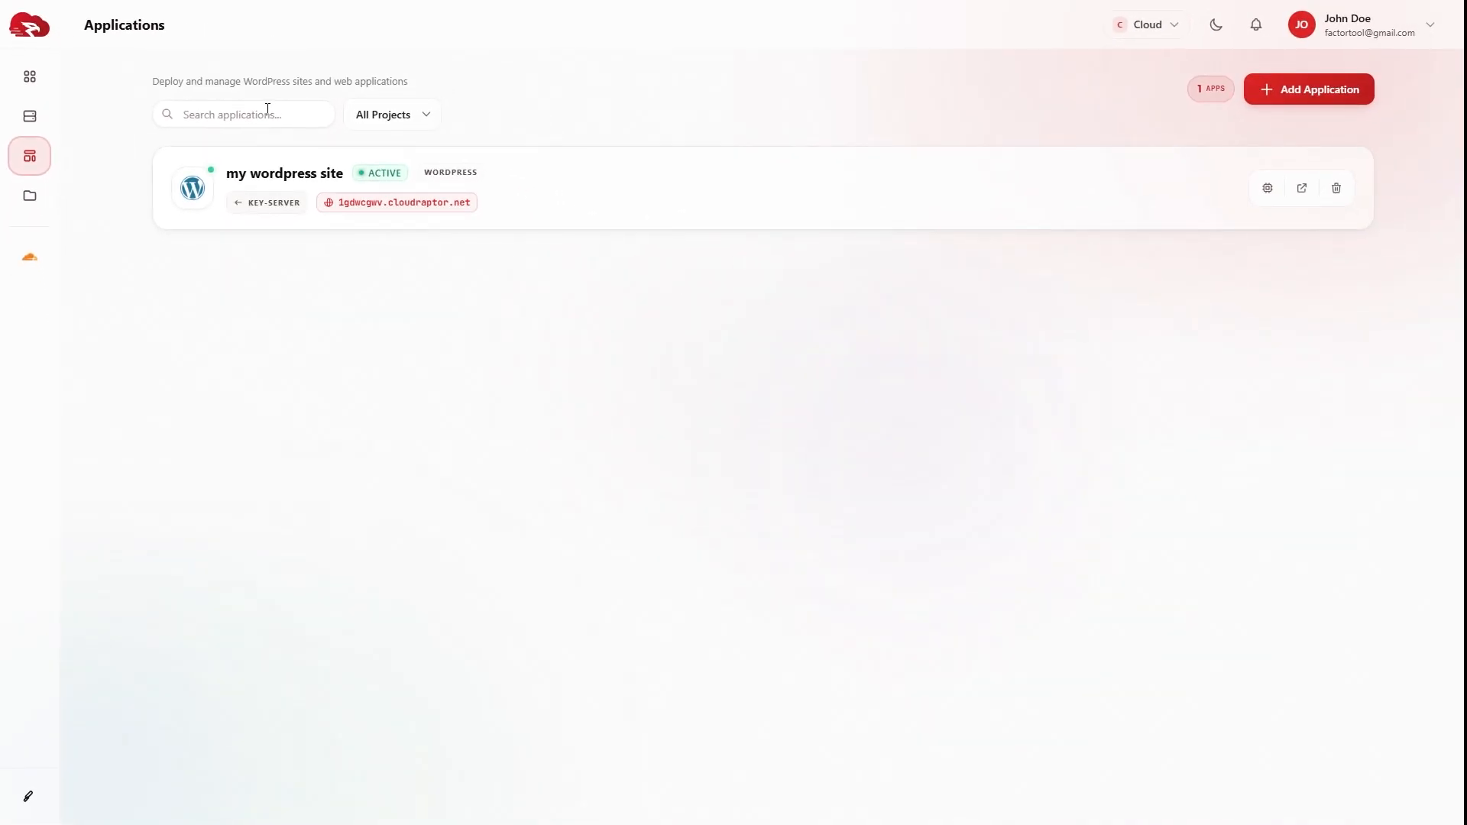
click(267, 109)
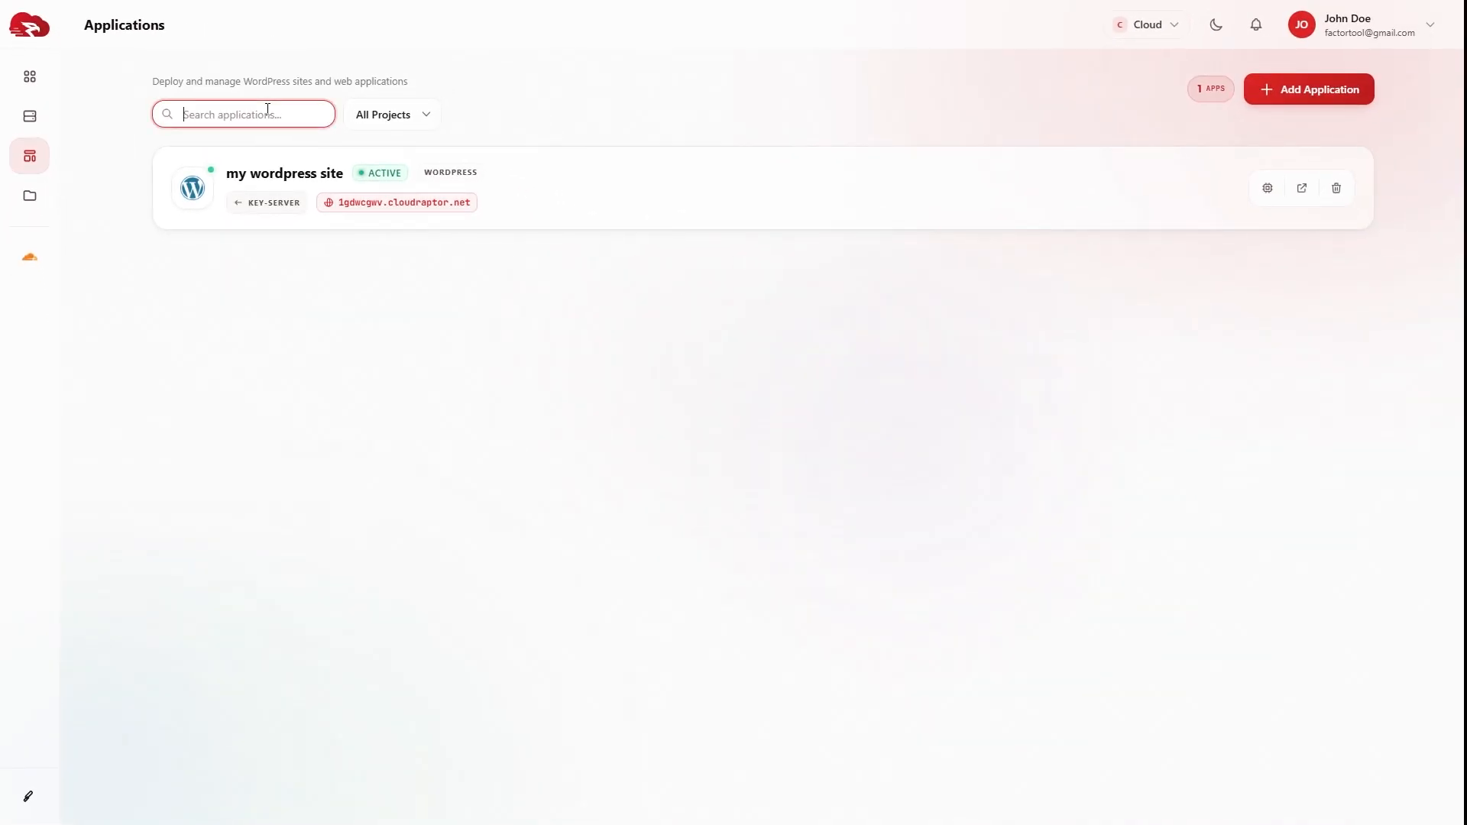
click(396, 119)
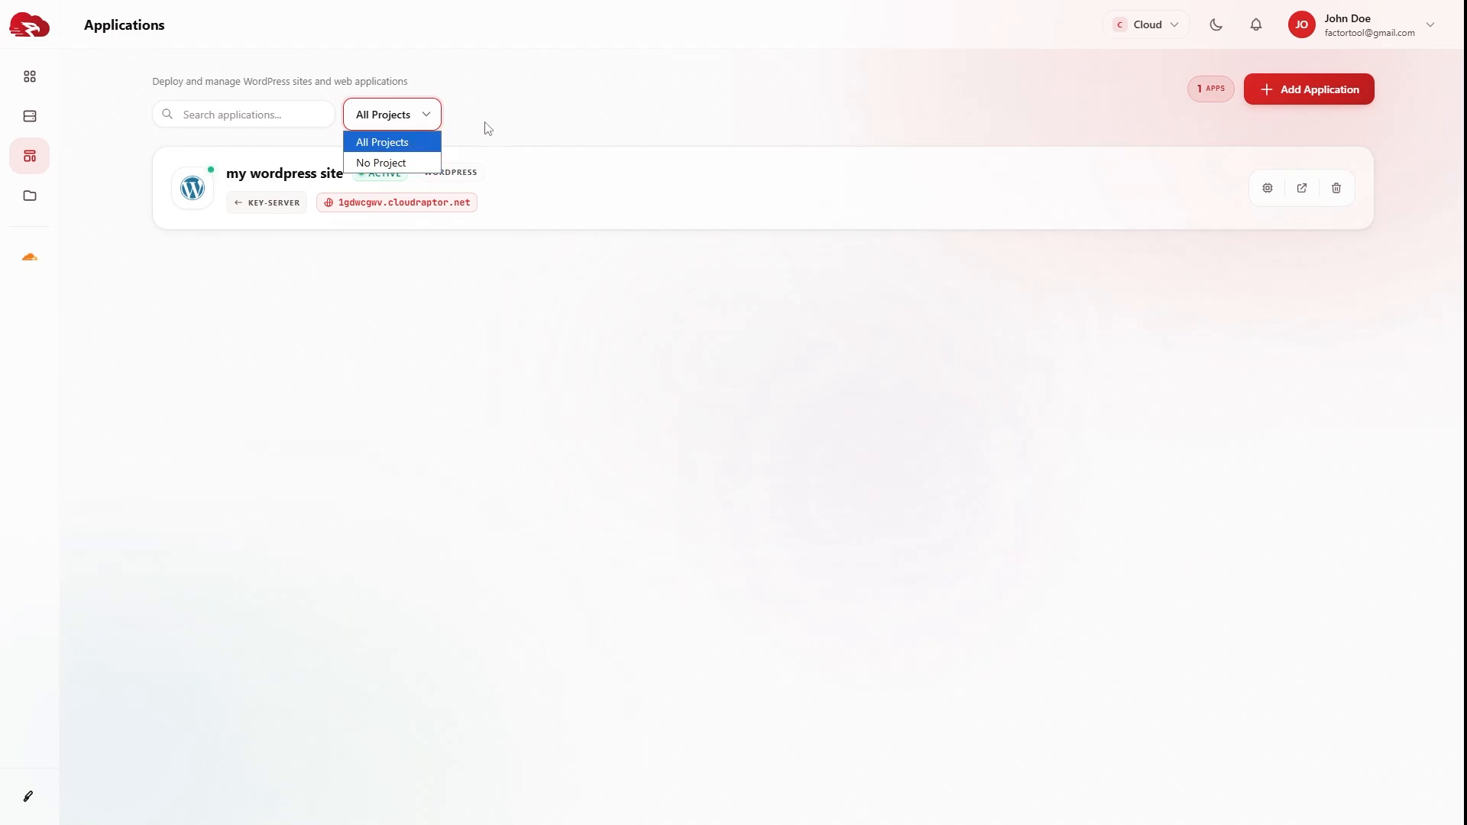
Step: Review the container status and logs of my wordpress site, then inspect its deletion confirmation and cancel it
click(522, 123)
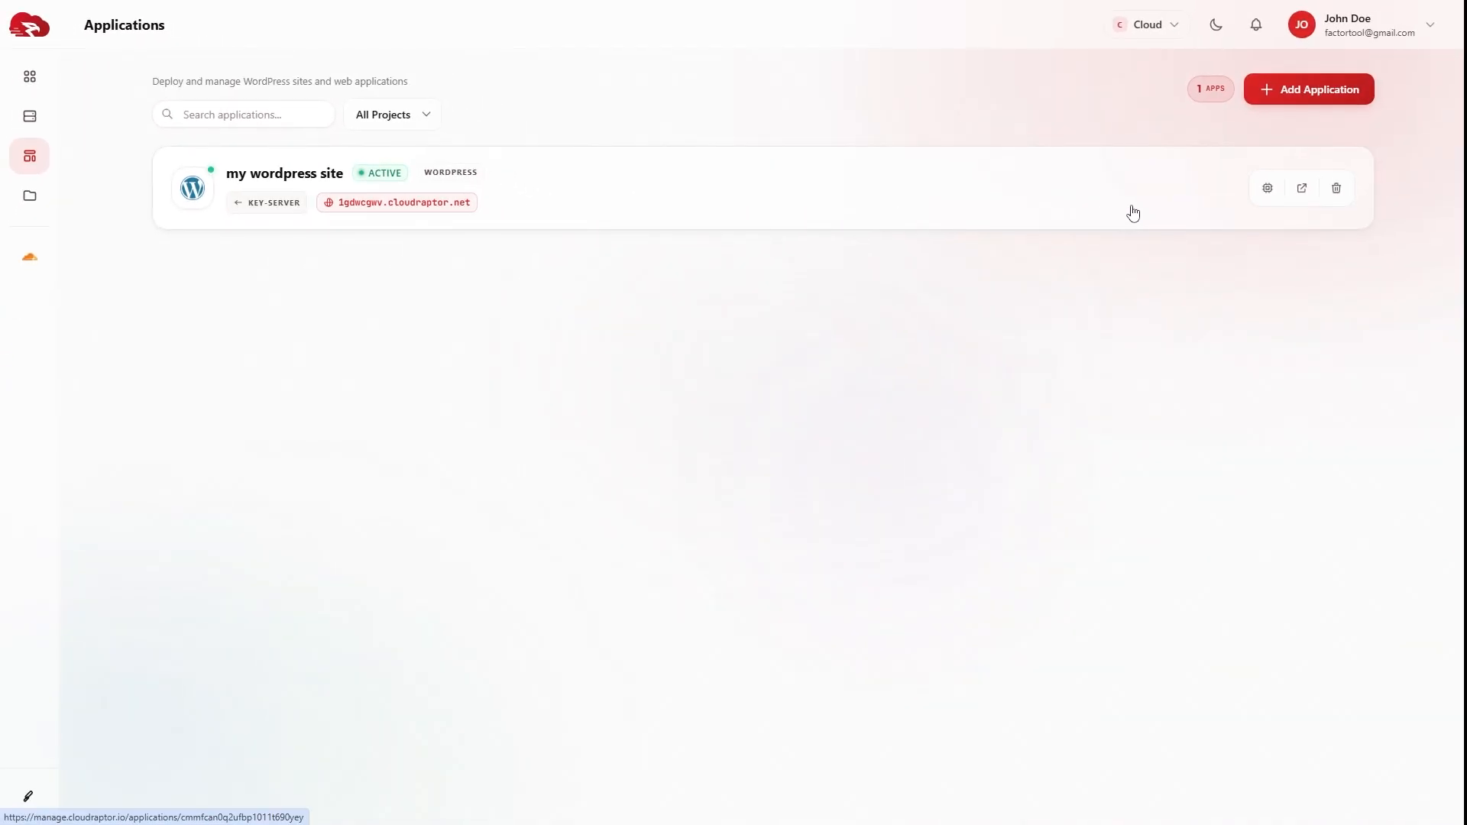
click(1268, 188)
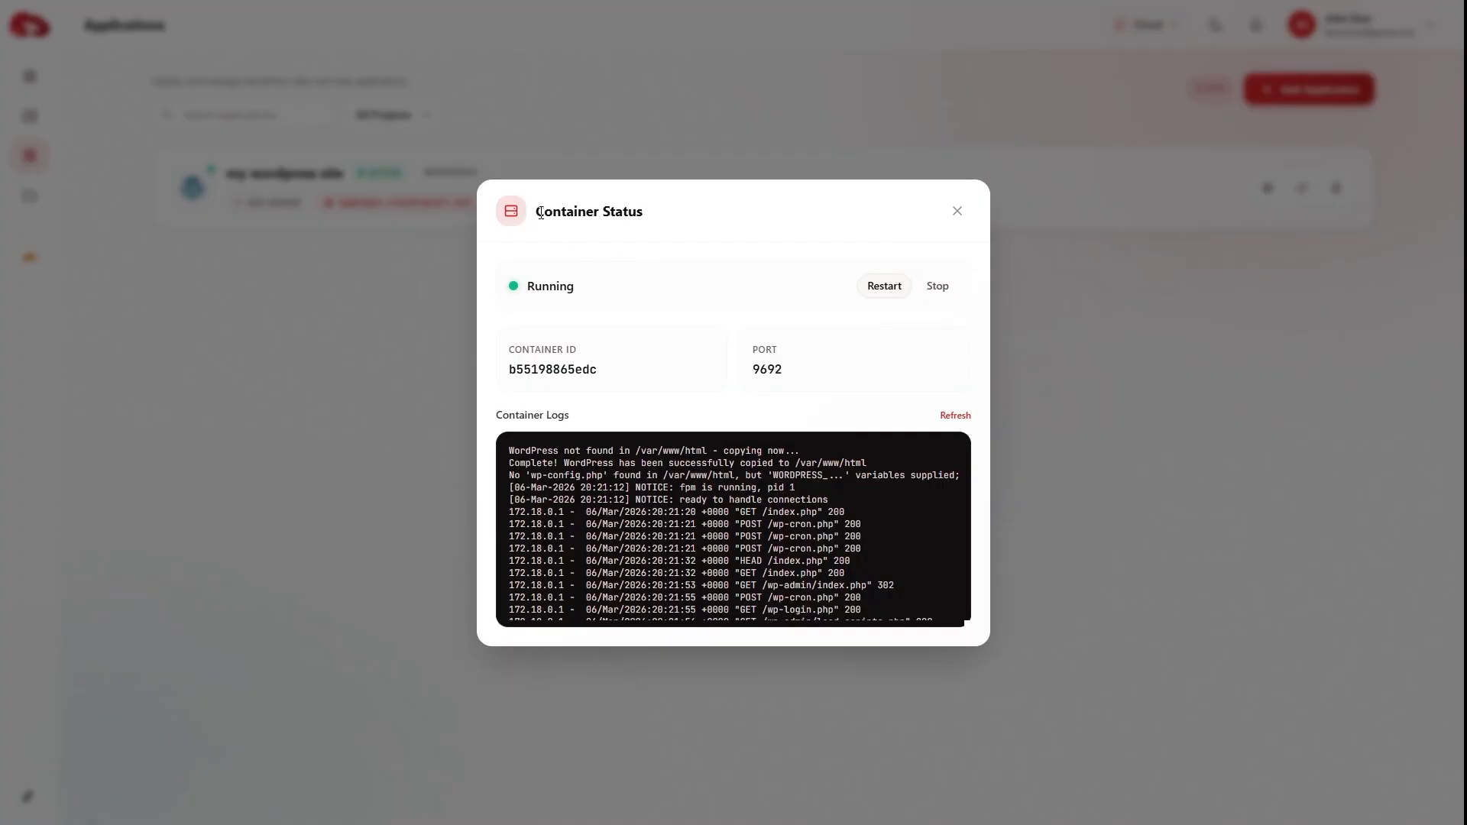
drag(540, 213, 669, 219)
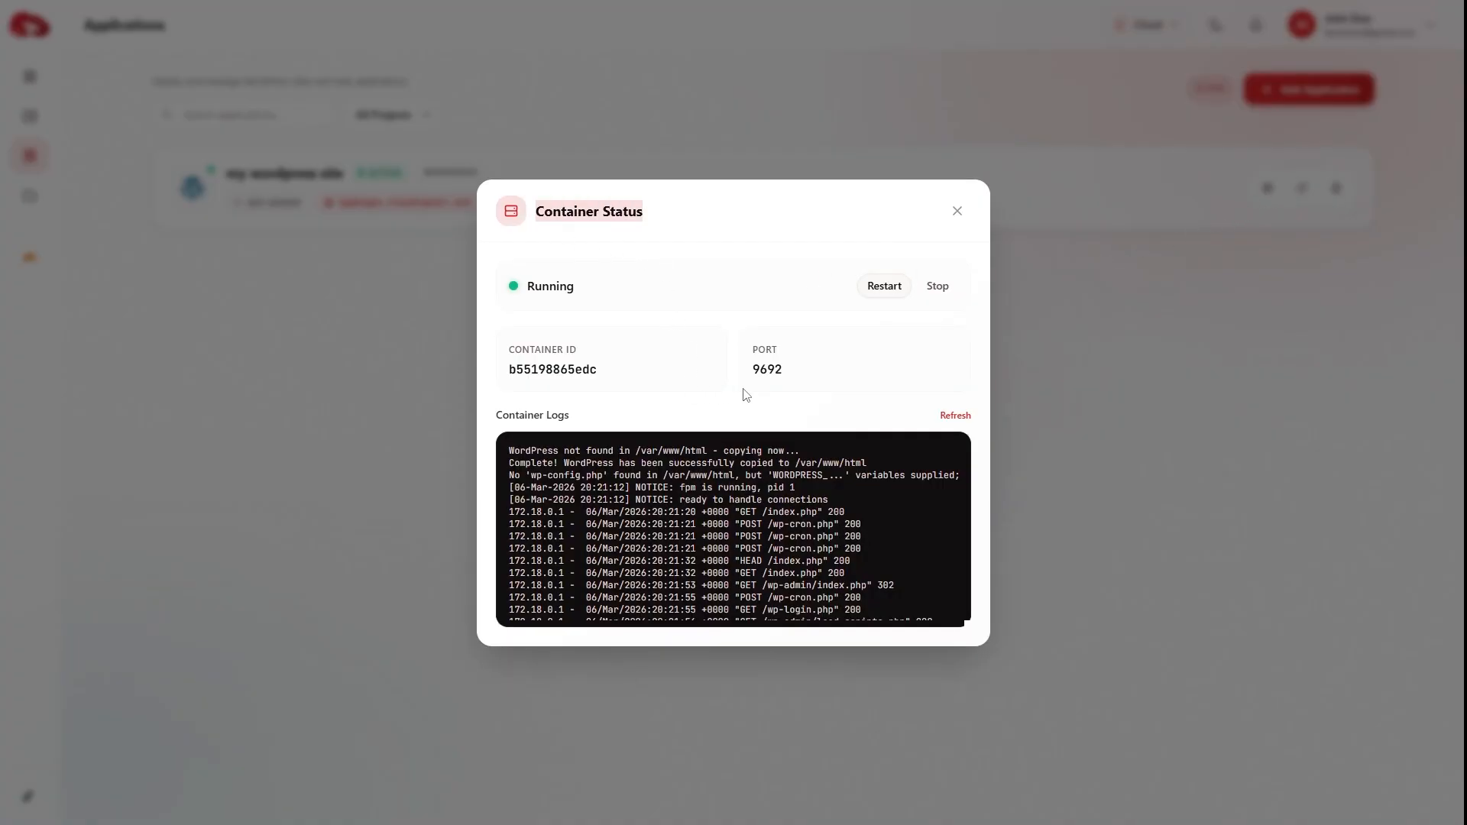
click(958, 213)
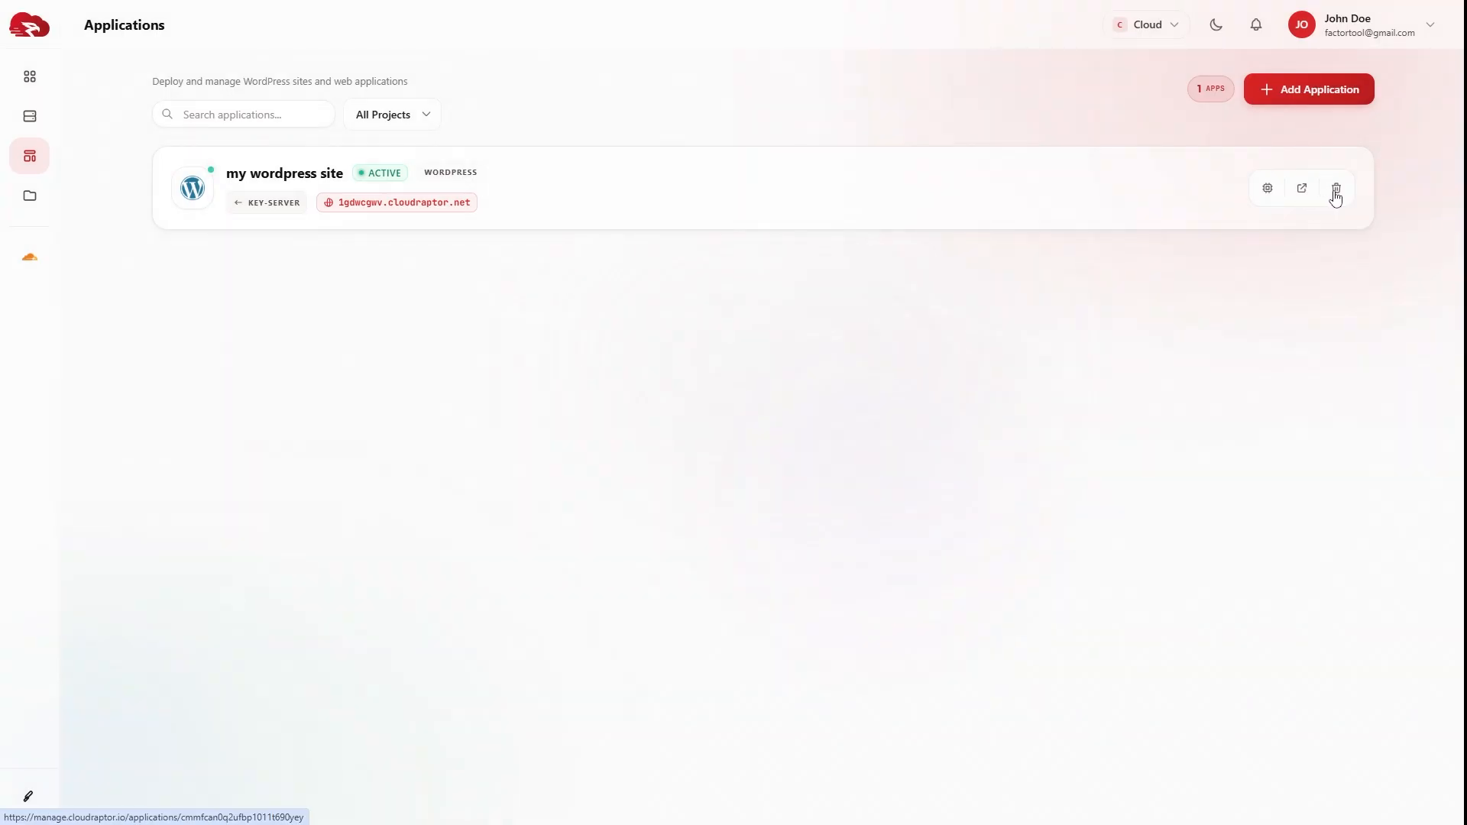
click(1336, 191)
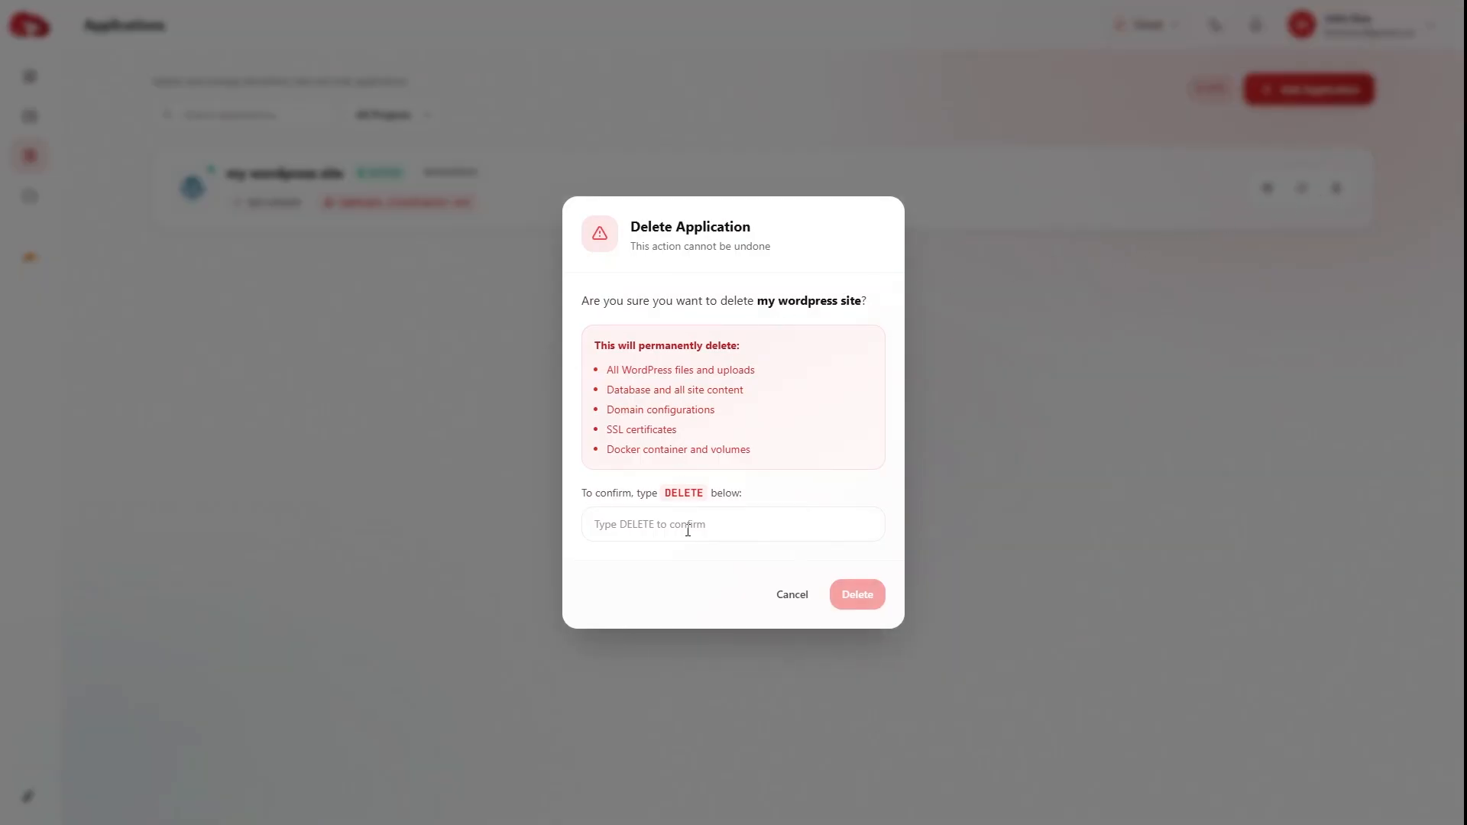
click(805, 595)
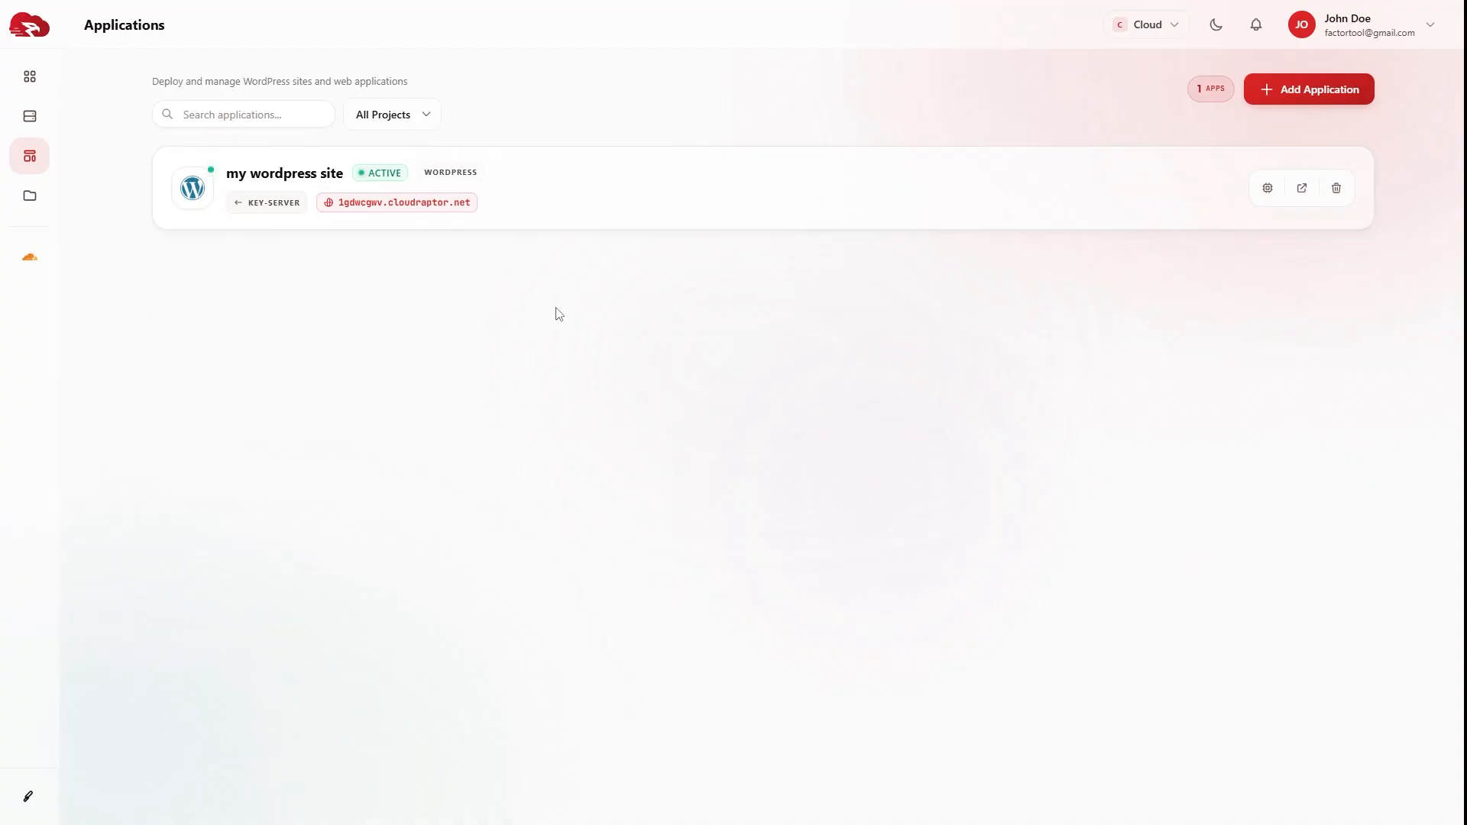
Step: Open my wordpress site's overview, inspect the options for changing its primary domain and close them without changes
mouse_move(33, 104)
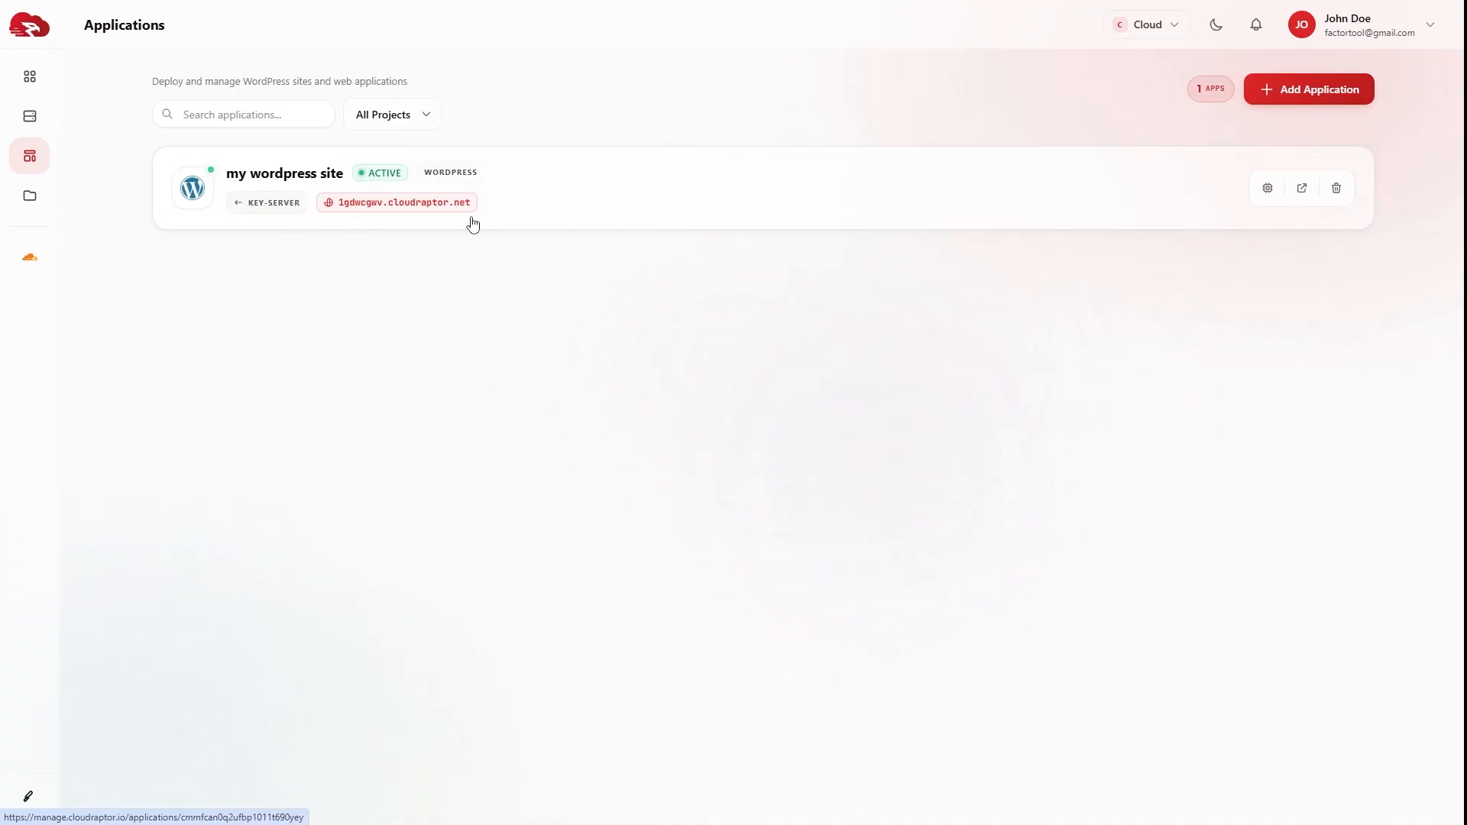
click(510, 219)
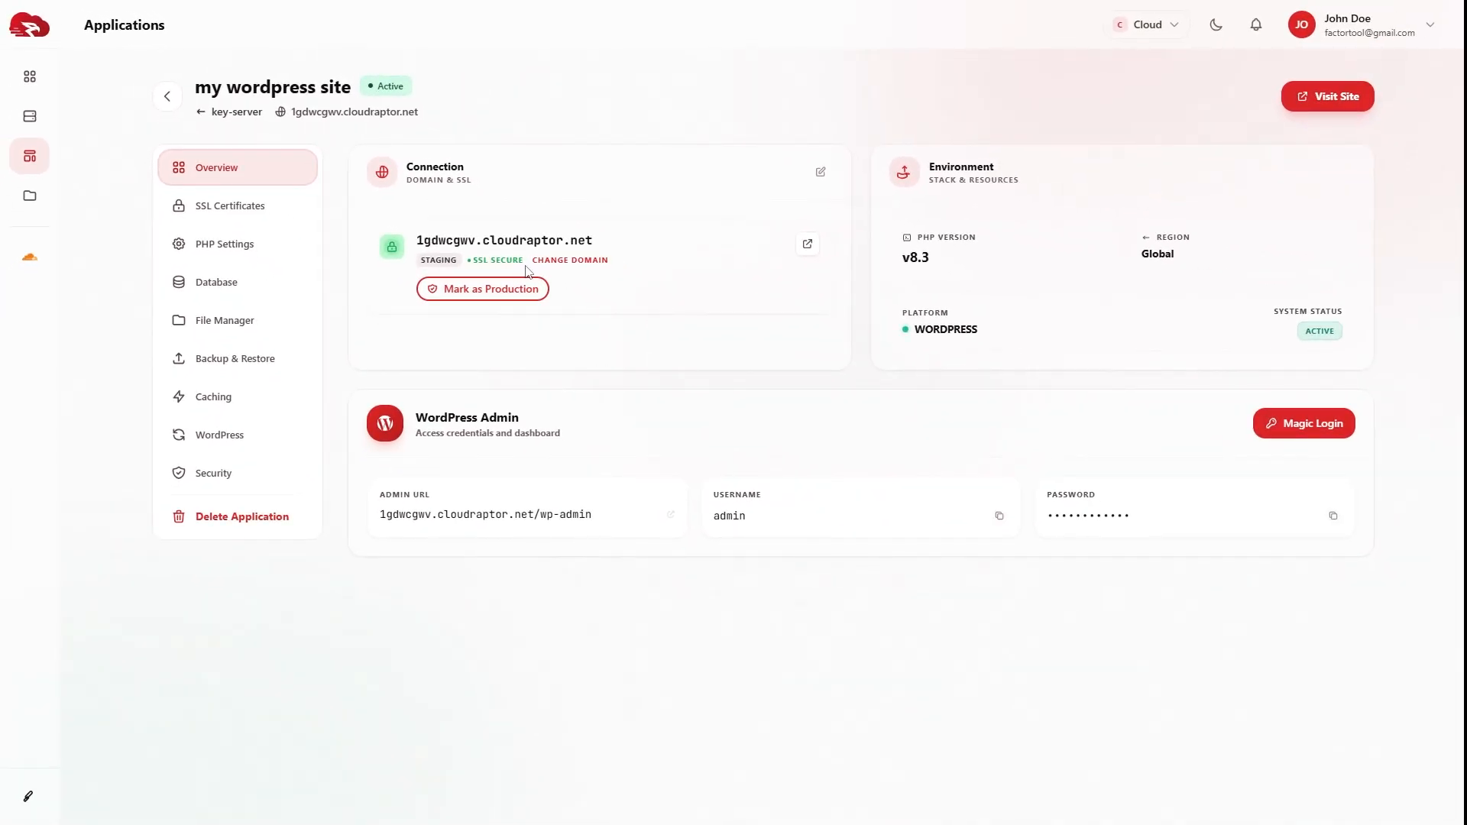
click(578, 262)
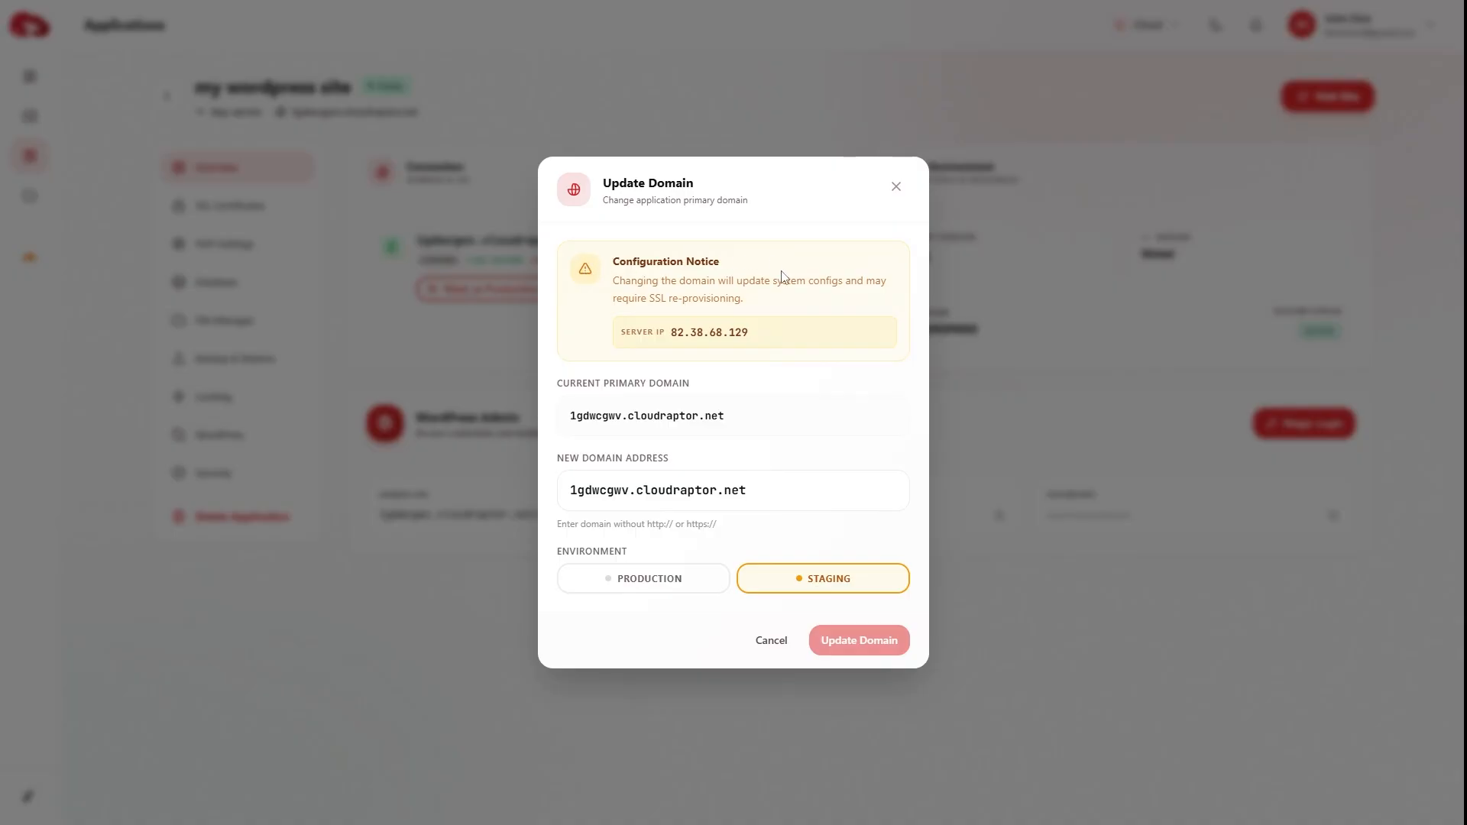
click(897, 188)
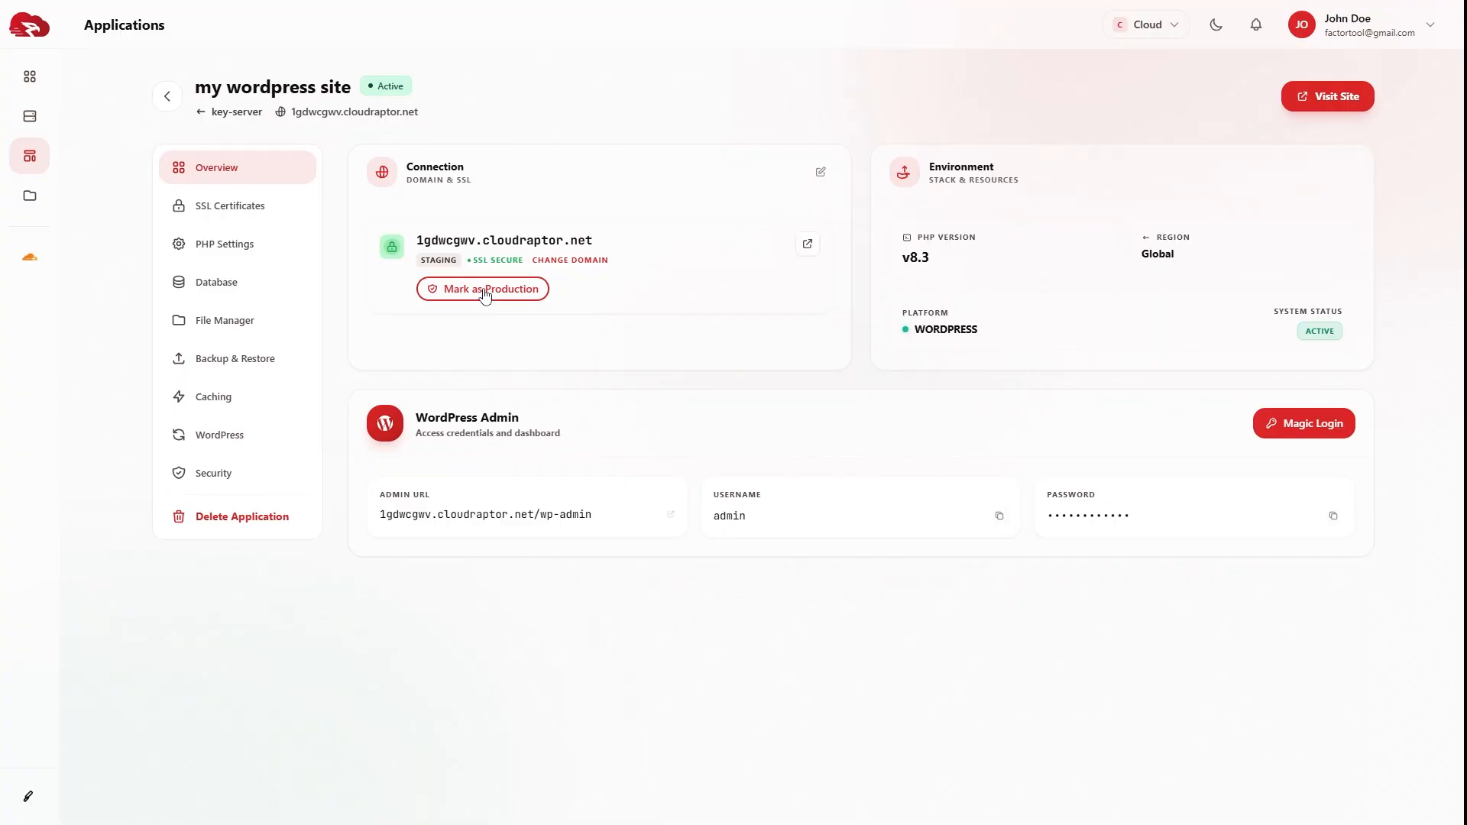
Step: Inspect and dismiss the Mark as Production options, then launch the site's WordPress admin with Magic Login
click(485, 290)
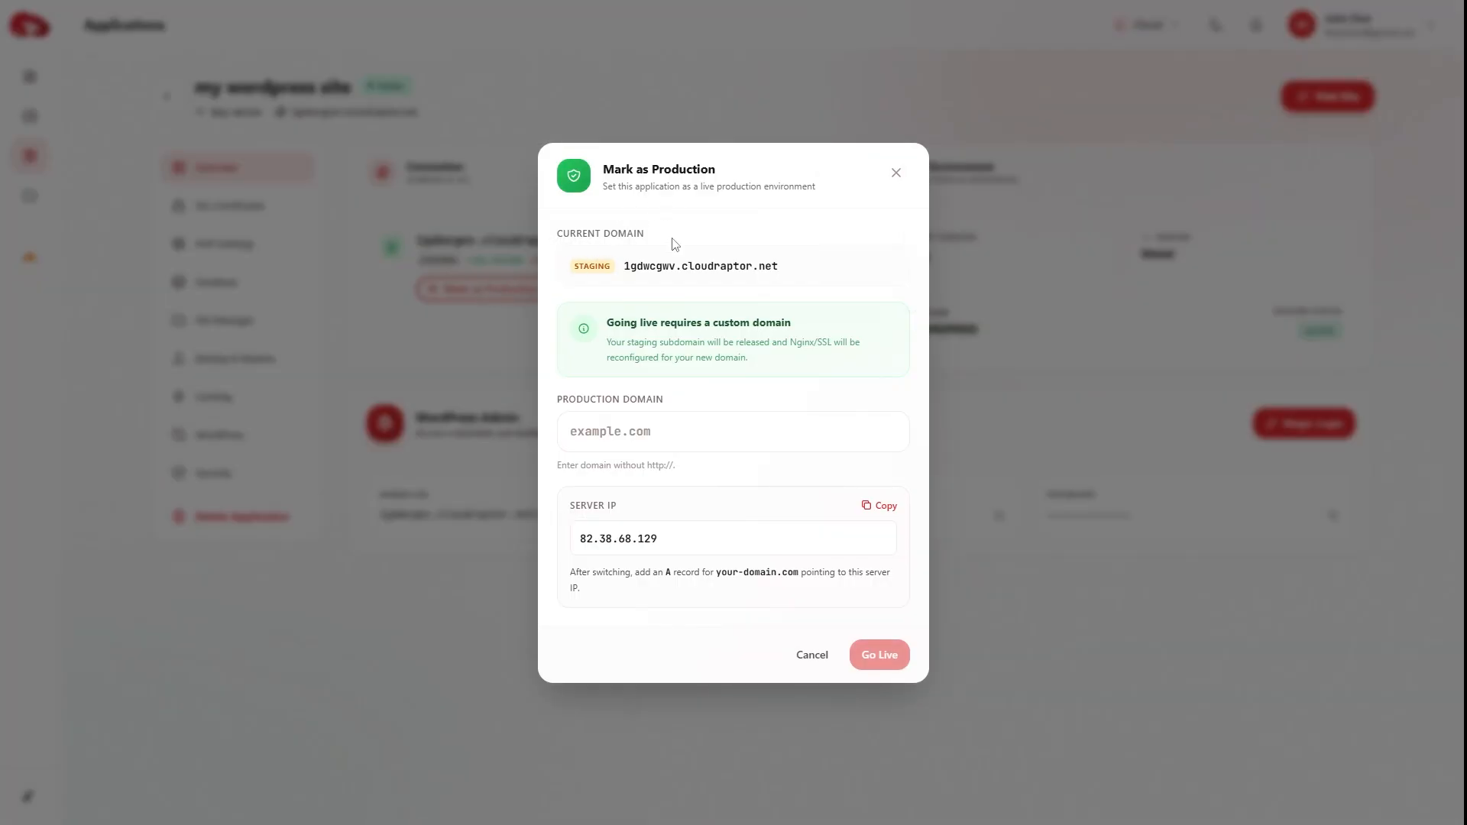
click(897, 175)
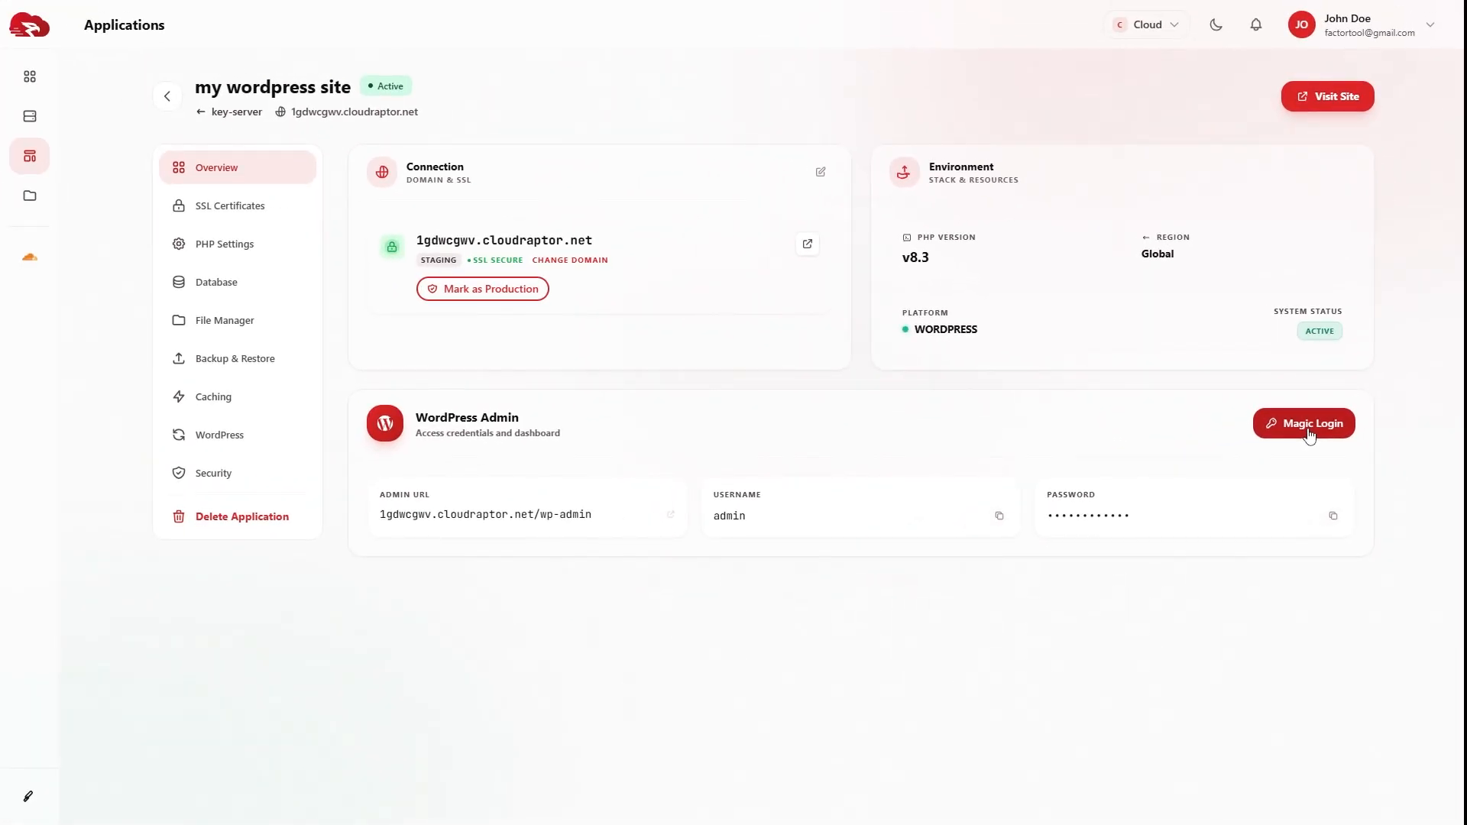
click(1308, 433)
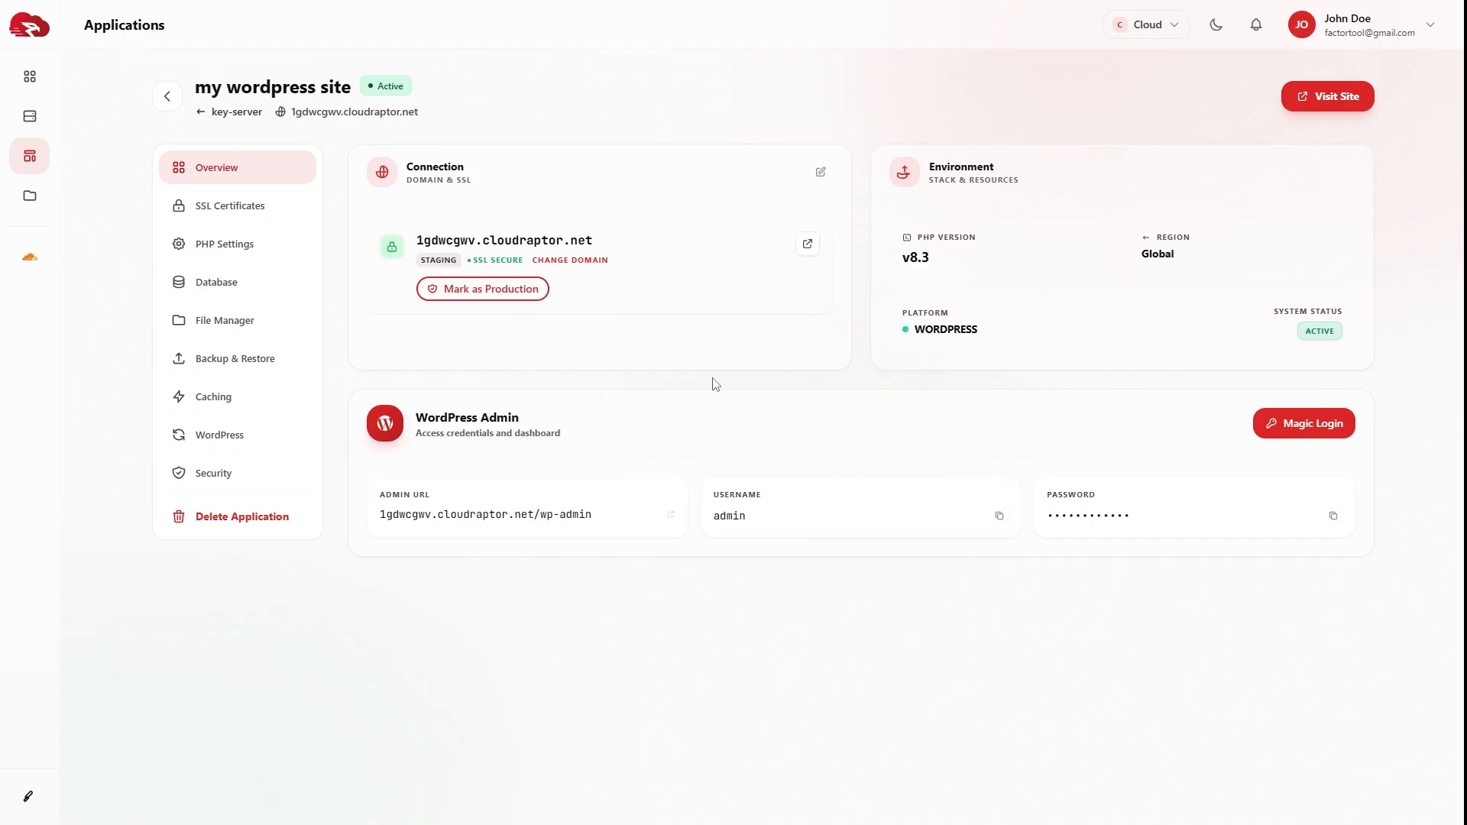
Step: Open the site's SSL certificates, review the certificate types available for the primary domain and cancel the configuration
click(239, 220)
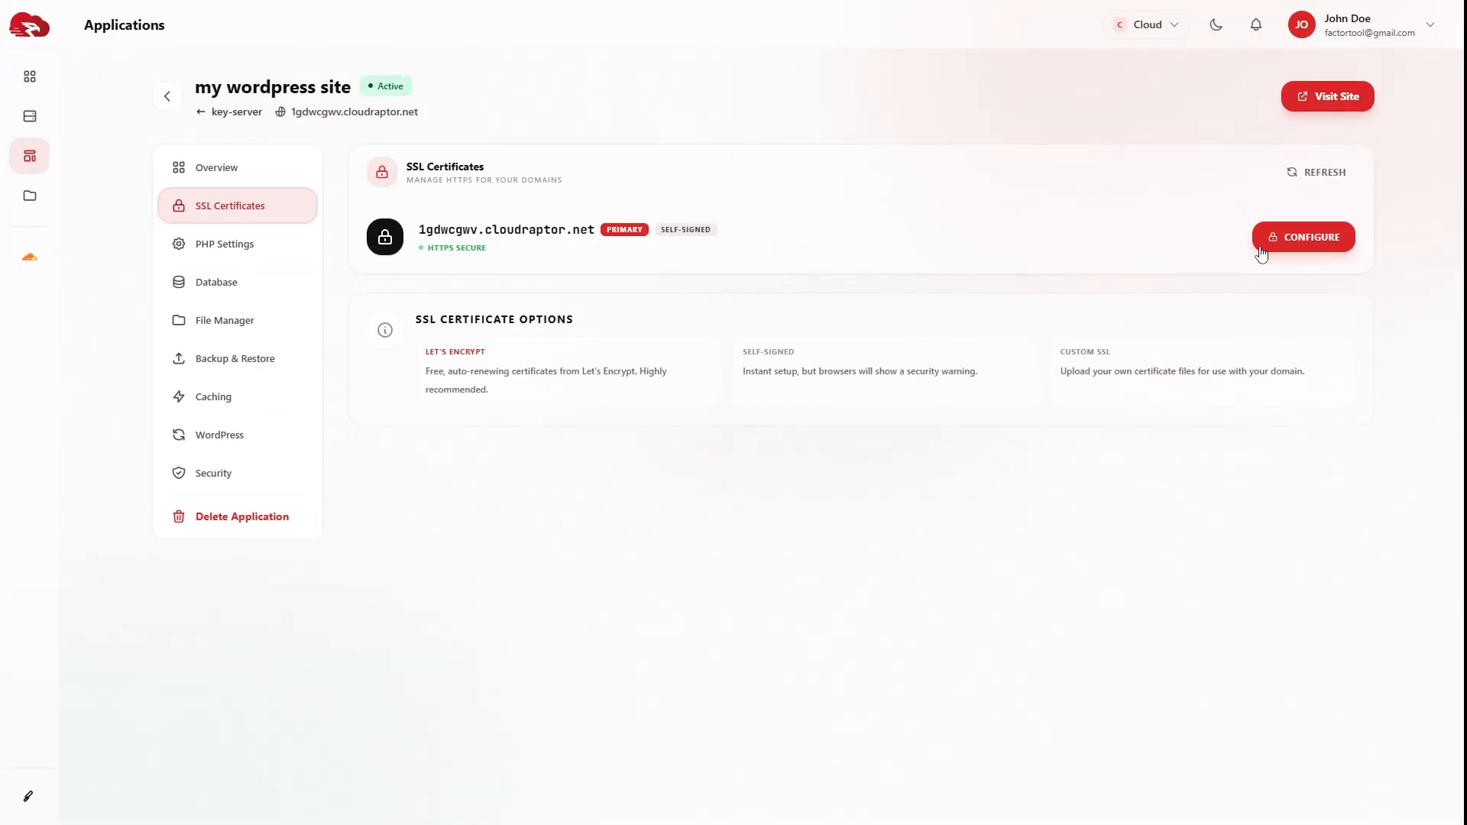
click(1283, 239)
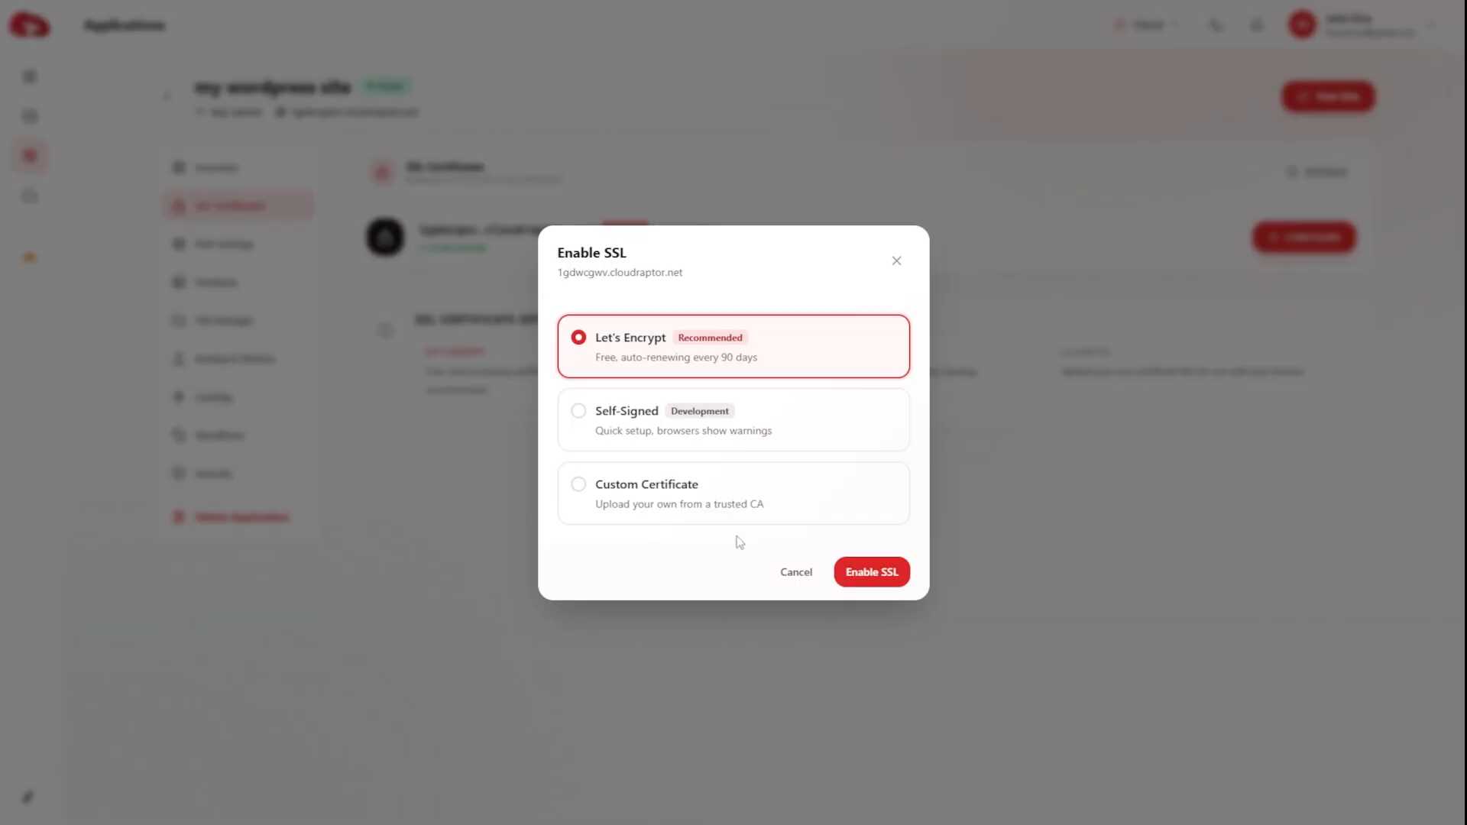
click(794, 573)
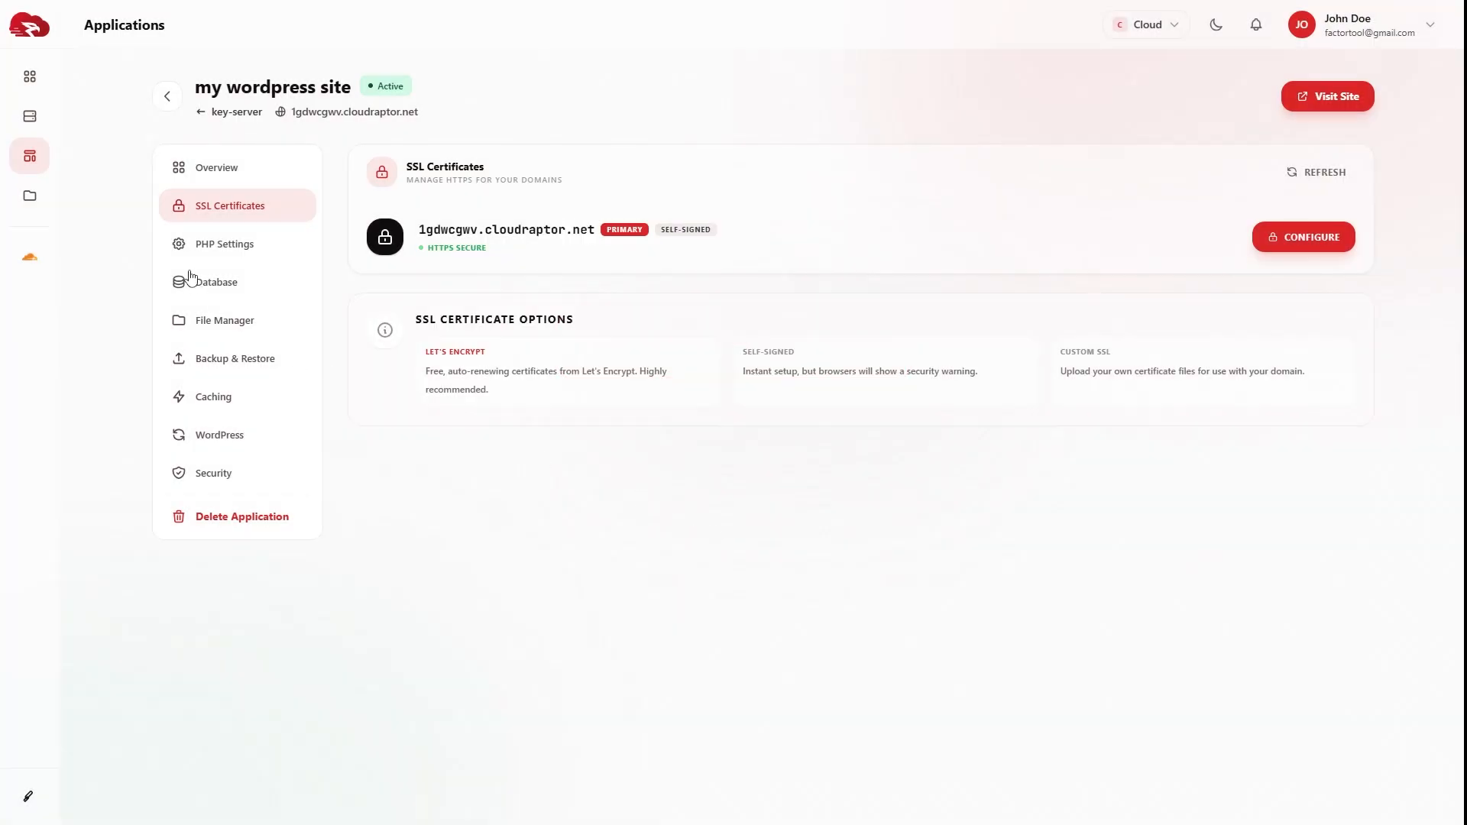
Step: Open the site's PHP settings and examine the selectable PHP versions, the restart notice and the PHP configuration limits
click(231, 245)
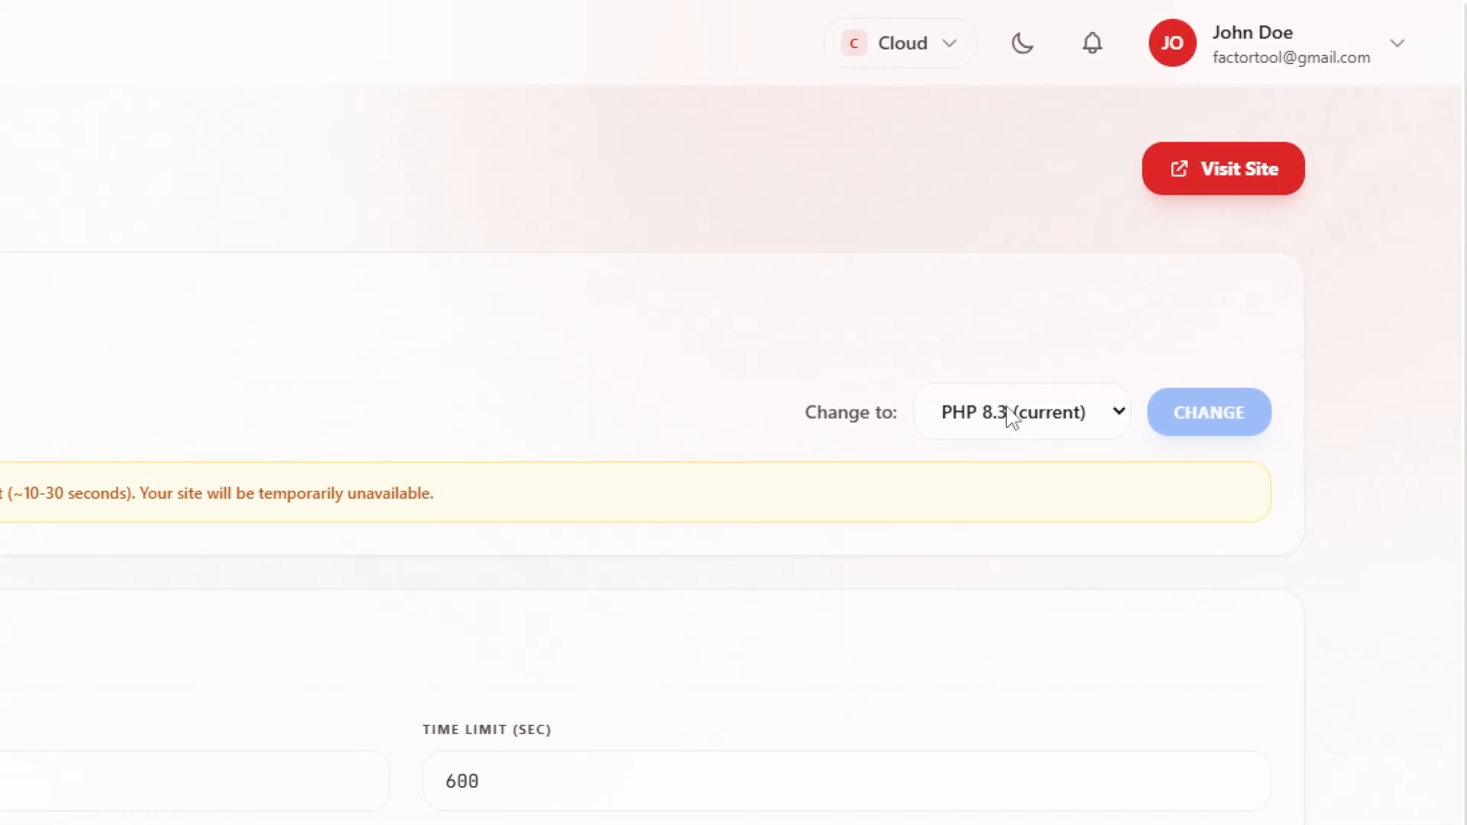
click(1009, 413)
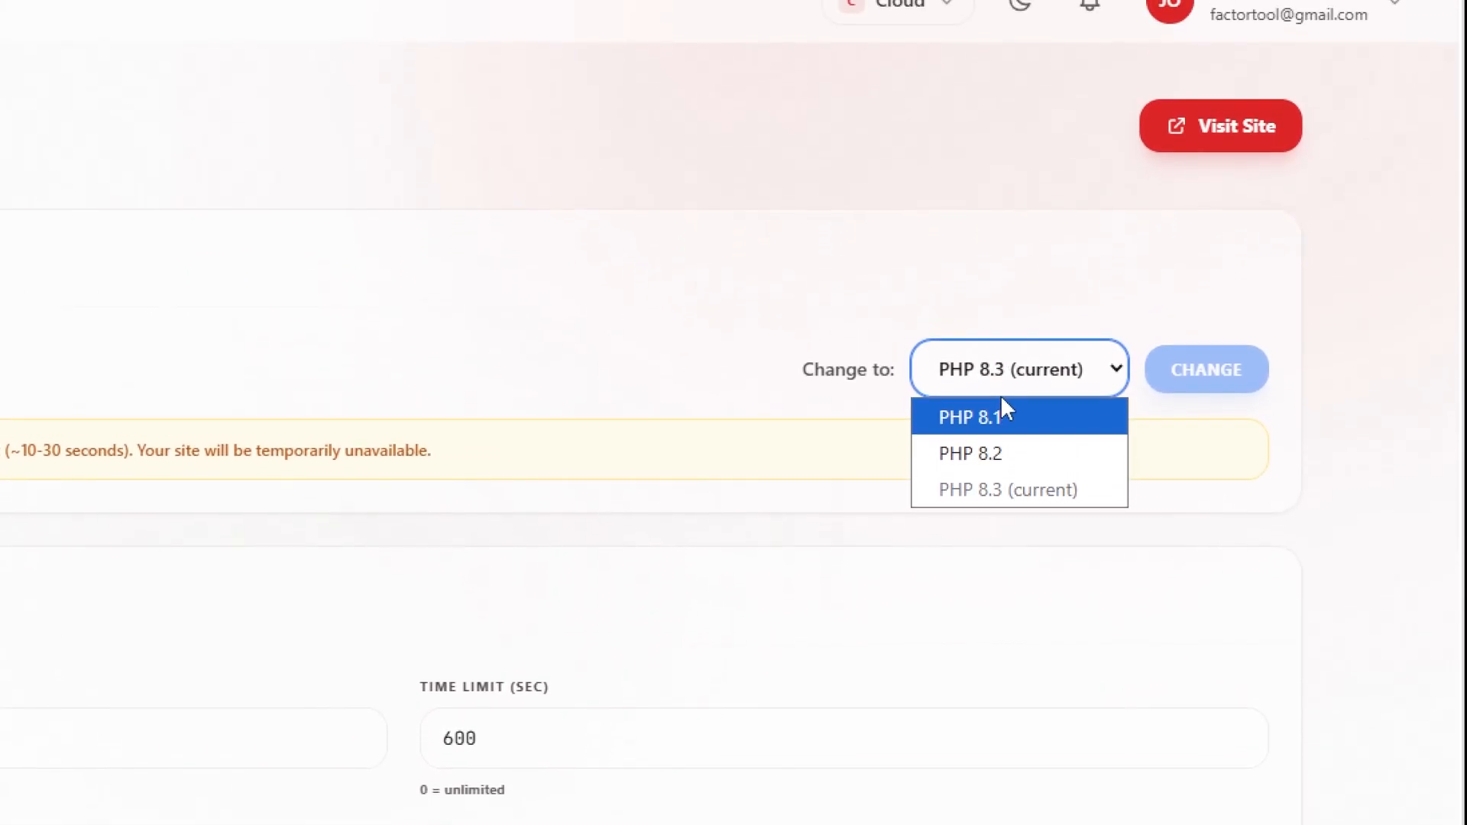
click(534, 447)
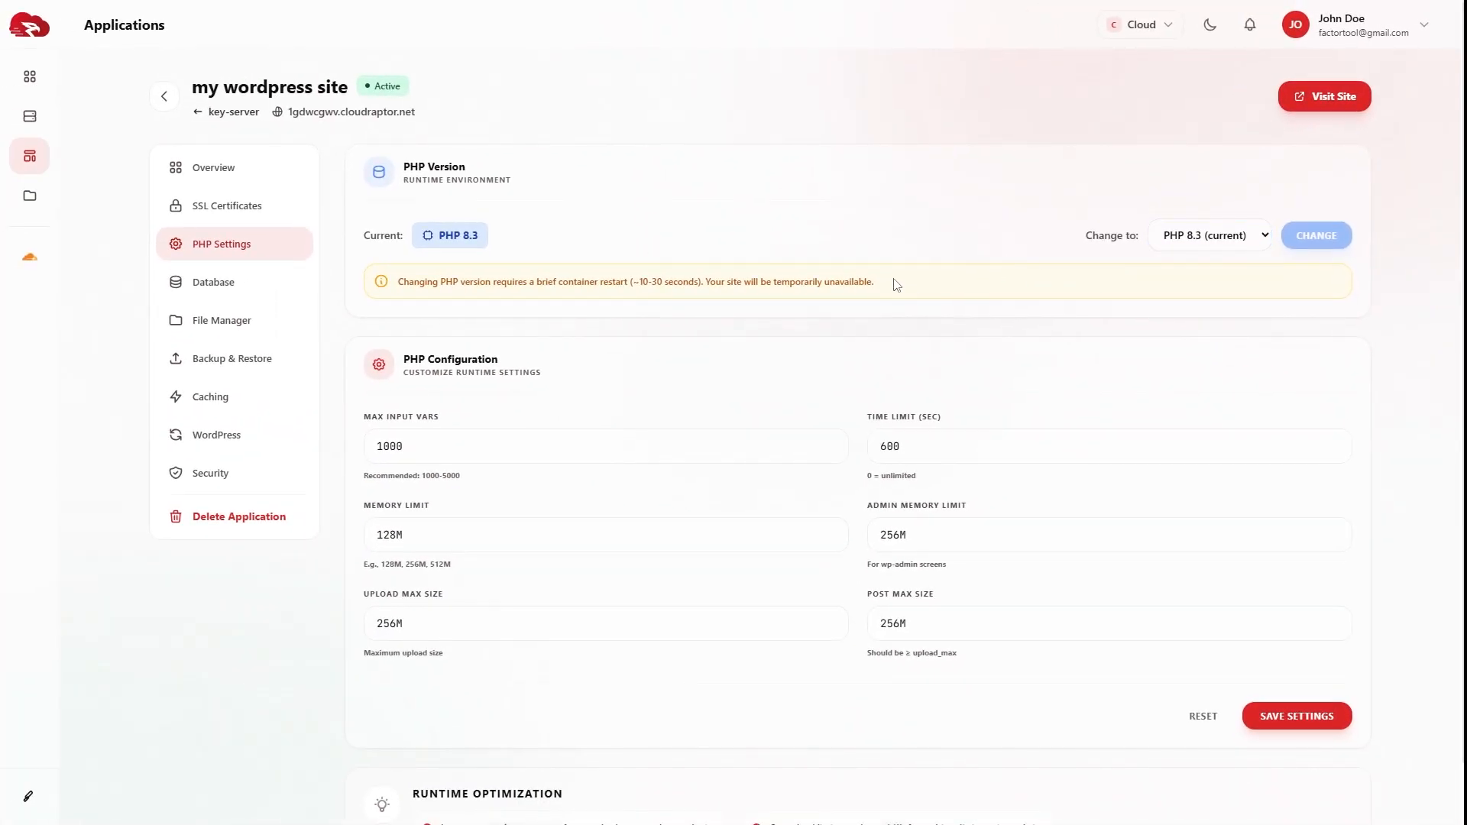
drag(871, 280, 510, 278)
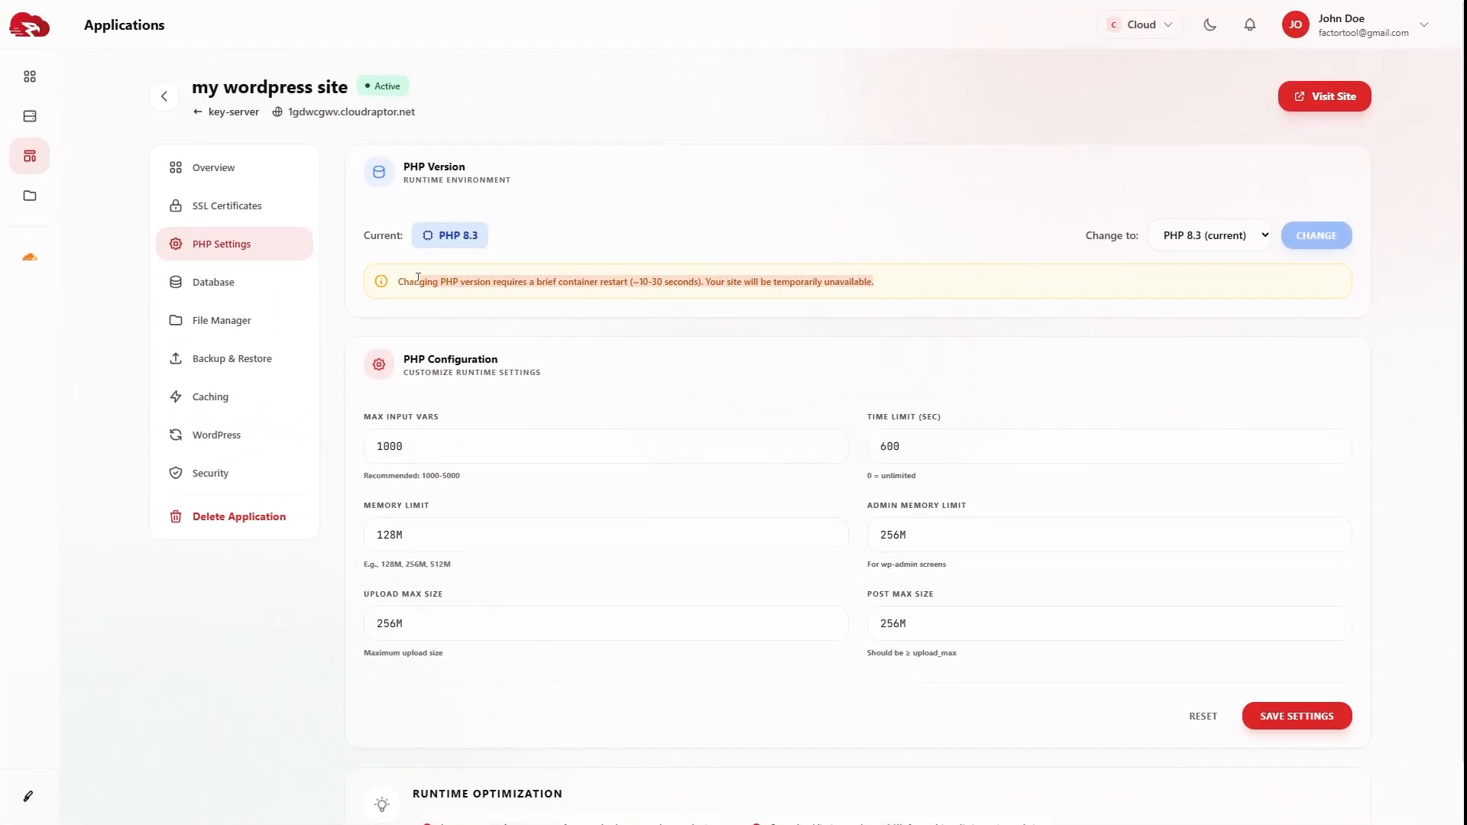
click(700, 326)
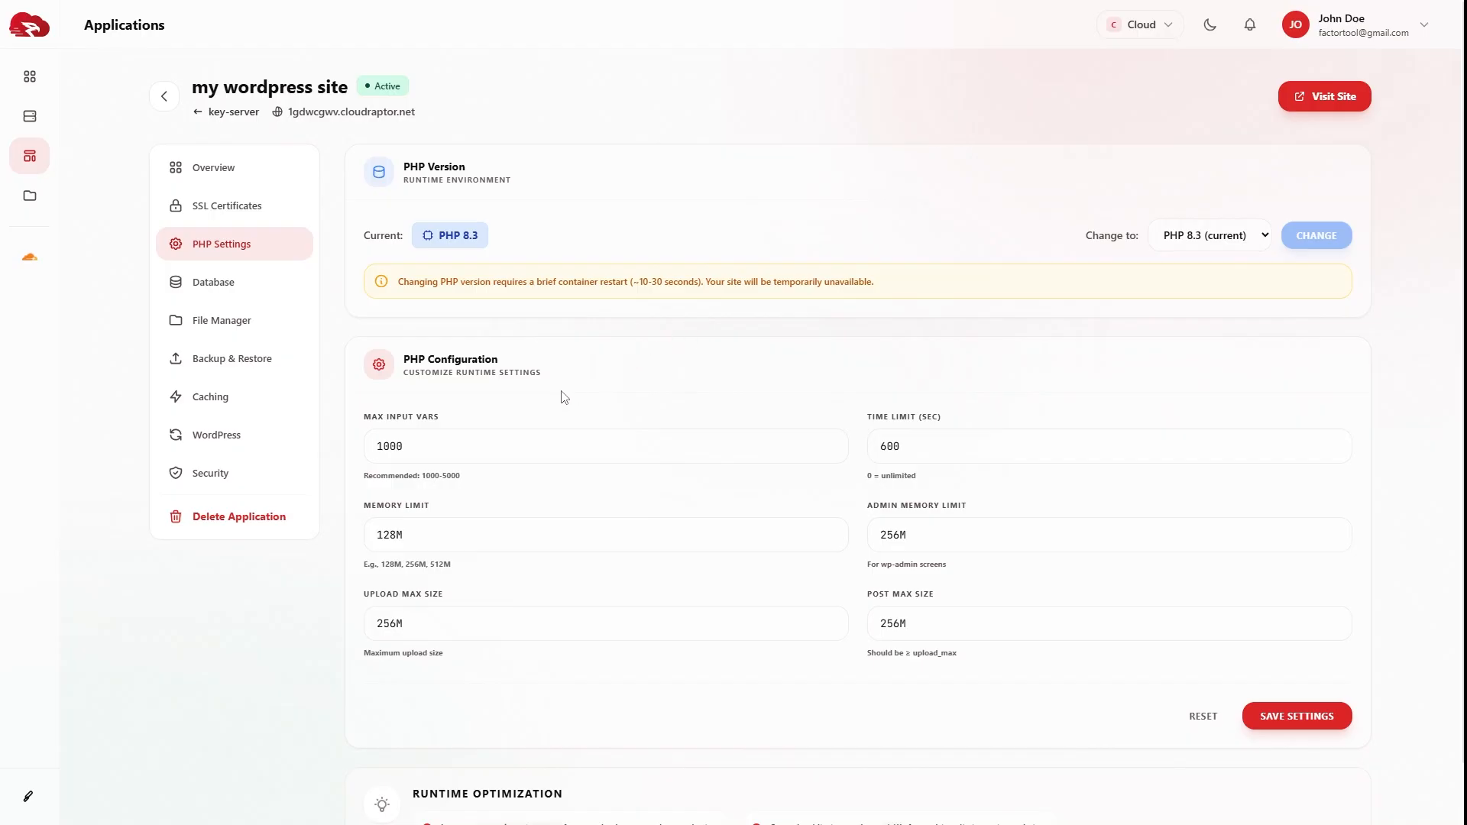
scroll(558, 403, down, 1)
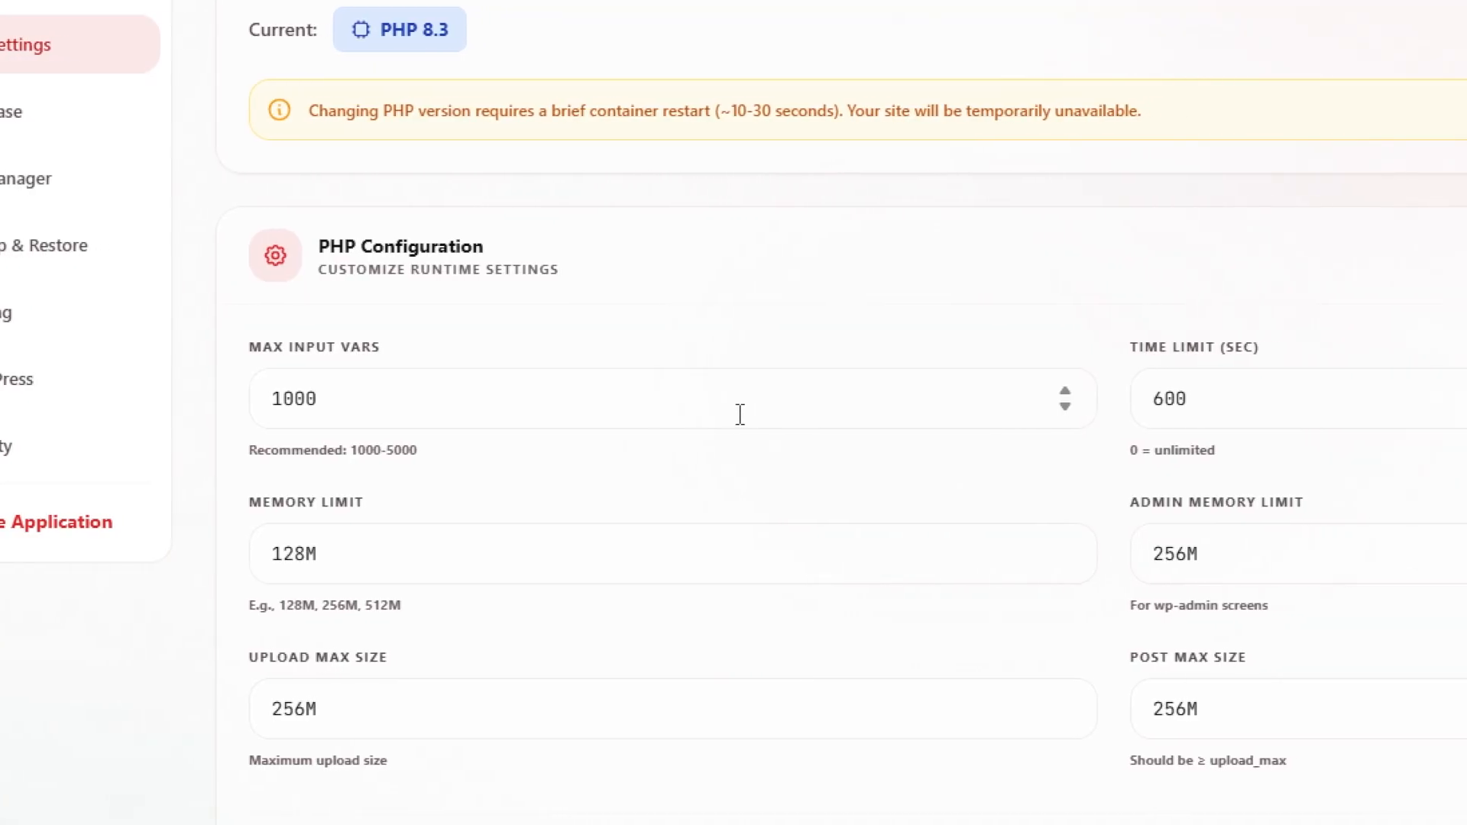
scroll(740, 414, down, 2)
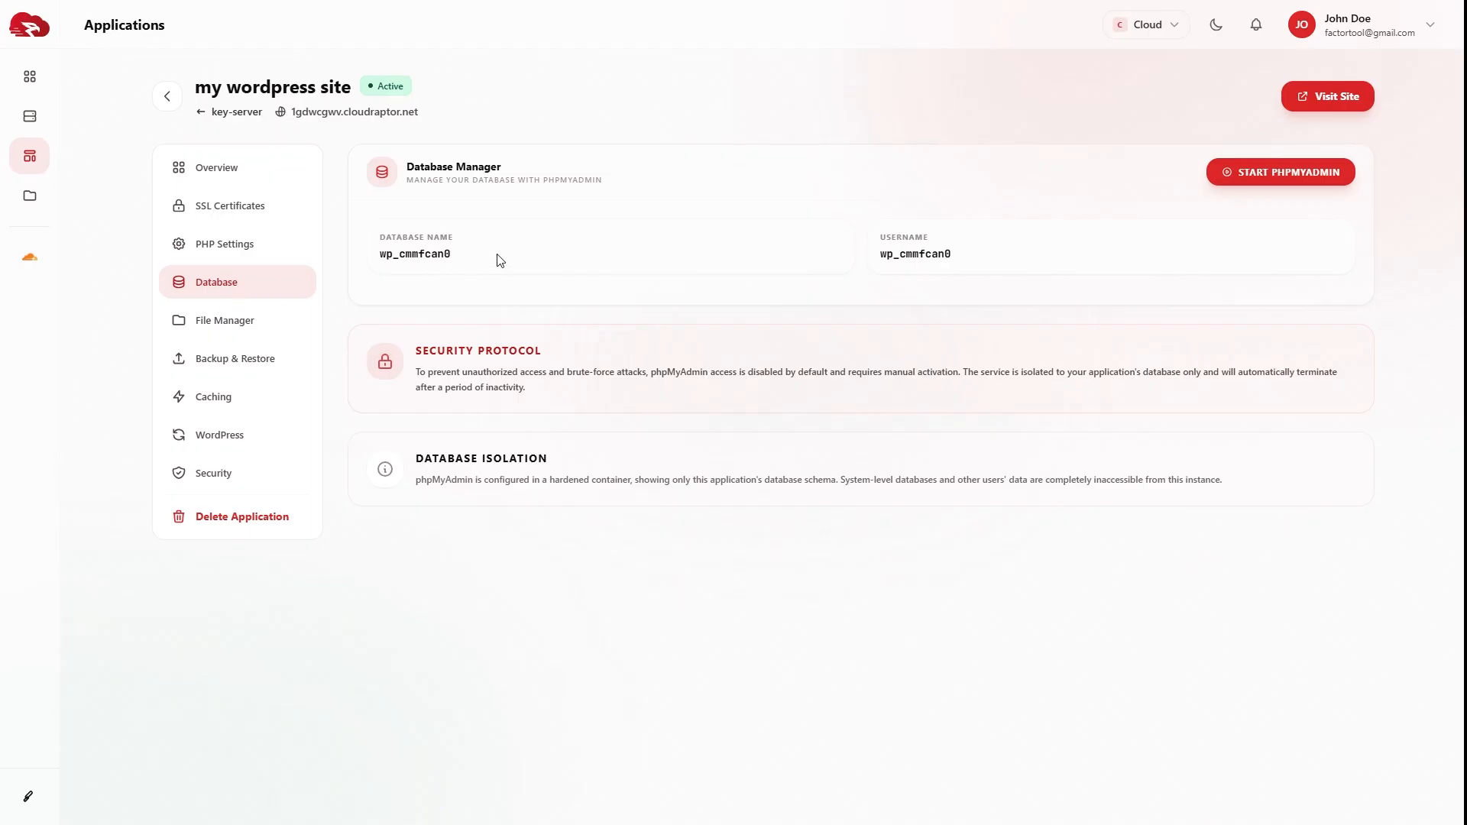
Step: Check the application's database name and username, start phpMyAdmin and open its dashboard
drag(447, 267, 382, 258)
drag(878, 268, 952, 267)
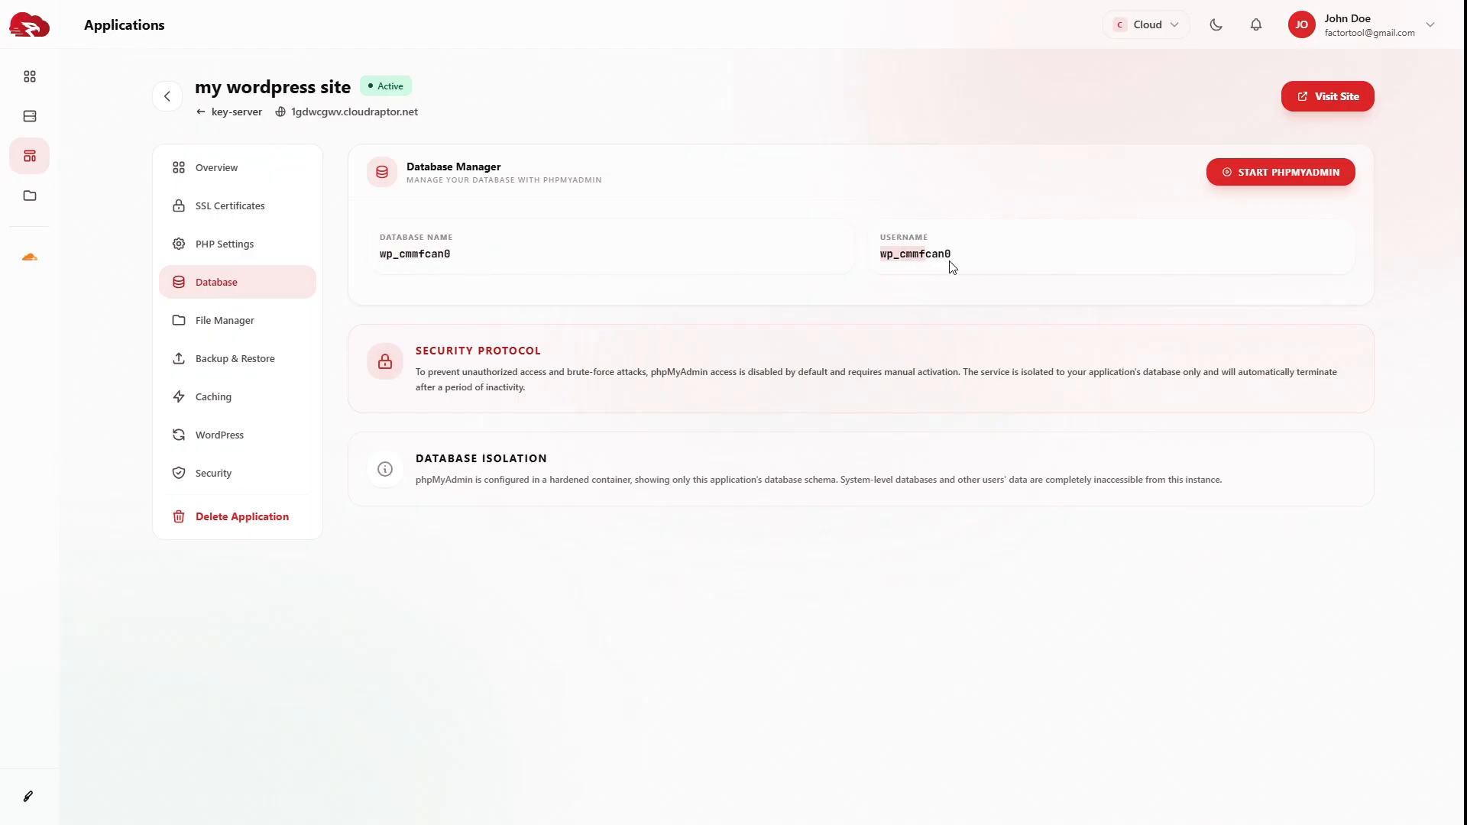
click(783, 286)
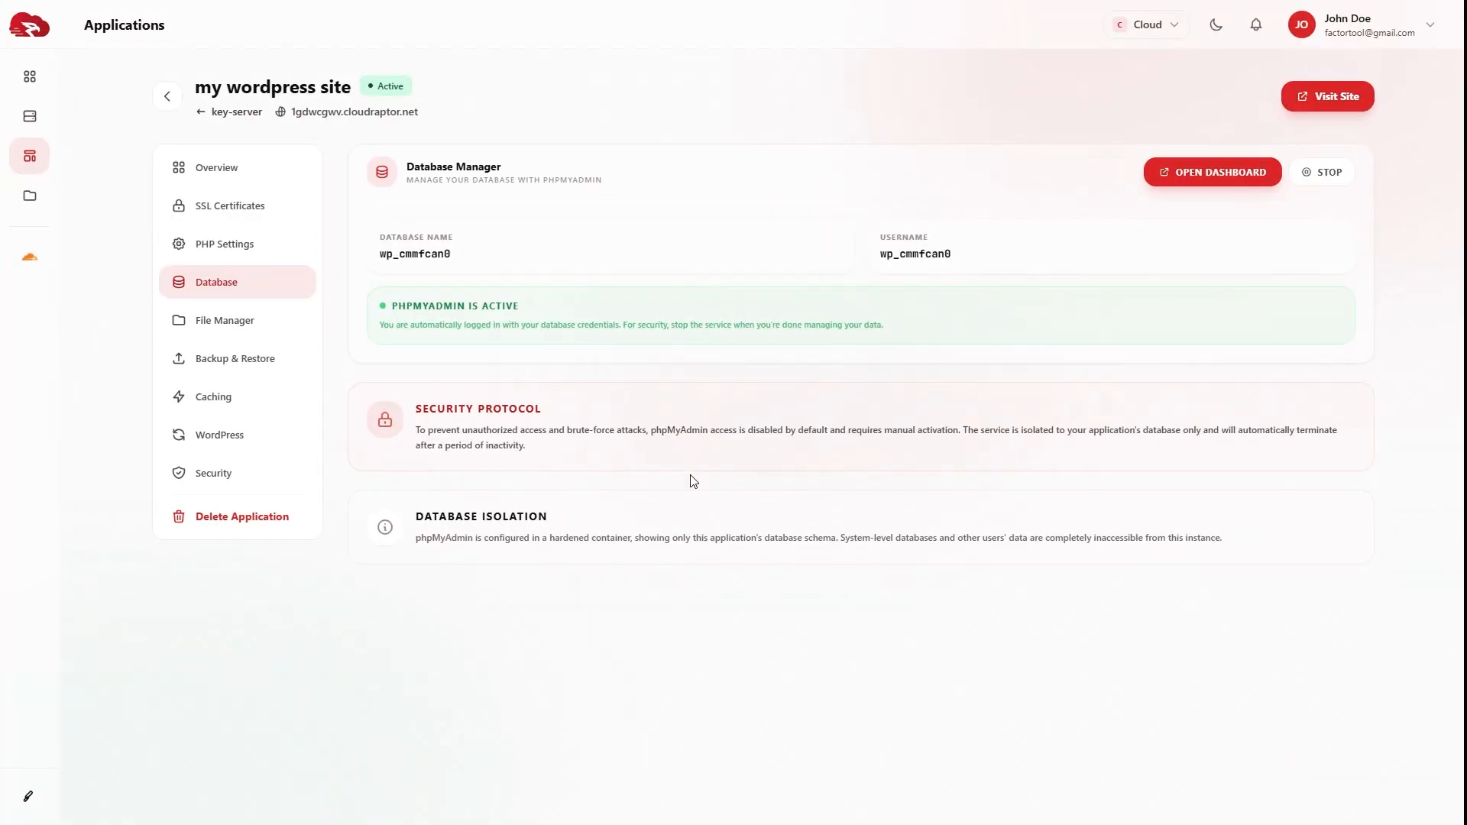
click(1207, 182)
Step: Open the site's file manager and look through the WordPress folders and files in the root directory
click(237, 328)
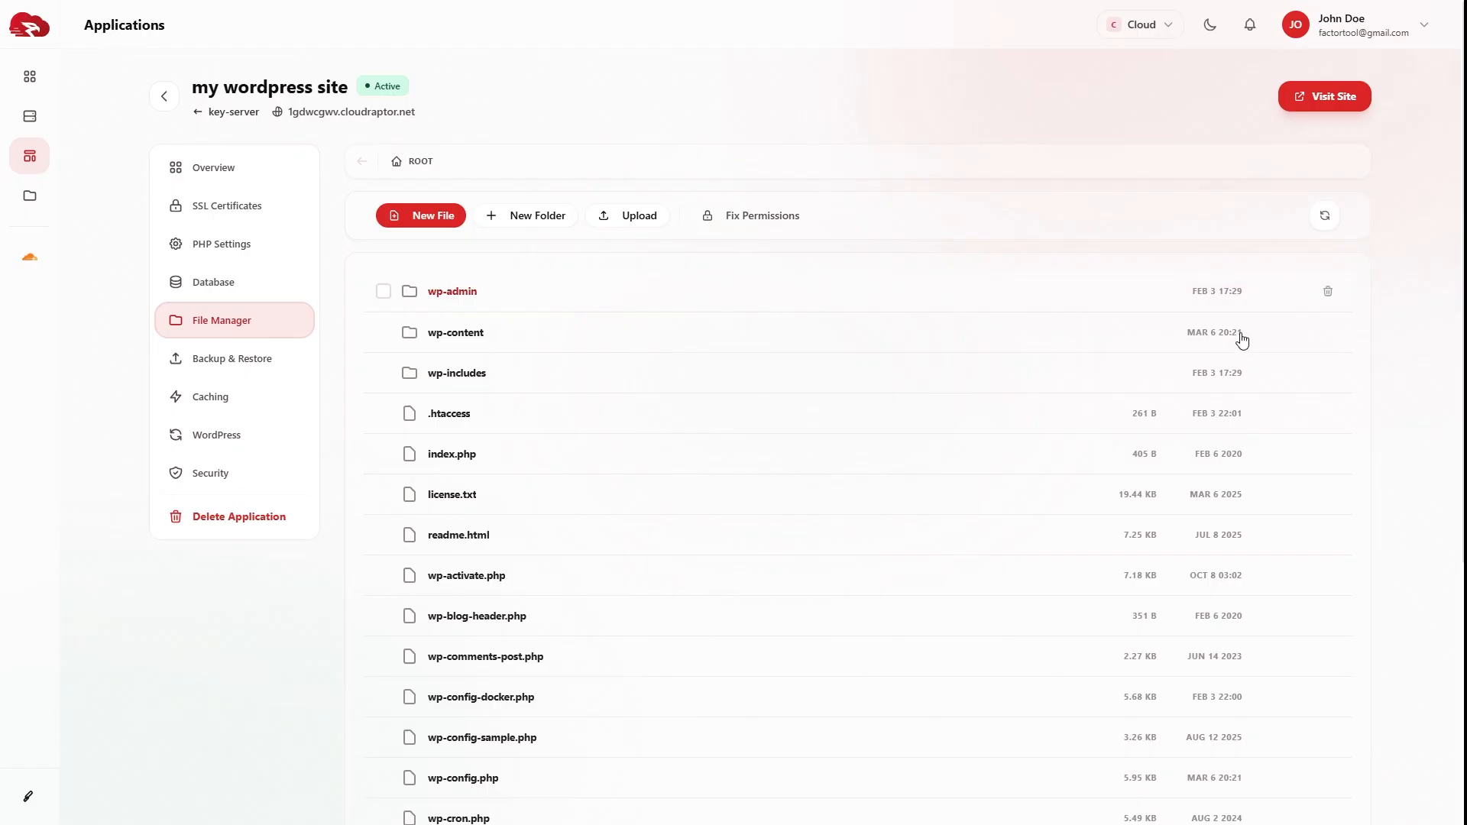
scroll(1408, 324, down, 1)
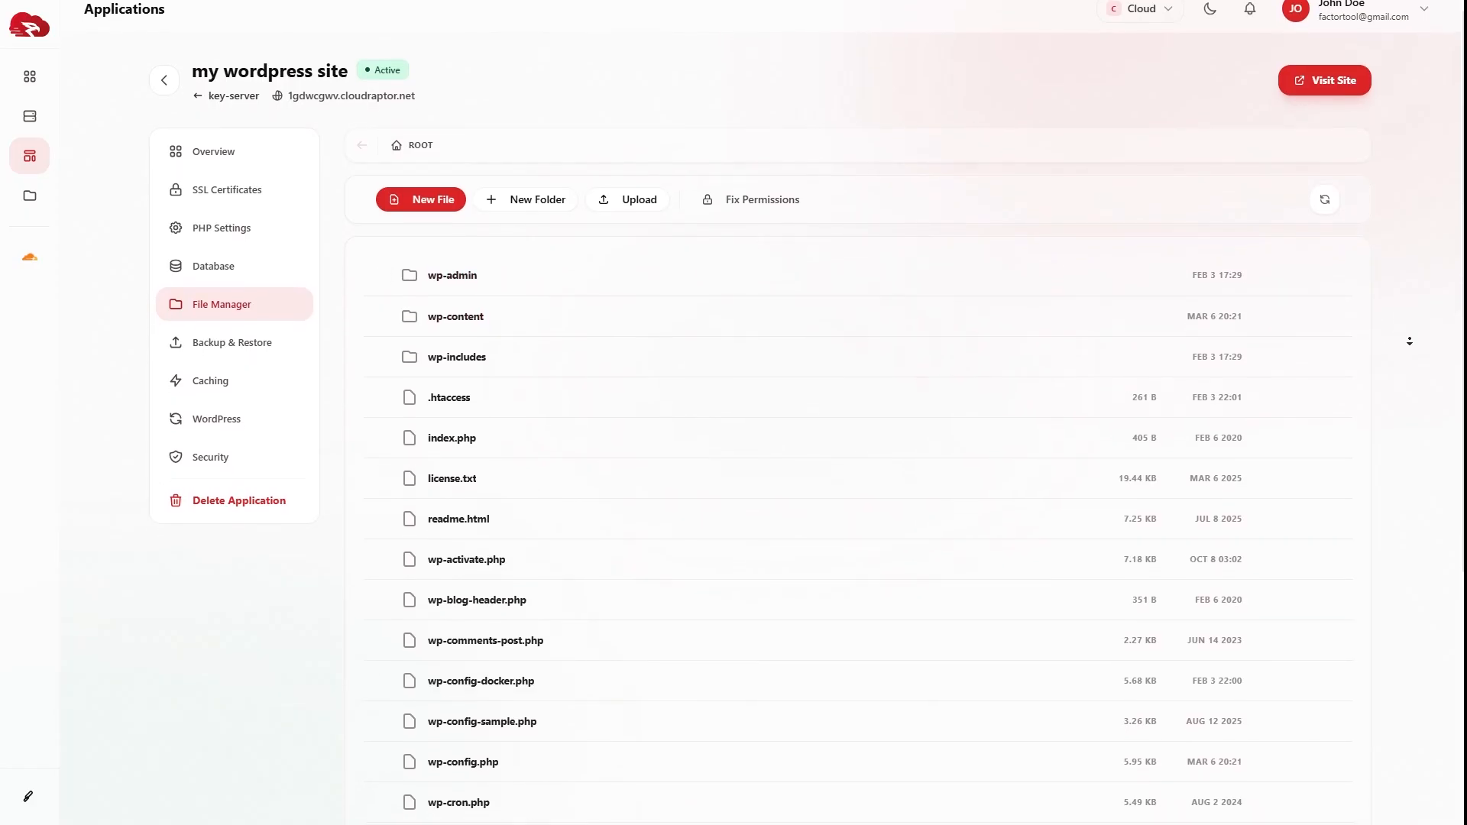
scroll(1410, 341, down, 1)
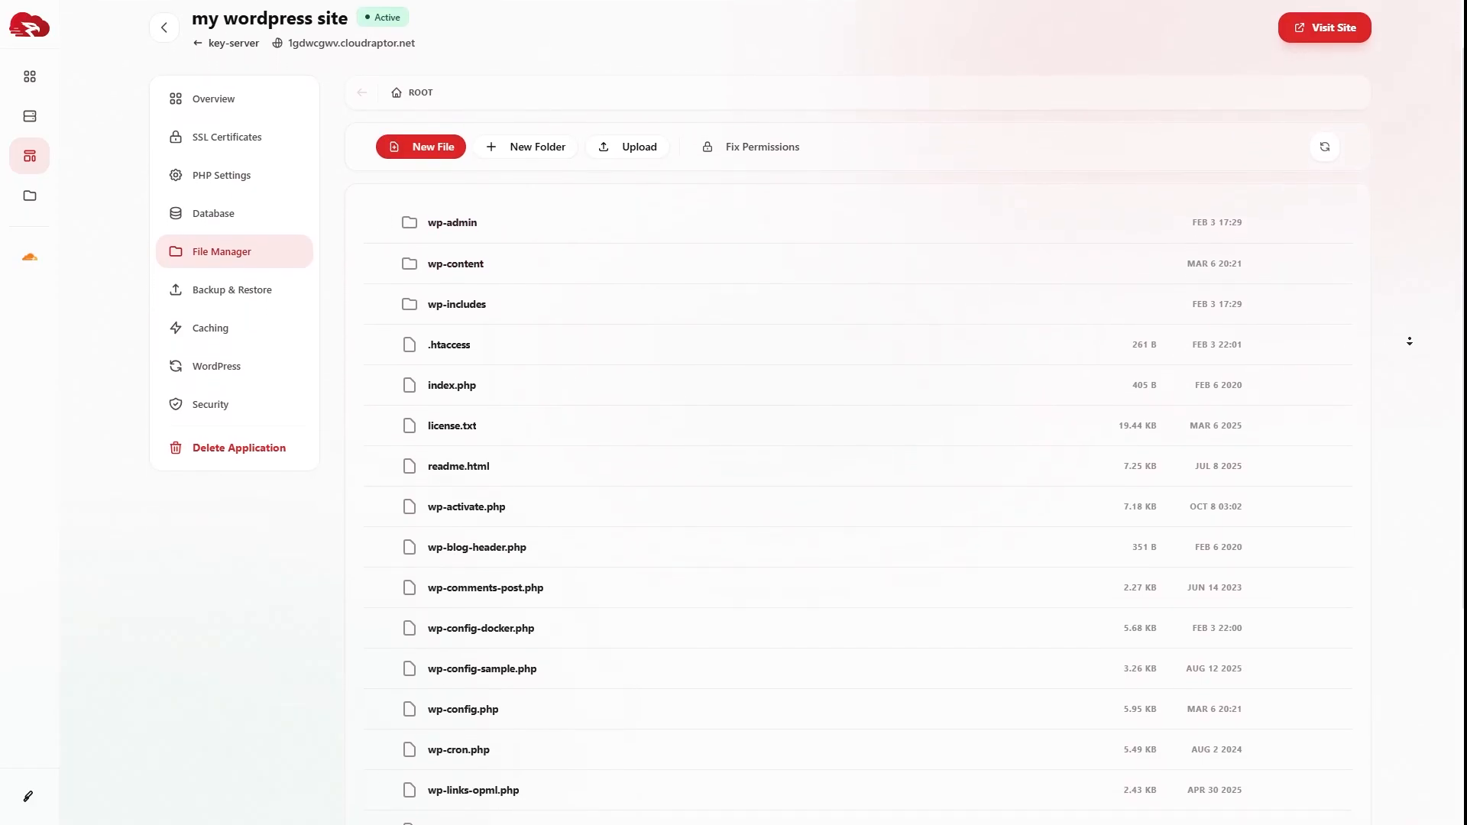
scroll(1410, 342, down, 1)
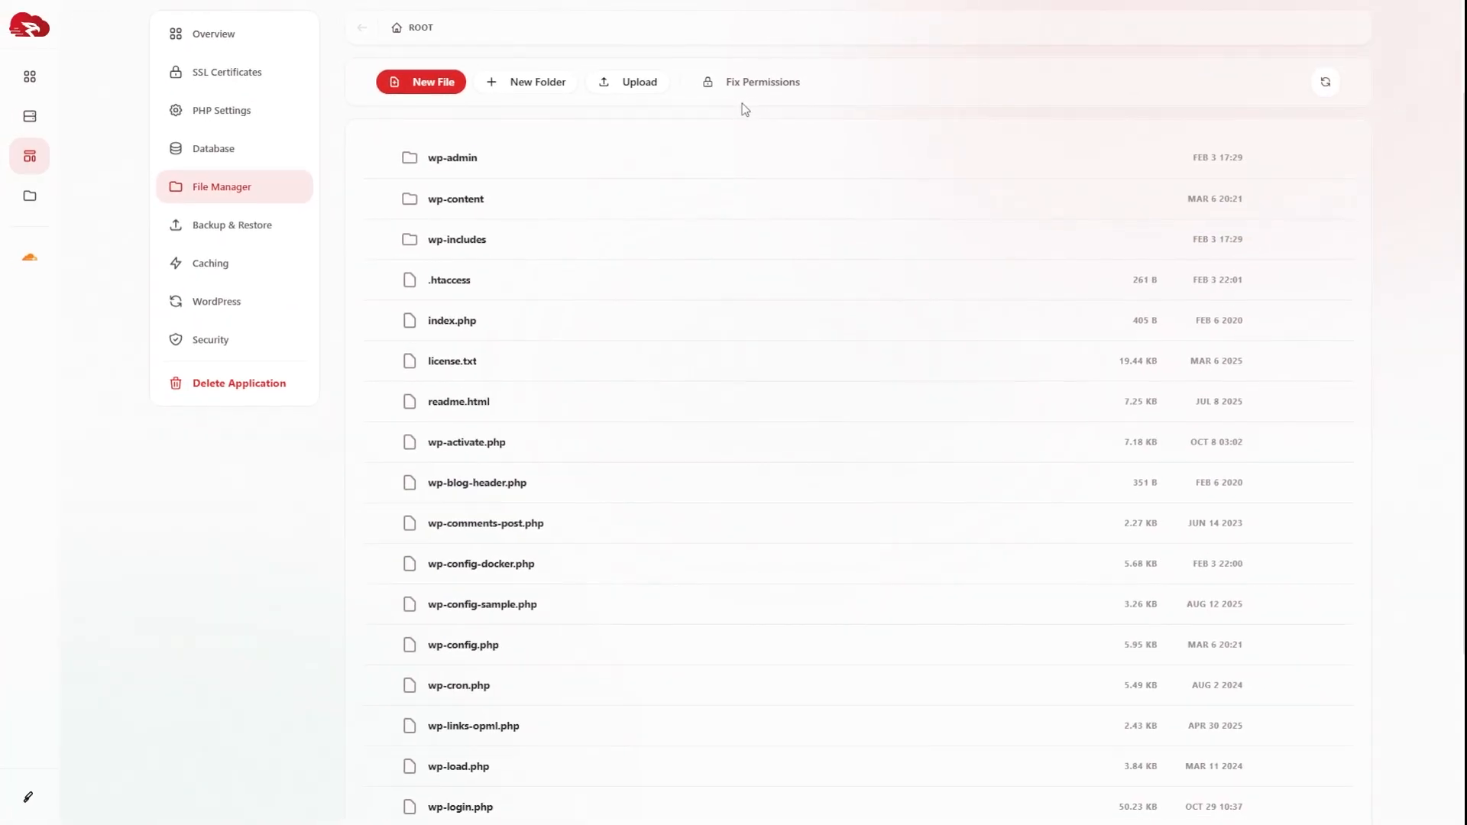
scroll(1386, 260, down, 1)
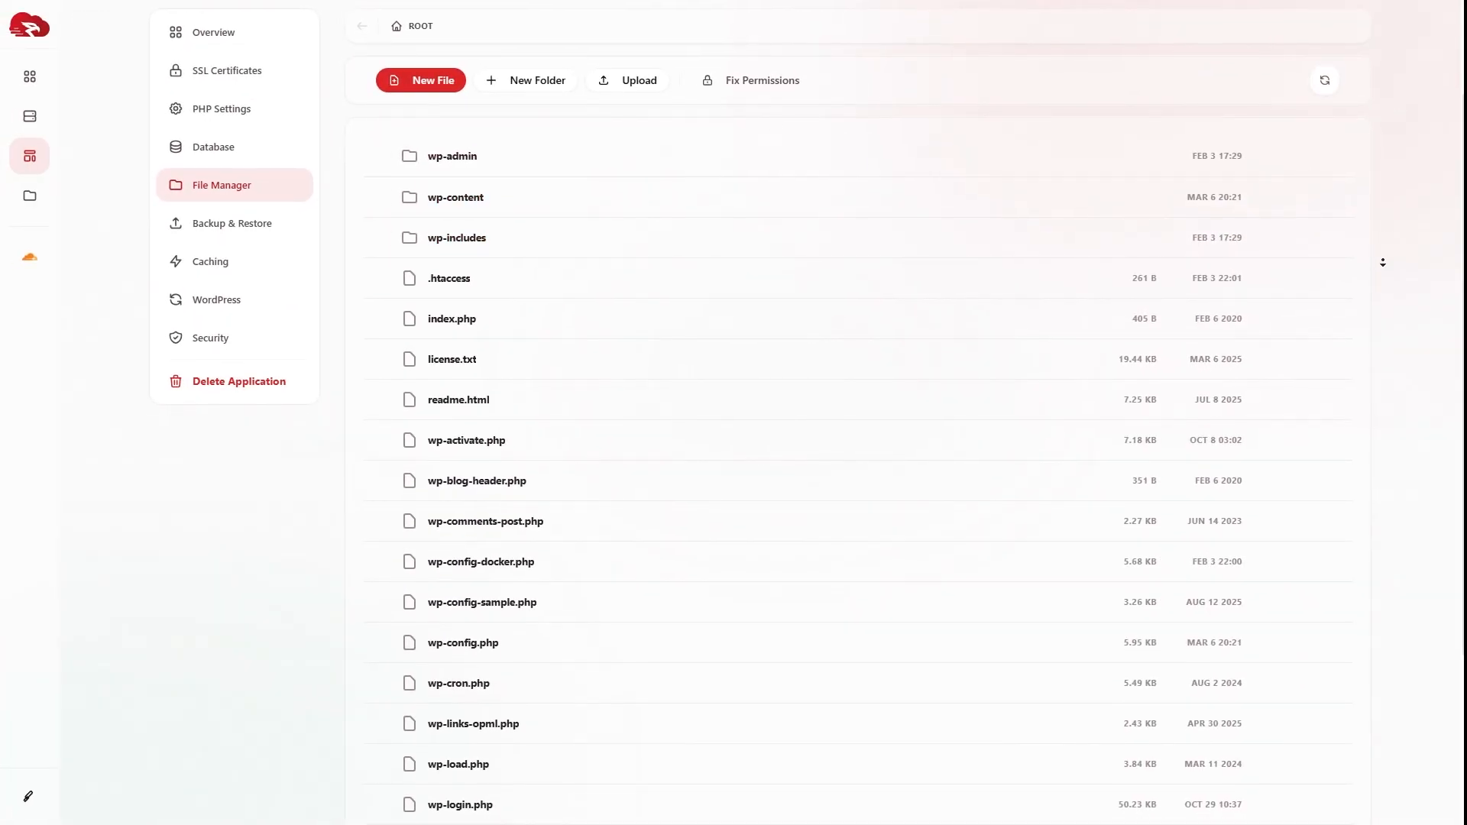
scroll(1386, 261, down, 1)
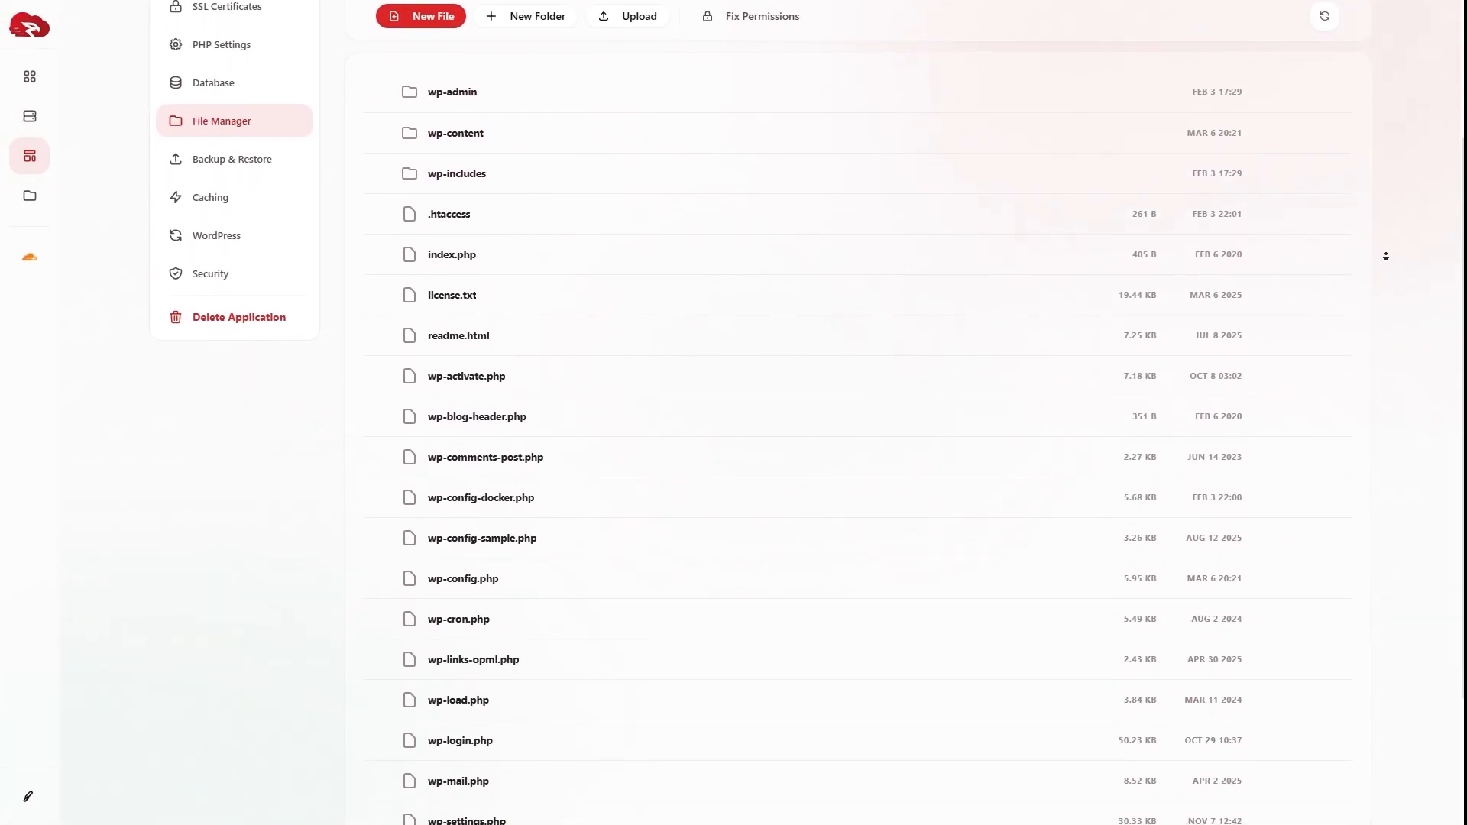
scroll(1388, 259, down, 1)
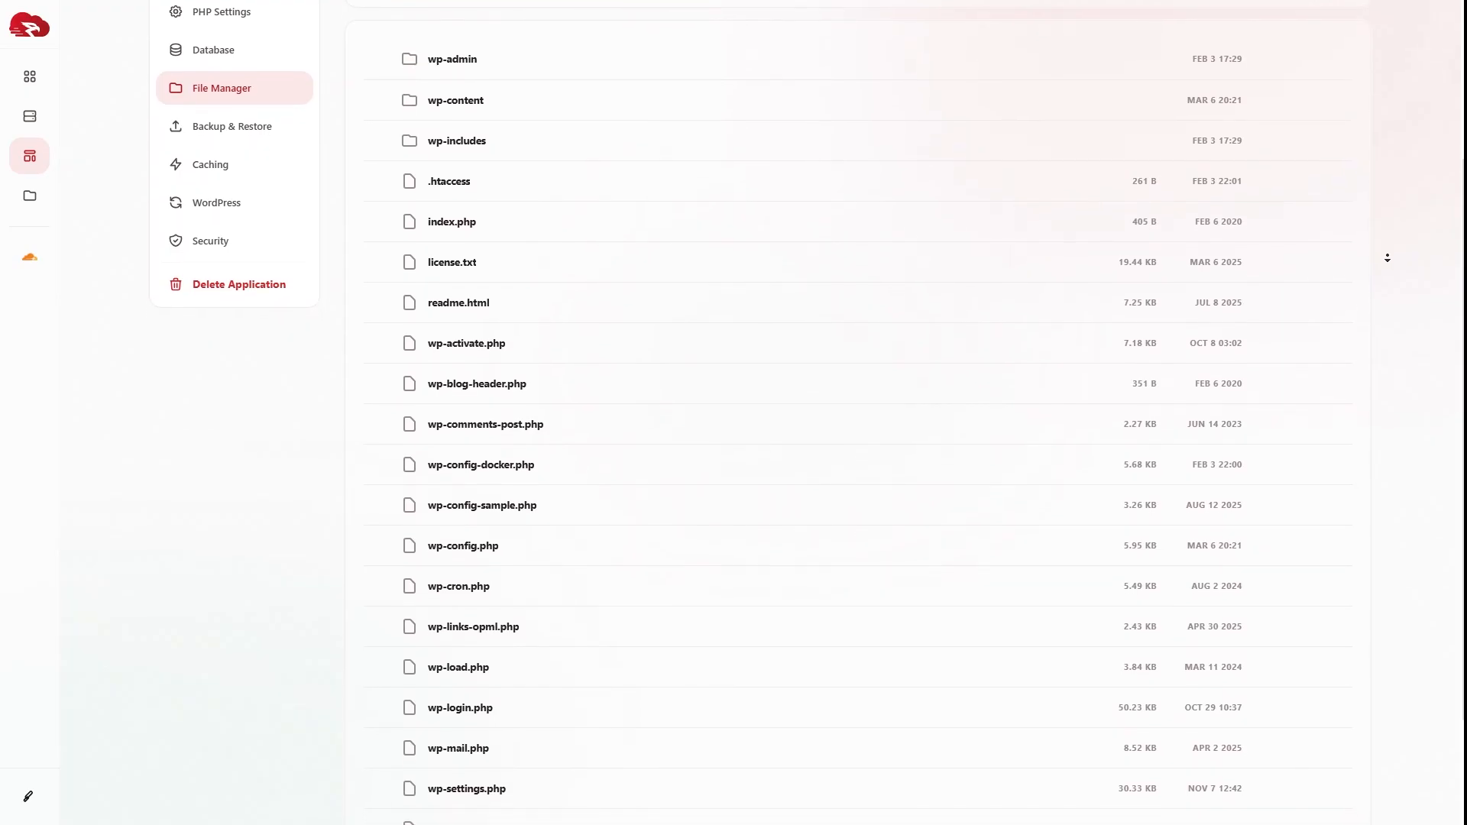
scroll(1389, 260, down, 2)
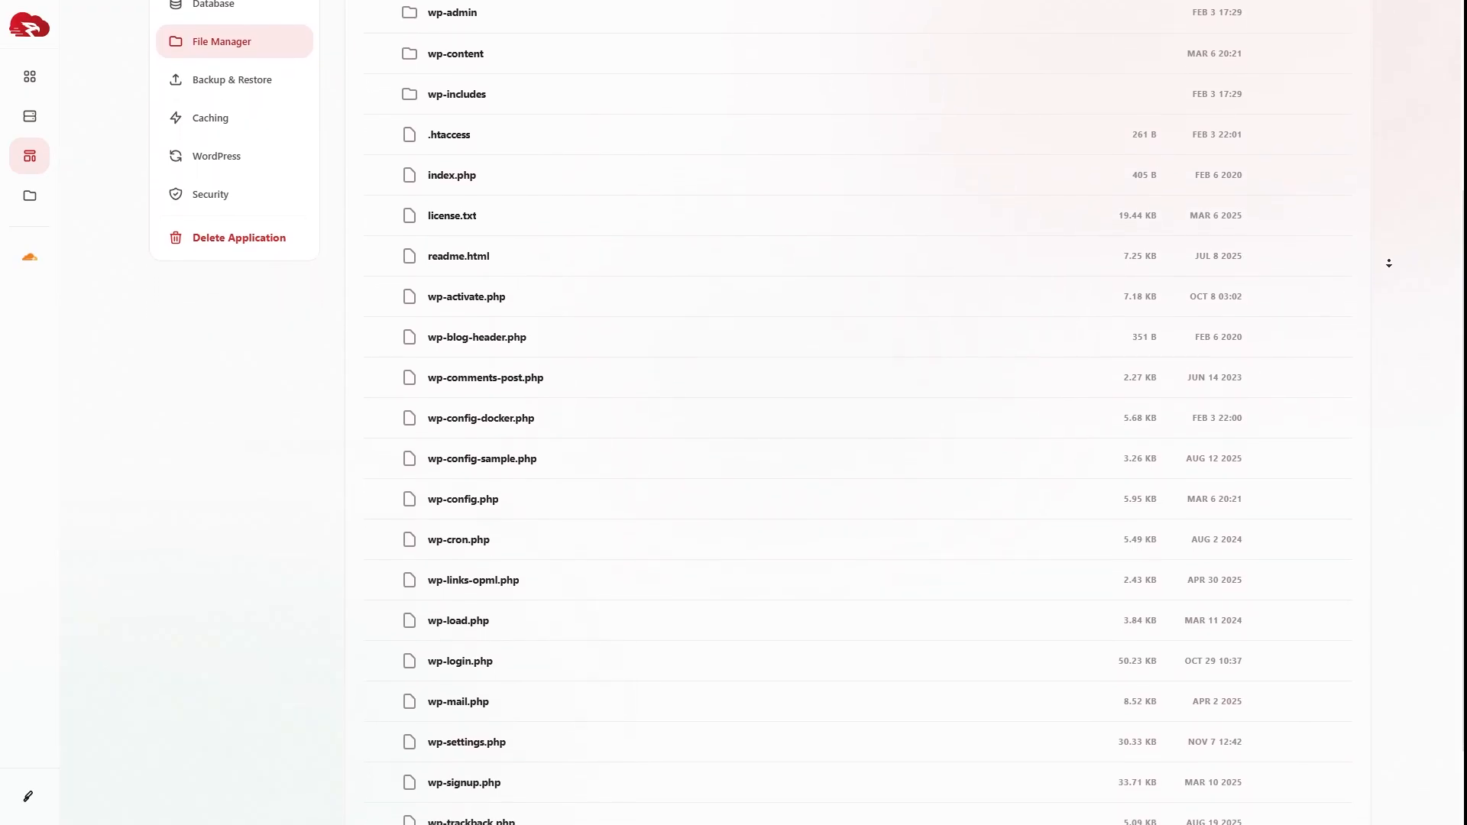
scroll(1389, 263, down, 1)
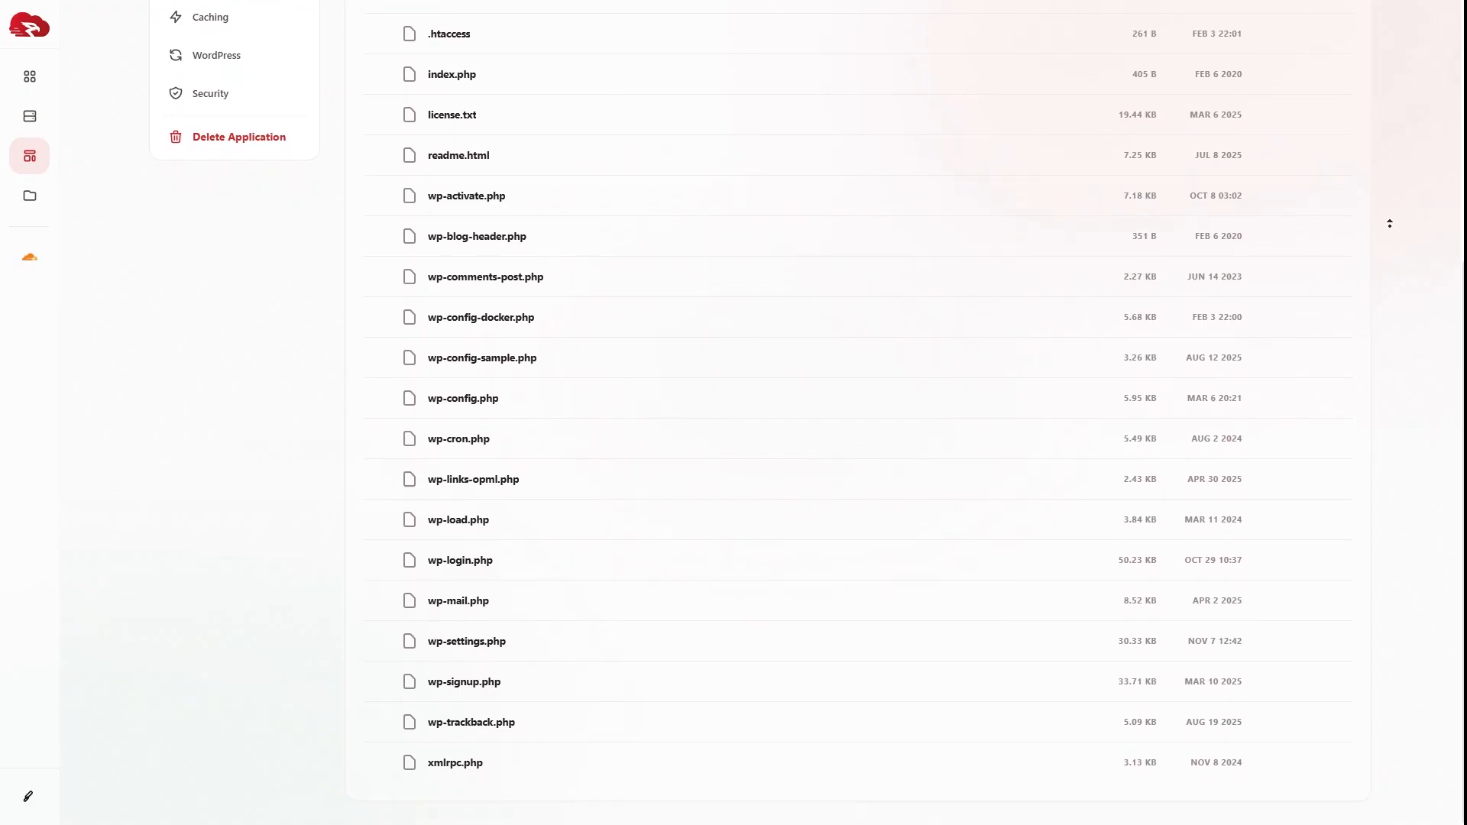
scroll(1390, 223, up, 3)
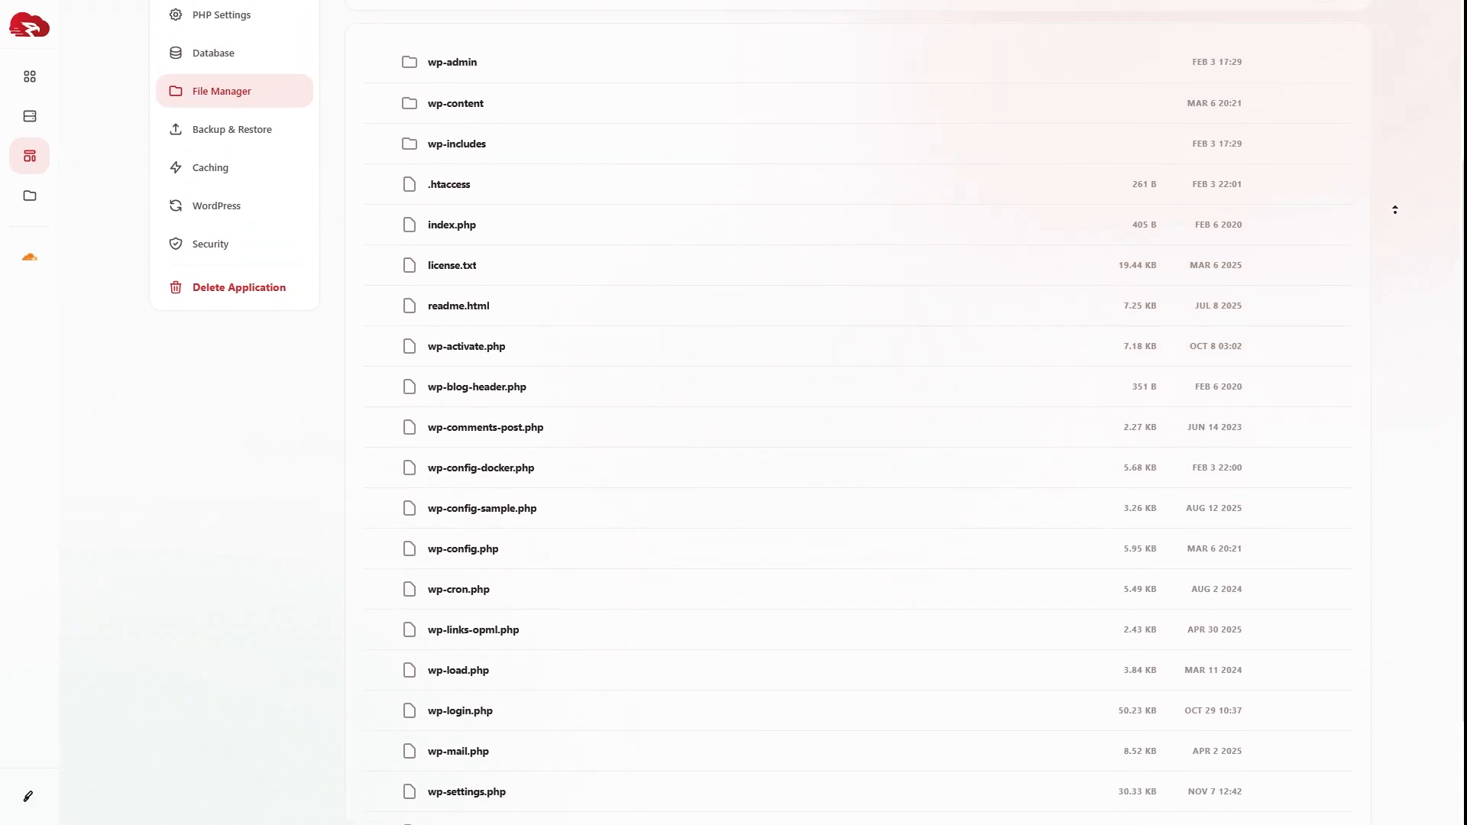
Step: Open the site's backup and restore section and create a manual backup that includes both the database and the files
scroll(1394, 210, up, 3)
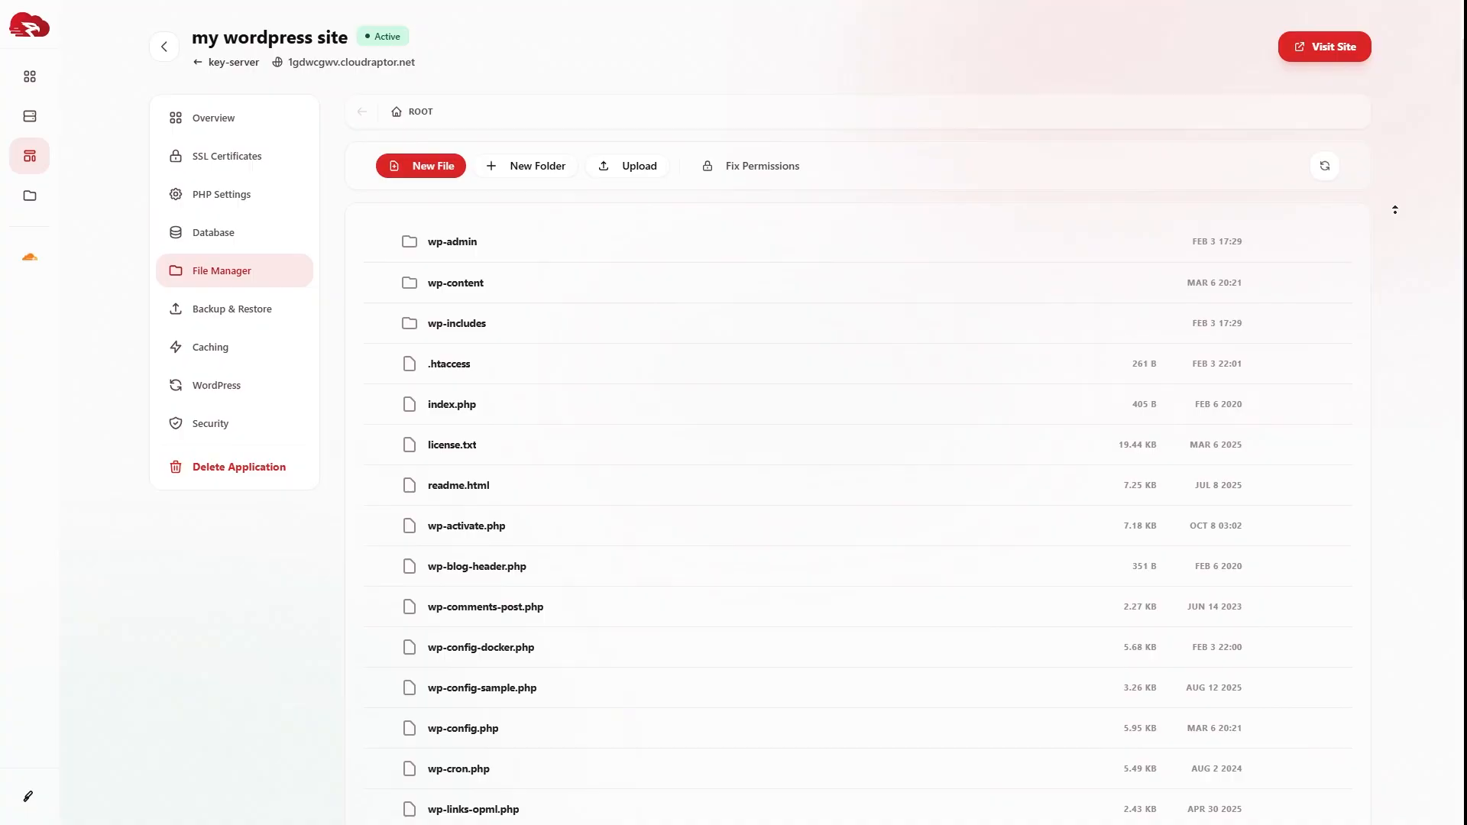
scroll(1395, 209, up, 1)
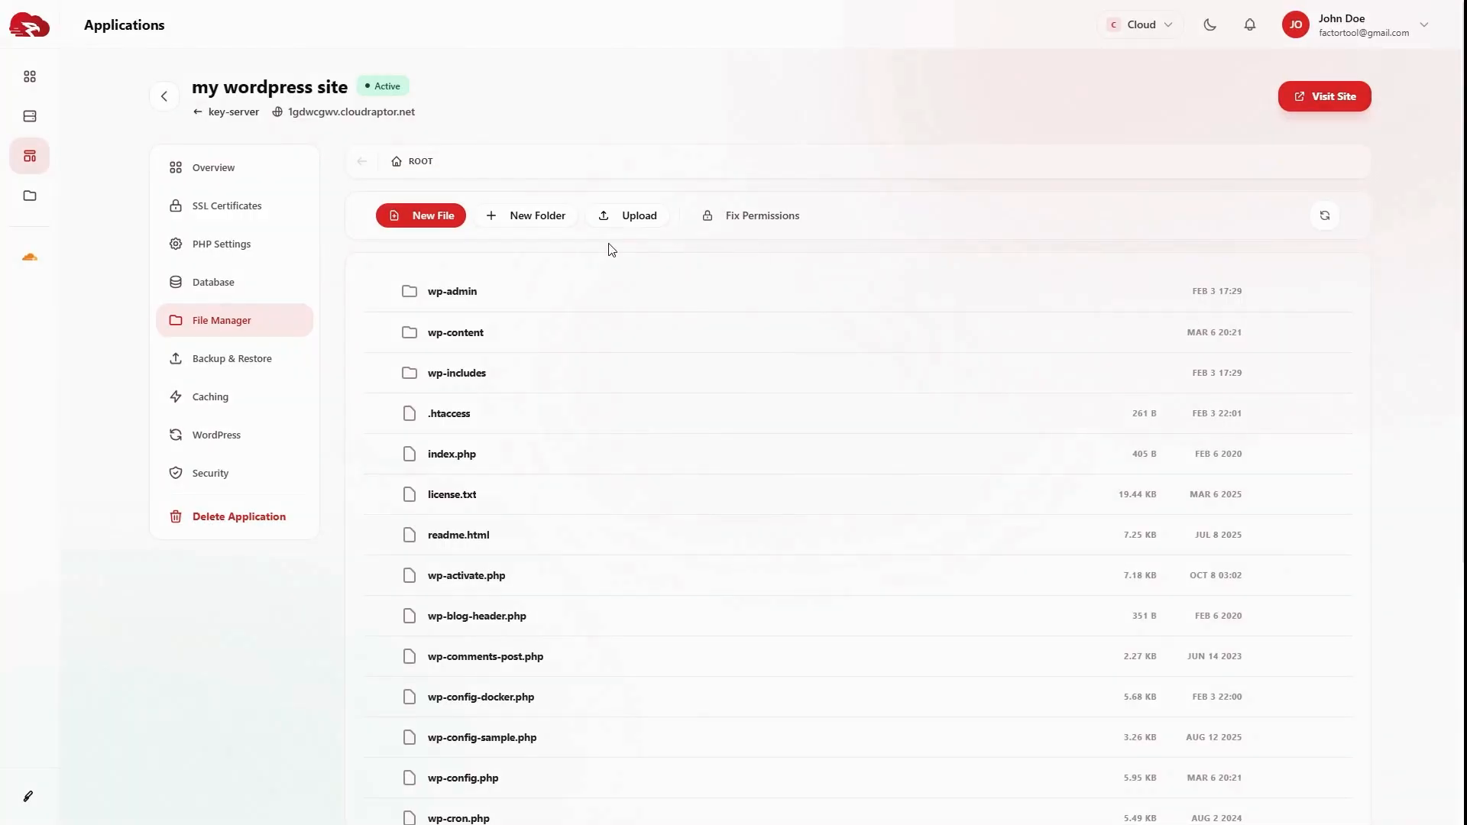
click(265, 371)
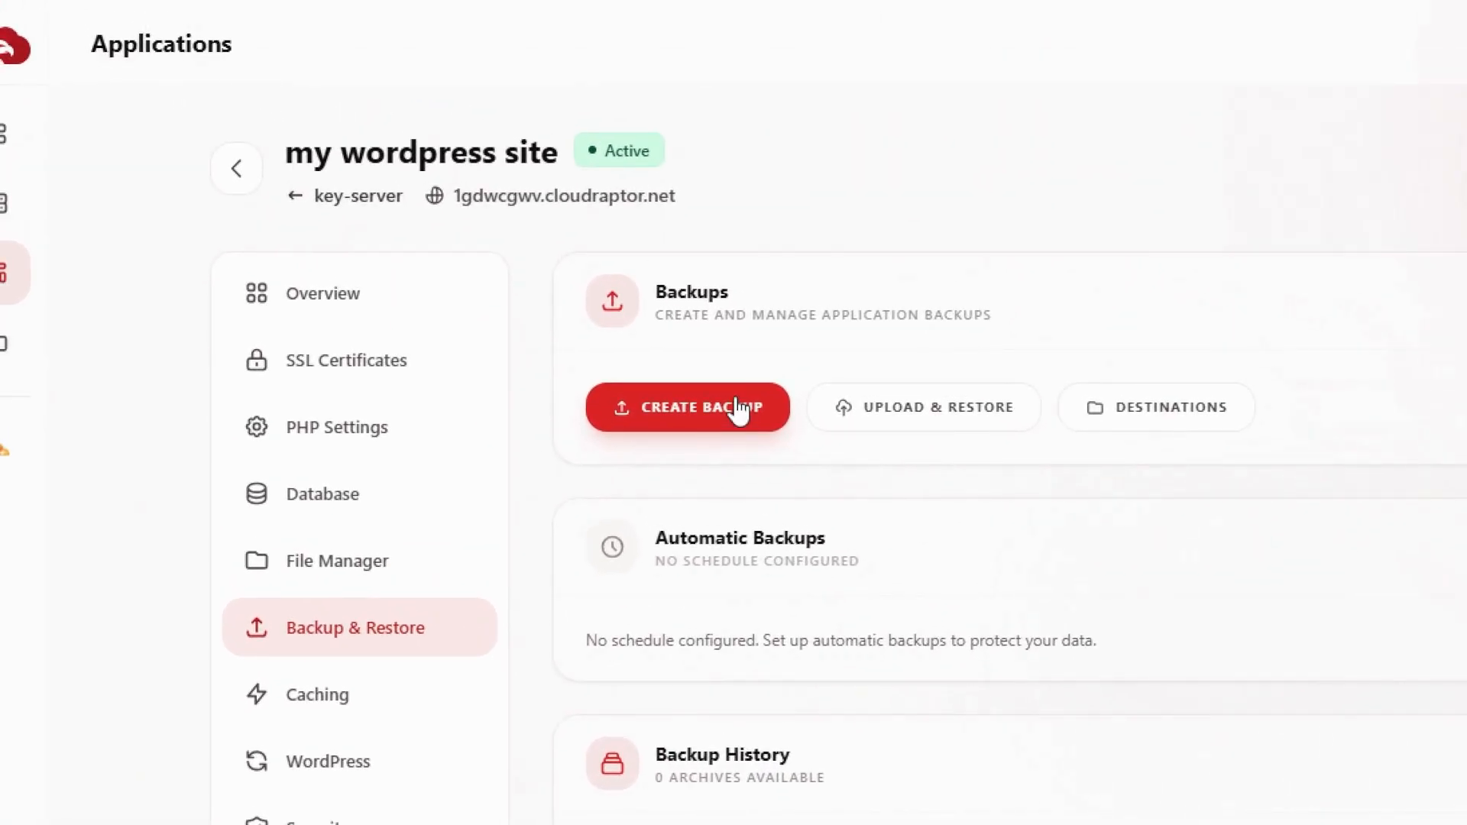
click(736, 408)
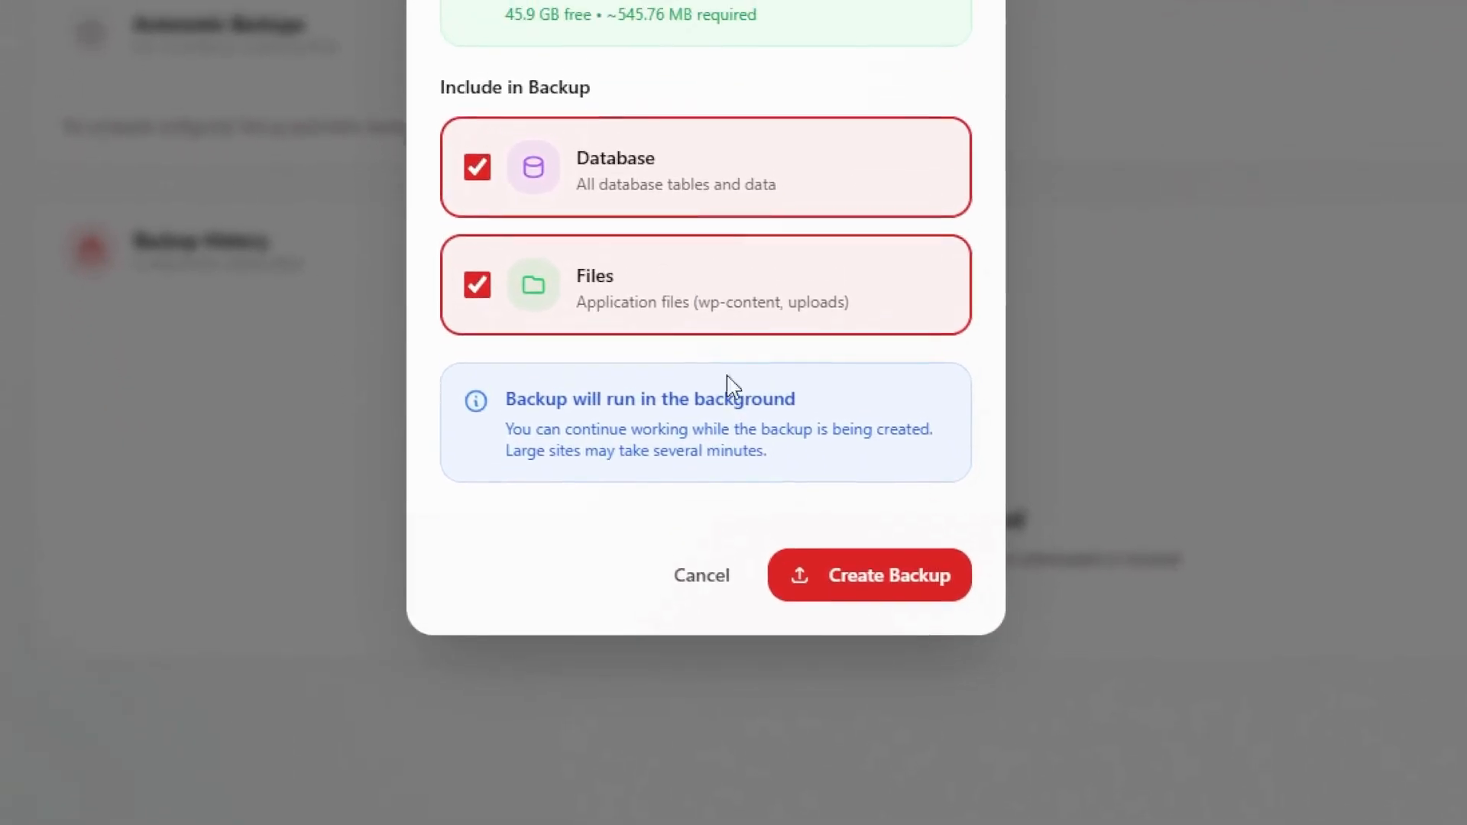
click(736, 411)
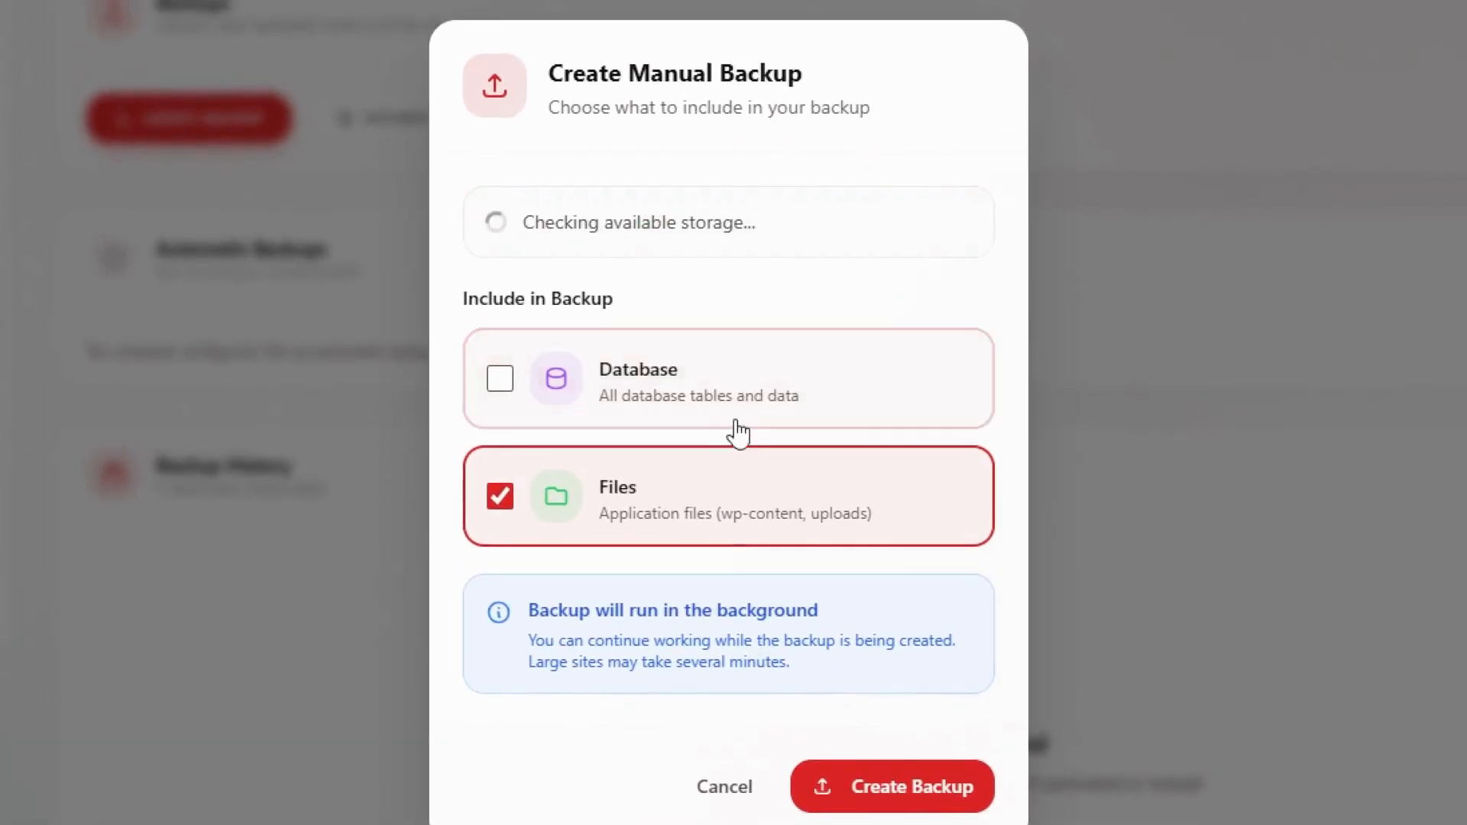
click(757, 529)
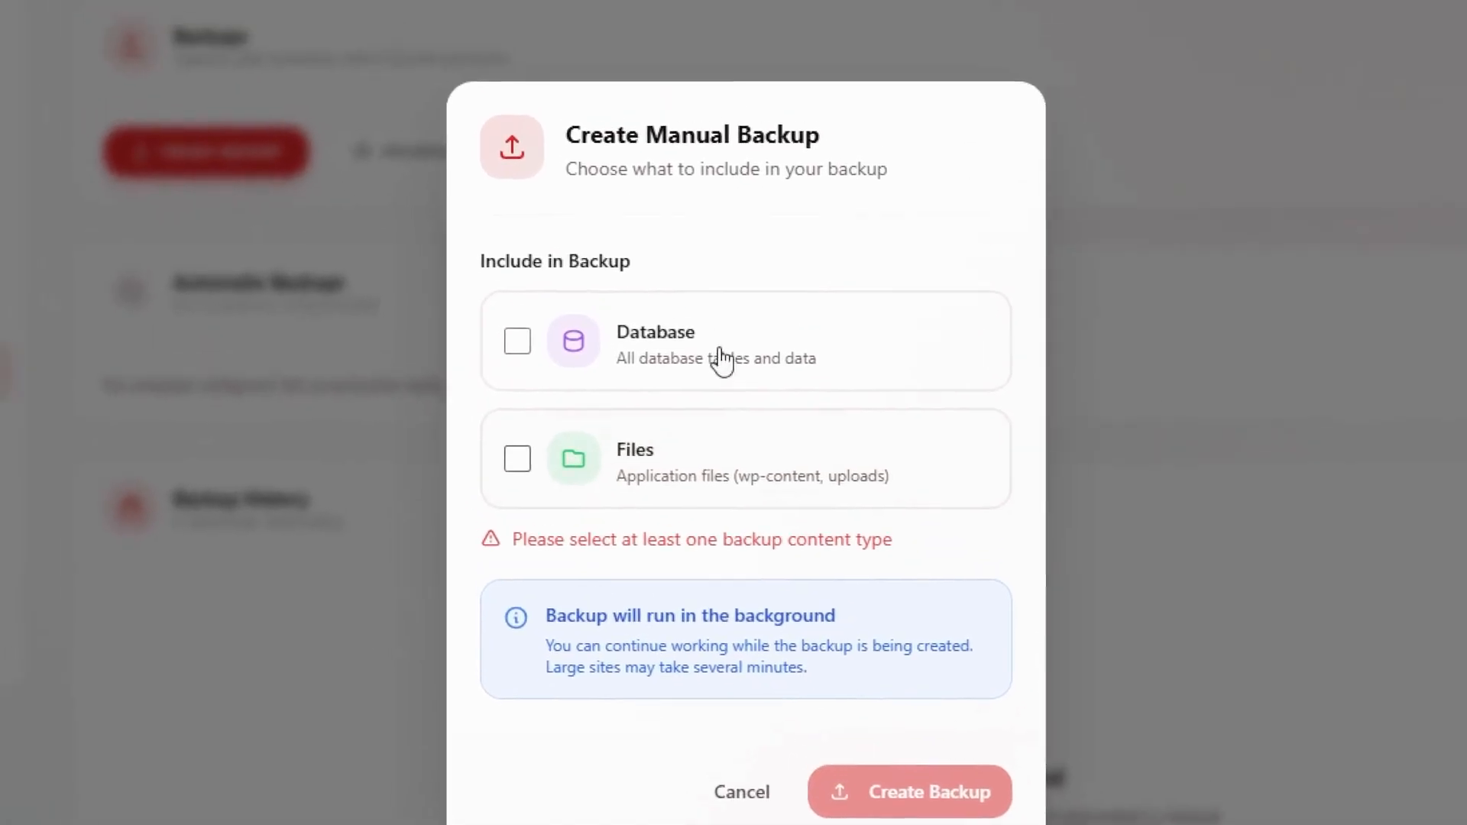
click(691, 239)
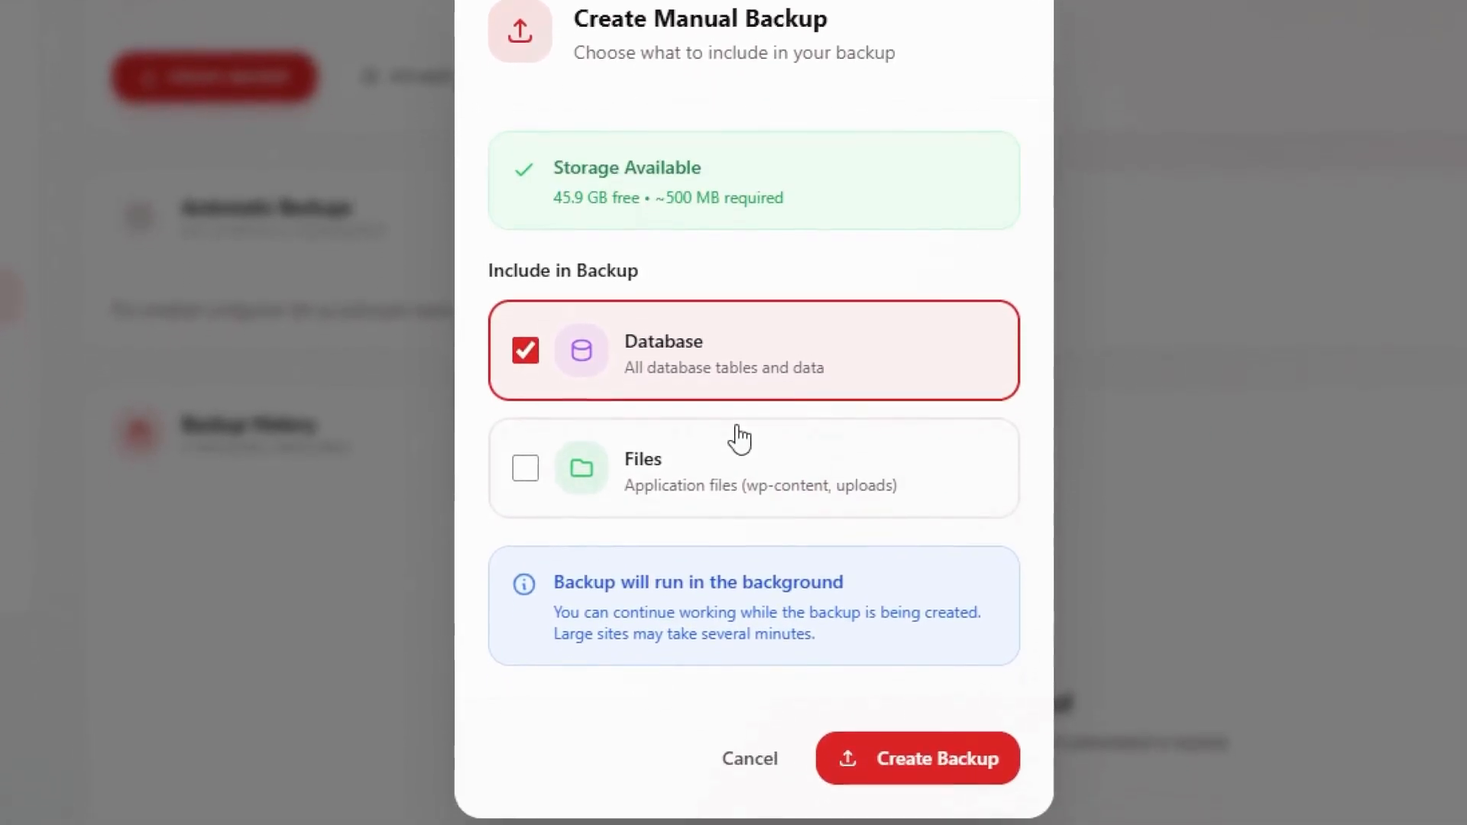
click(740, 466)
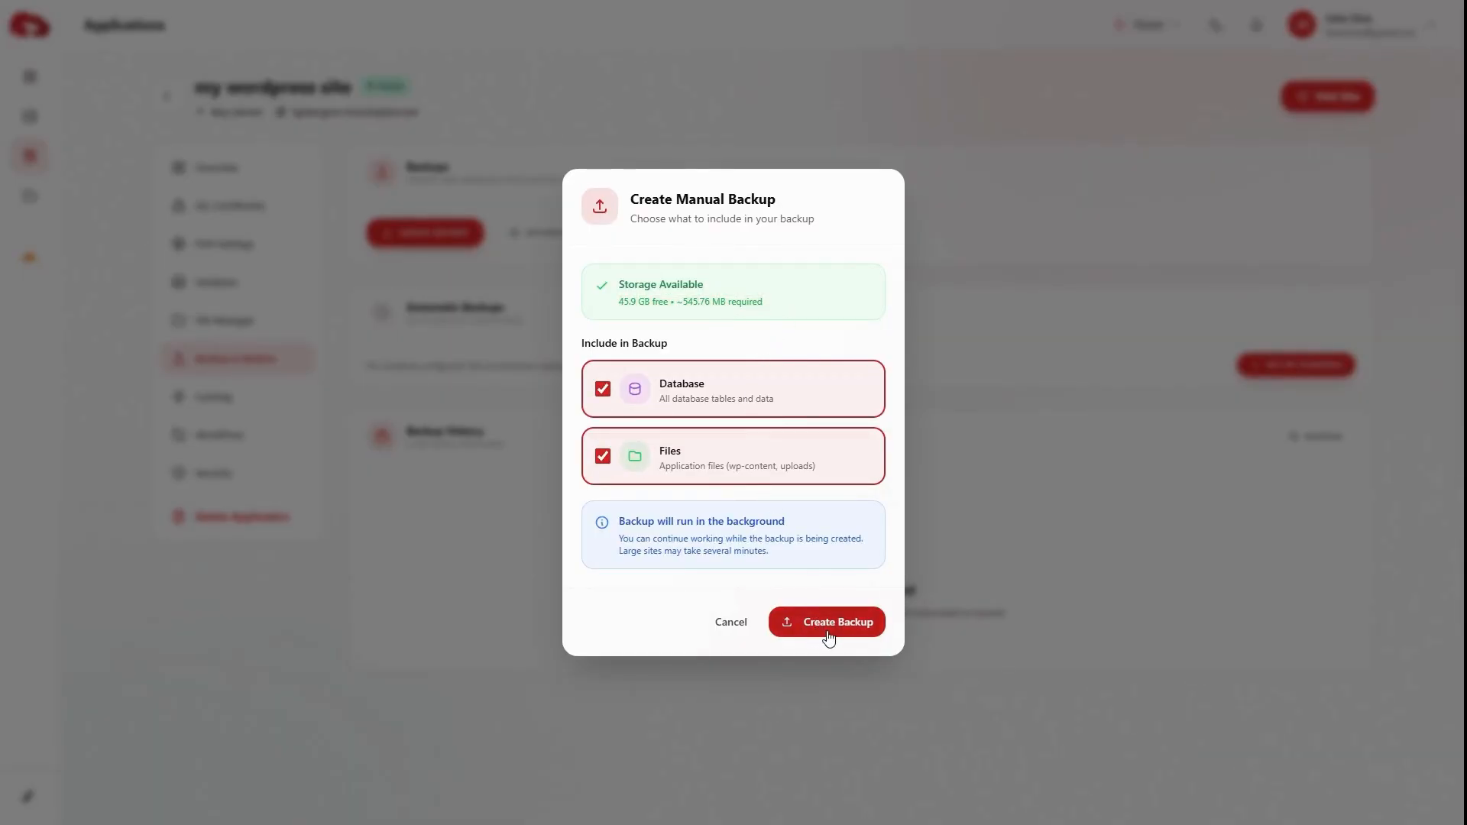
click(827, 624)
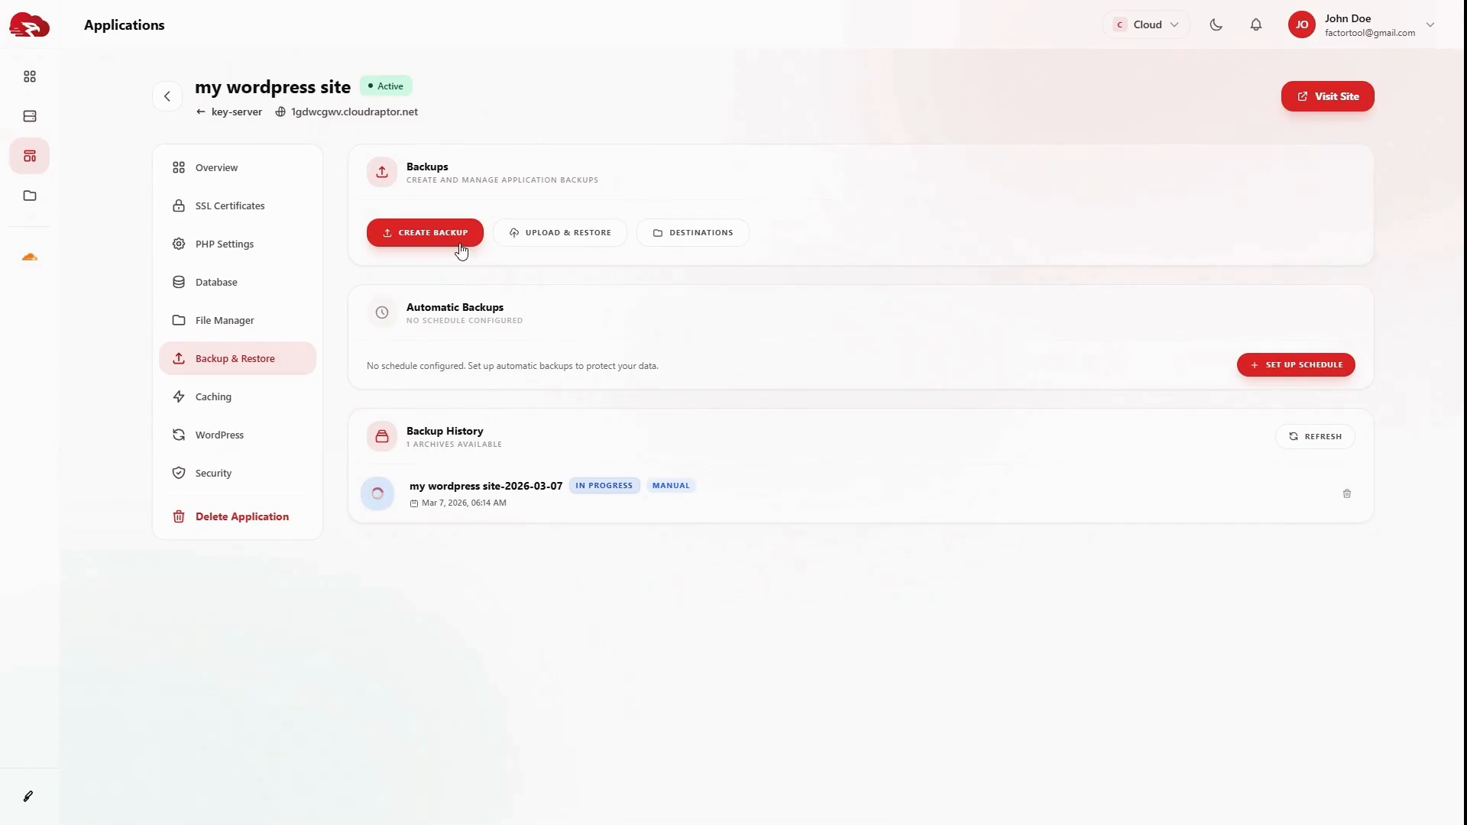
Step: Review the backup upload and restore options, and compare Local, S3 / Cloud and Google Drive settings for a new backup destination without adding one
click(549, 241)
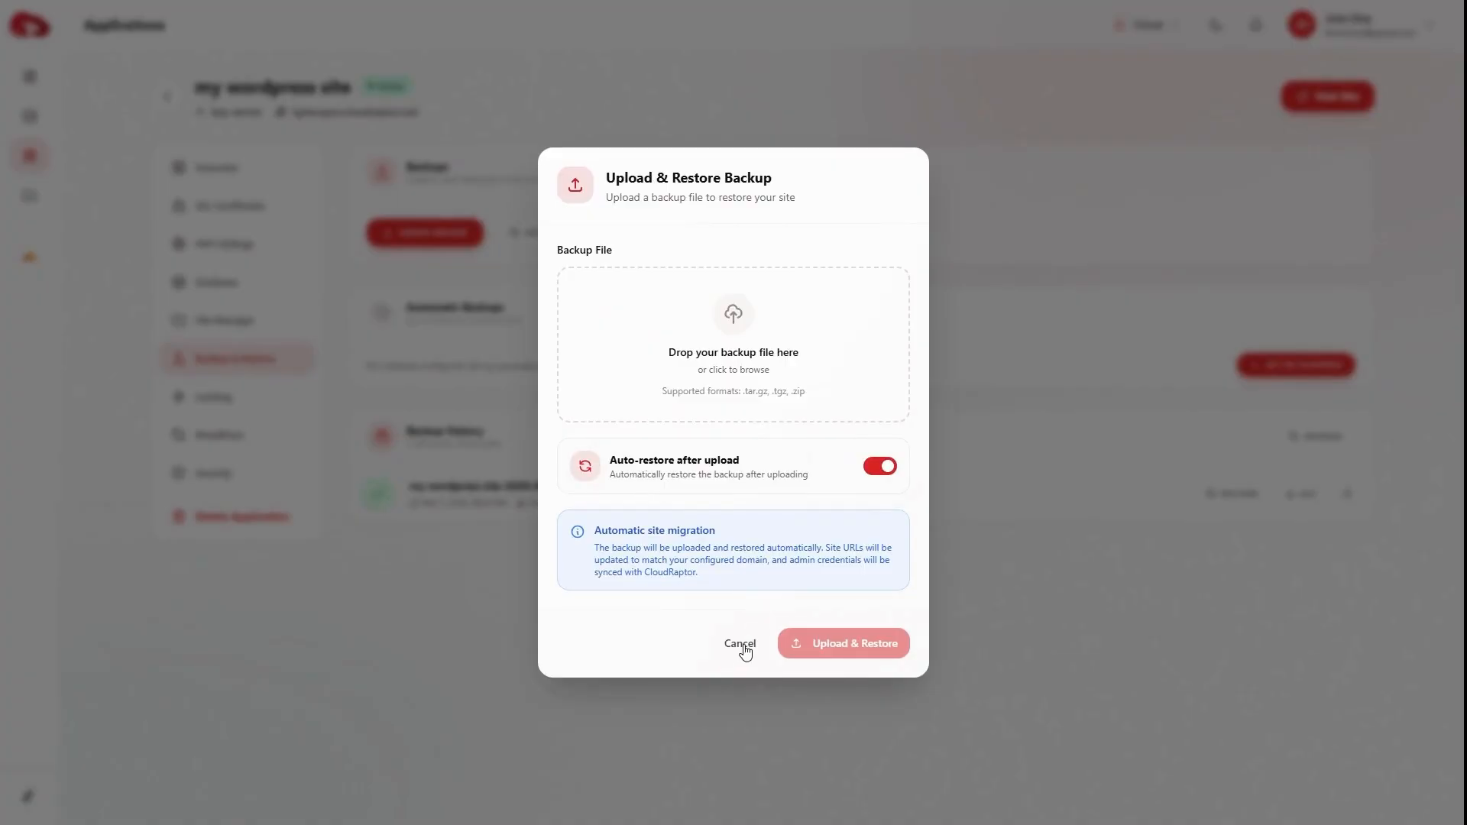
click(745, 647)
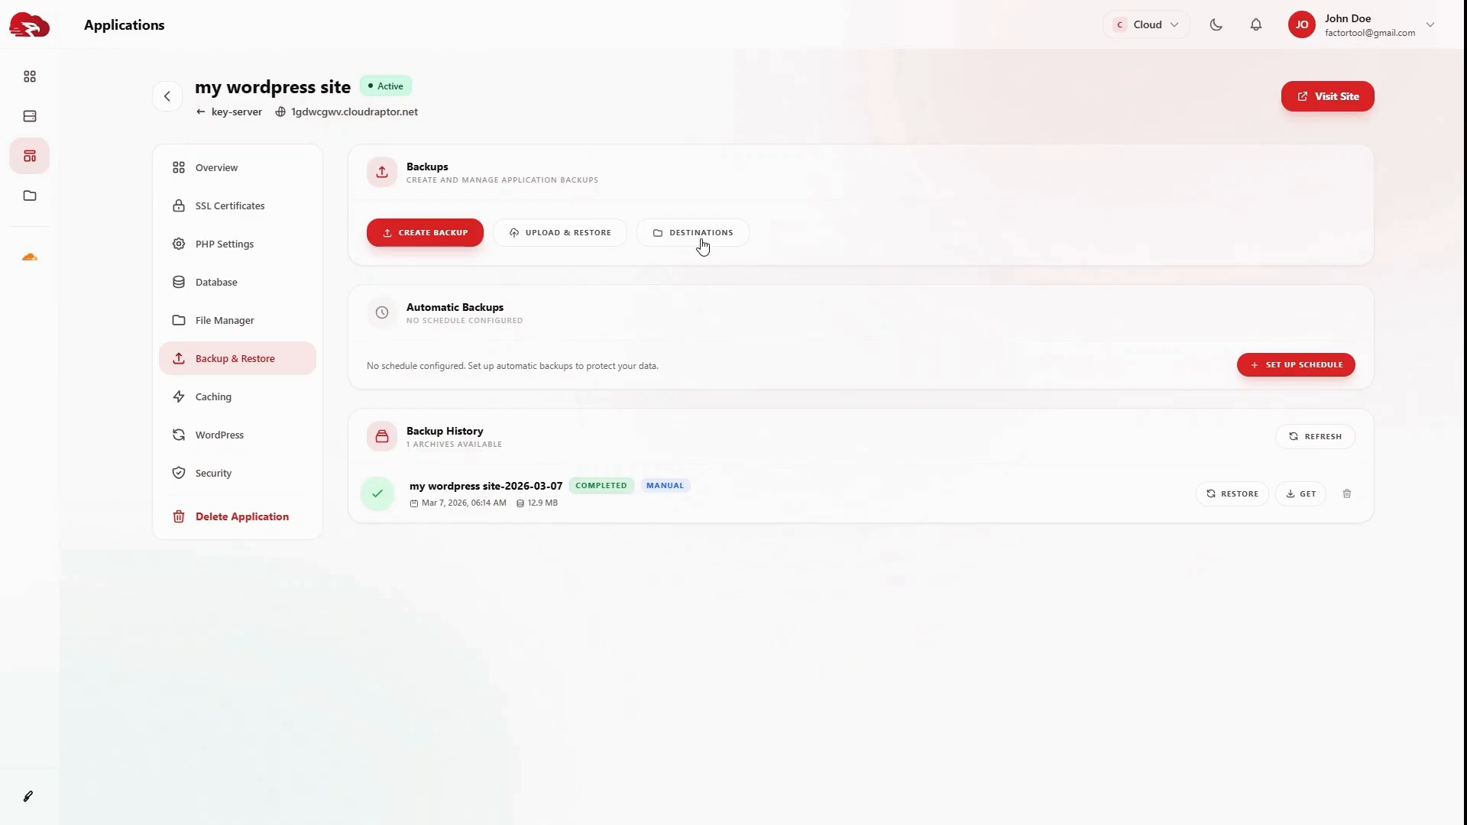
click(702, 244)
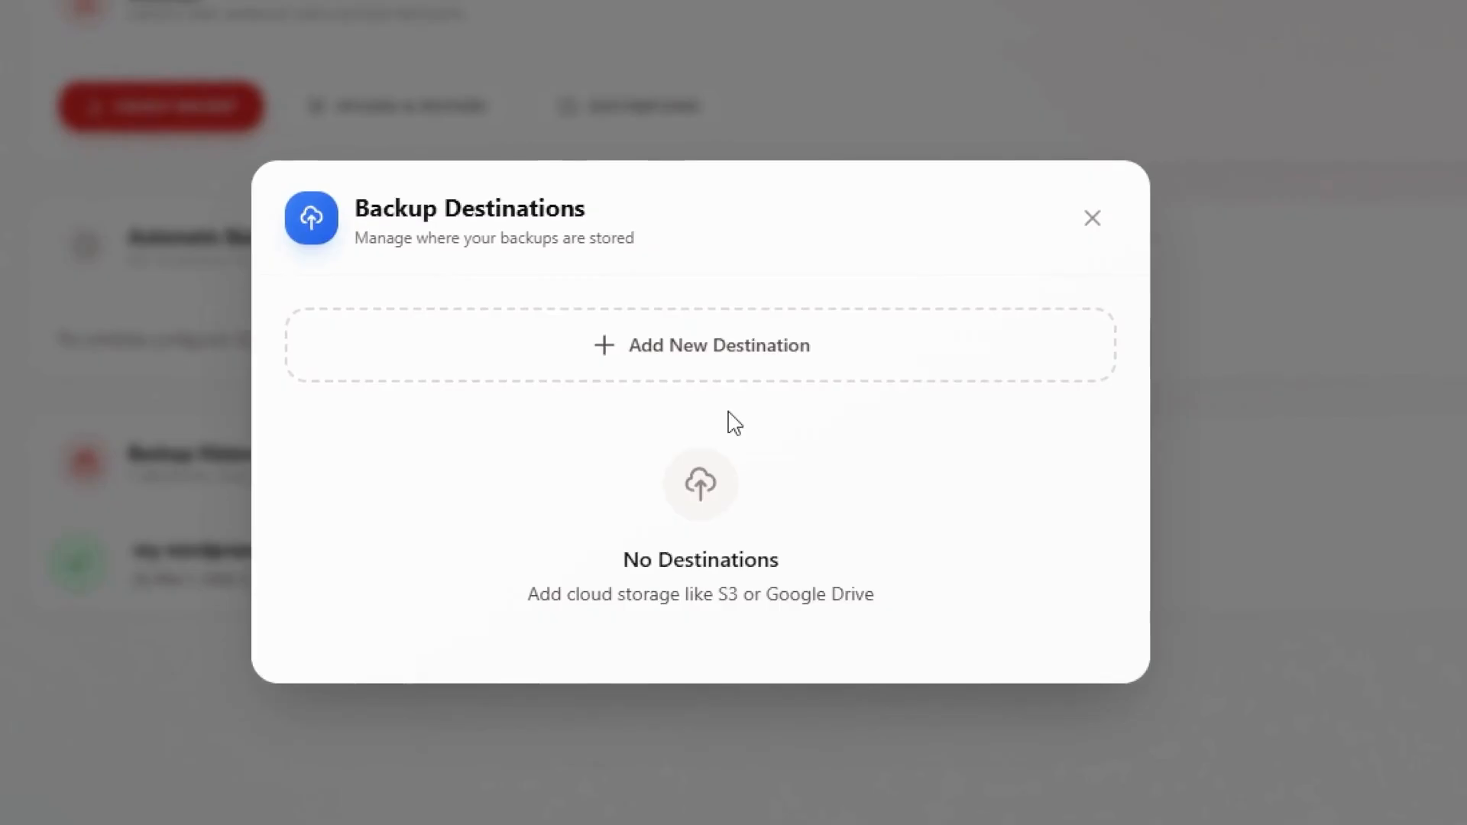
click(726, 374)
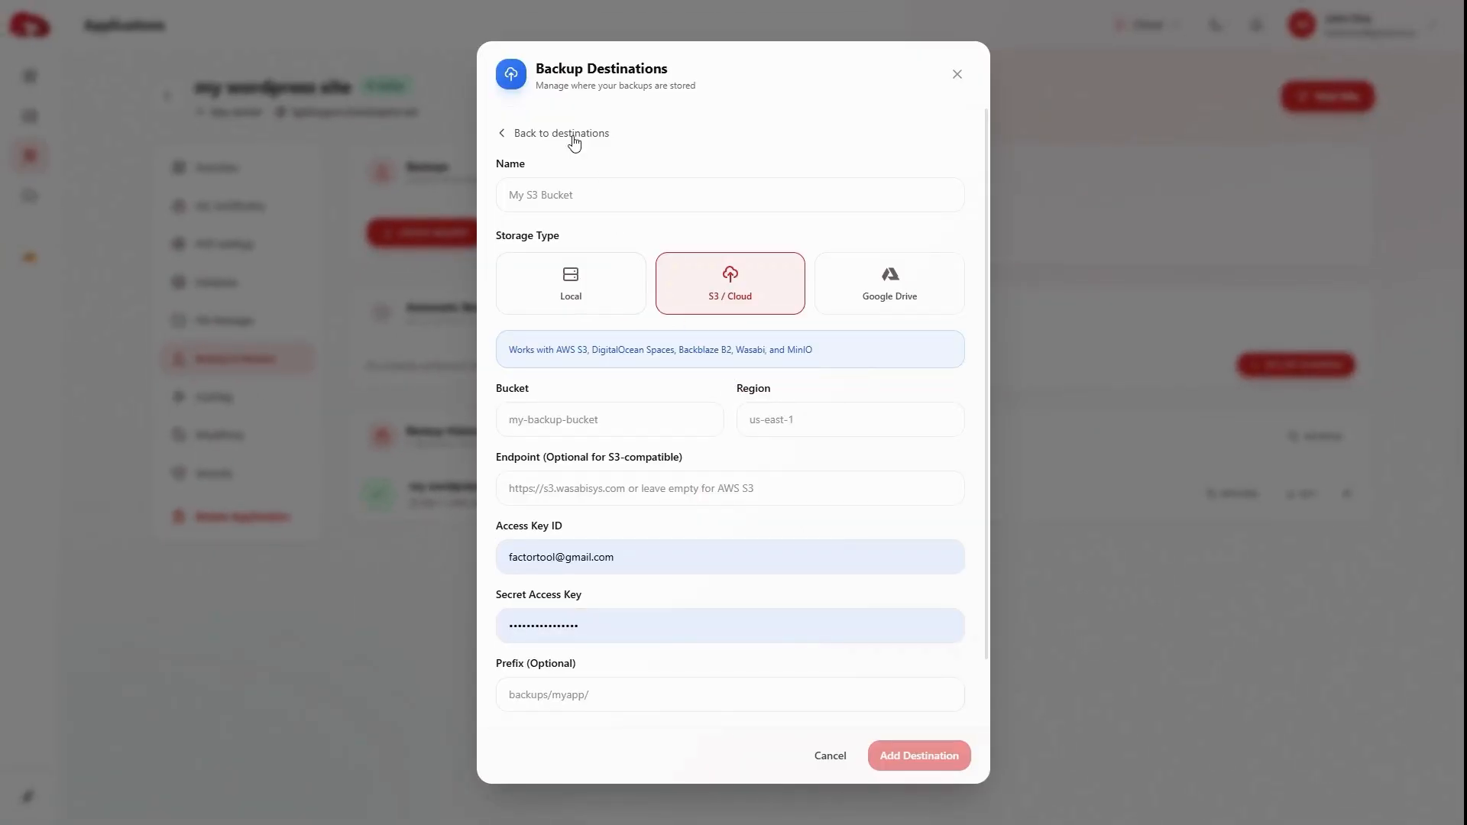
click(588, 310)
click(702, 397)
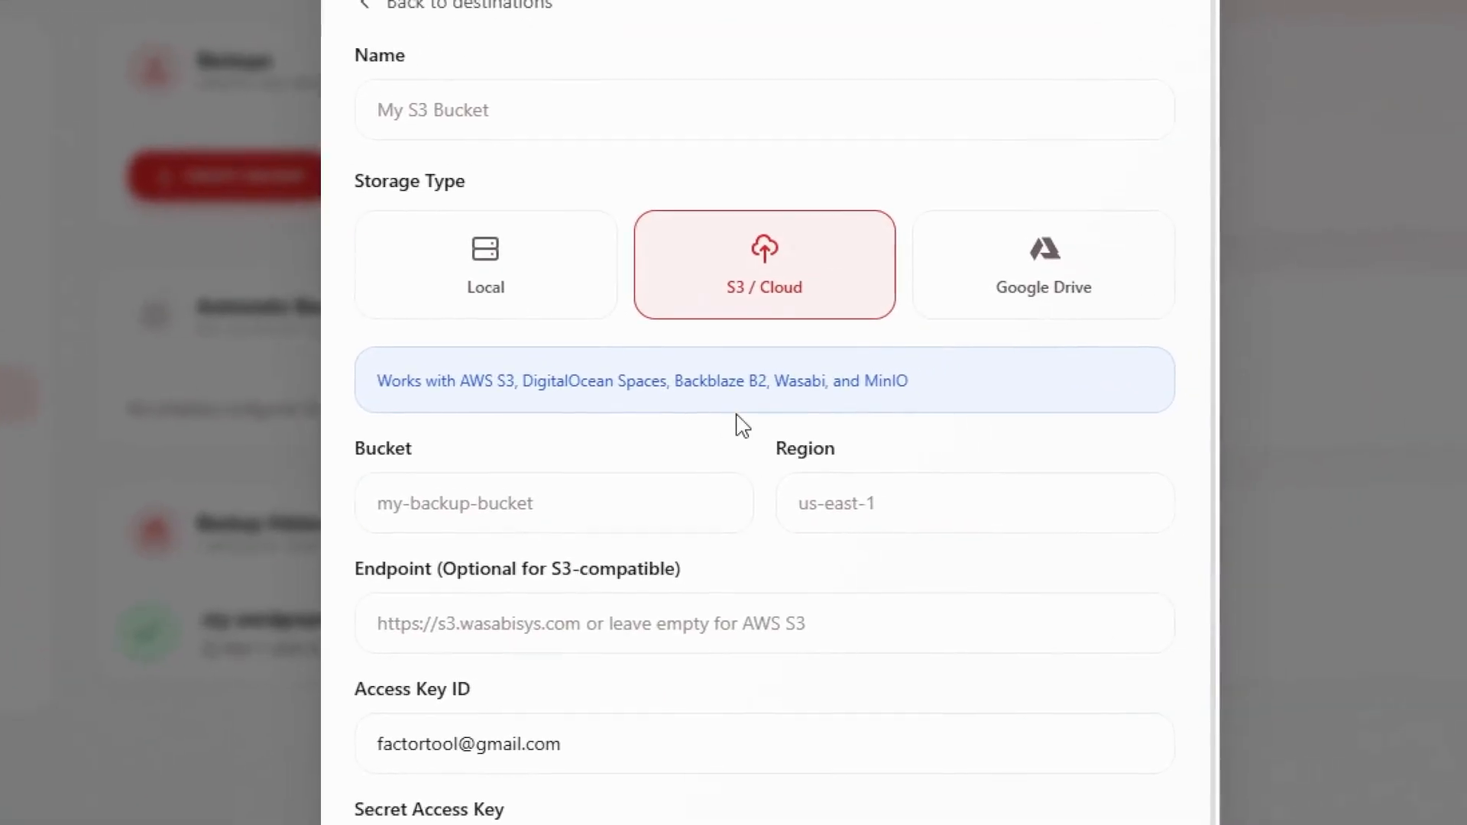
click(1016, 267)
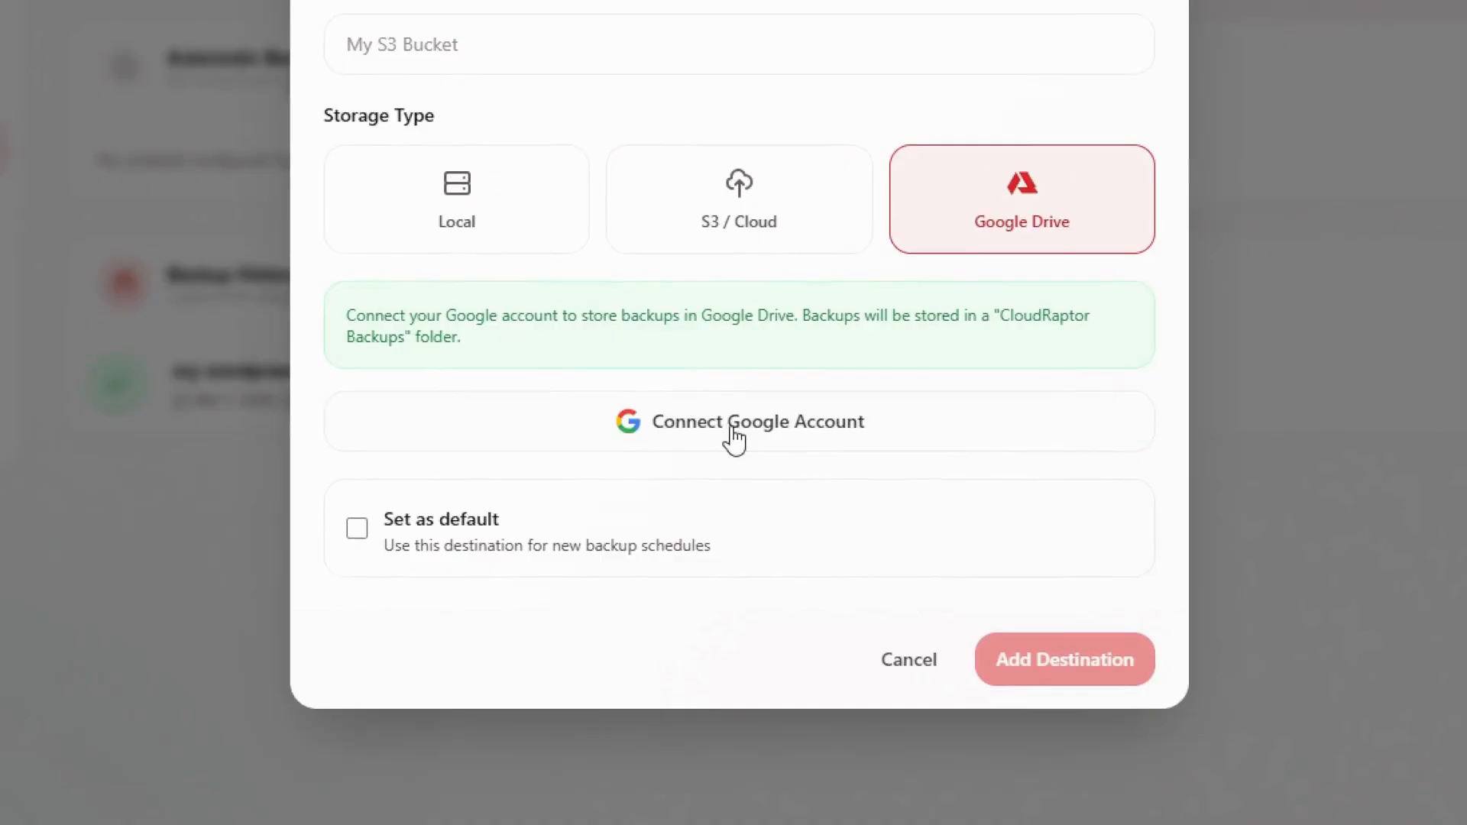
click(732, 243)
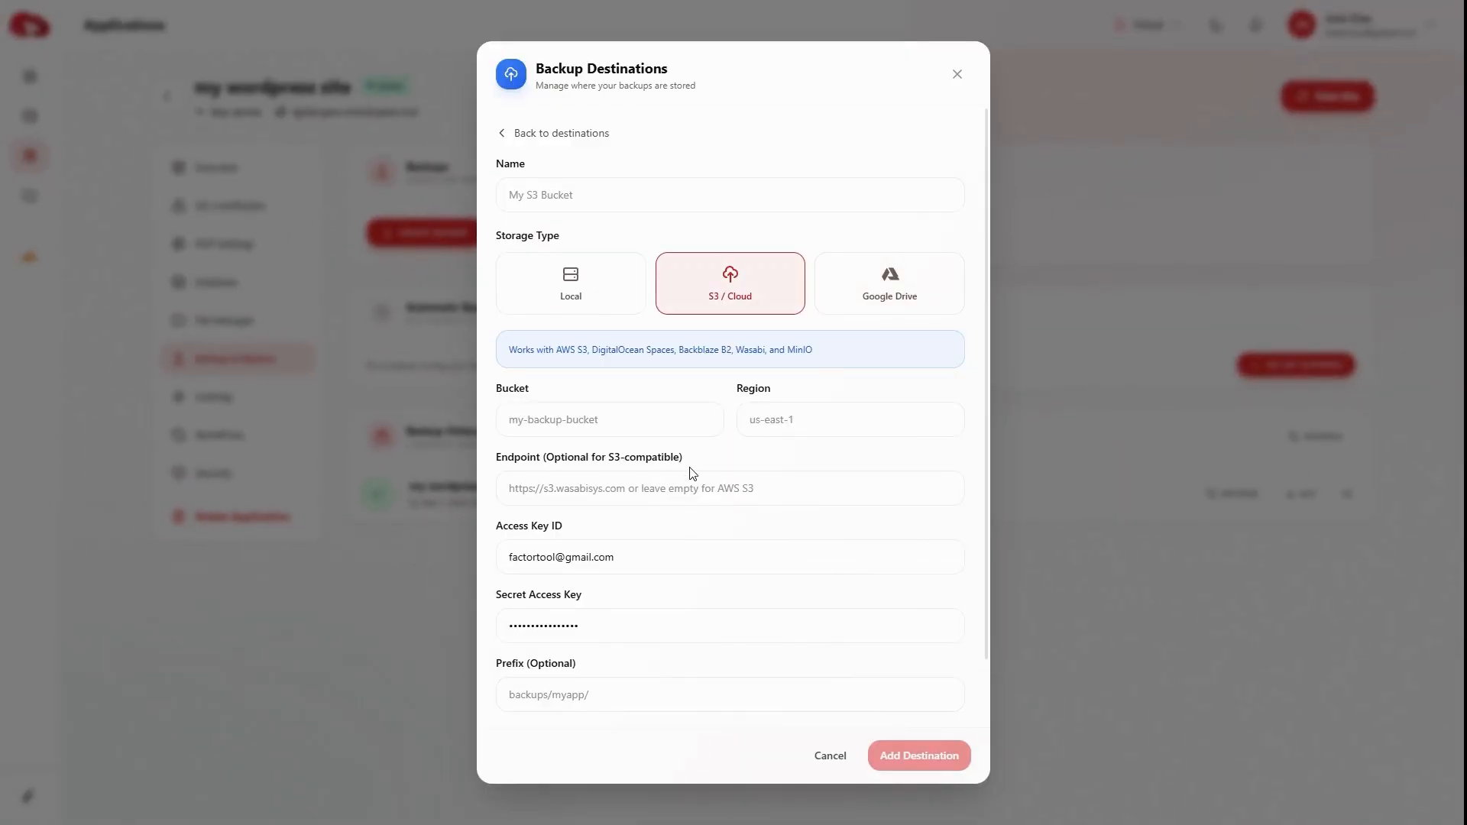
scroll(692, 473, down, 1)
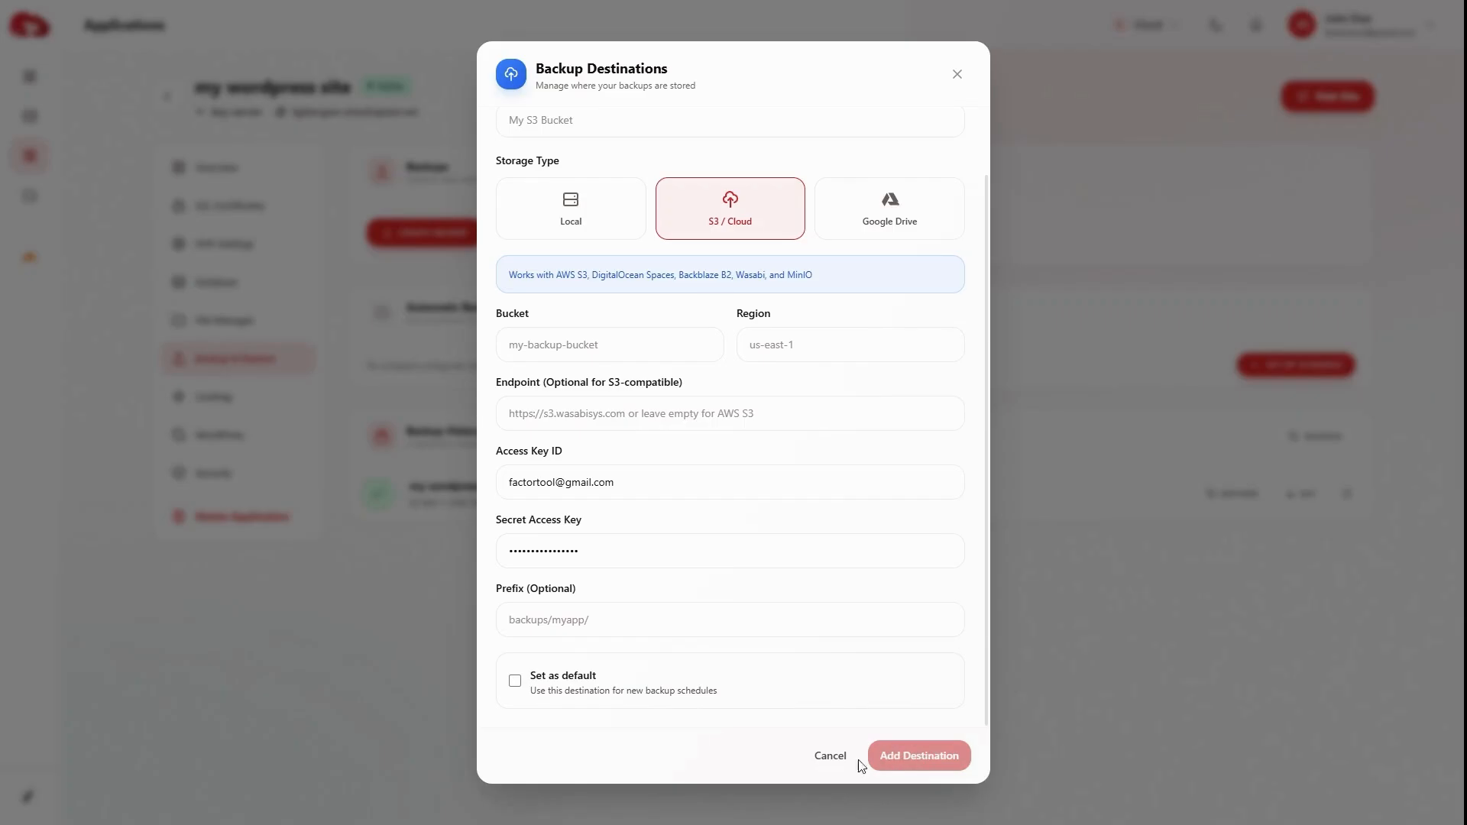
click(831, 755)
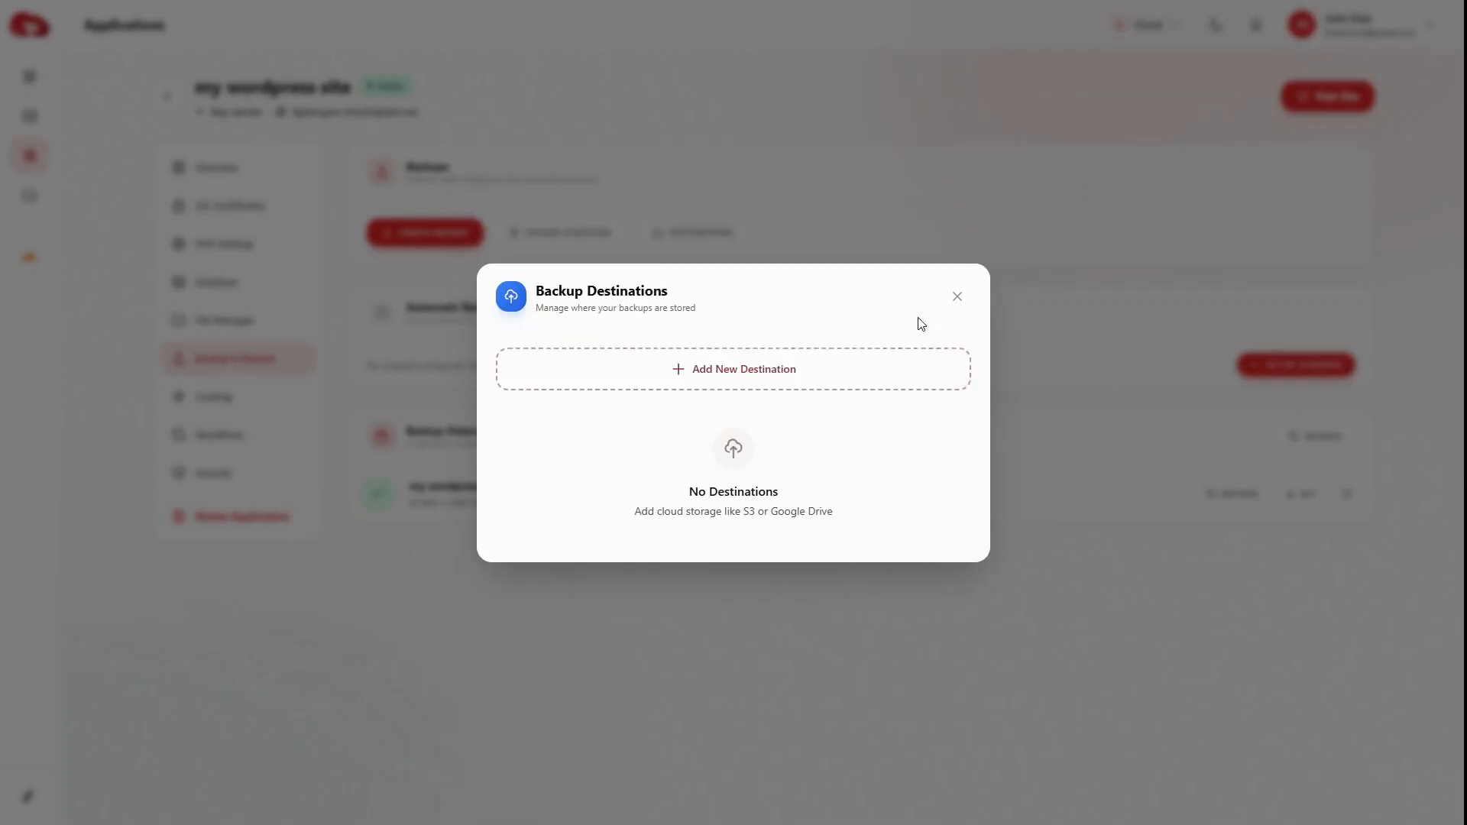
click(956, 298)
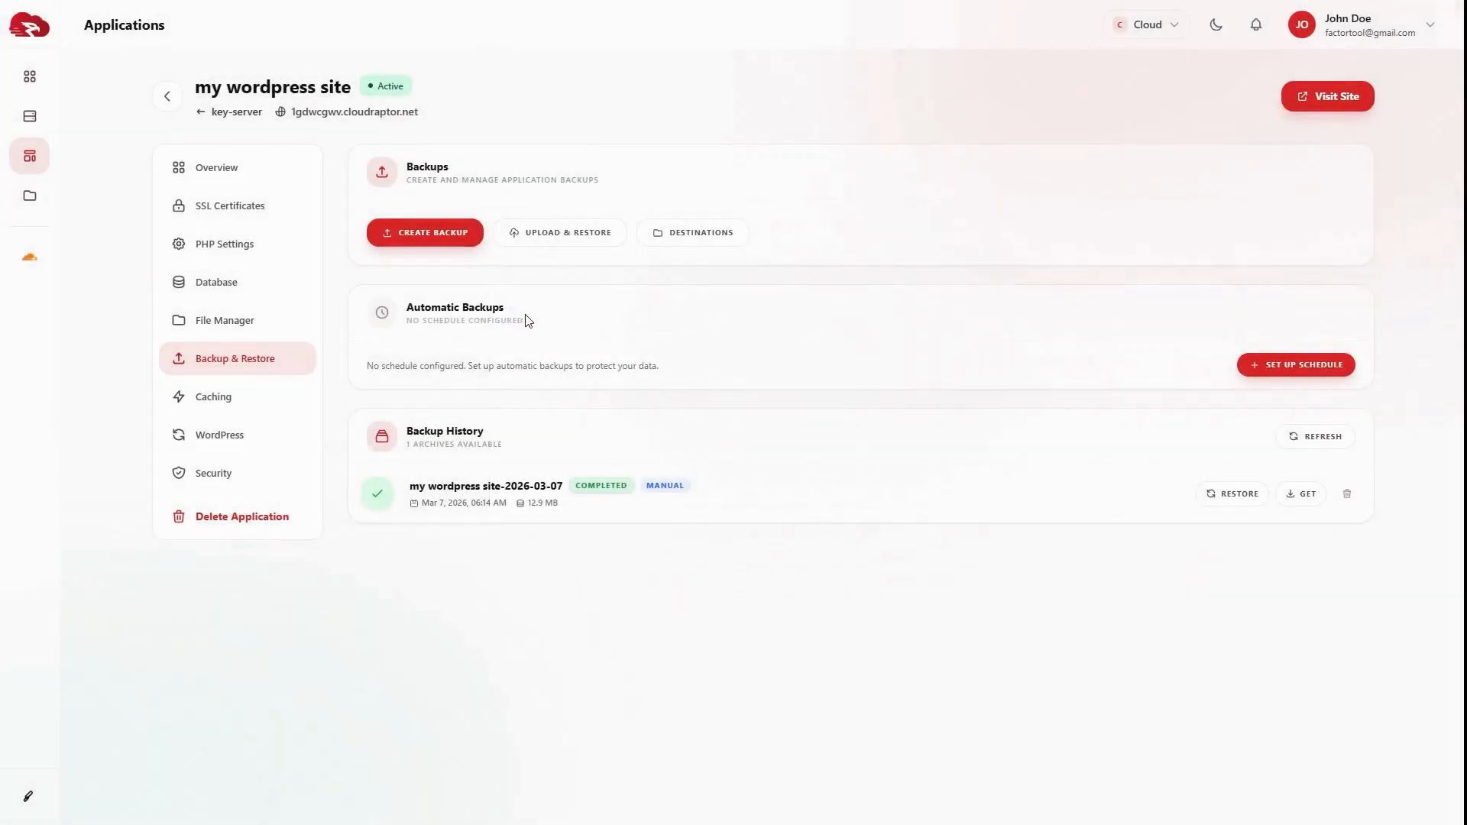
Step: Review the automatic backup schedule settings, including frequency, time, retention, destination and backup mode, and close them without creating a schedule
click(1271, 369)
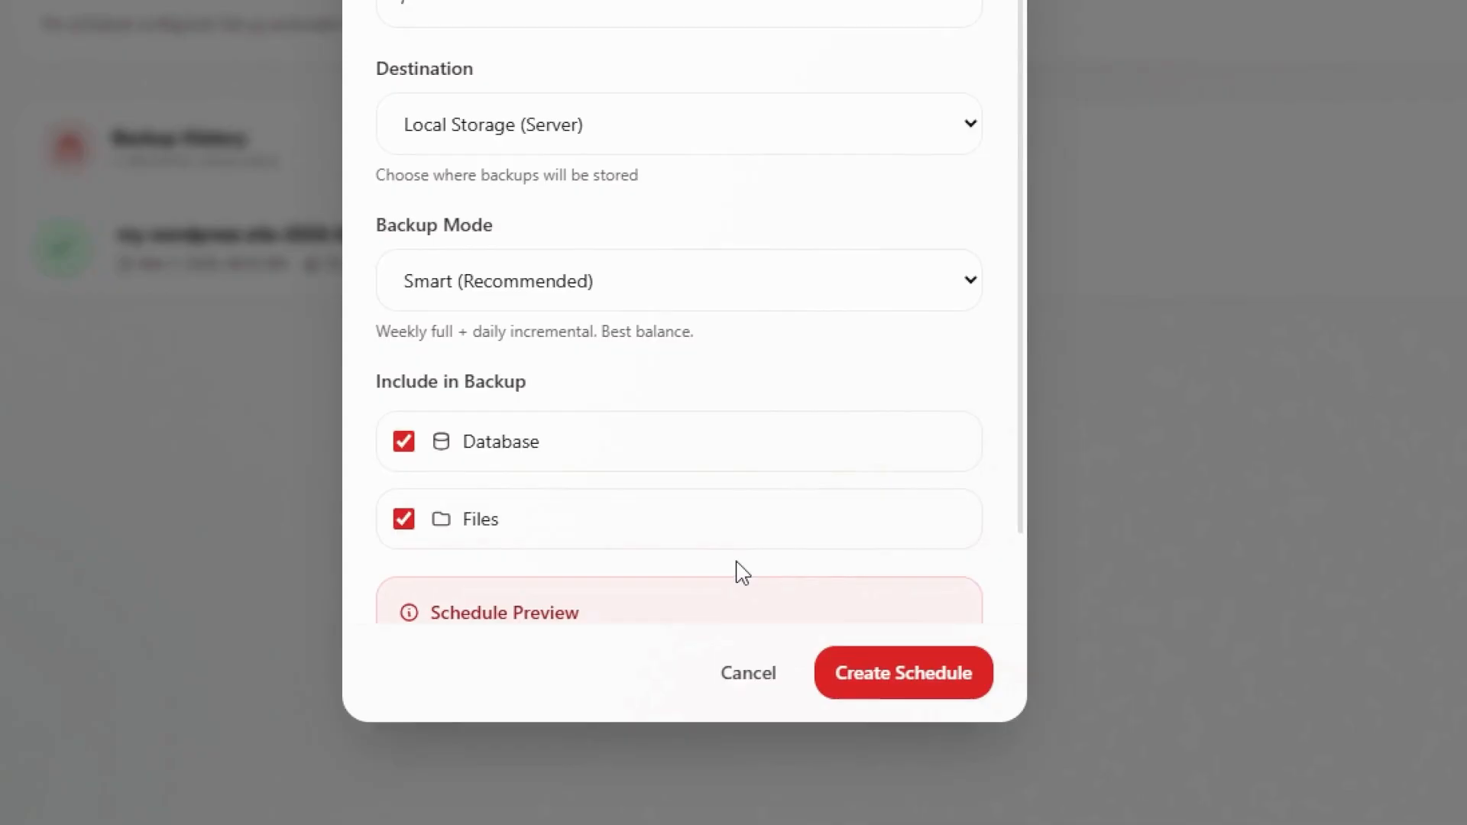
scroll(741, 574, down, 2)
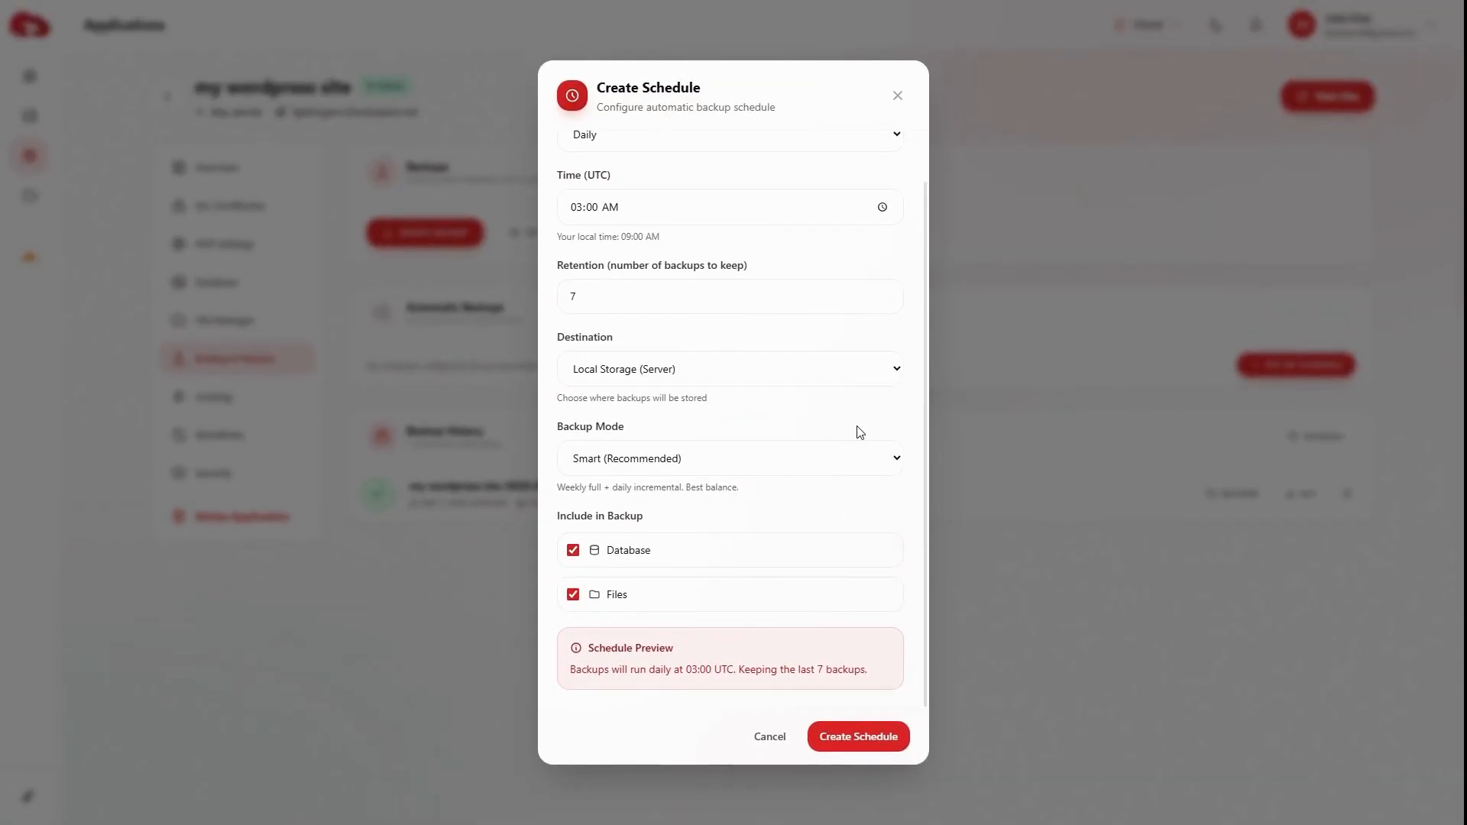
scroll(861, 433, up, 1)
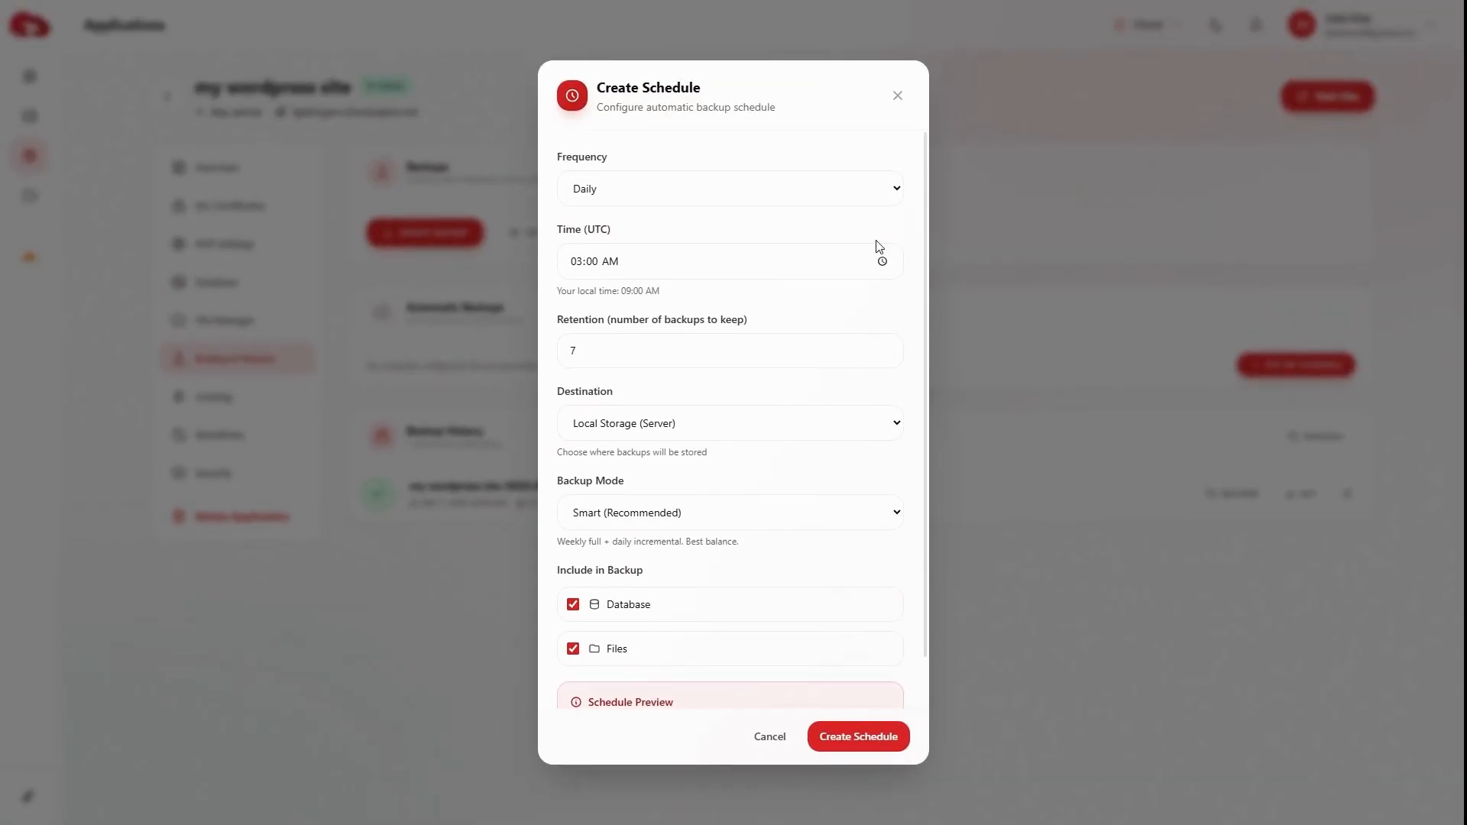
click(896, 98)
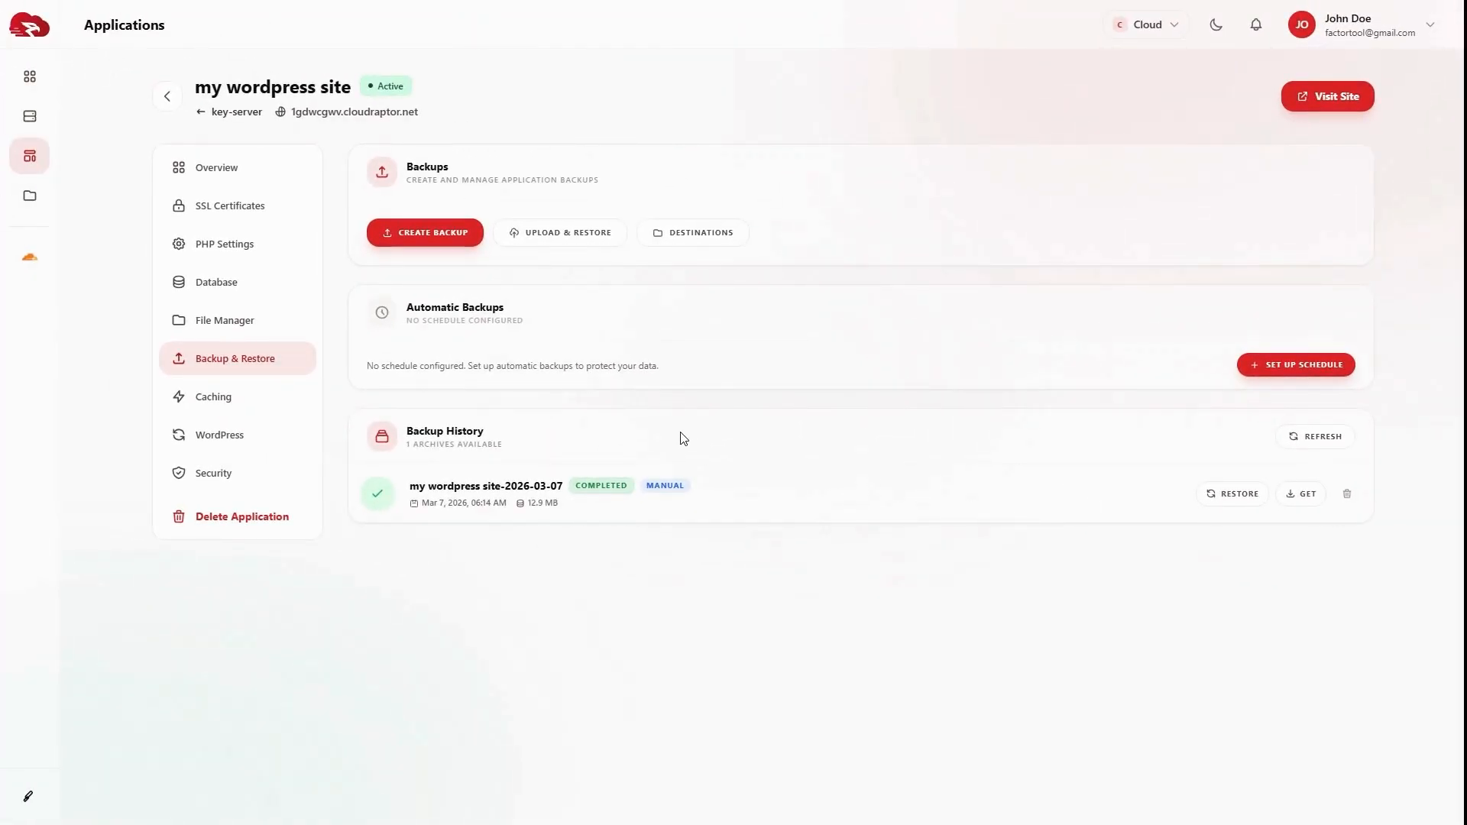
Step: Open the site's caching settings, examine the Redis object cache and full-page cache, and expand the default cache bypass rules
click(282, 404)
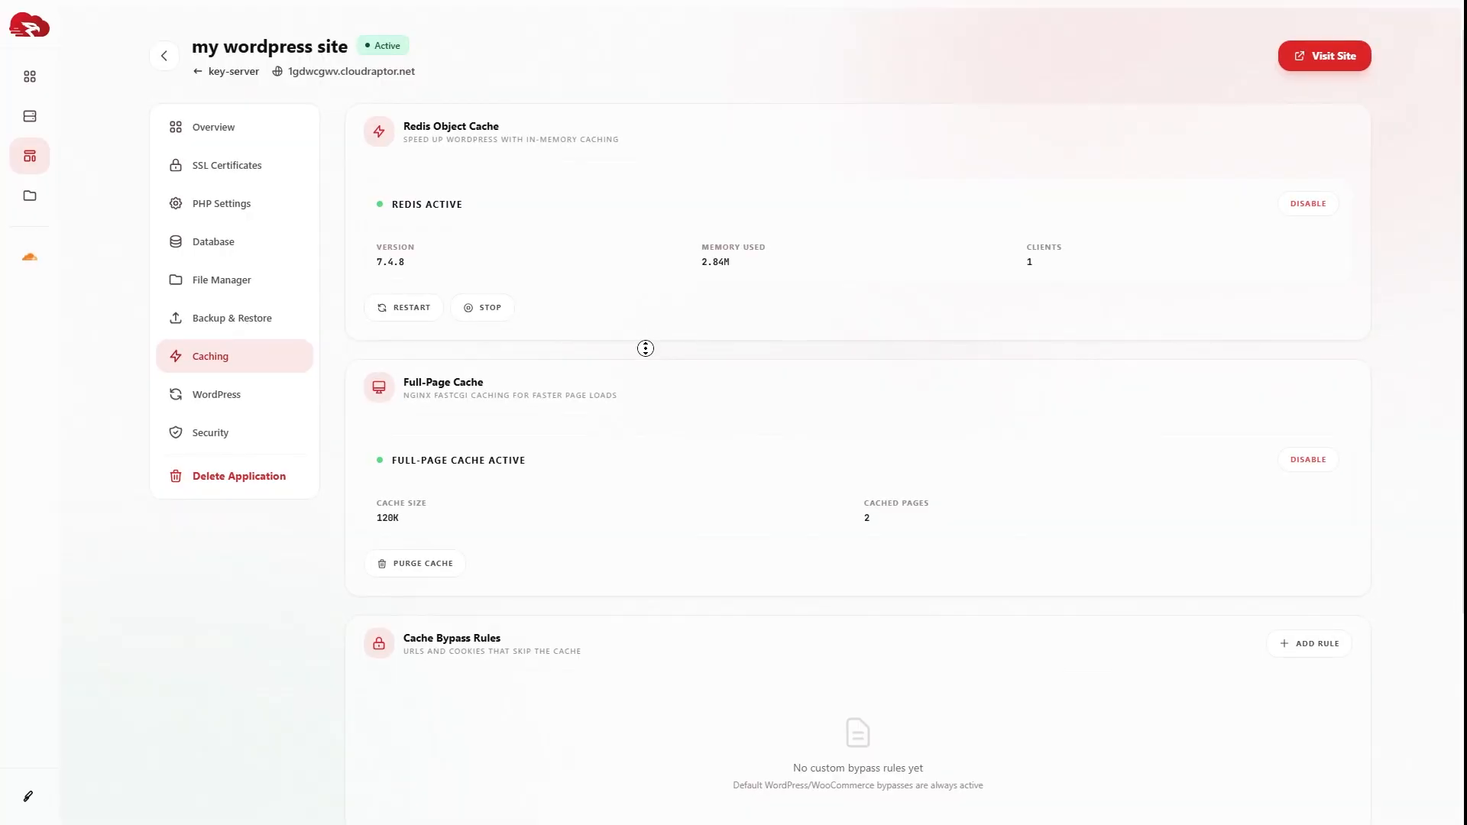
scroll(646, 354, down, 1)
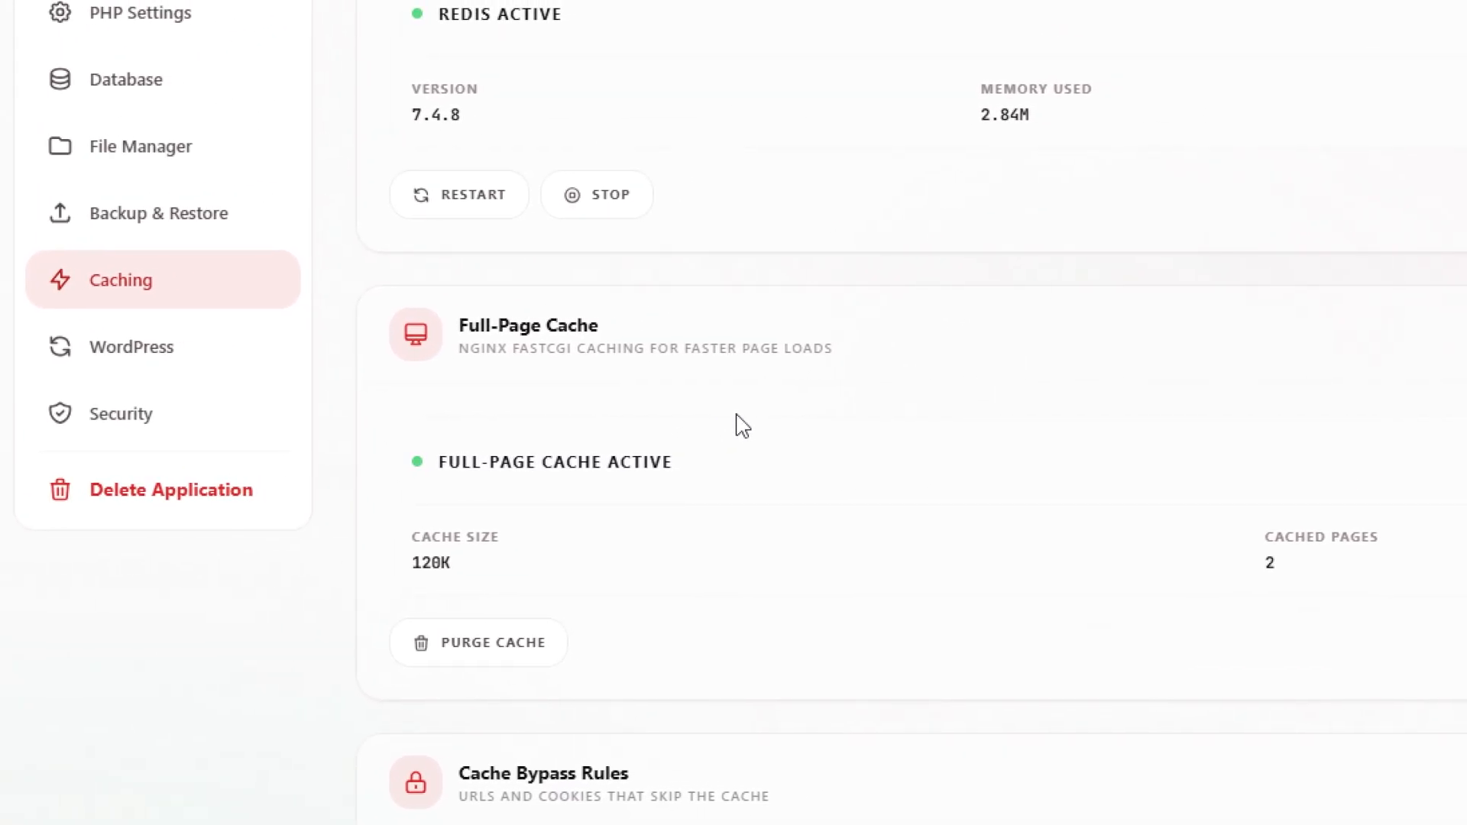
scroll(743, 426, down, 2)
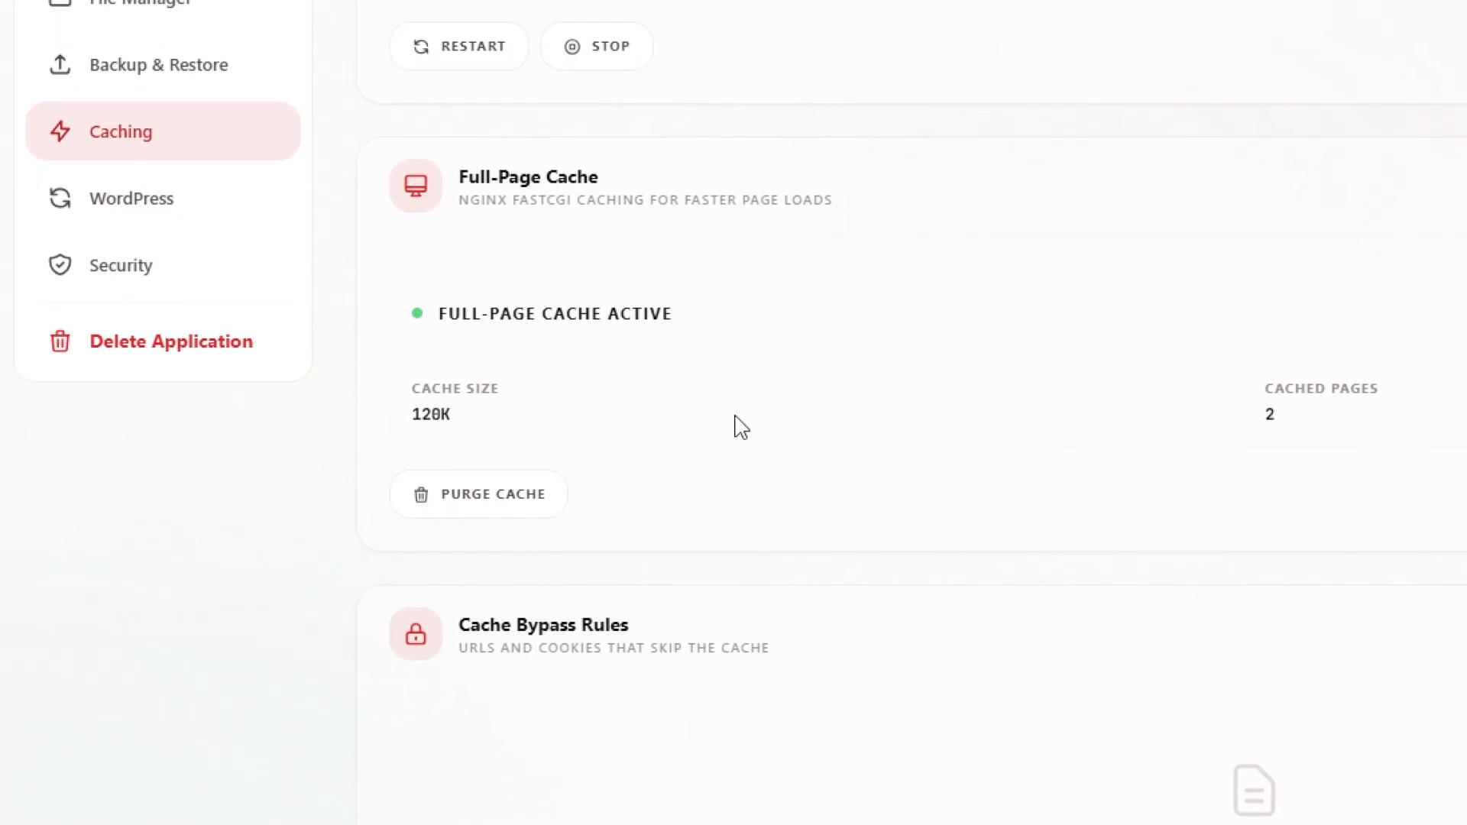
scroll(742, 427, down, 1)
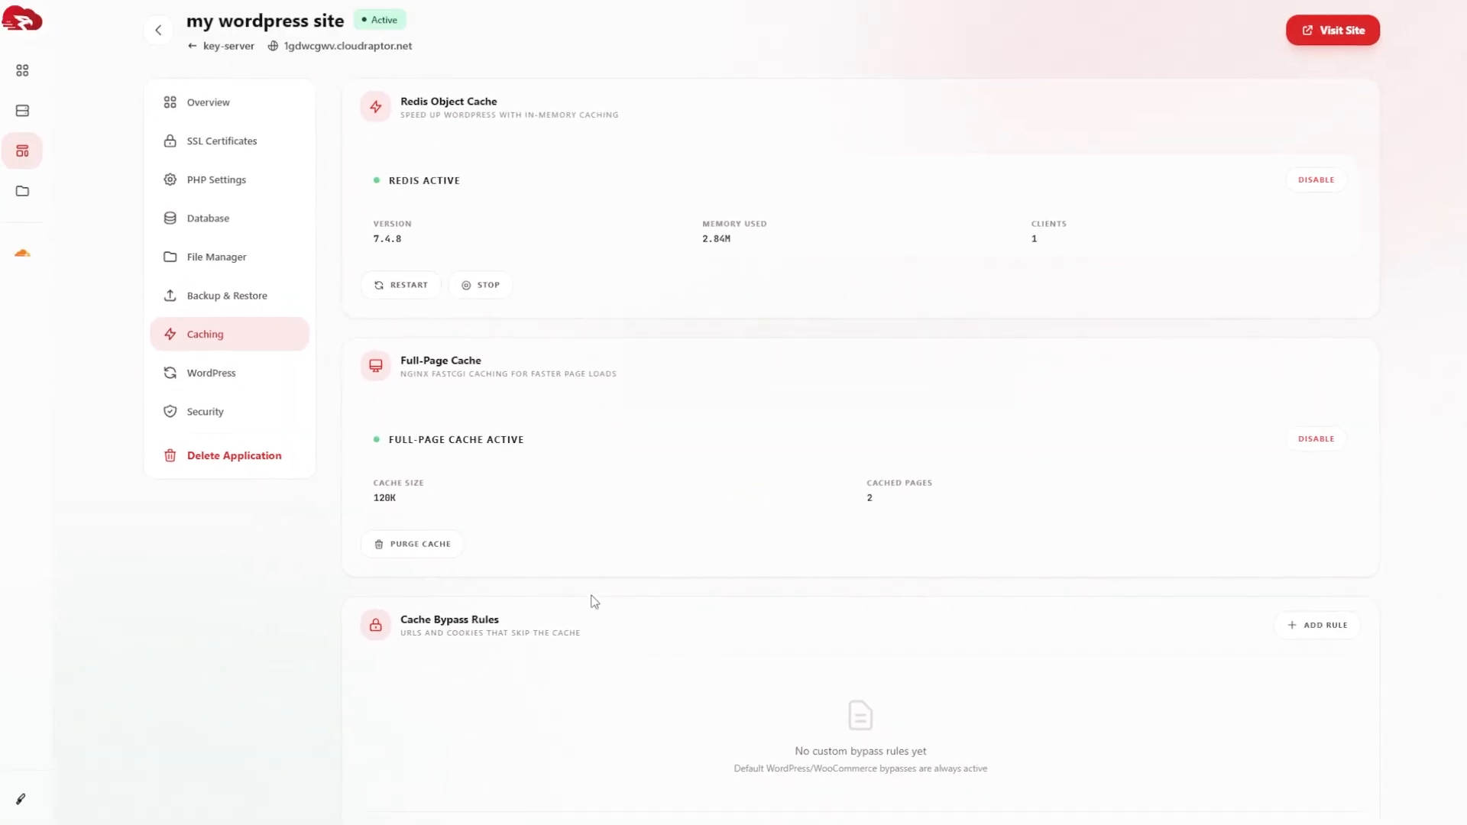
scroll(603, 607, down, 3)
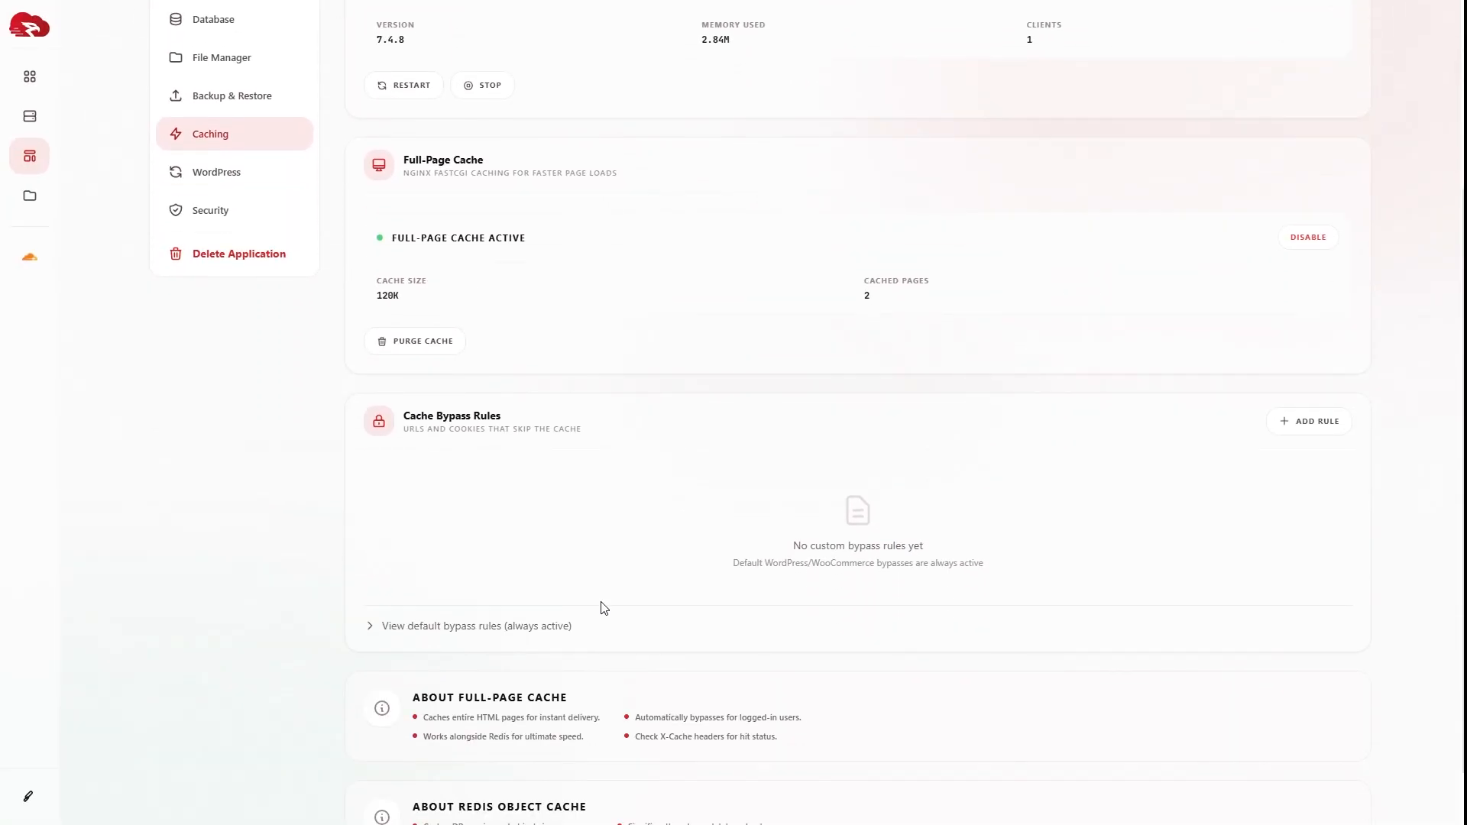
click(554, 627)
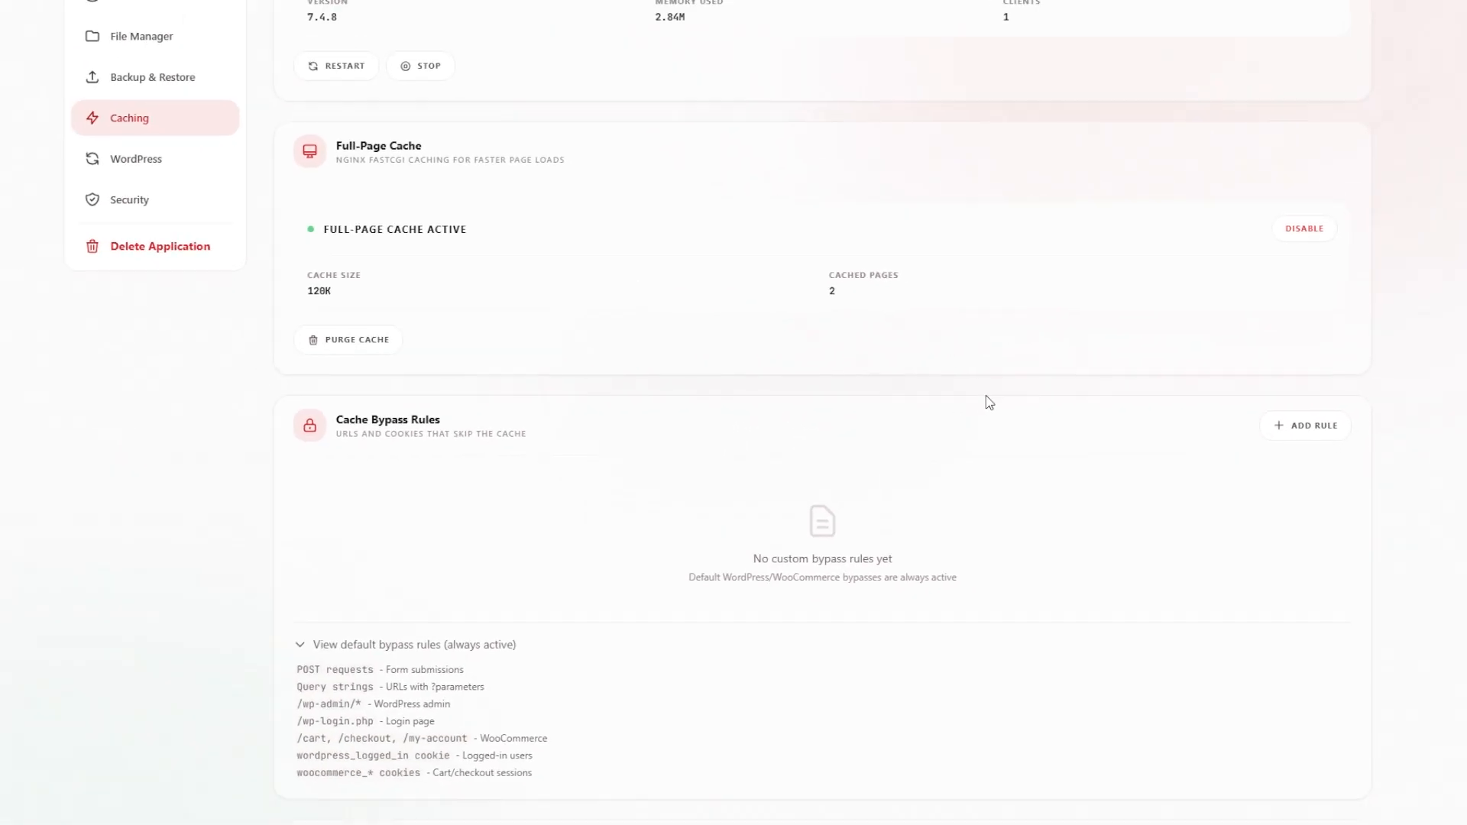
Step: Check the rule types available for a new cache bypass rule, close the form and read the cache explanations
click(1278, 427)
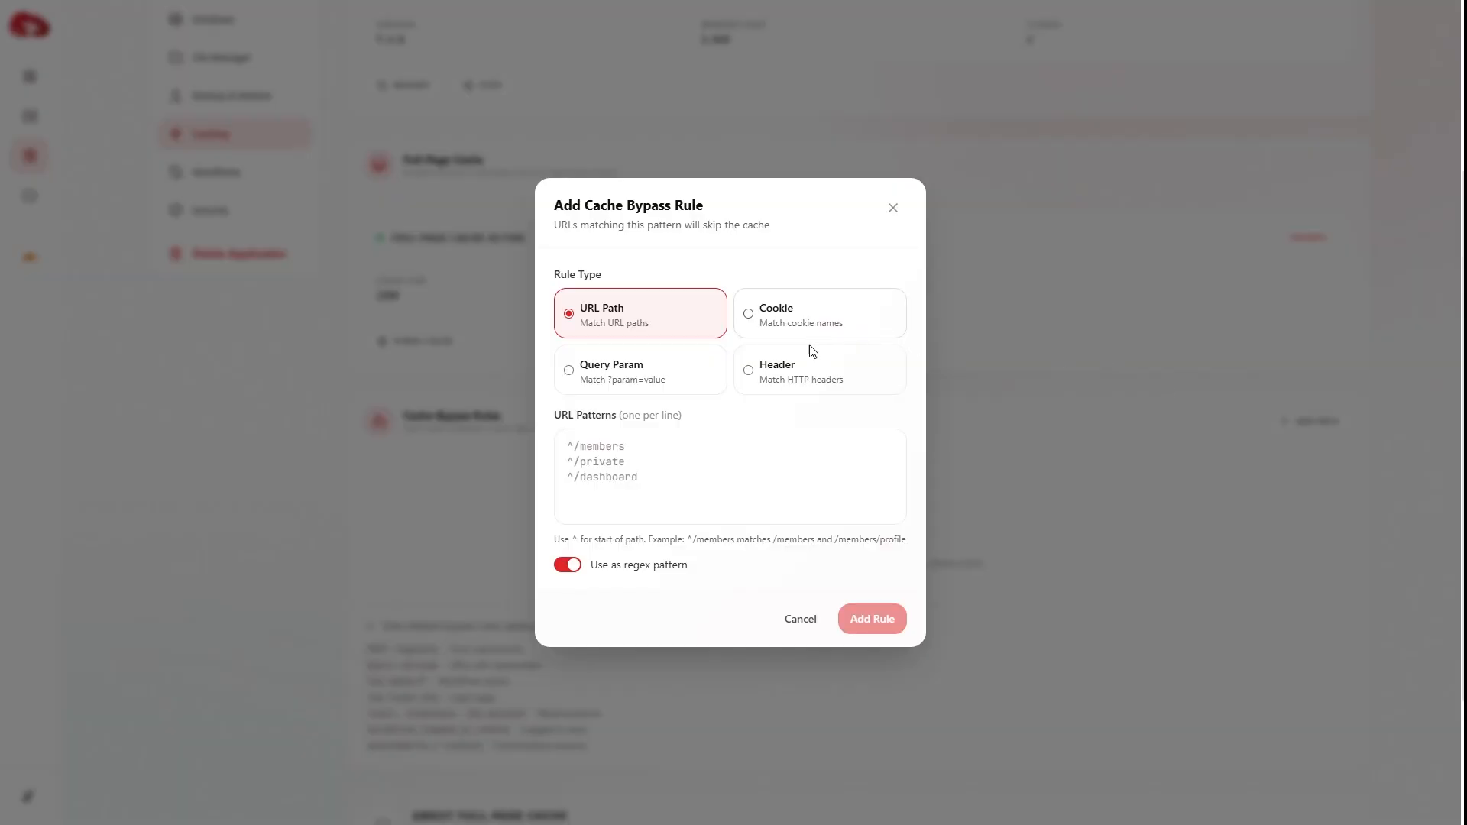
click(893, 212)
scroll(802, 405, down, 3)
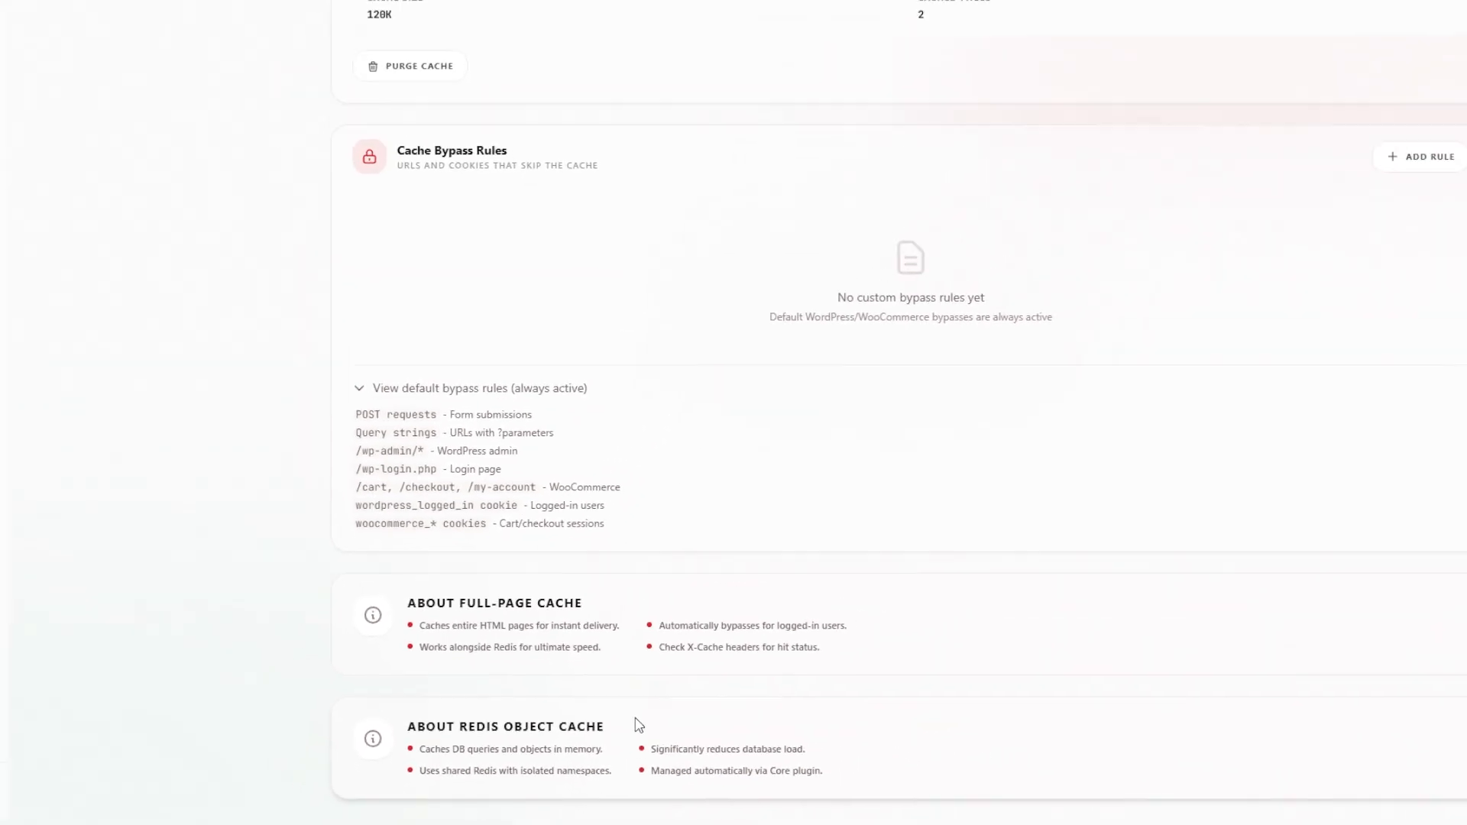
scroll(863, 528, up, 3)
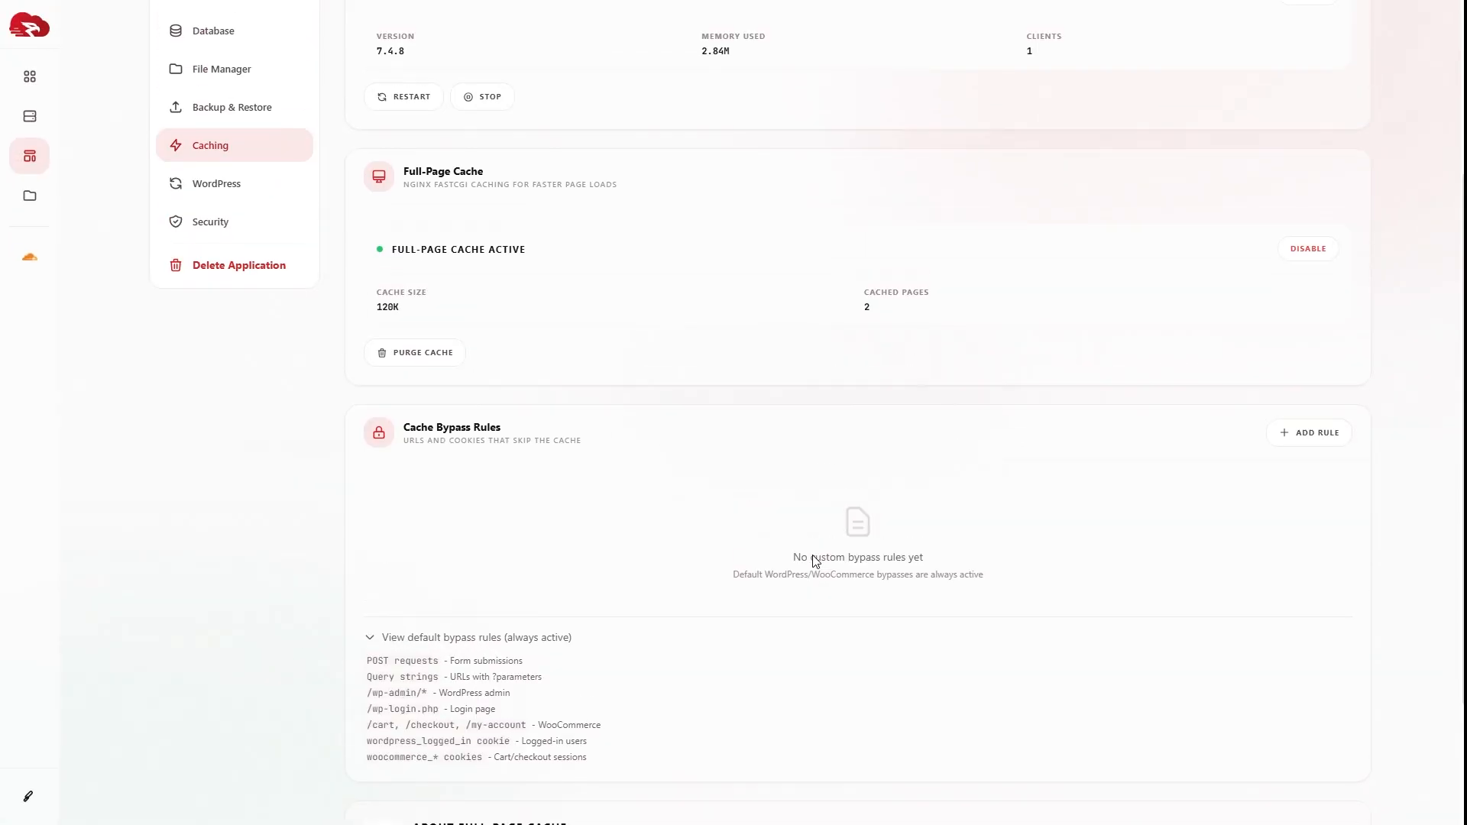
Step: Open the site's WordPress updates page and review the update status of the core, plugins and themes
scroll(816, 562, up, 3)
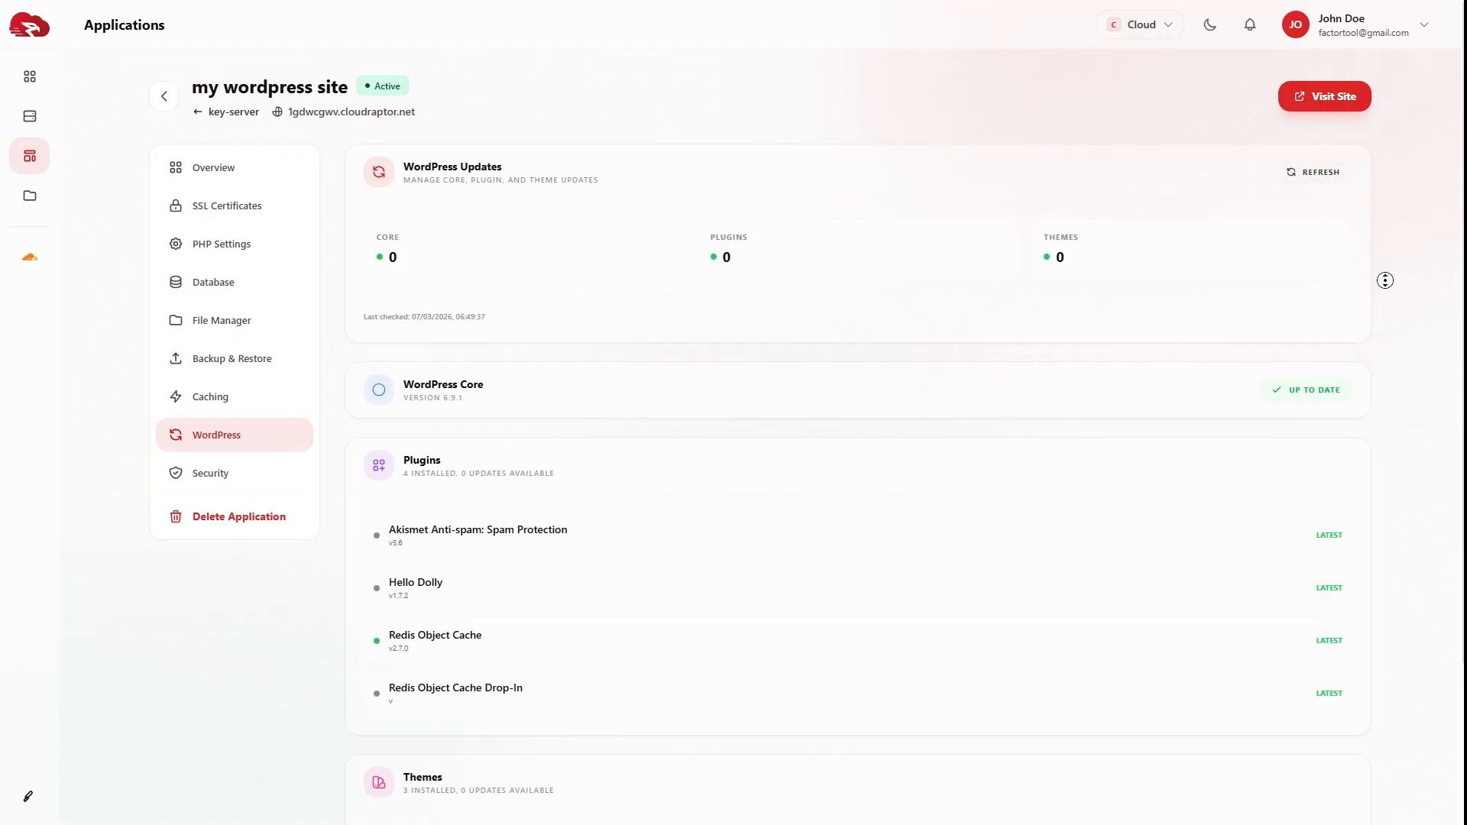
scroll(1388, 288, down, 1)
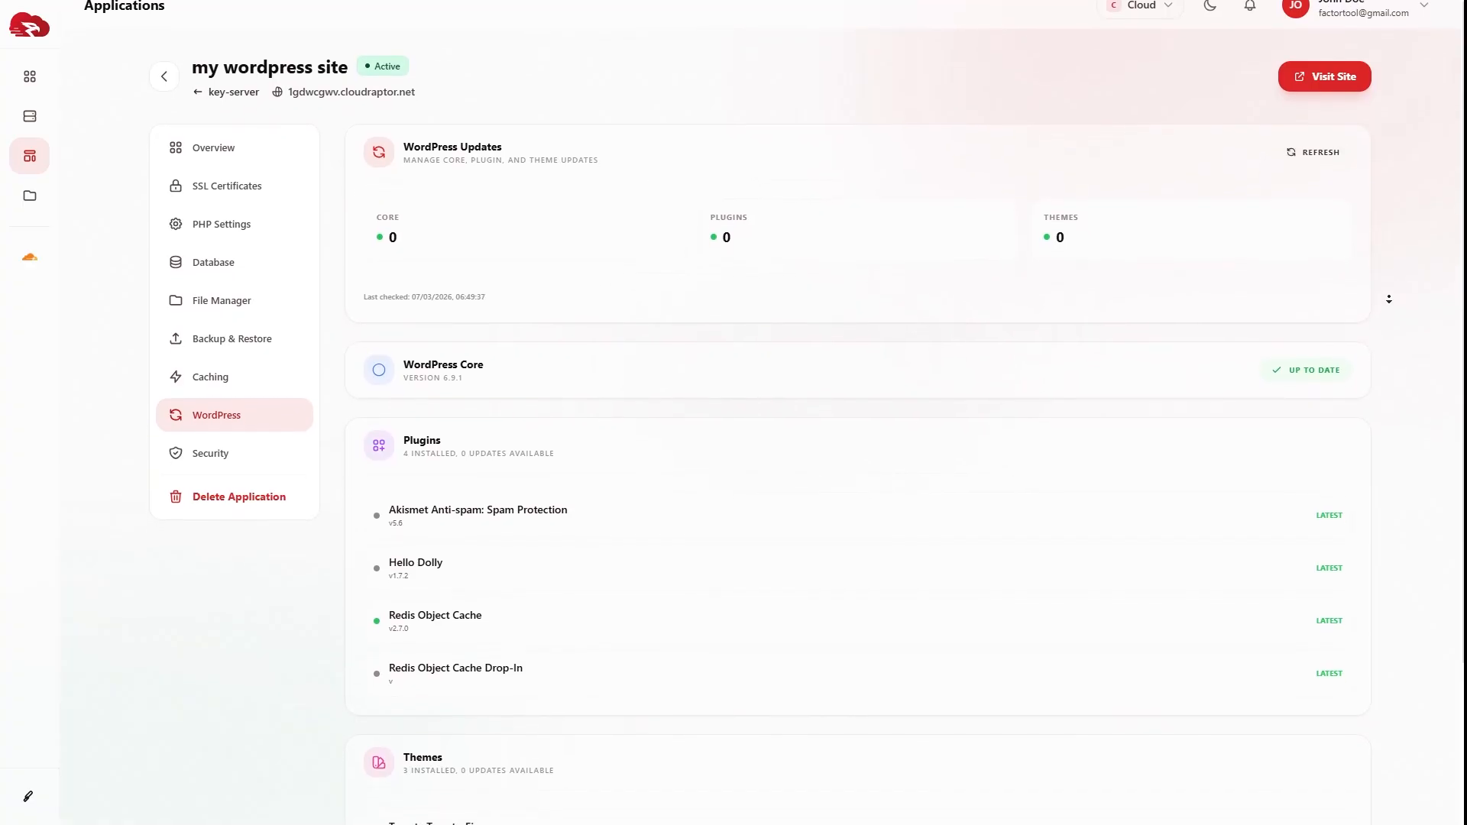
scroll(1389, 299, down, 1)
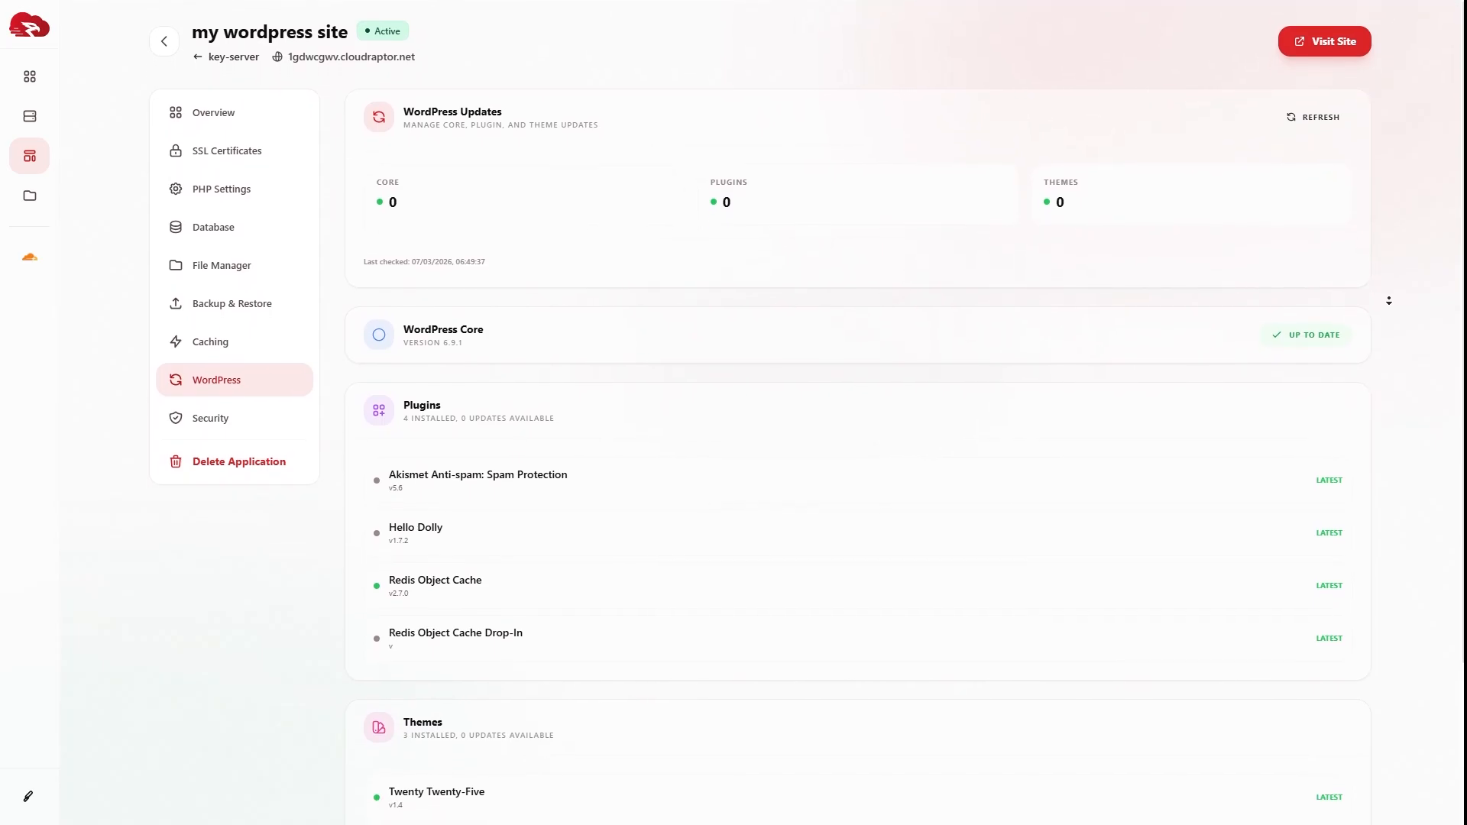
middle_click(1389, 299)
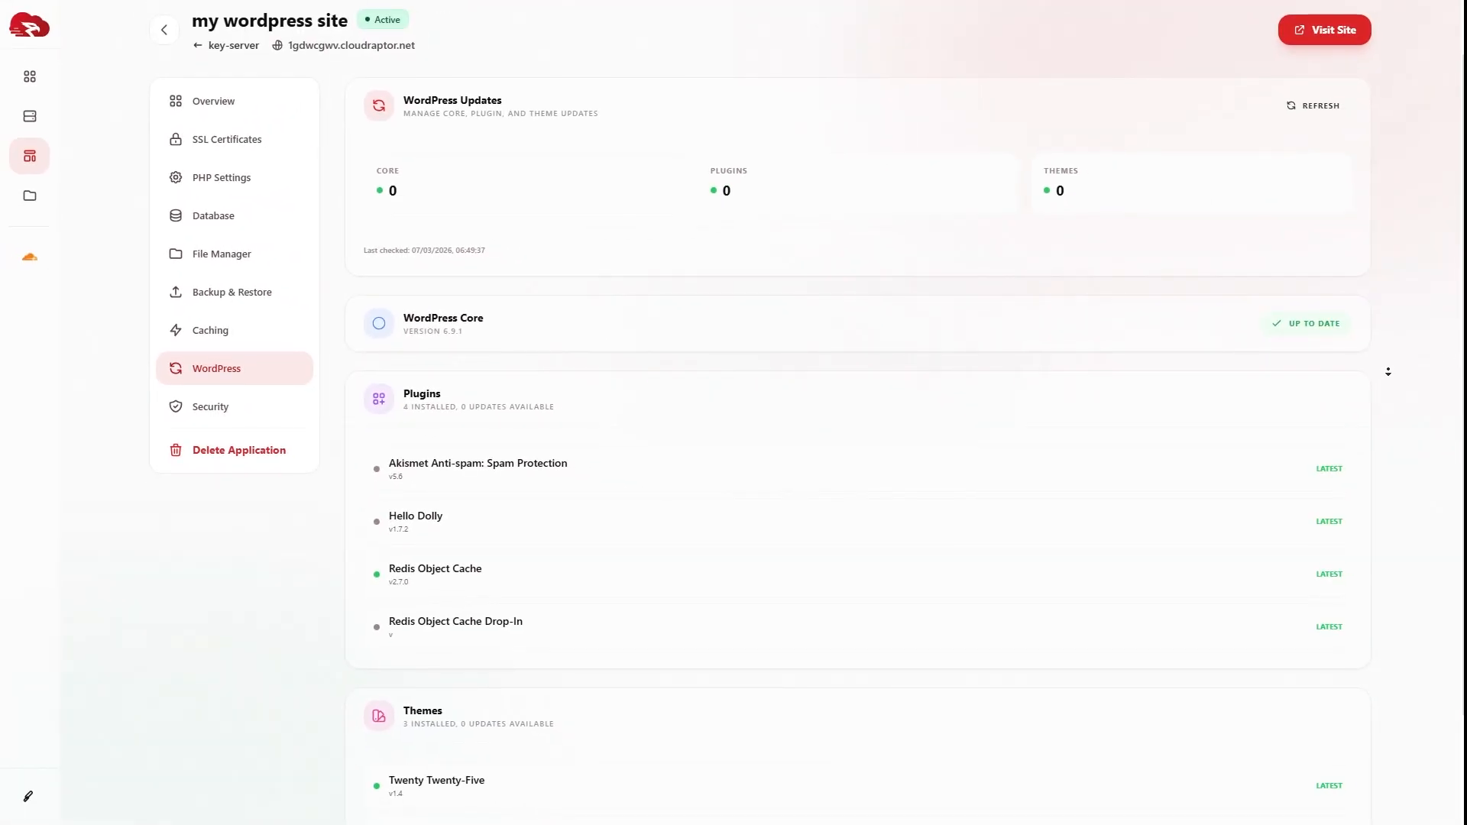
scroll(1386, 370, down, 1)
scroll(1393, 374, down, 2)
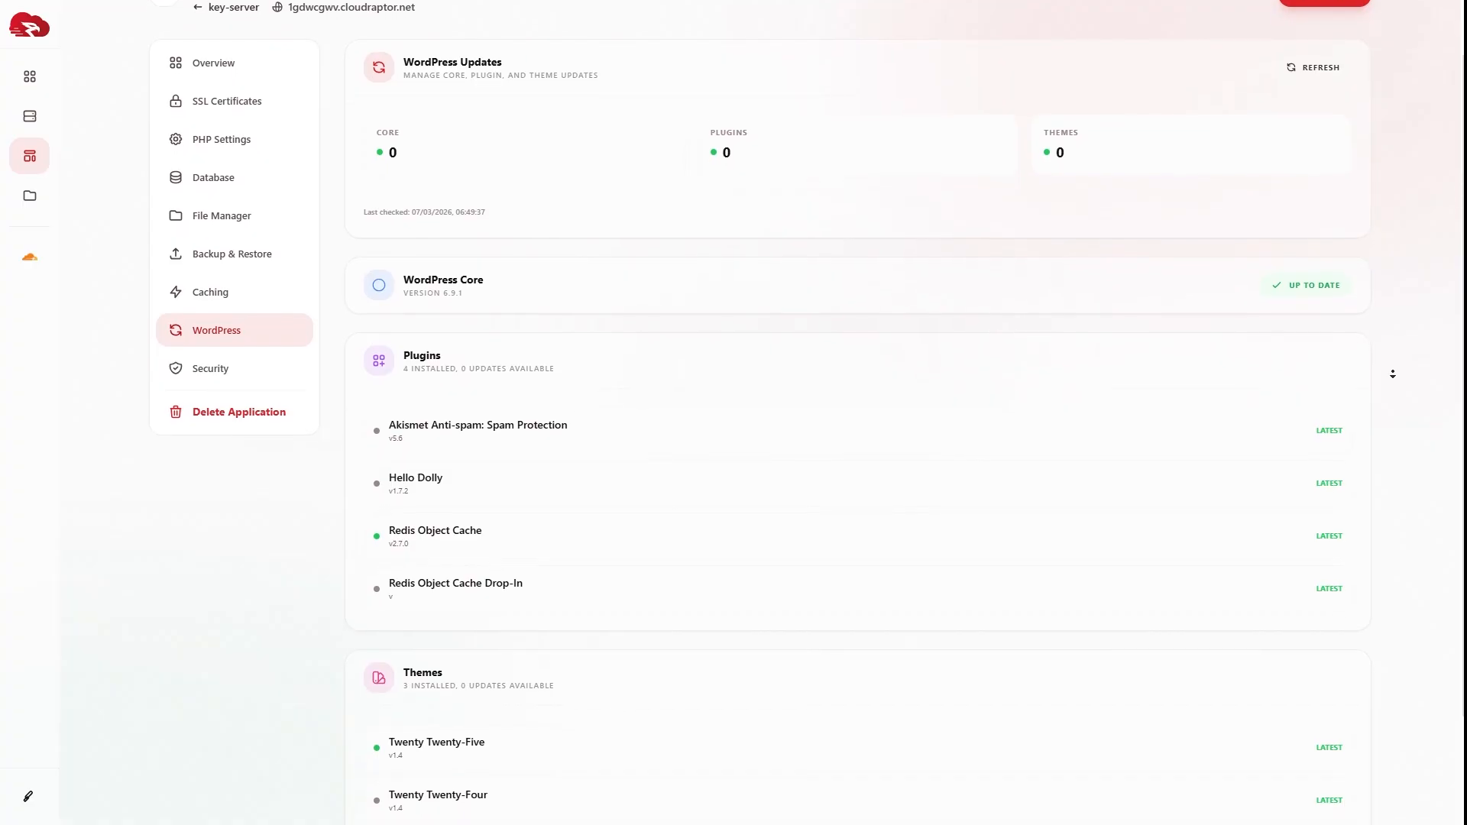
scroll(1392, 374, down, 2)
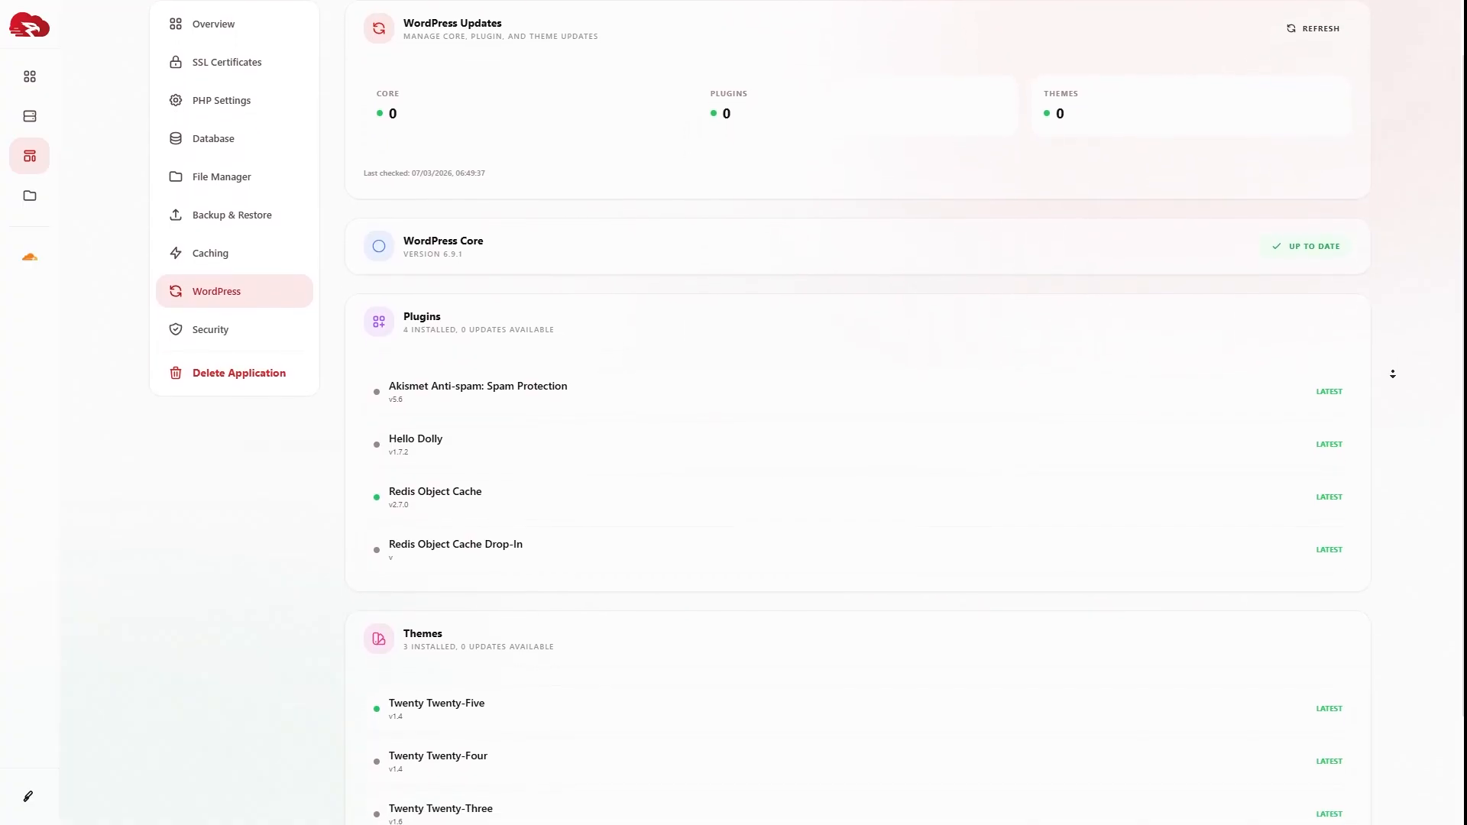
scroll(1392, 373, down, 1)
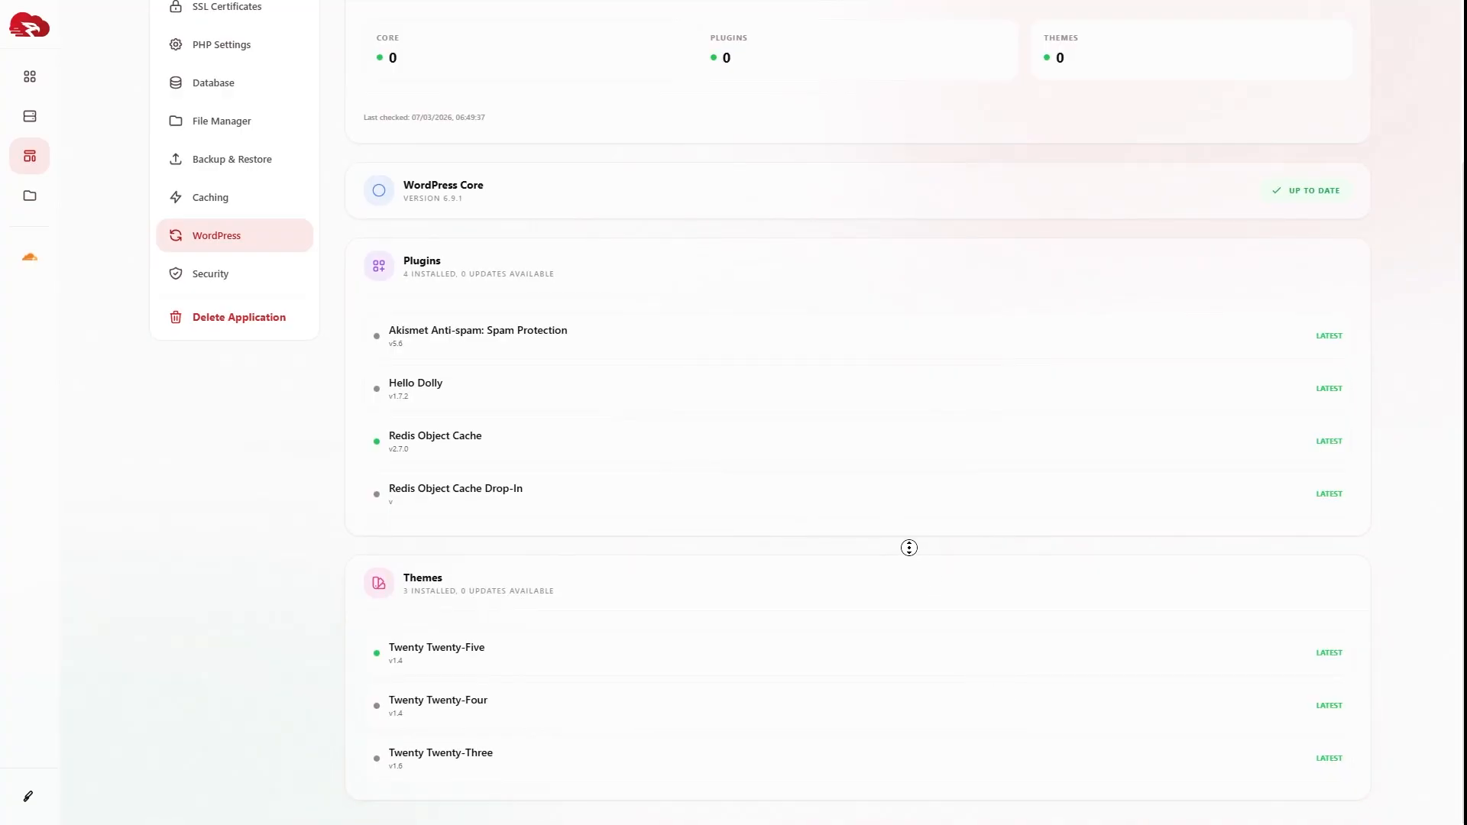
scroll(909, 535, up, 1)
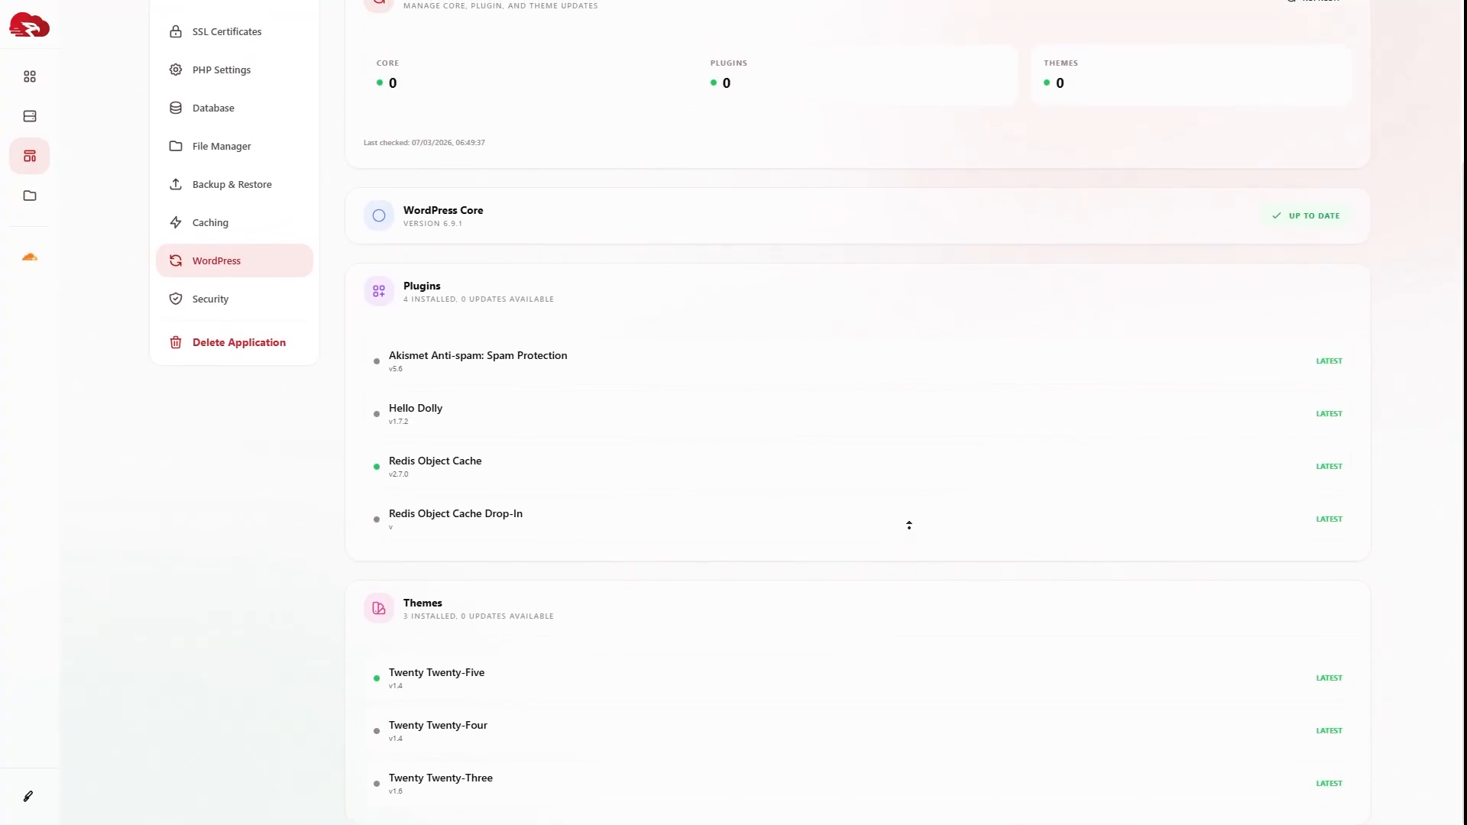
scroll(908, 525, up, 1)
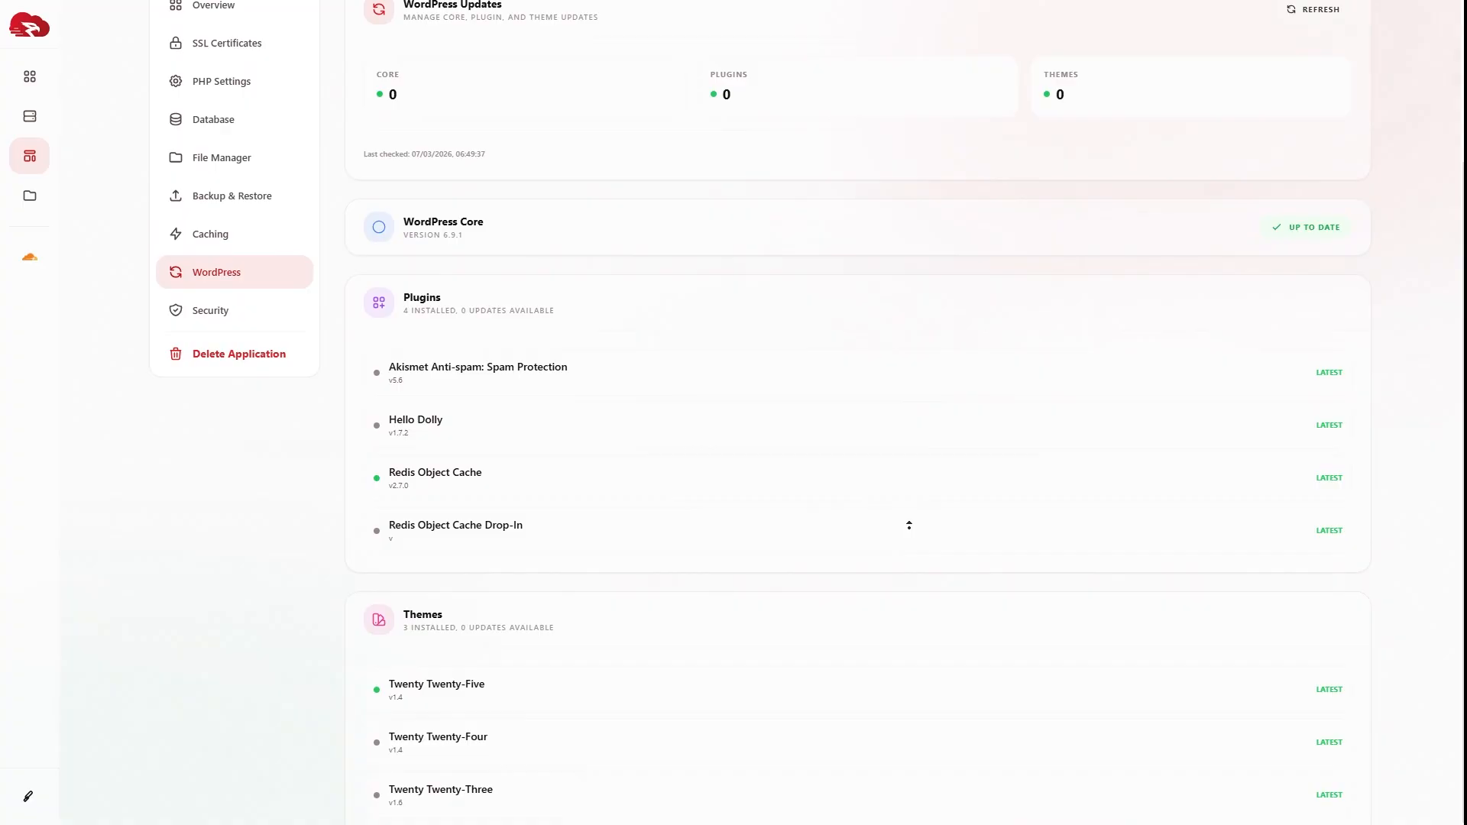
Step: Open the site's security settings and run a WordPress core integrity scan
click(276, 321)
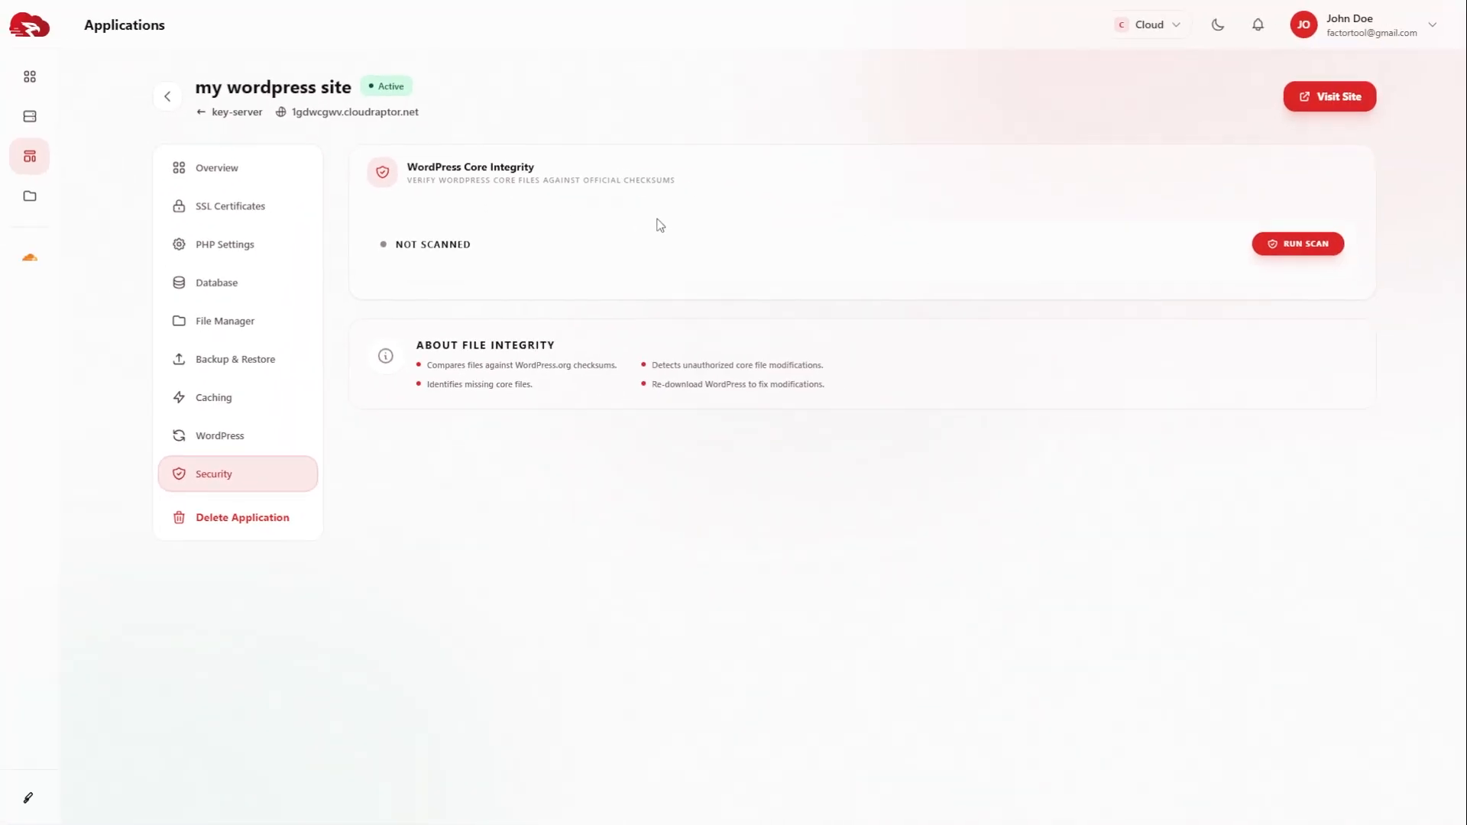
click(1288, 243)
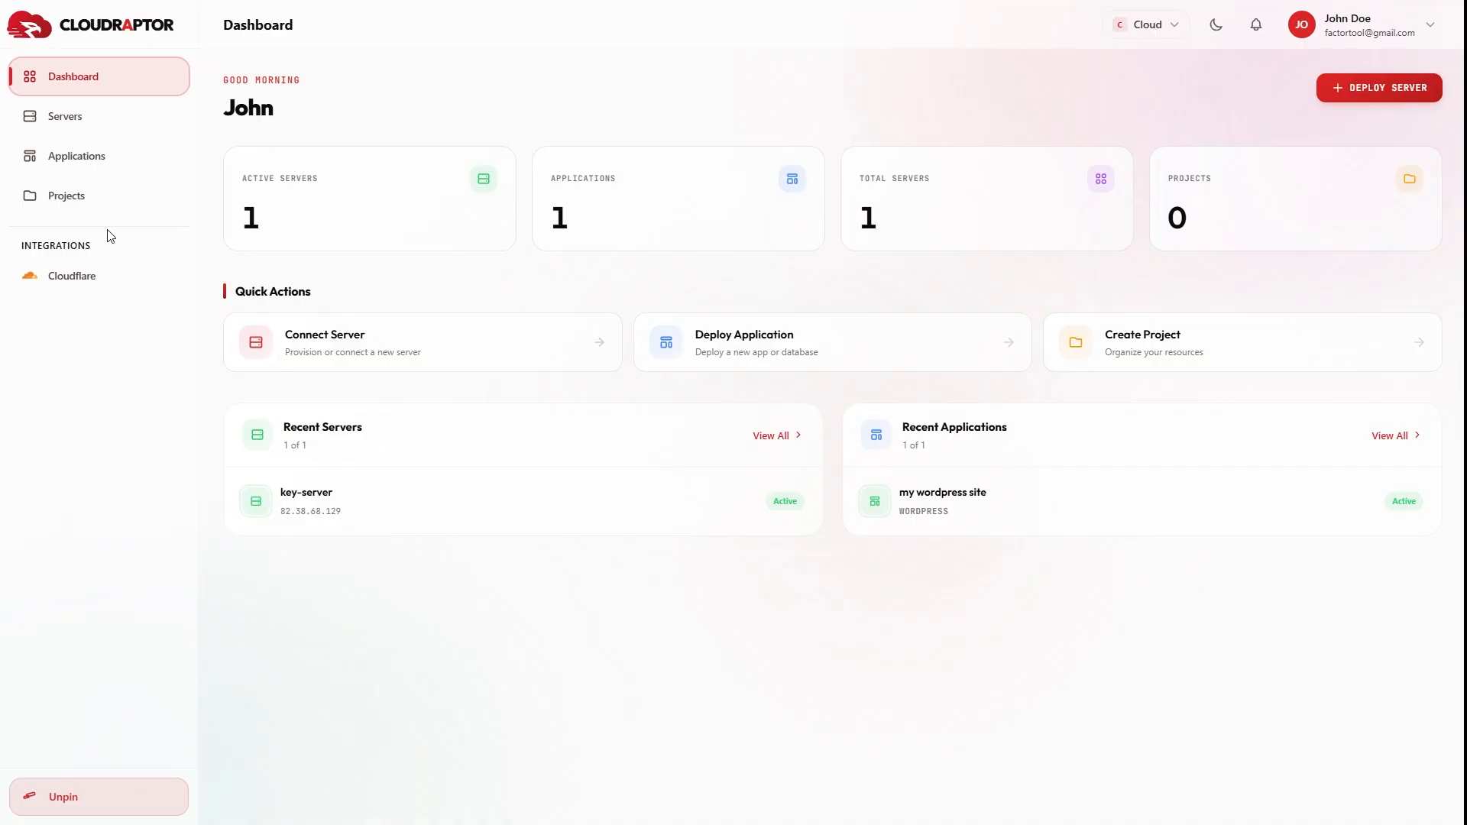
Step: Create a new project named "ecom" with the description "description"
click(75, 211)
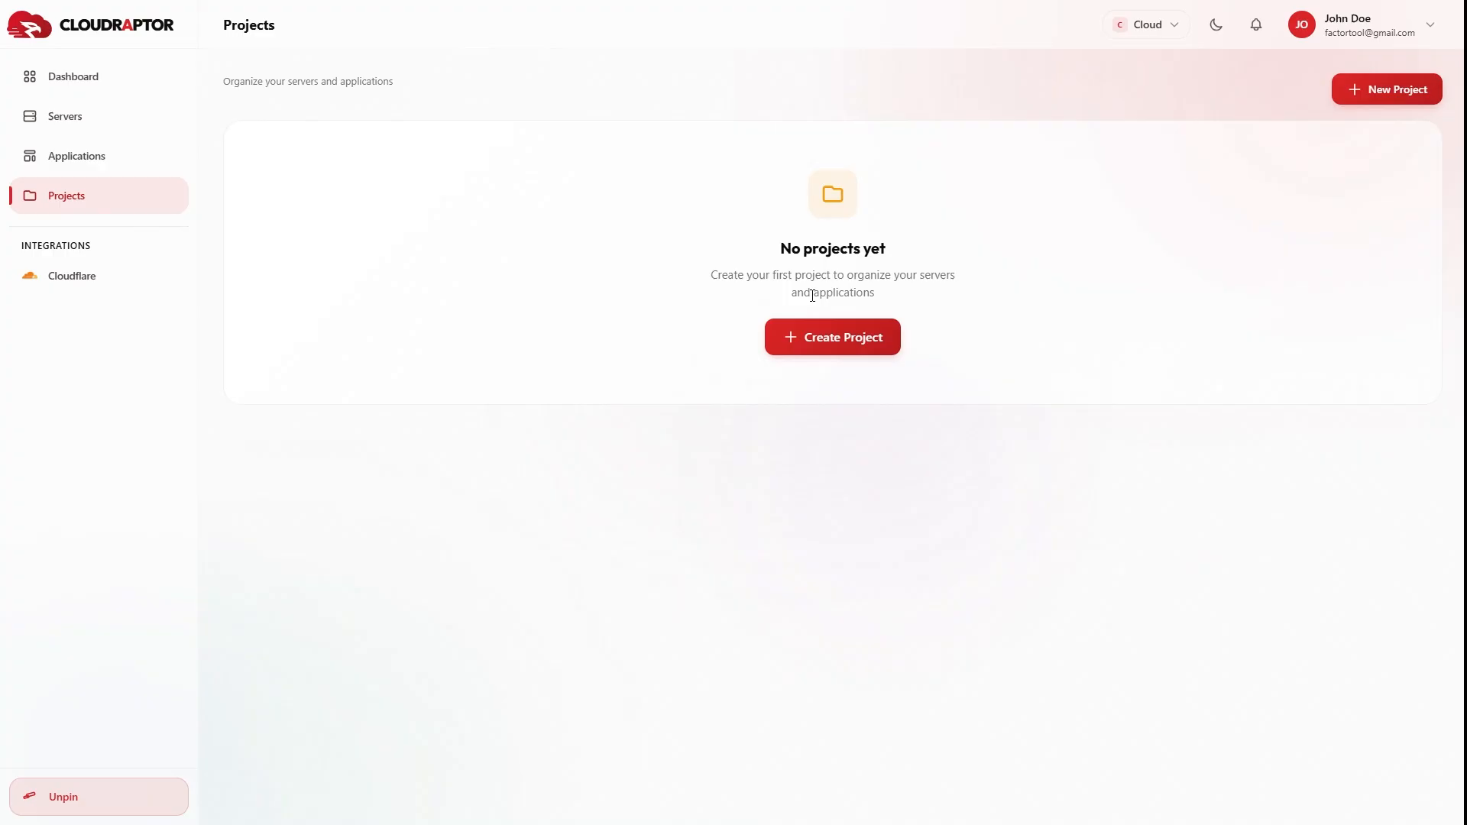
click(840, 344)
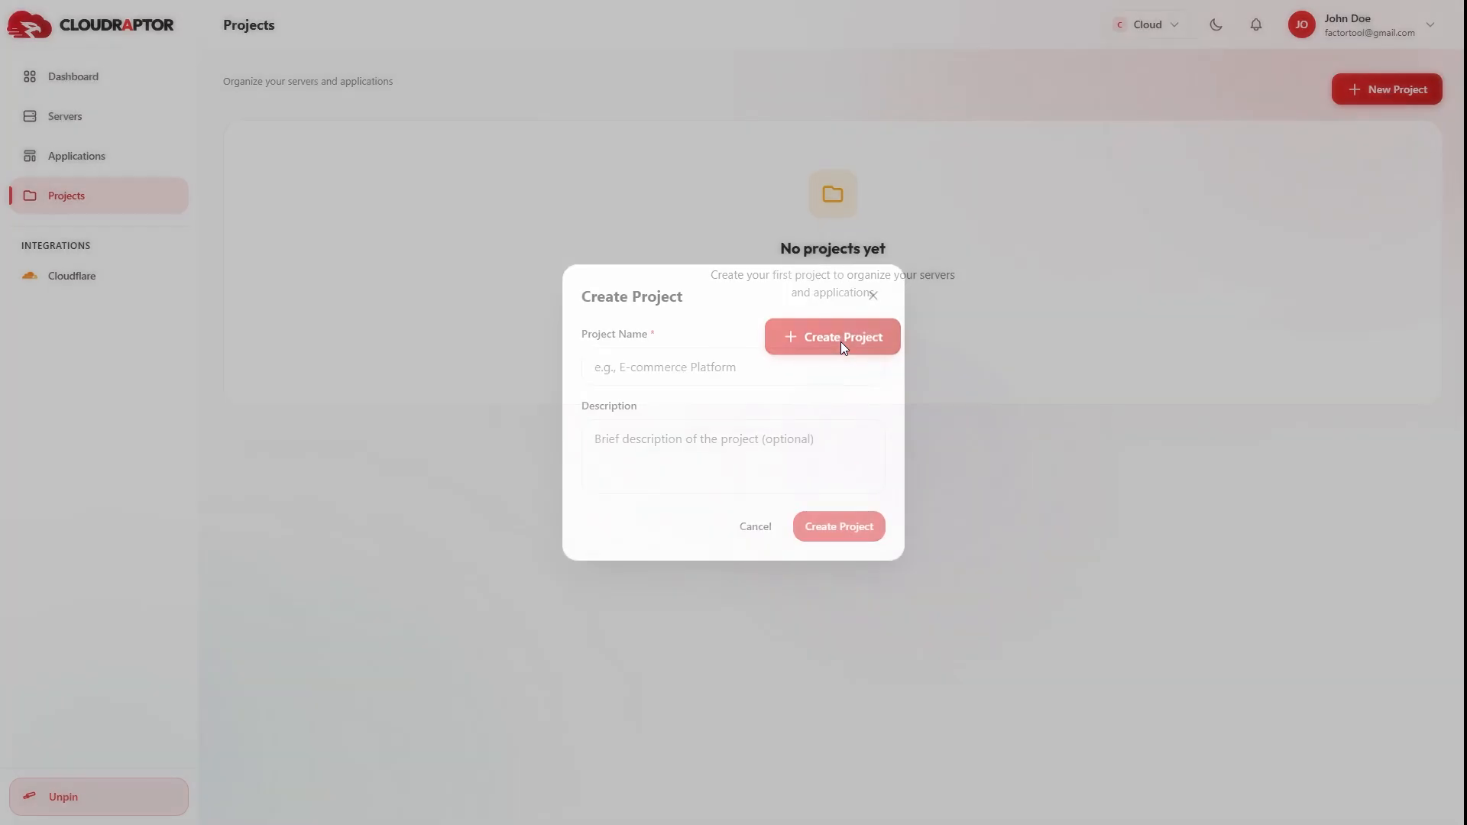
click(785, 374)
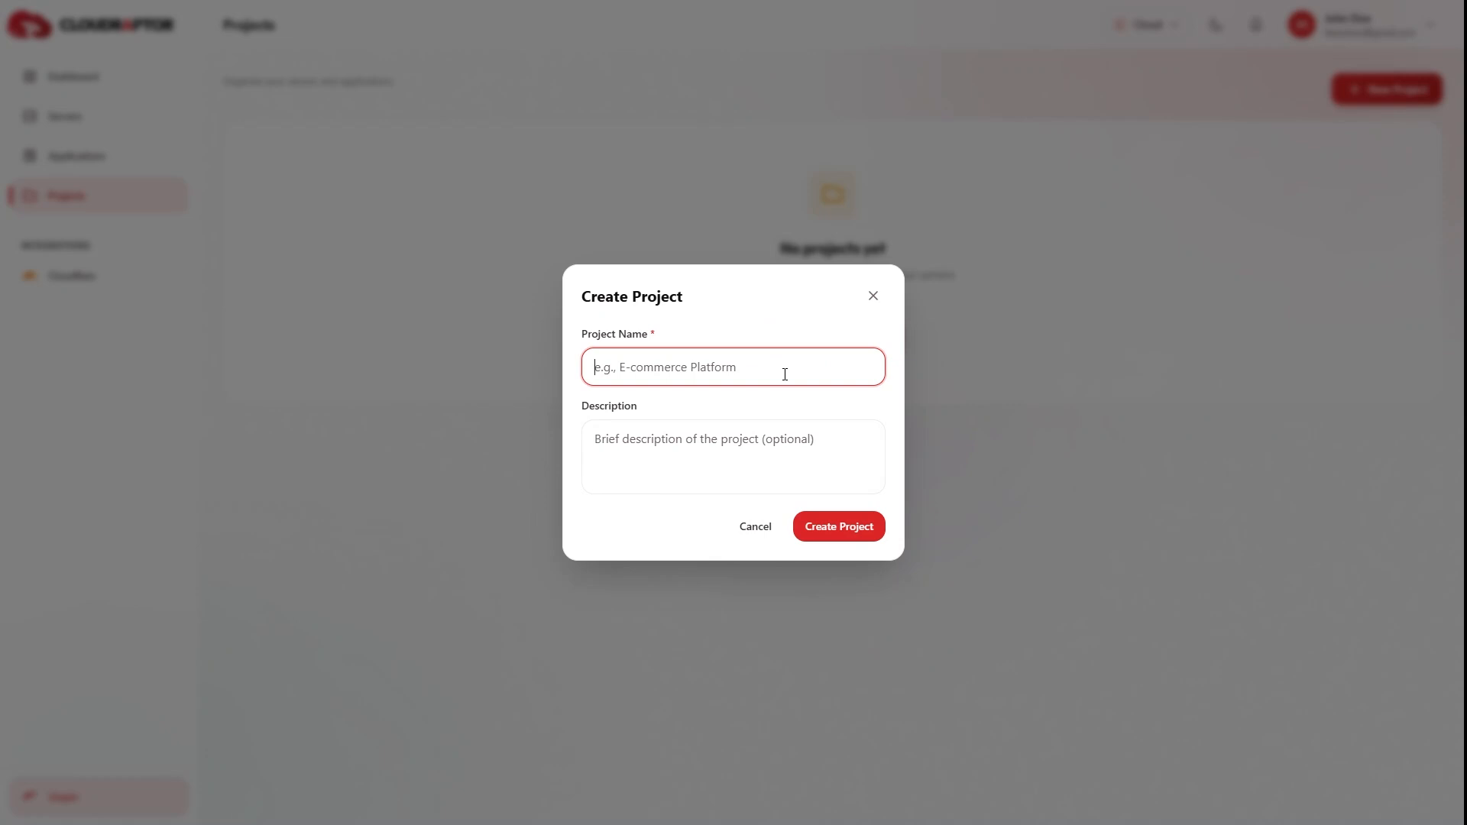
text(ecom)
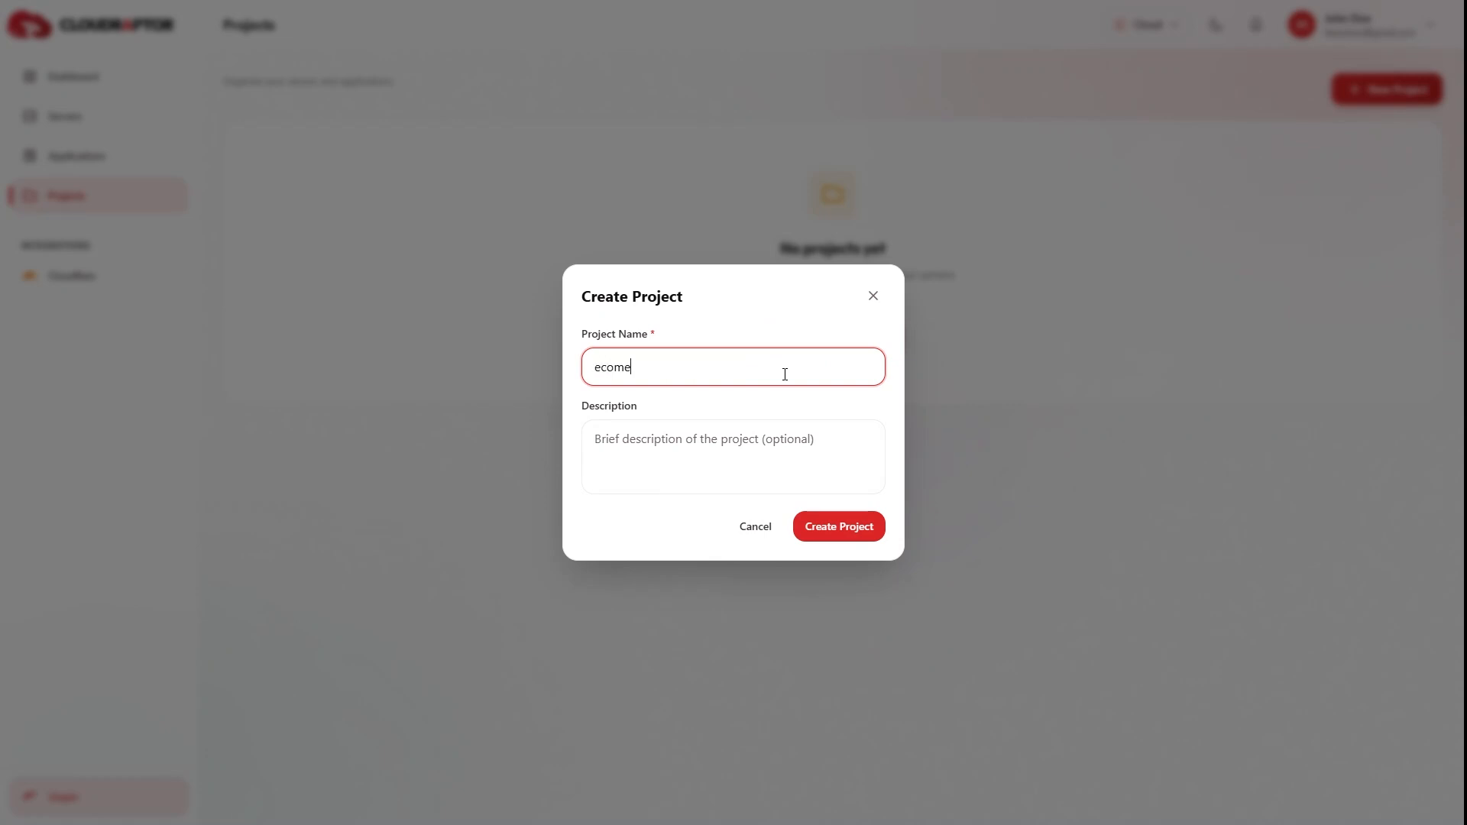
key(Tab)
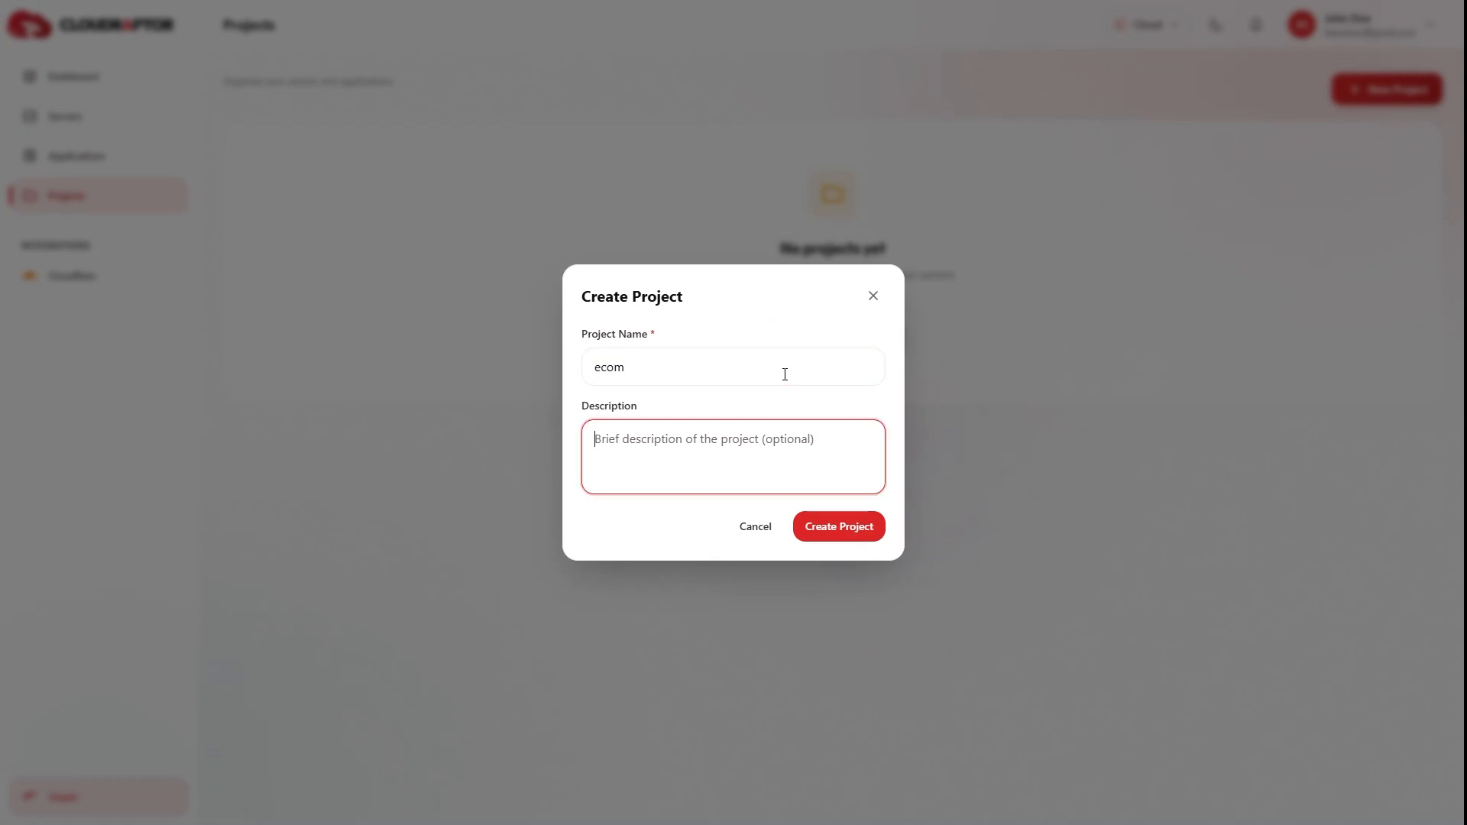
text(description)
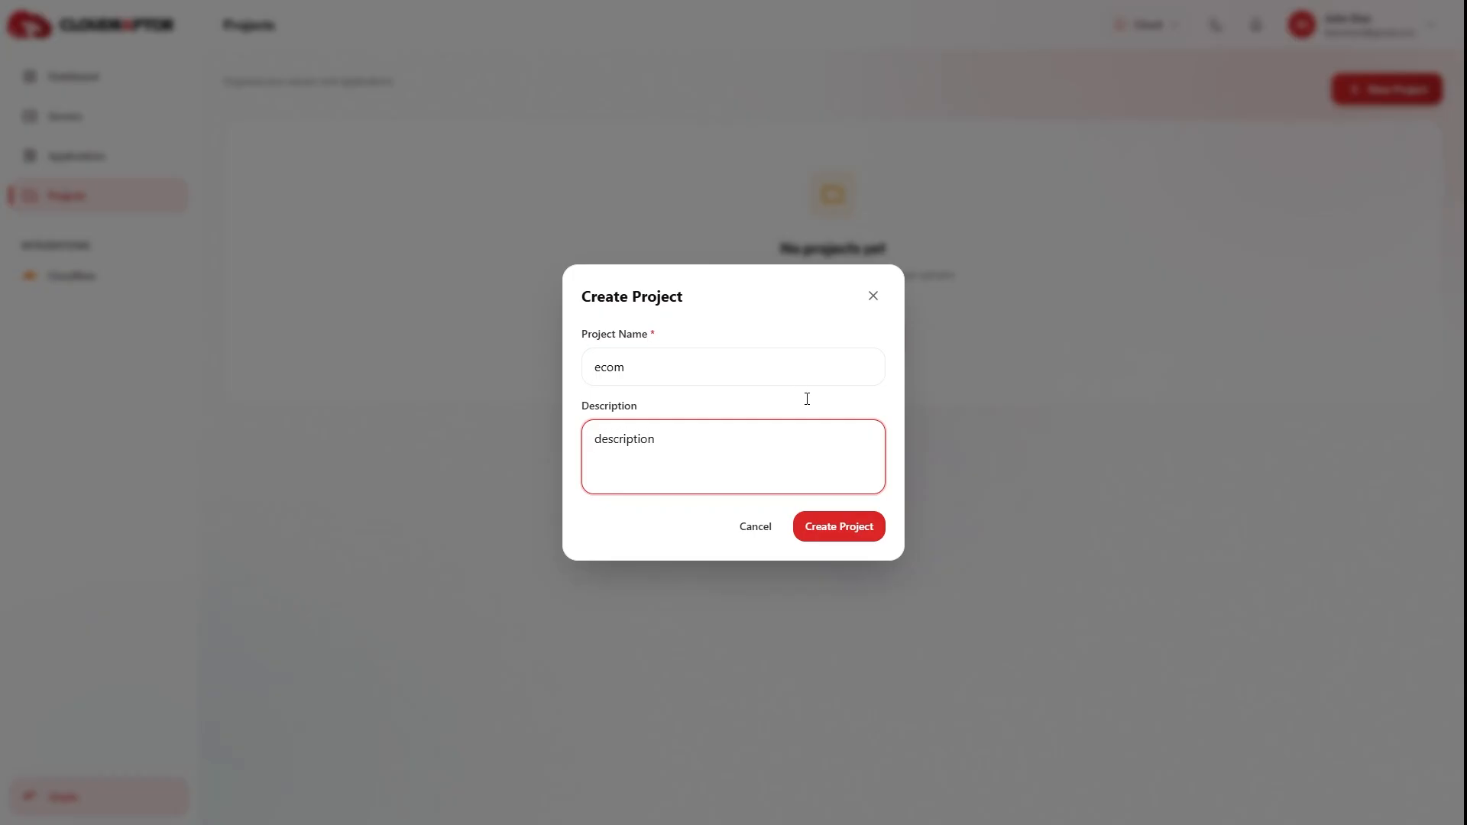
click(836, 530)
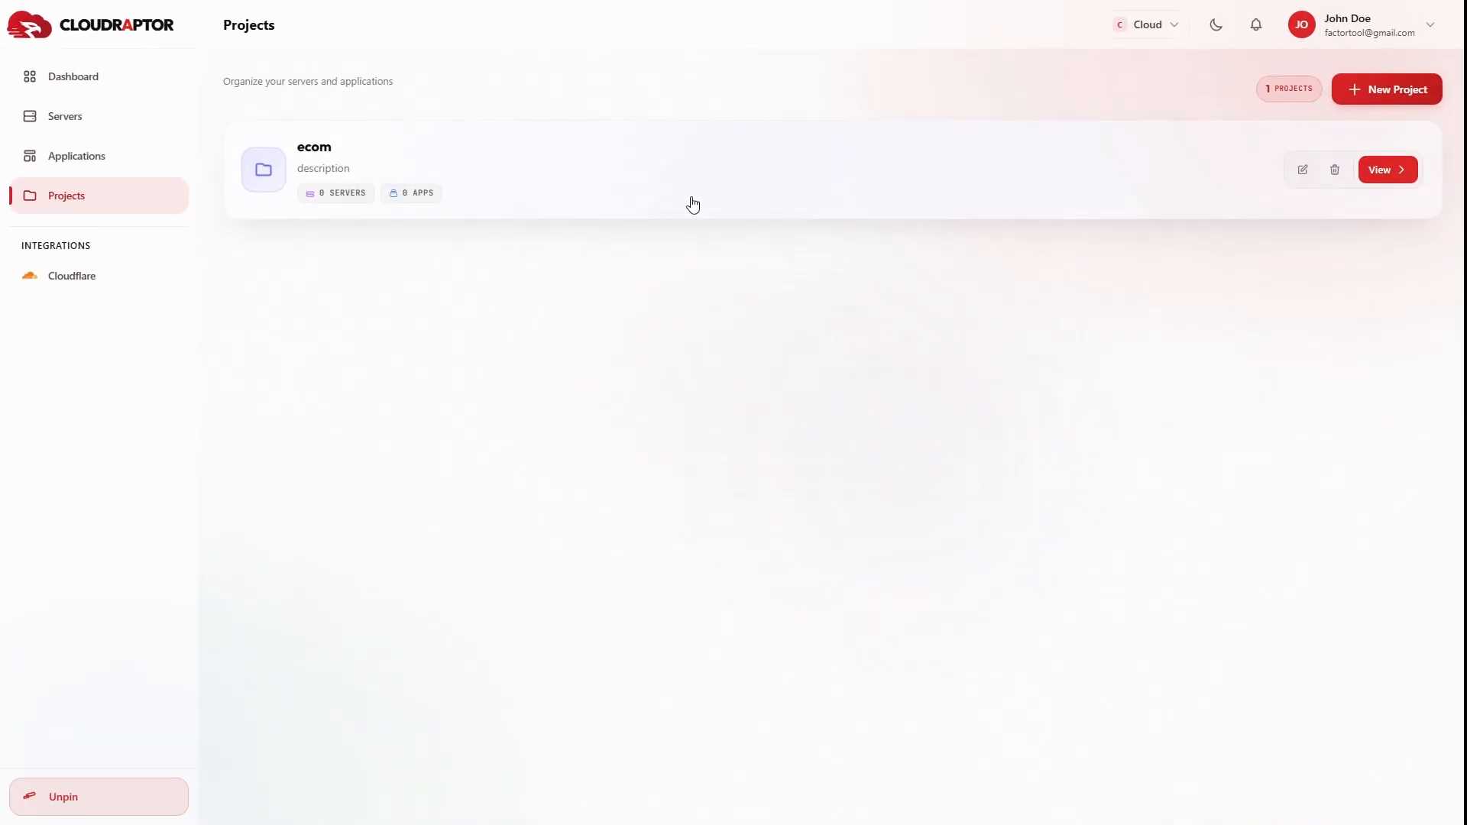
Step: Open the ecom project and assign key-server to its resources, saving the change
click(762, 195)
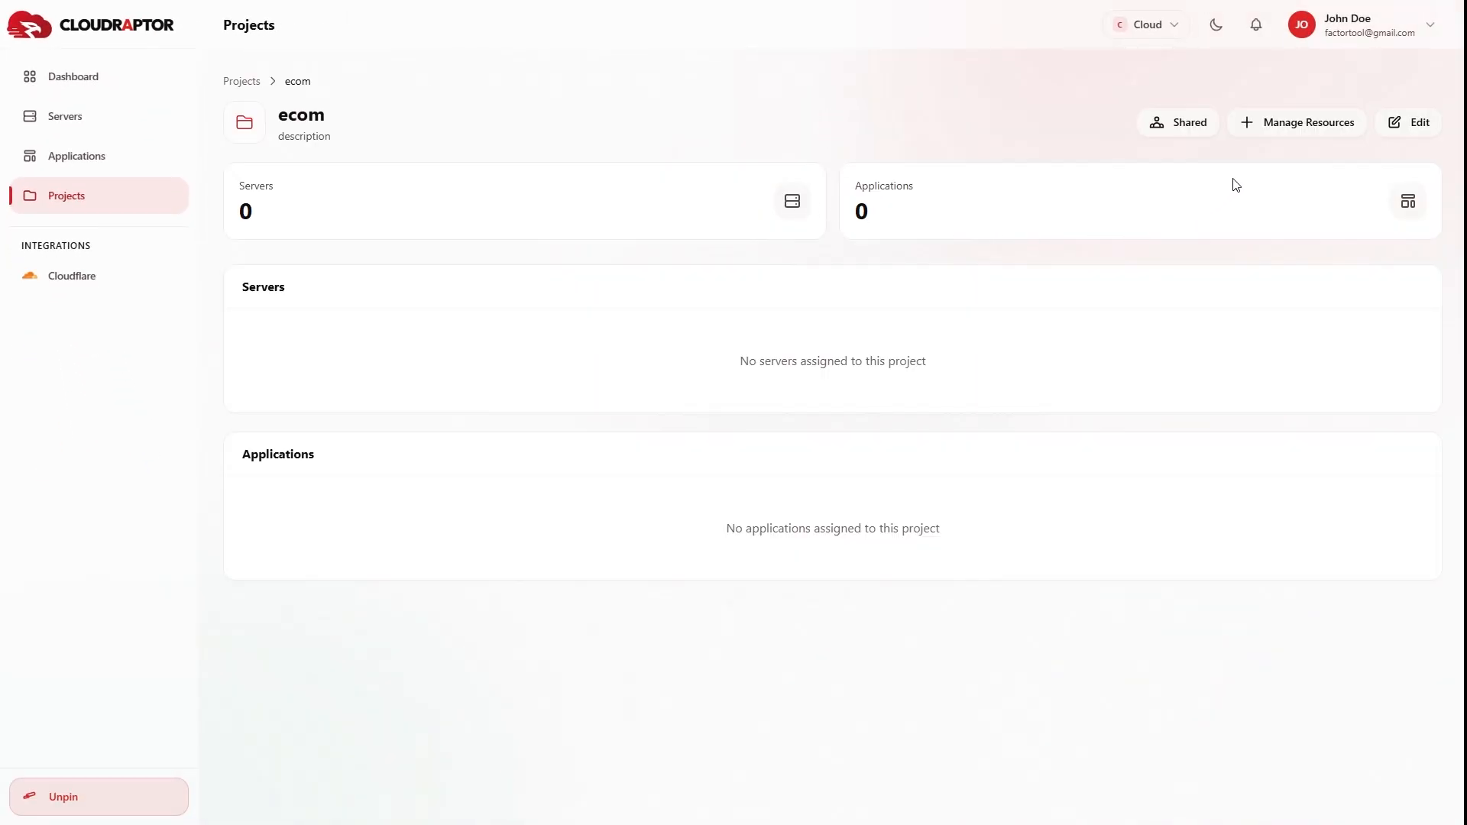
click(1293, 130)
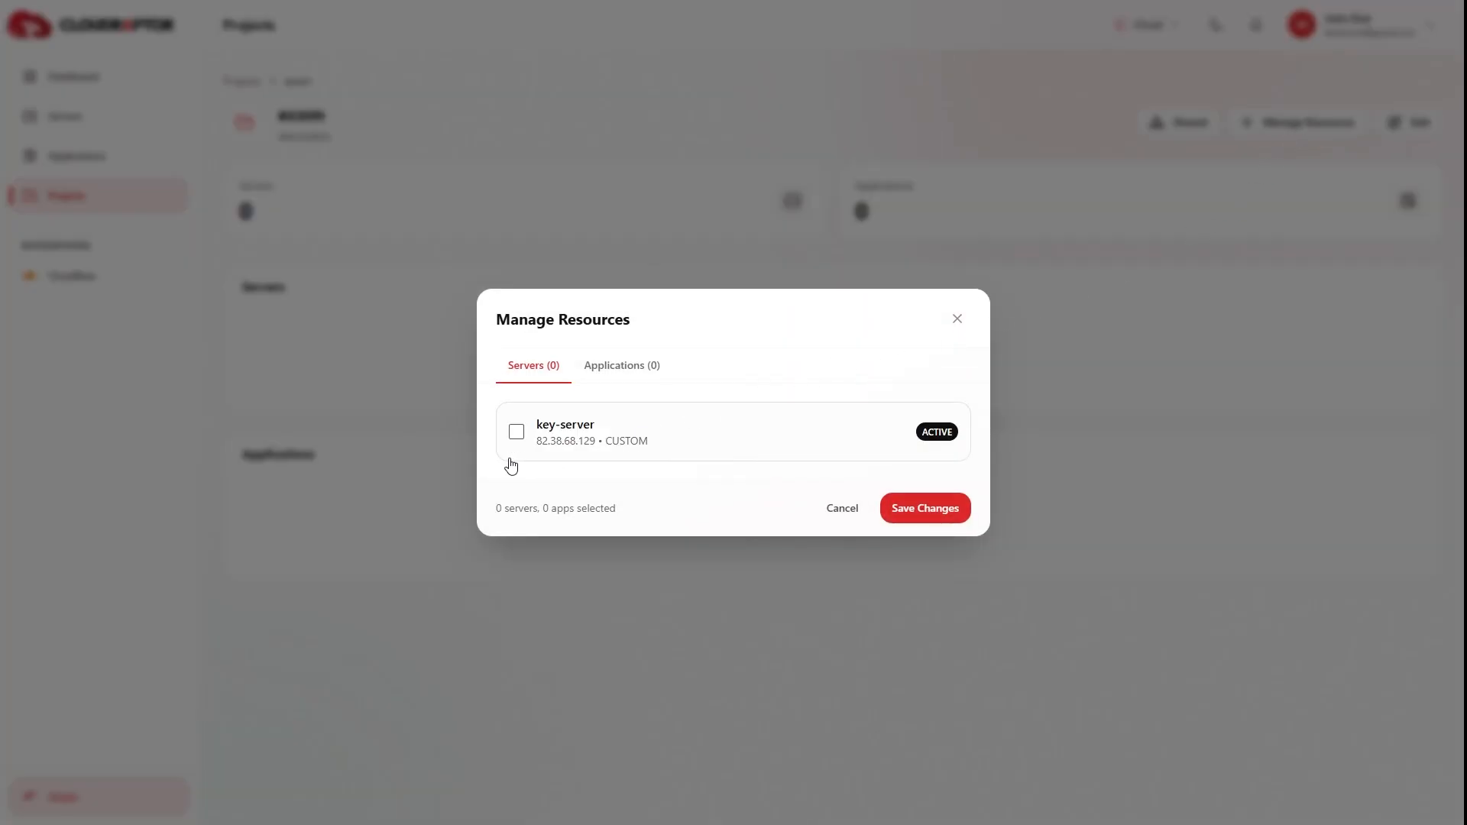
click(516, 432)
click(908, 508)
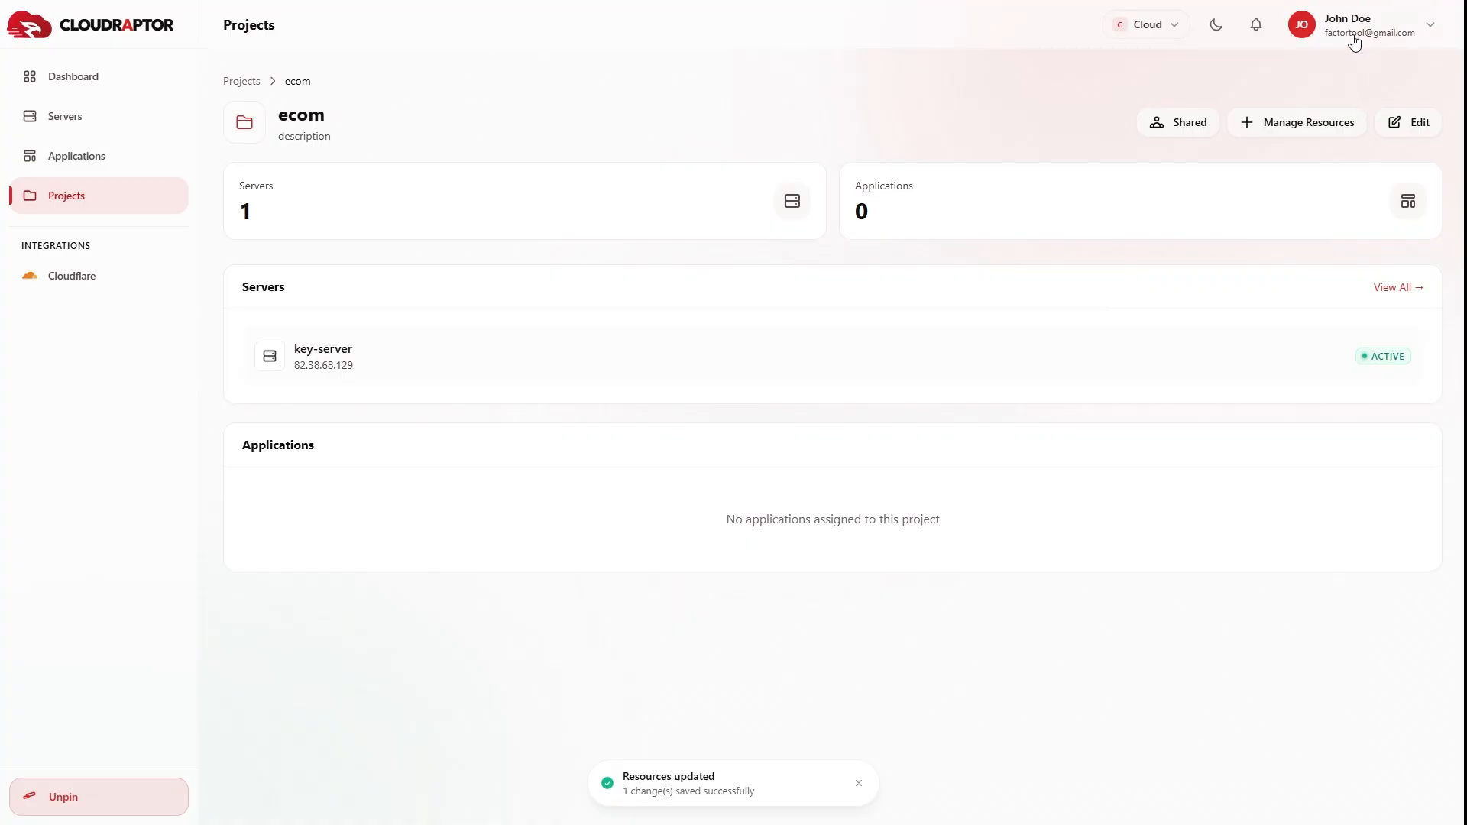
Step: Open the account's team management page and review its heading and member list
click(1354, 42)
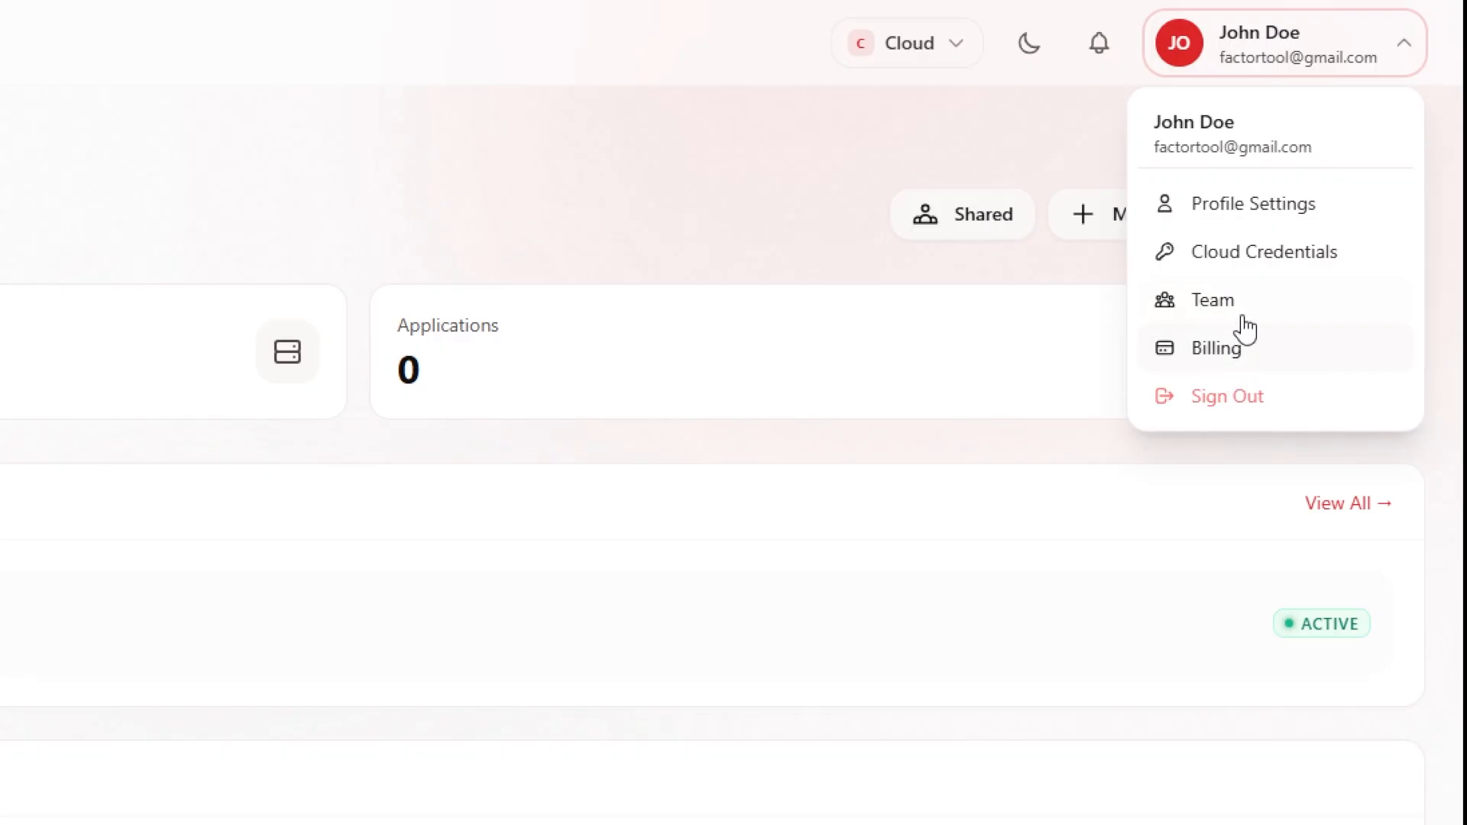
click(1241, 310)
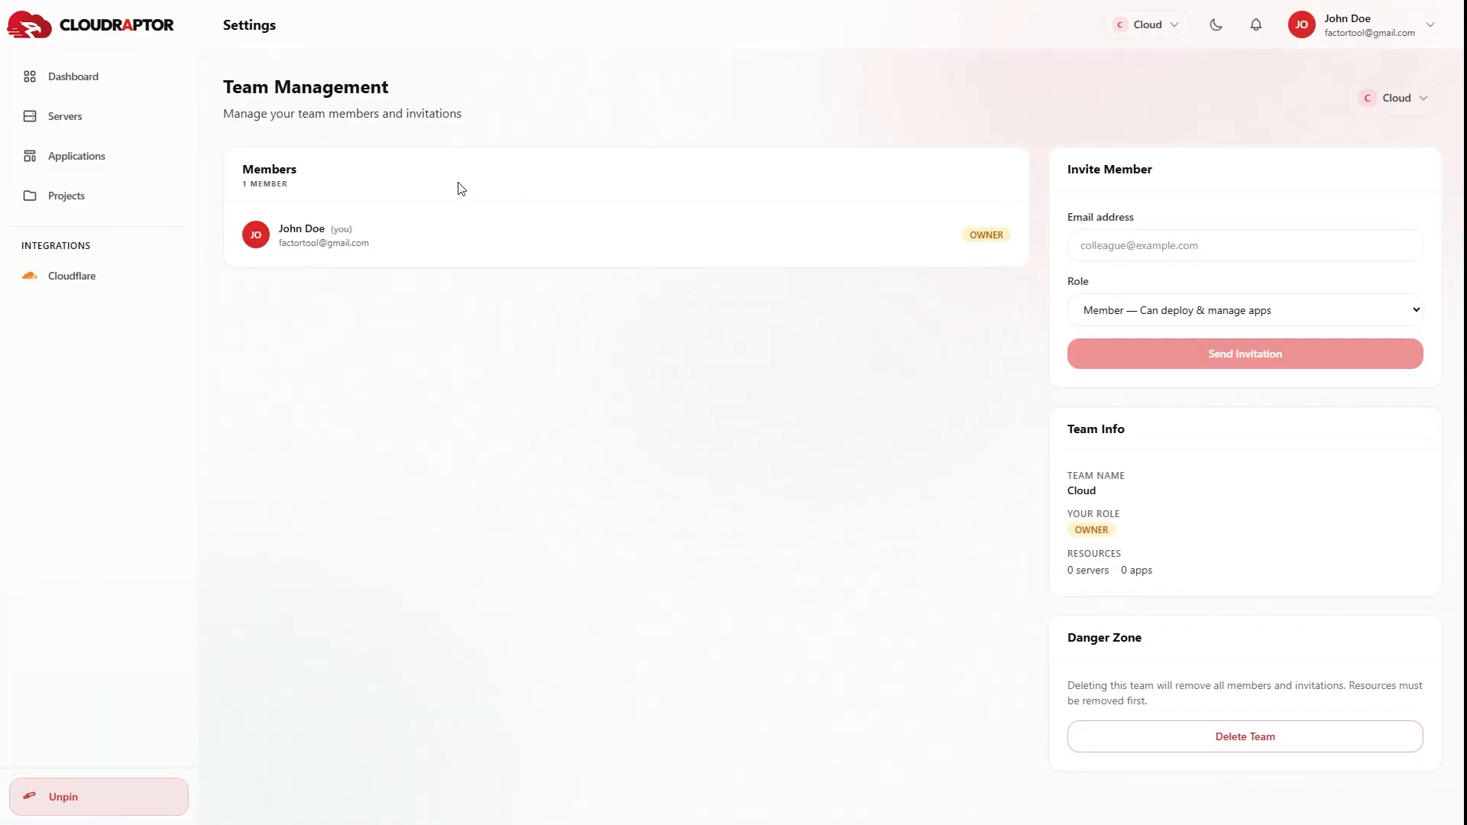
drag(473, 107, 213, 100)
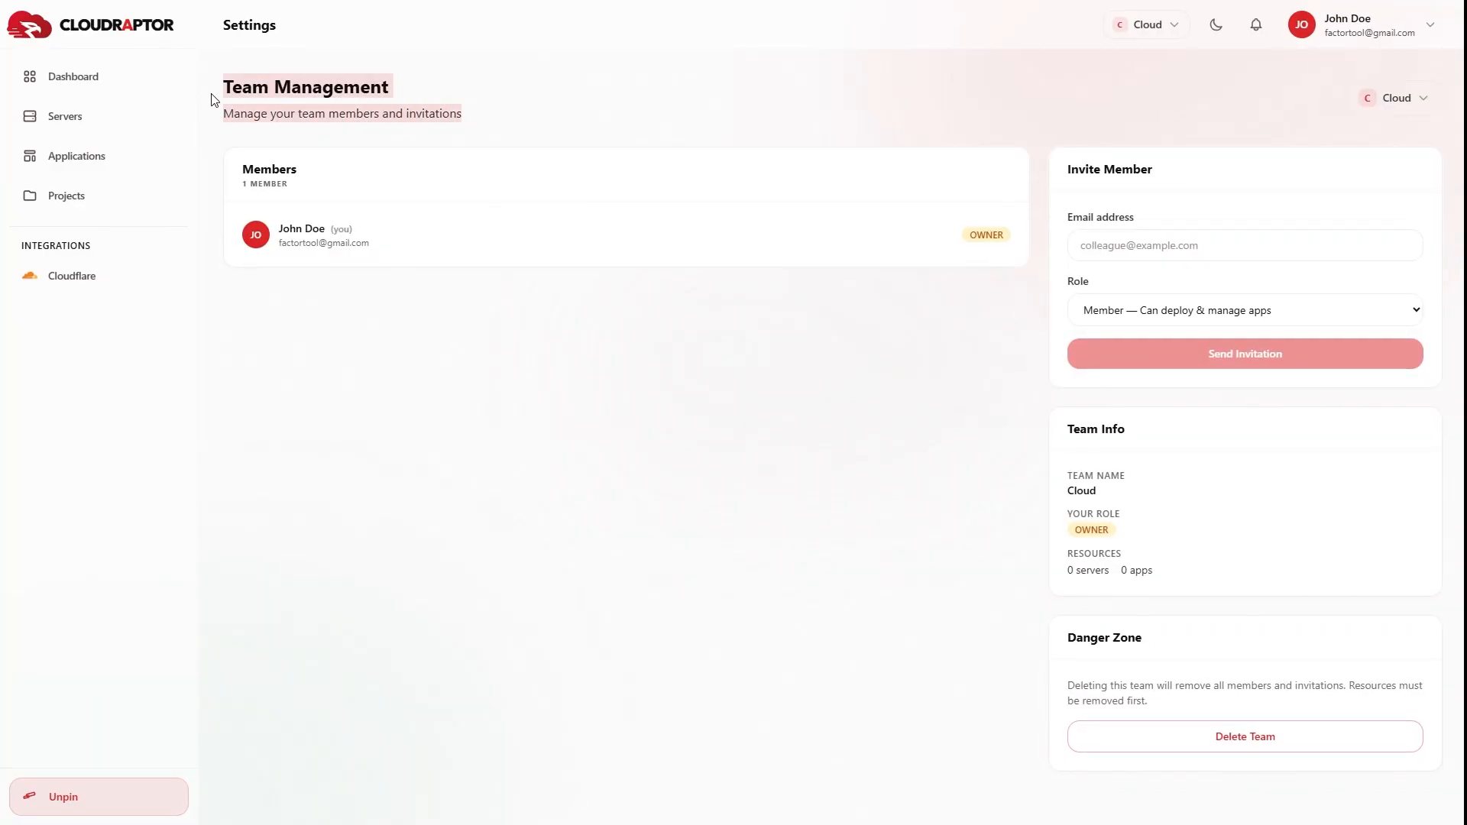
click(980, 275)
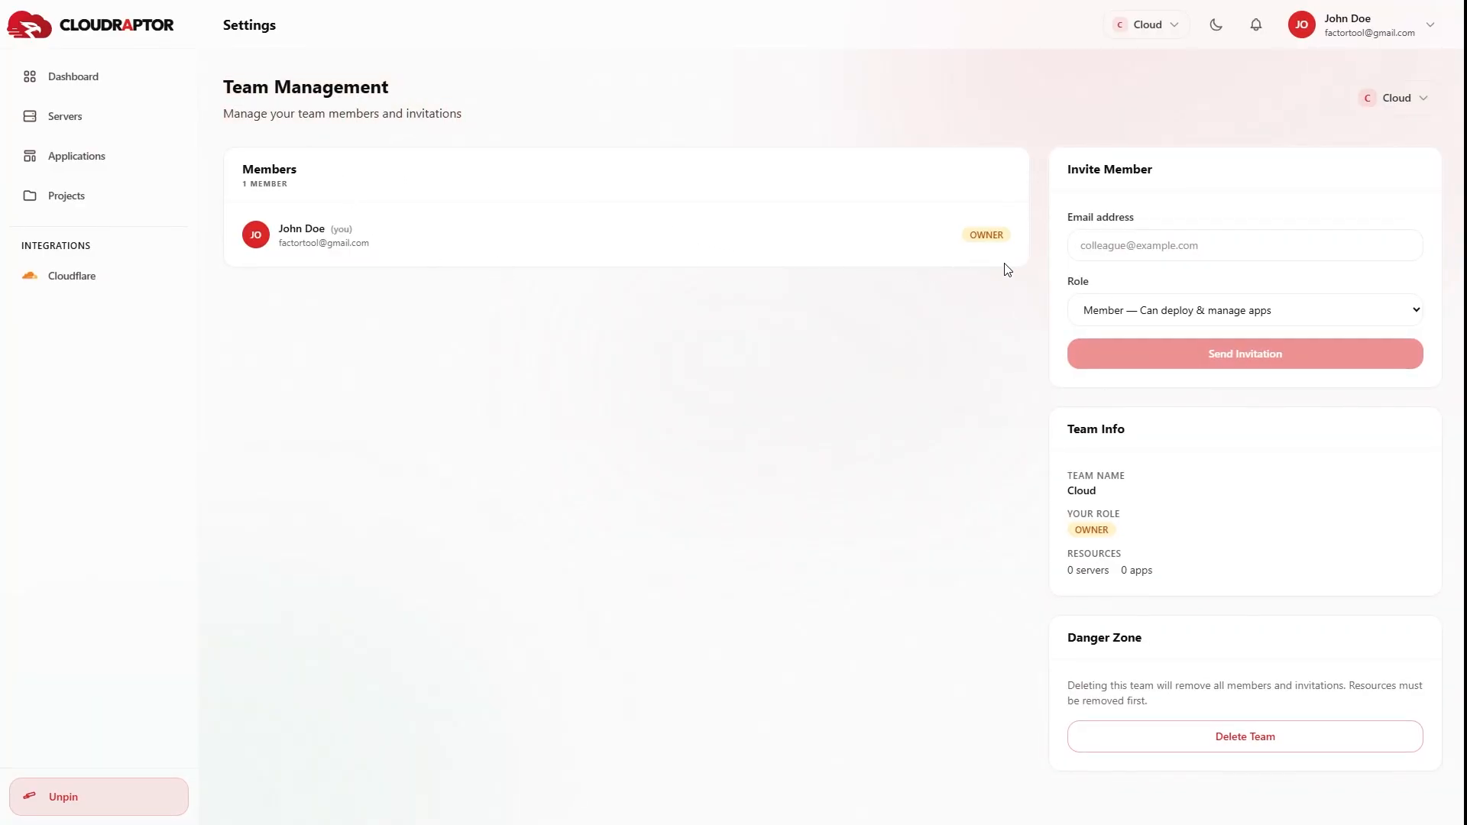
Step: Check the email field and the available member roles in the team invitation form without sending an invitation
click(1114, 257)
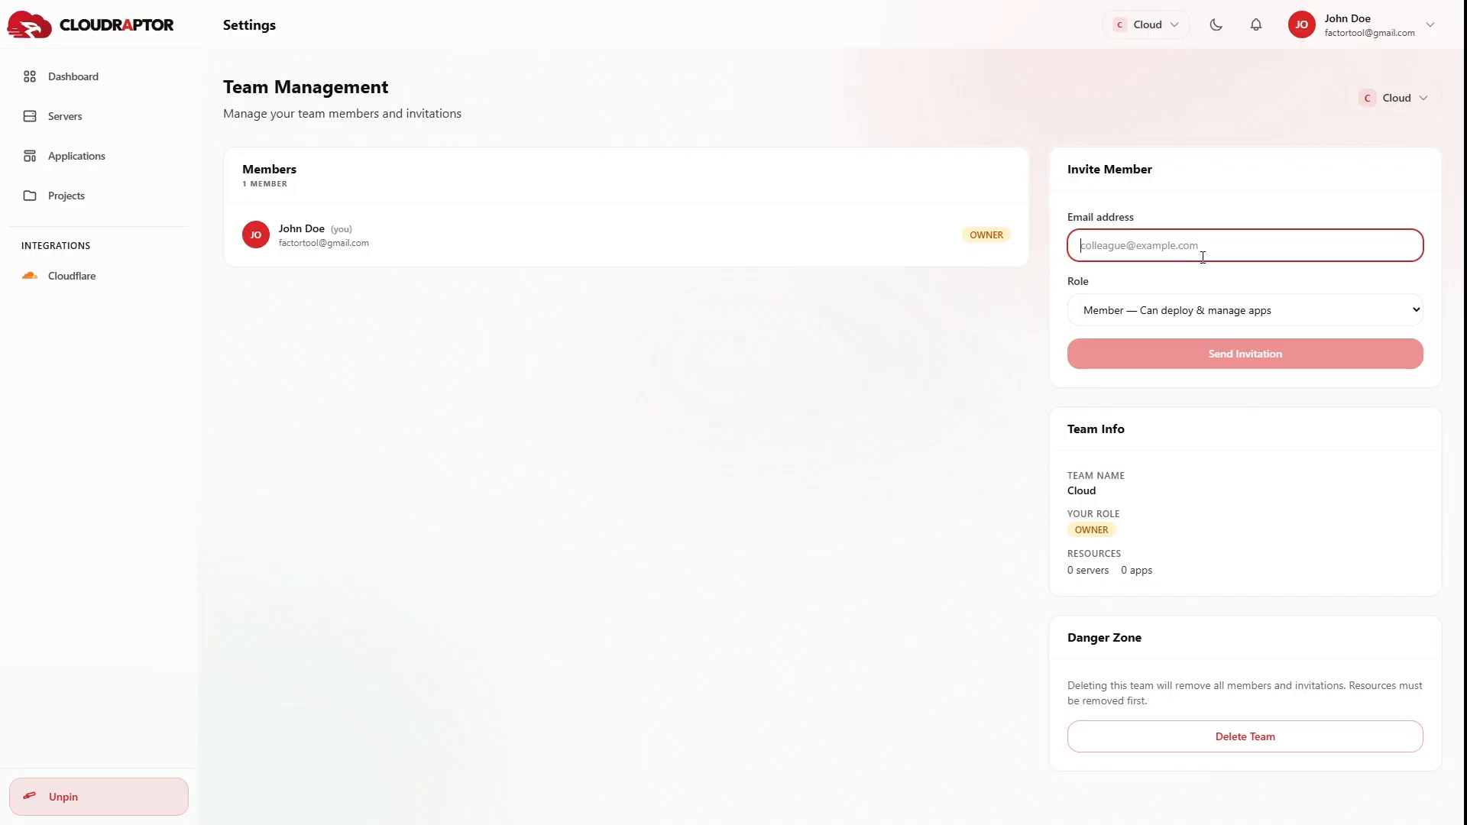
text(Z)
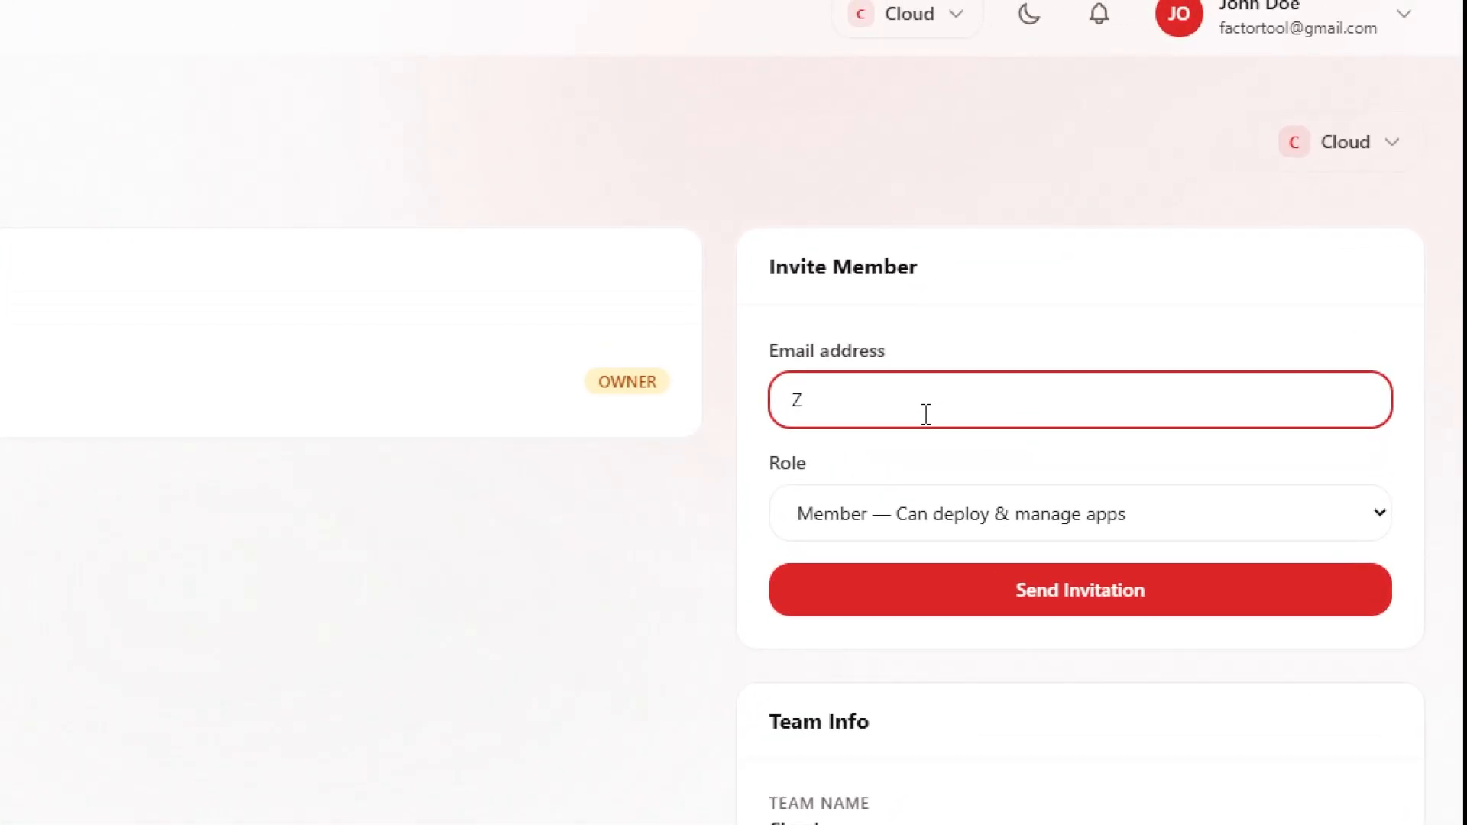
key(BackSpace)
scroll(927, 428, down, 2)
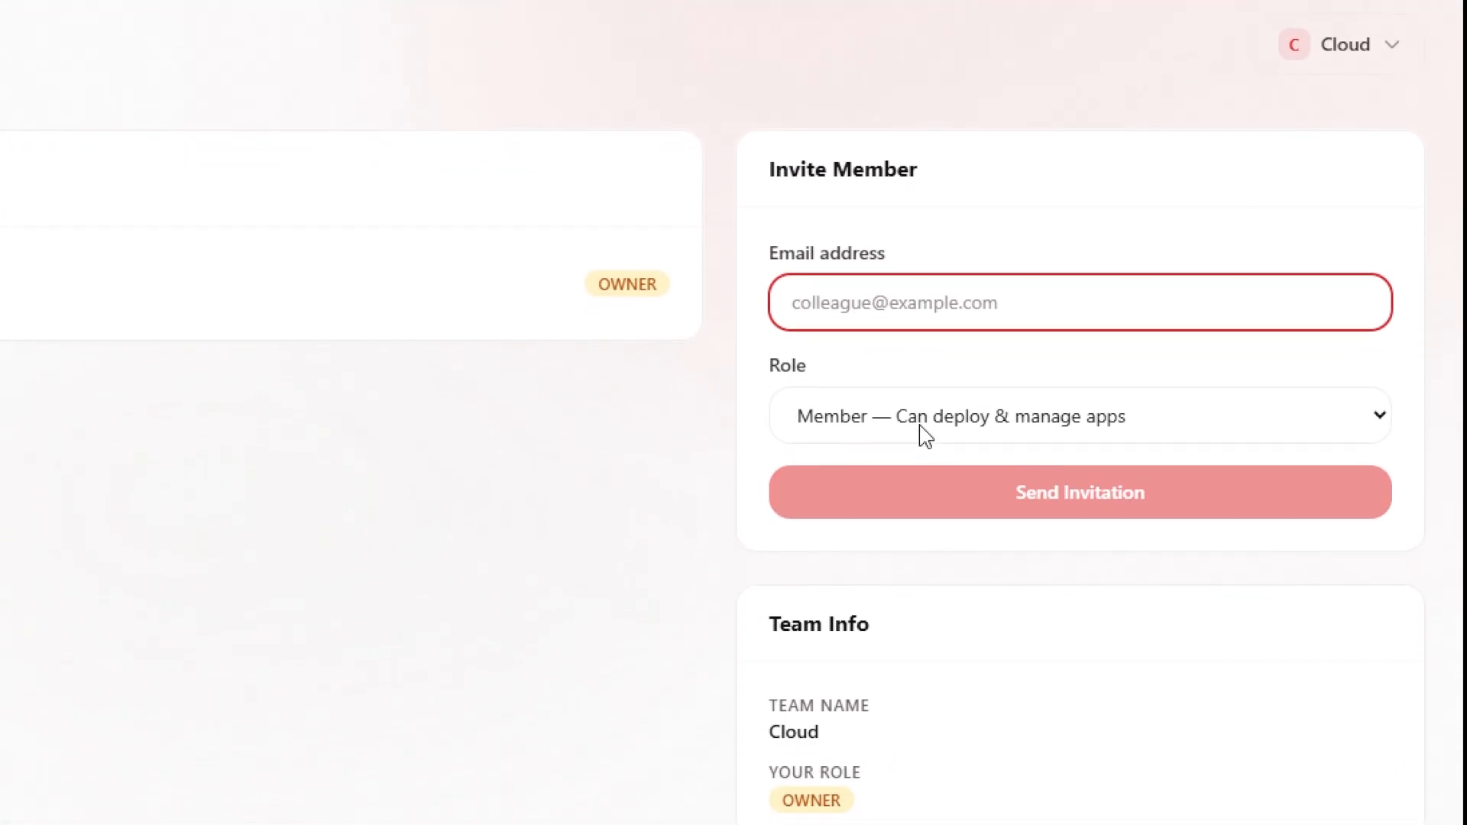
click(926, 436)
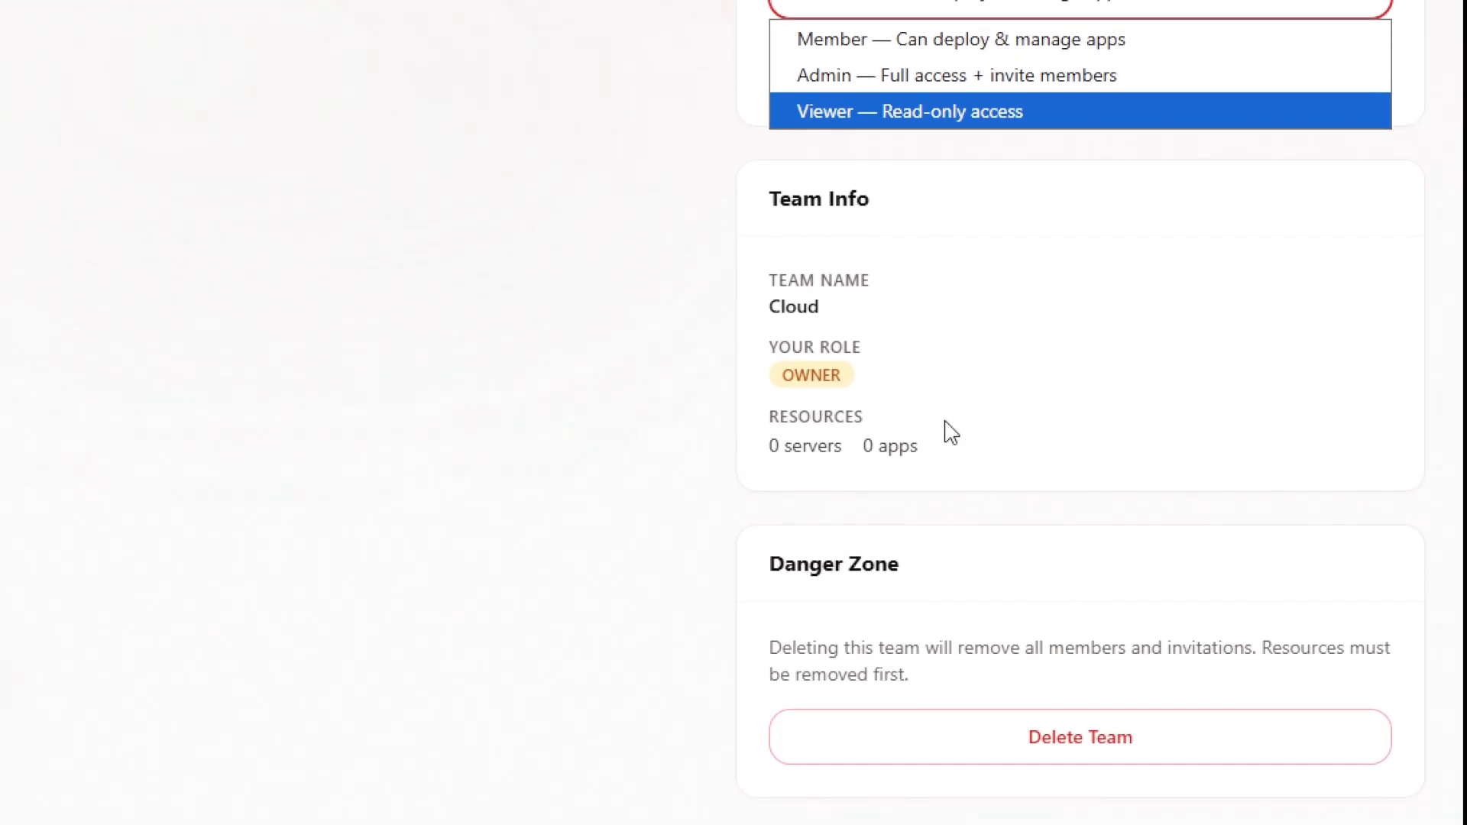
click(946, 426)
click(1195, 503)
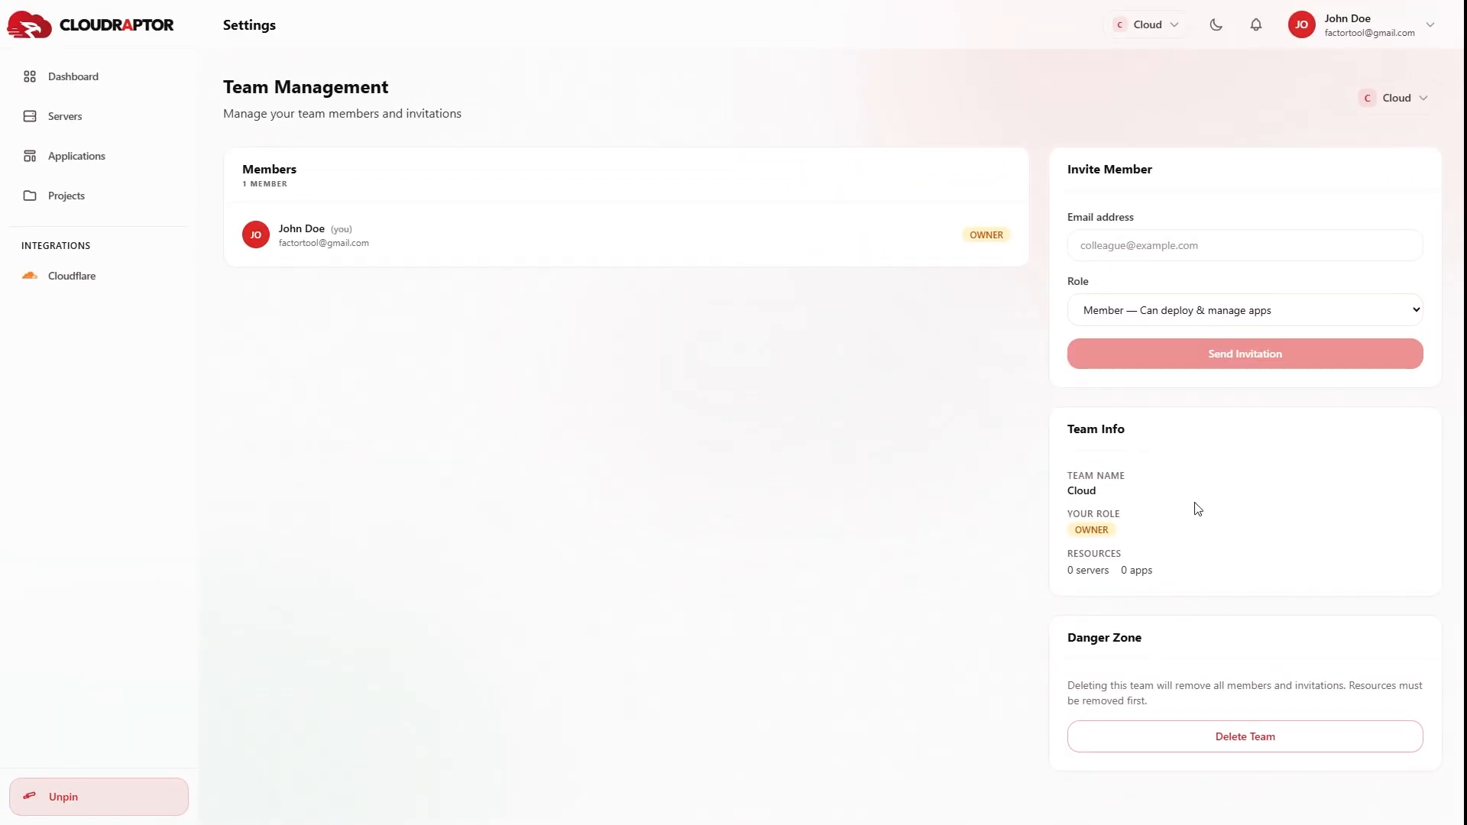
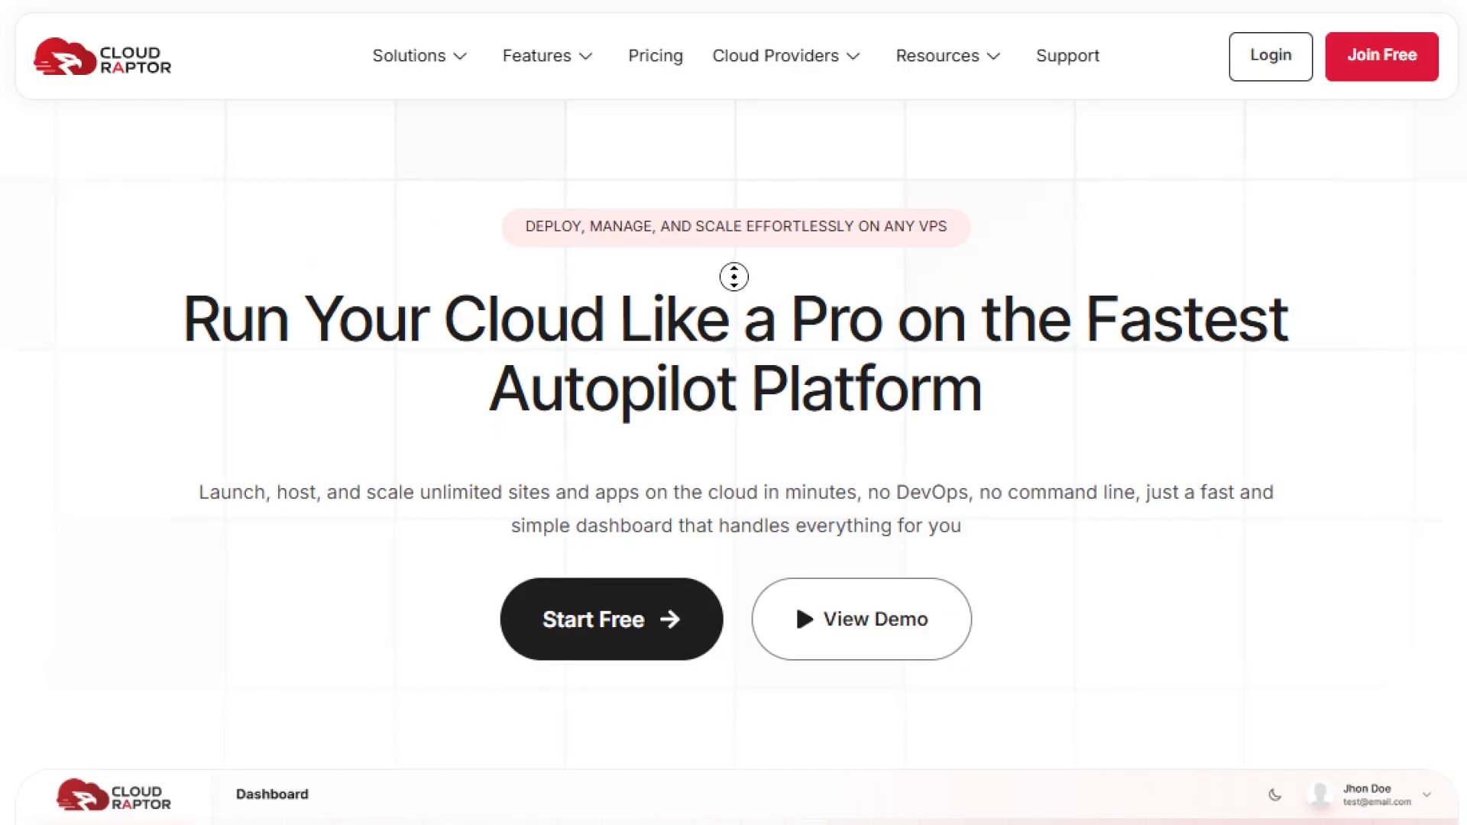
Step: Look over the CloudRaptor marketing homepage, from its introduction to the dashboard preview
scroll(734, 276, down, 2)
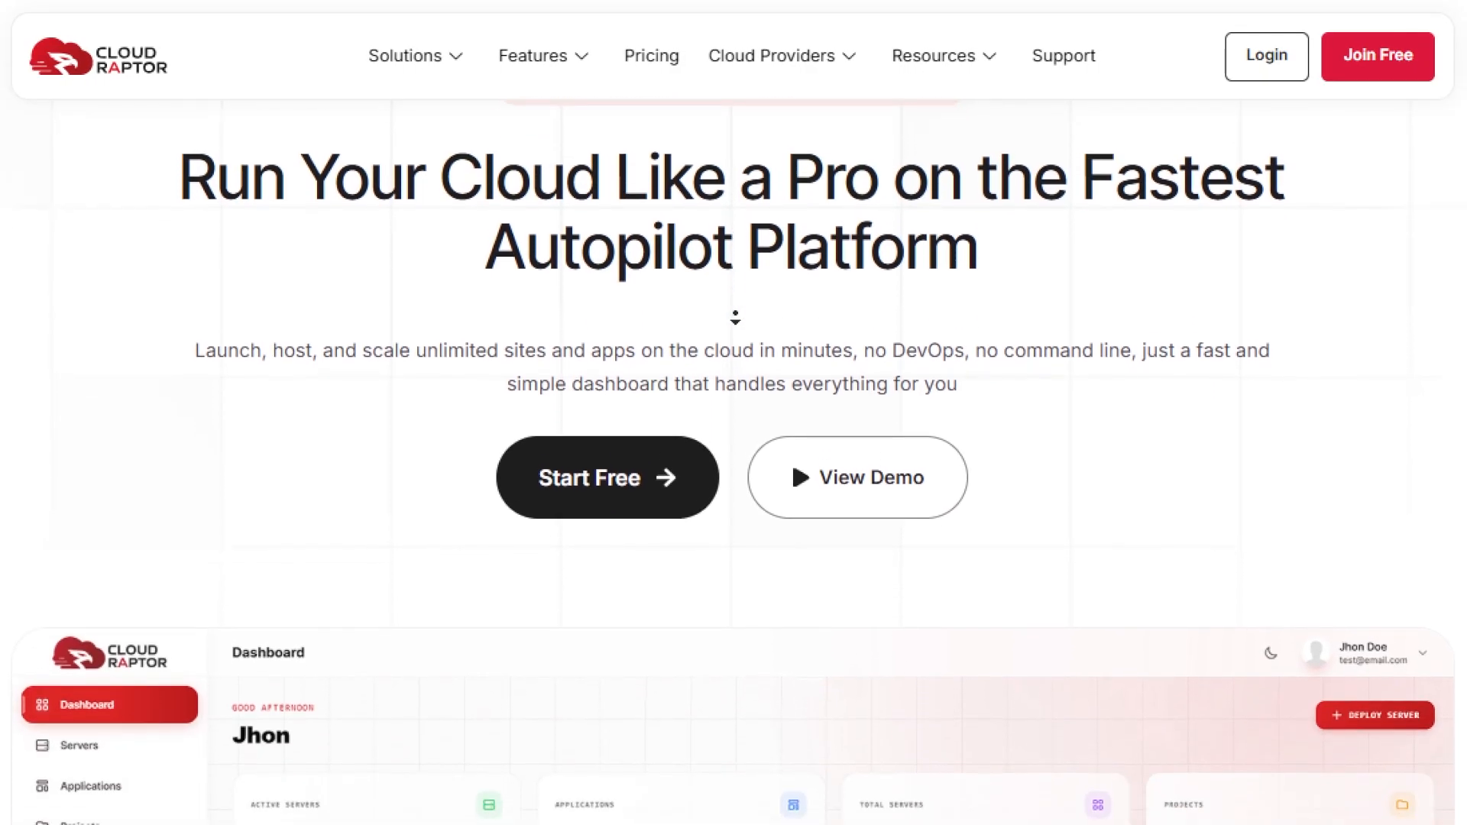
scroll(735, 317, down, 3)
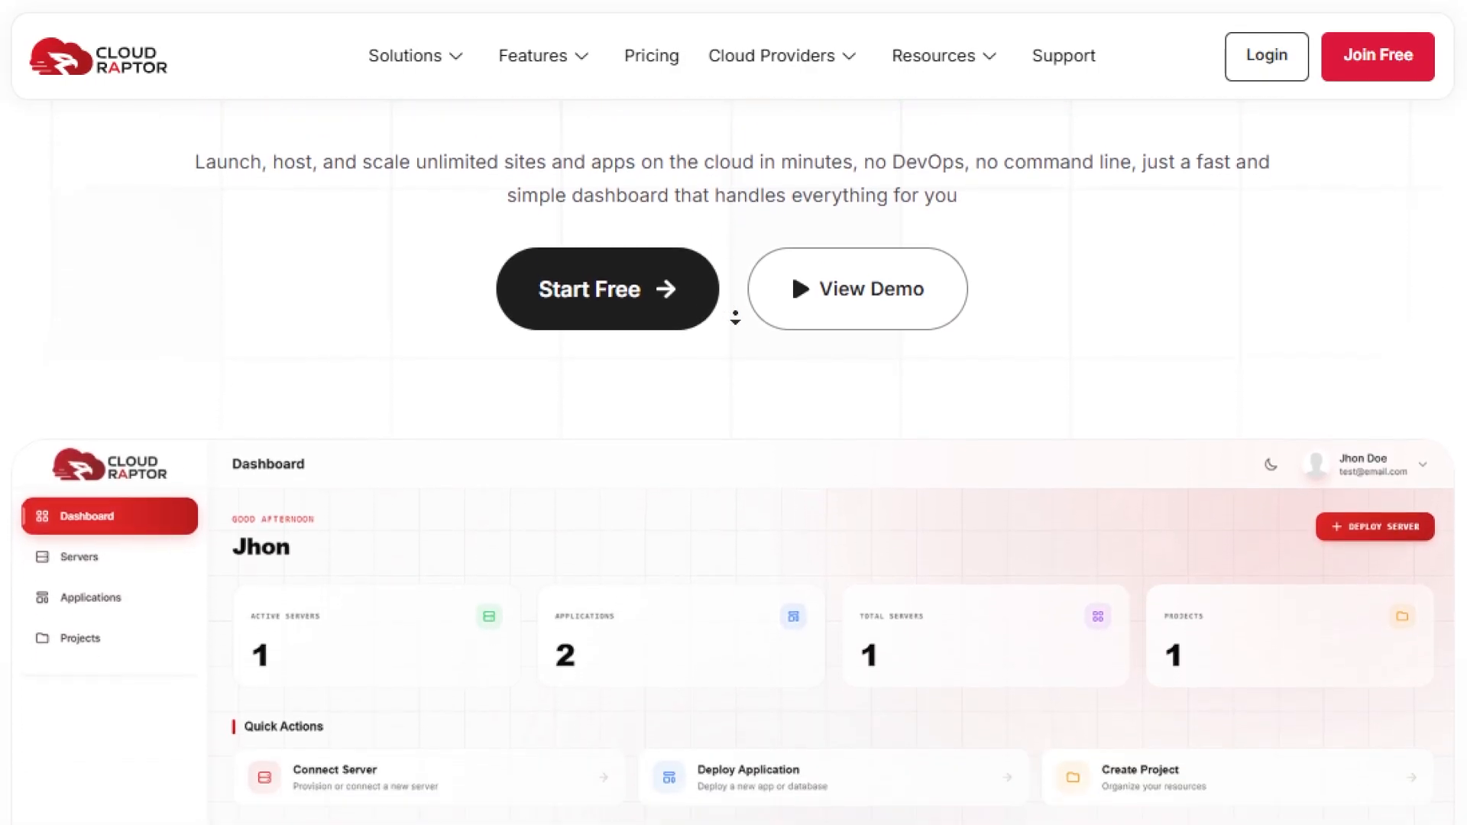
scroll(735, 317, down, 3)
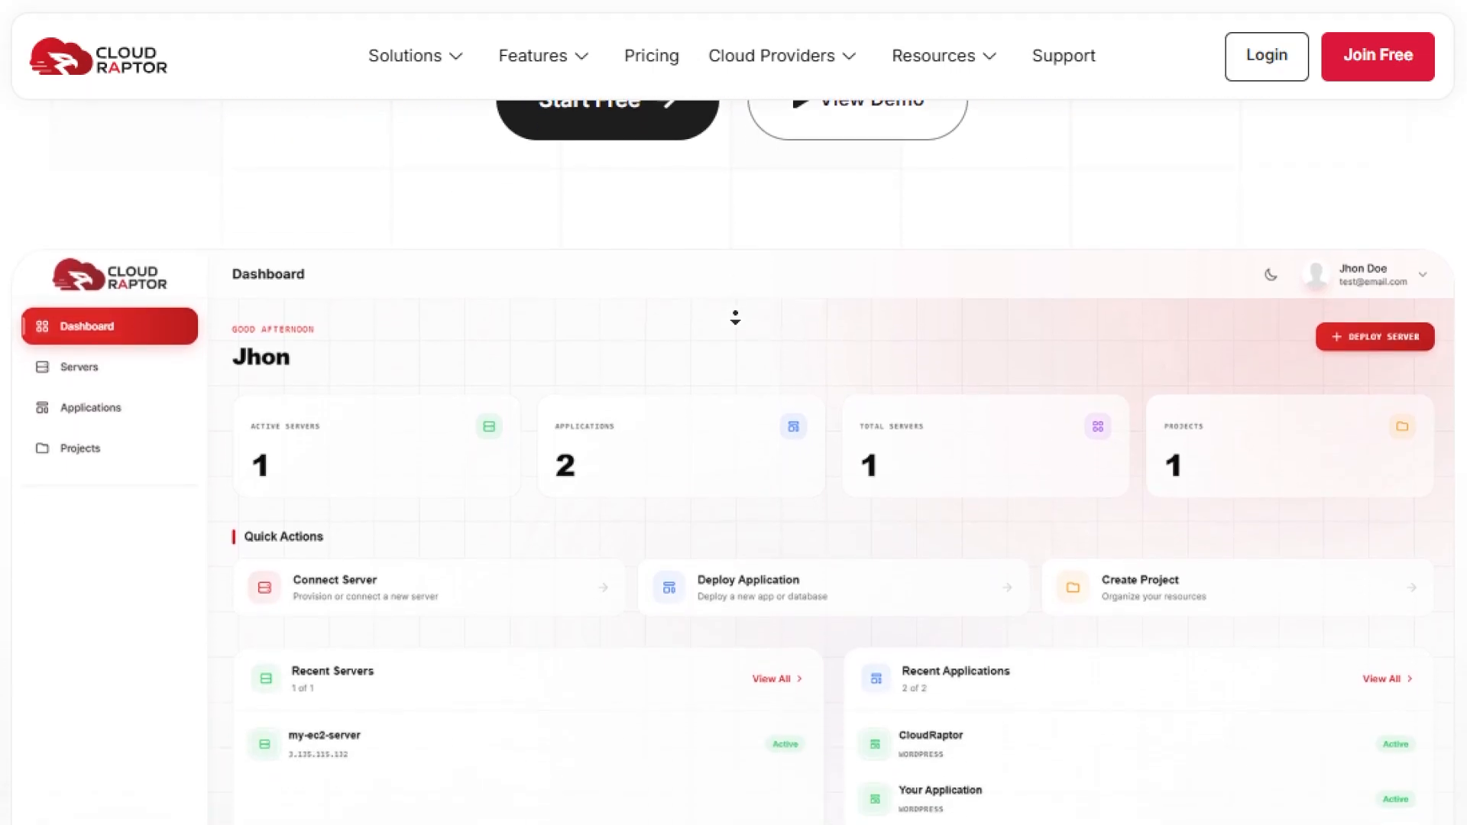
scroll(735, 317, down, 3)
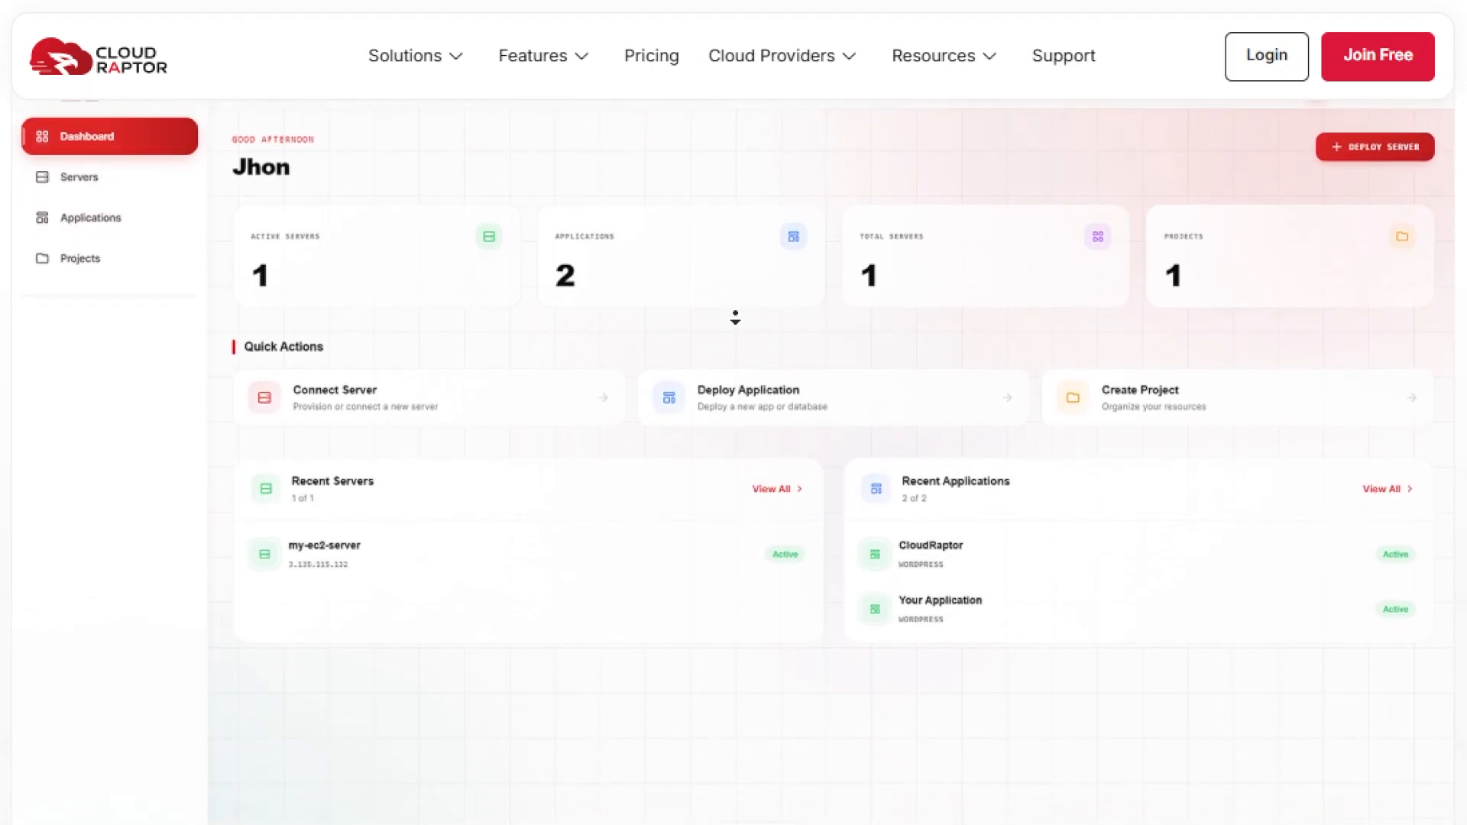
Step: Examine the homepage's supported cloud providers under Freedom to Host Anywhere and the Performance feature cards
scroll(735, 317, down, 3)
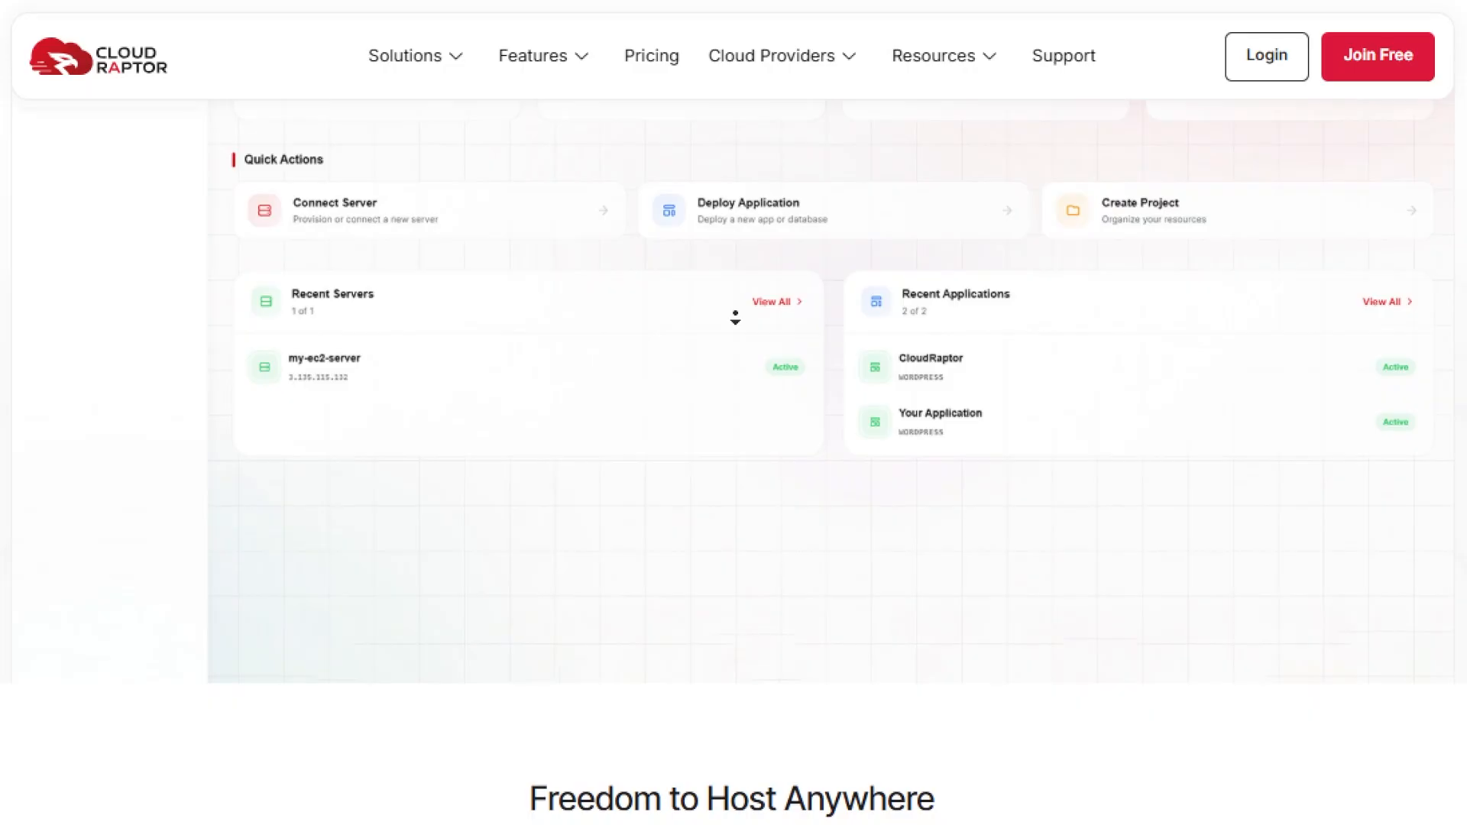
scroll(736, 317, down, 3)
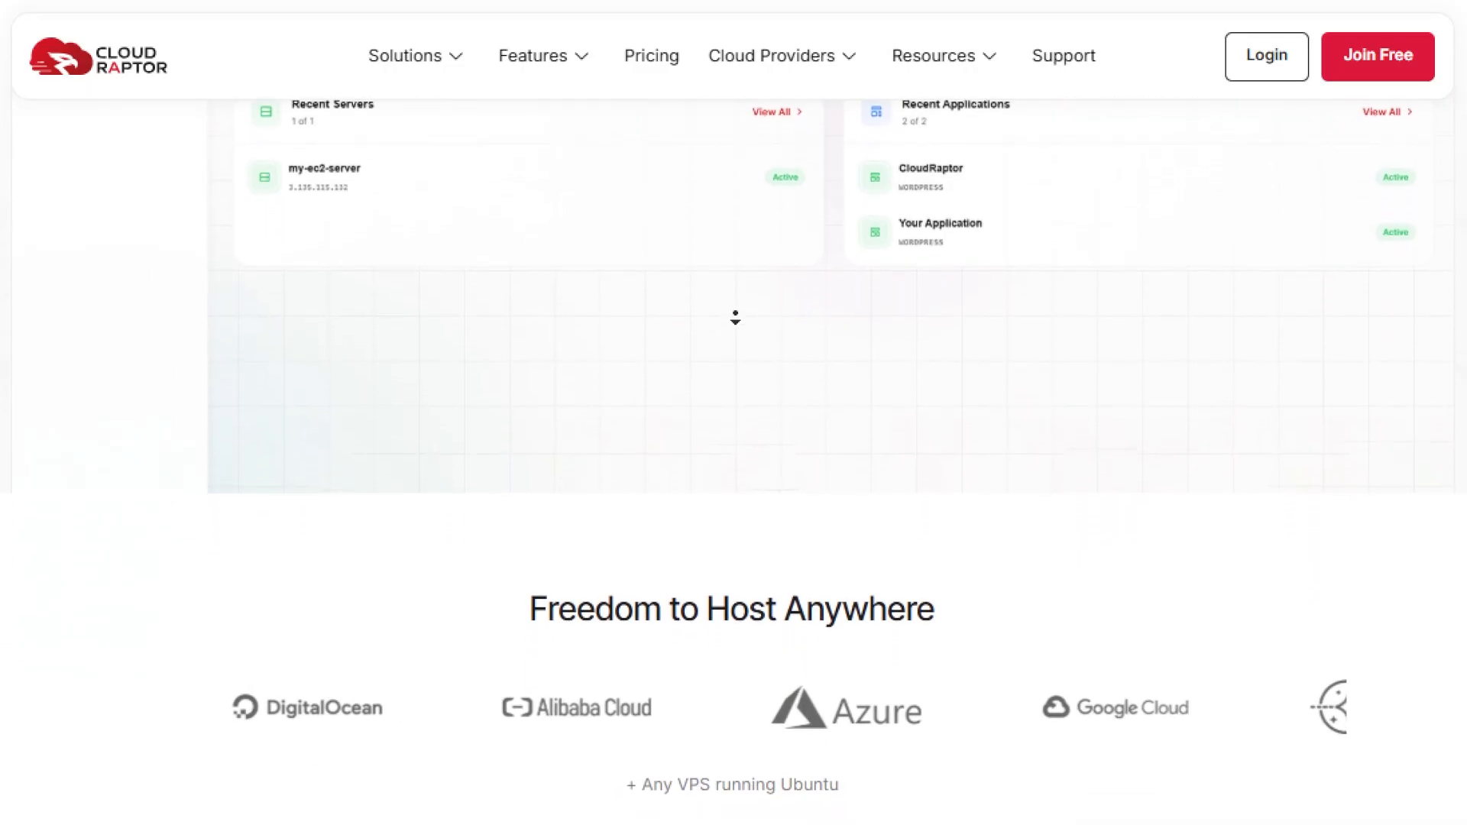
scroll(735, 317, down, 2)
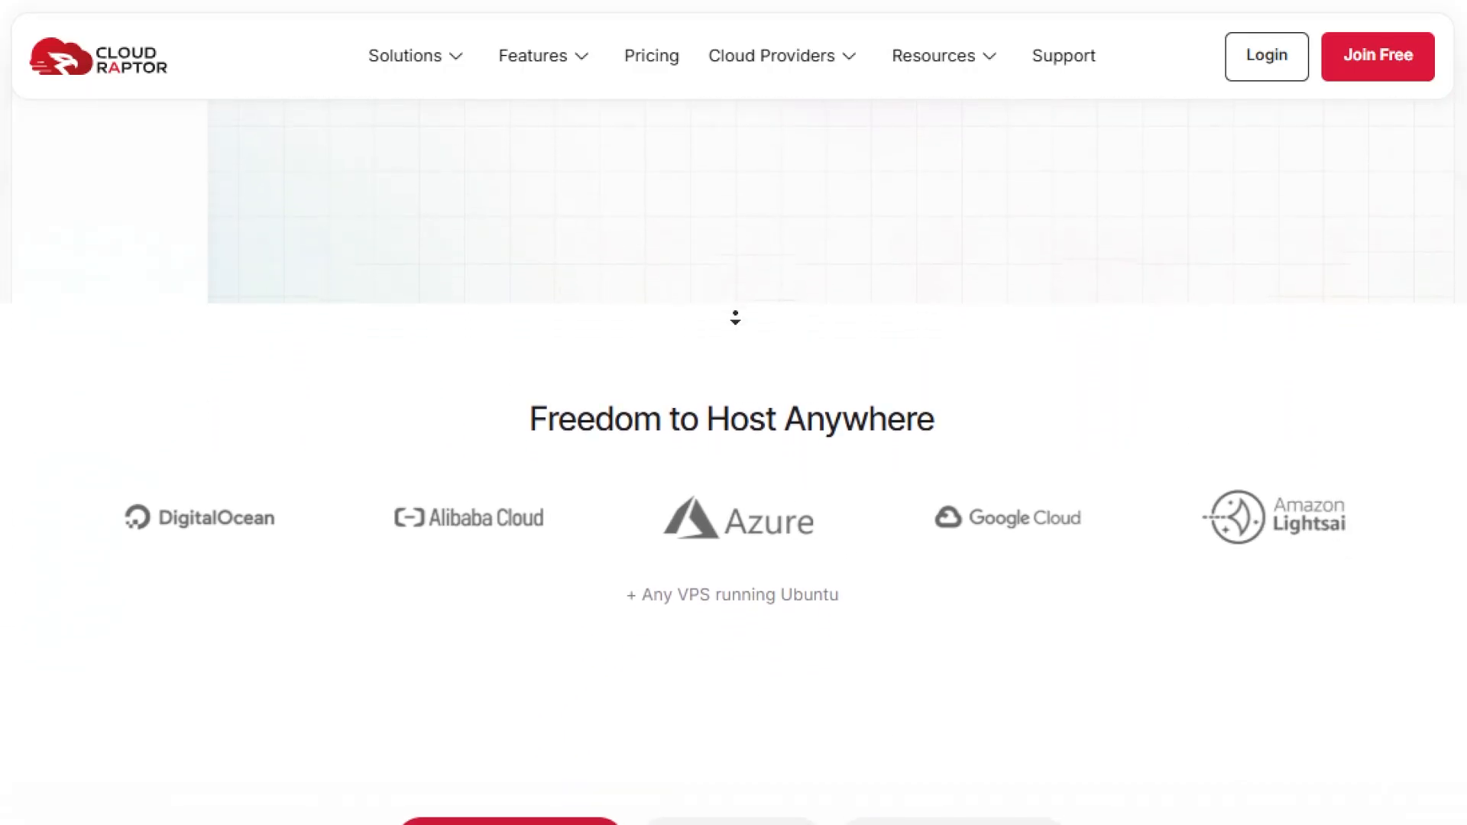
scroll(735, 317, down, 3)
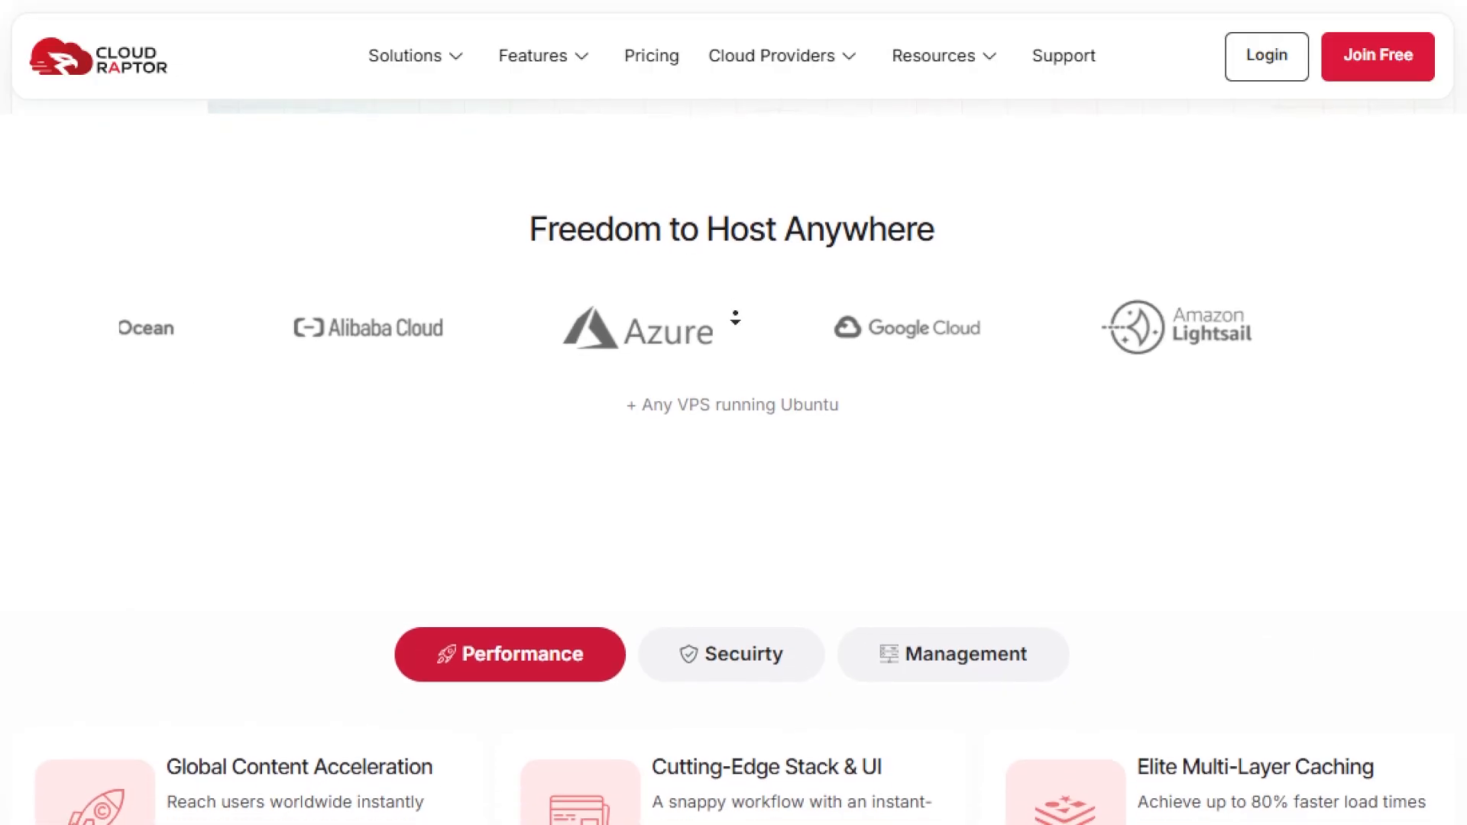
scroll(735, 318, down, 3)
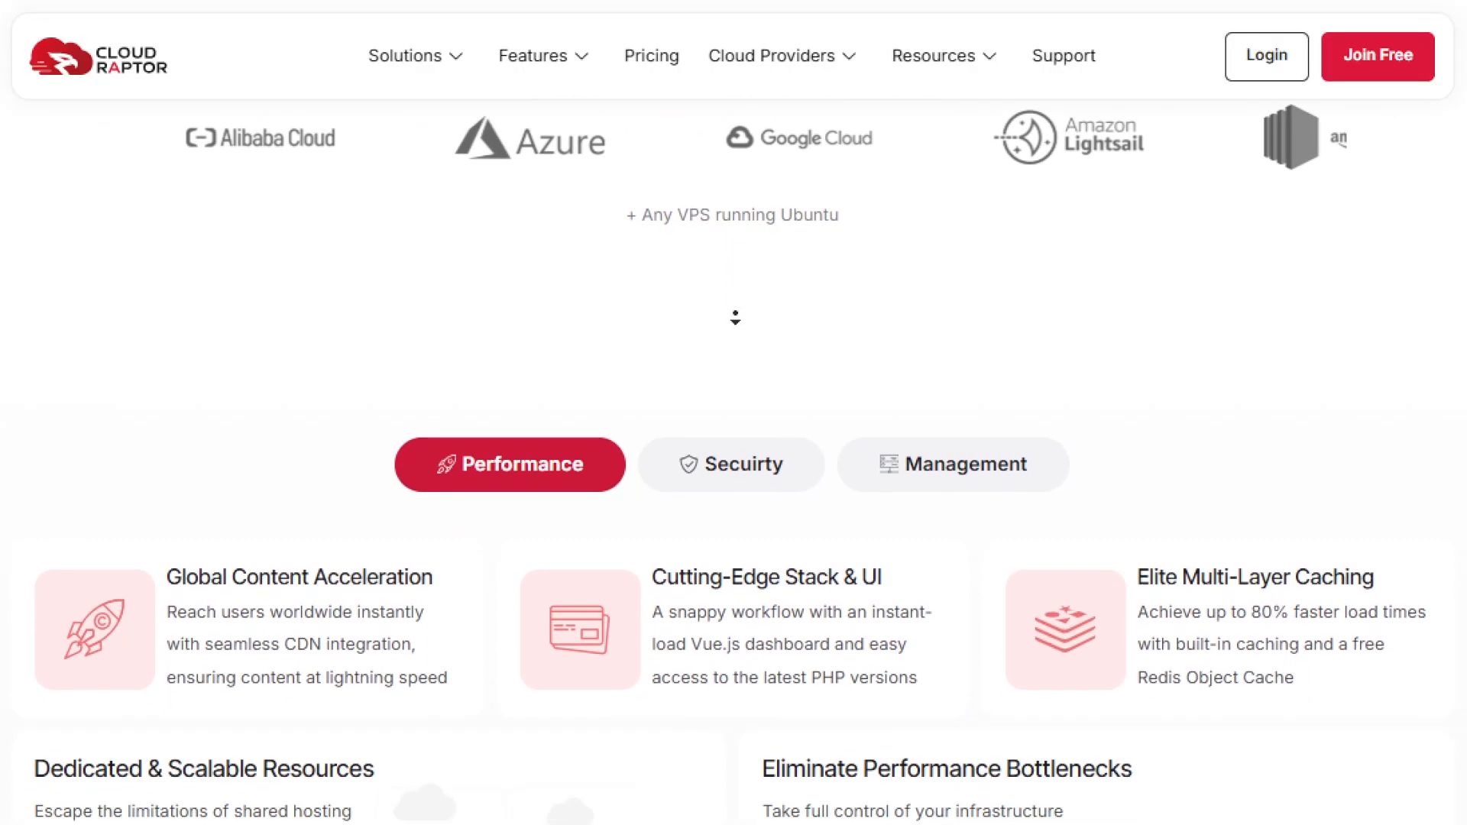
scroll(735, 317, down, 3)
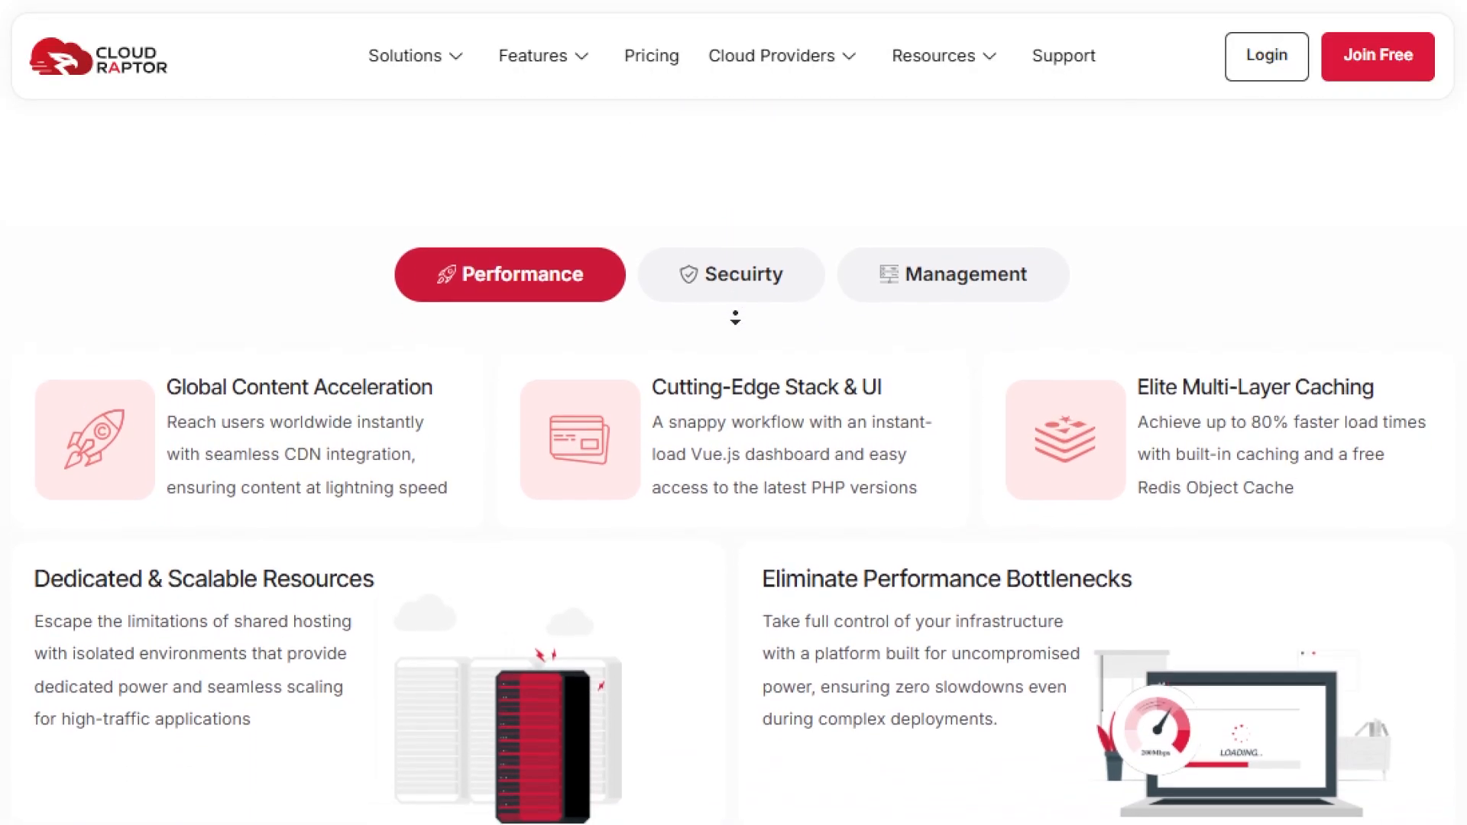
scroll(735, 317, down, 3)
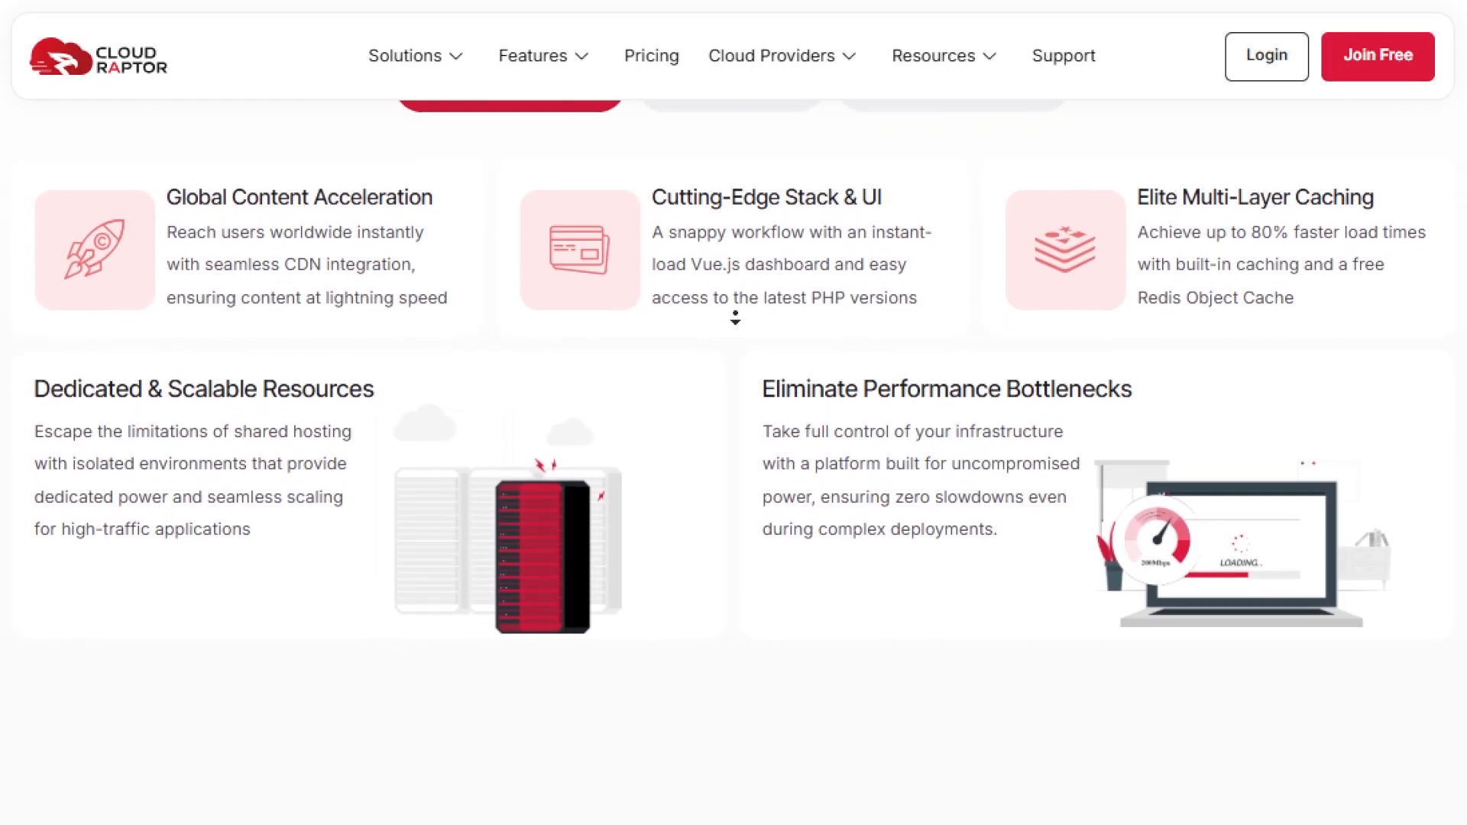
Step: Review the homepage sections on the apps that can be hosted and managed and on the platform's tech stack
scroll(735, 317, down, 3)
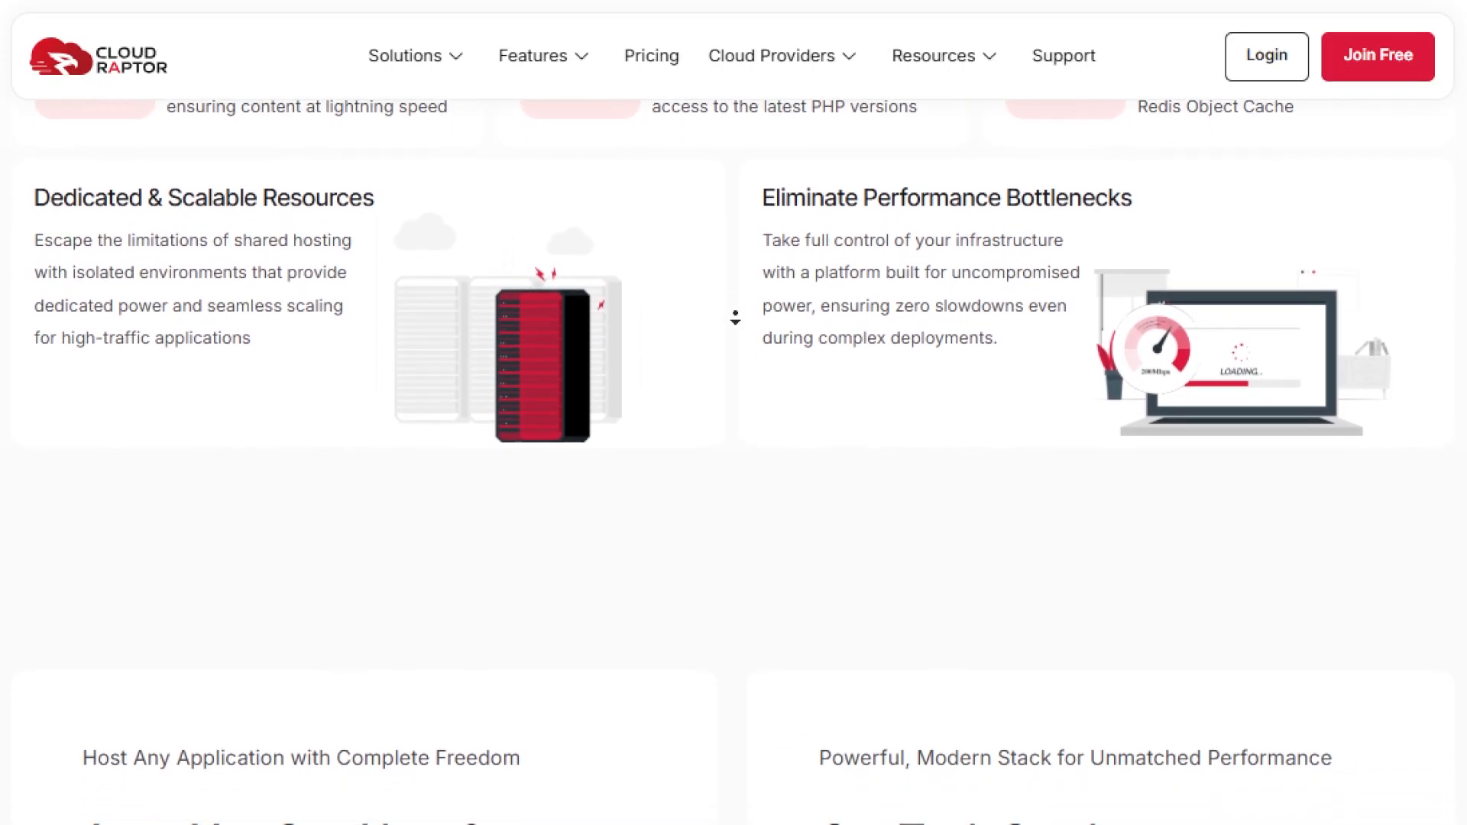
scroll(735, 317, down, 3)
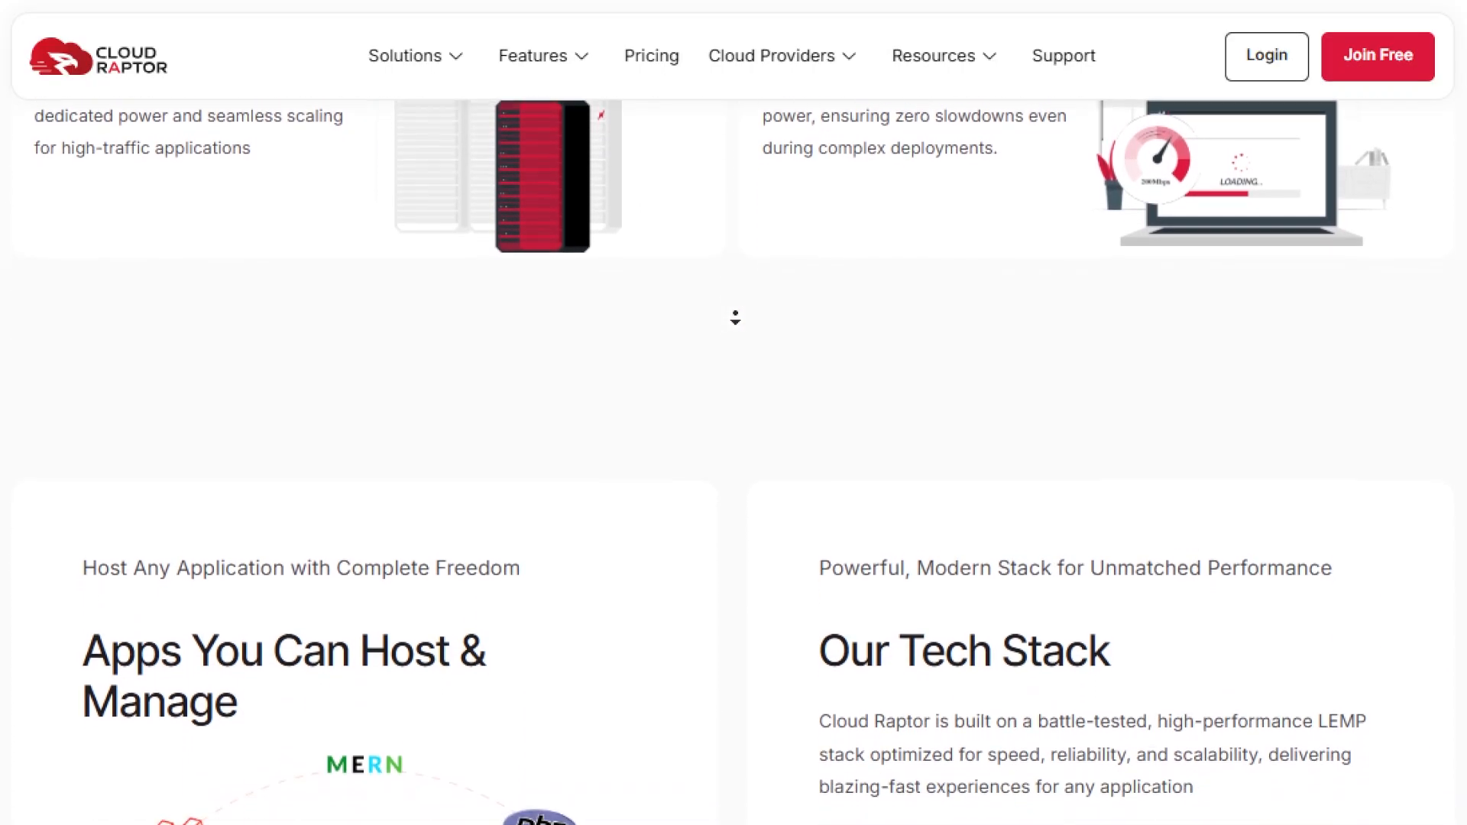
scroll(735, 317, down, 3)
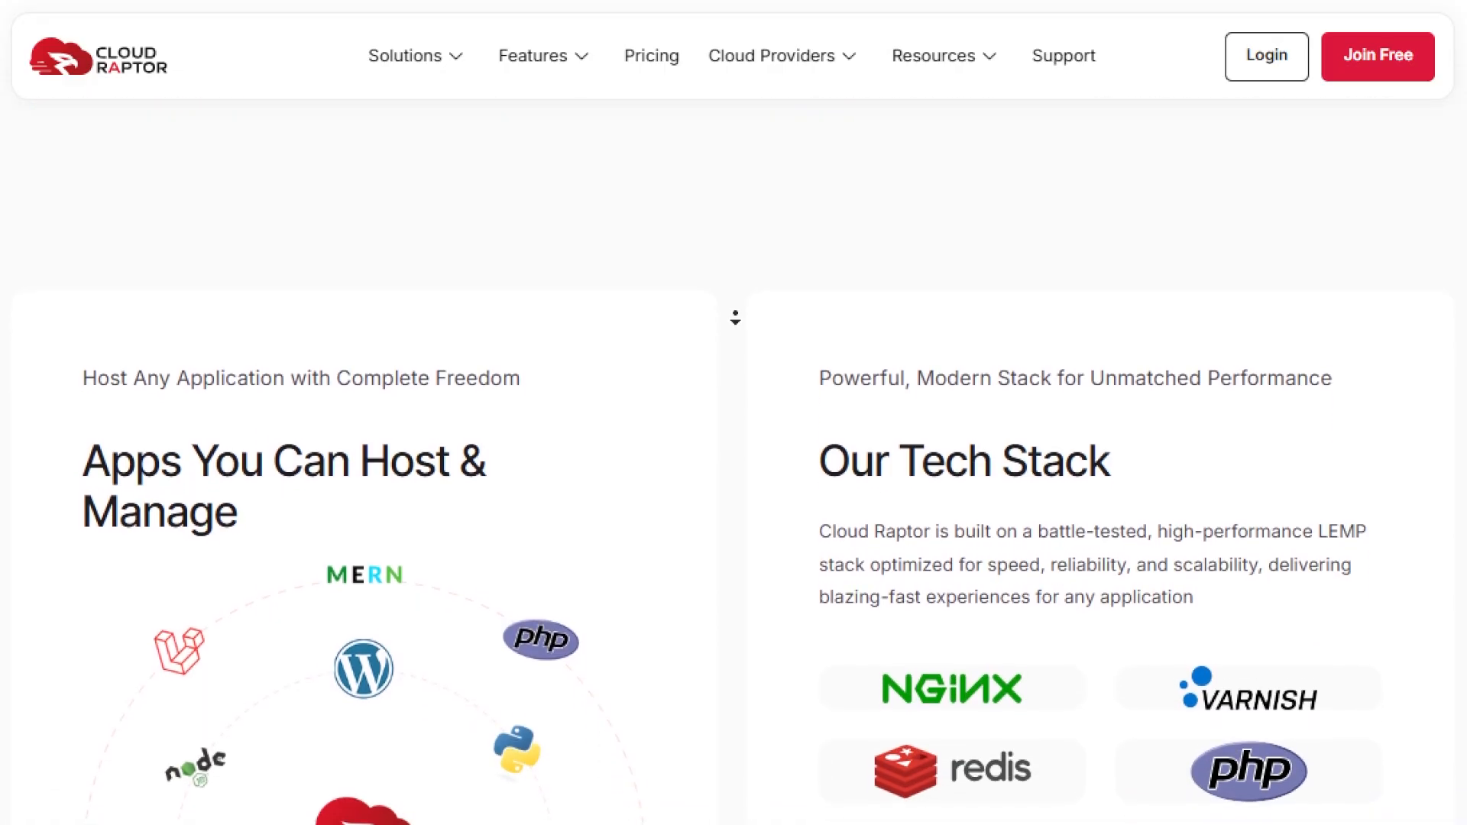
scroll(735, 318, down, 3)
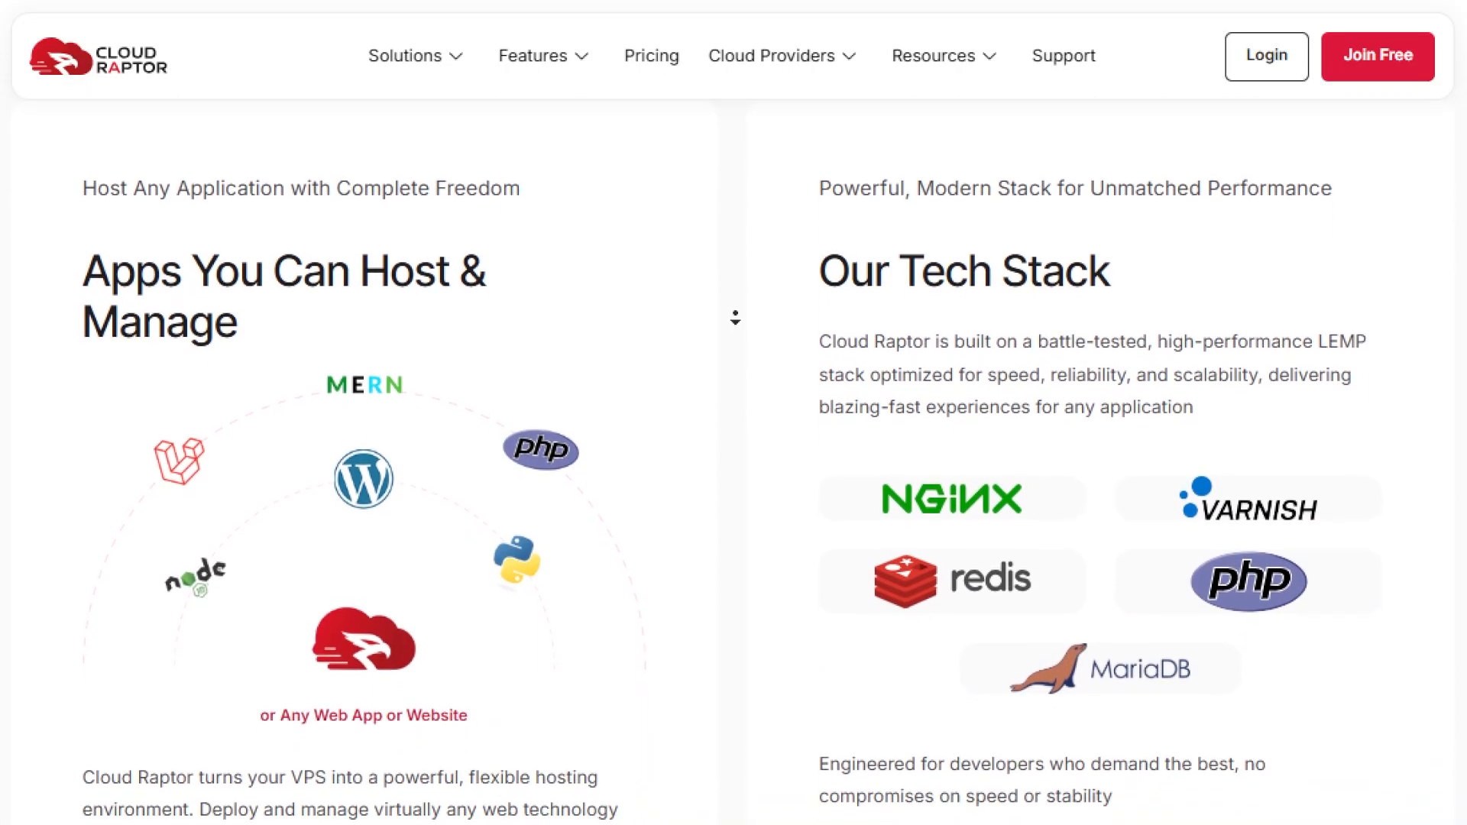
scroll(735, 317, down, 3)
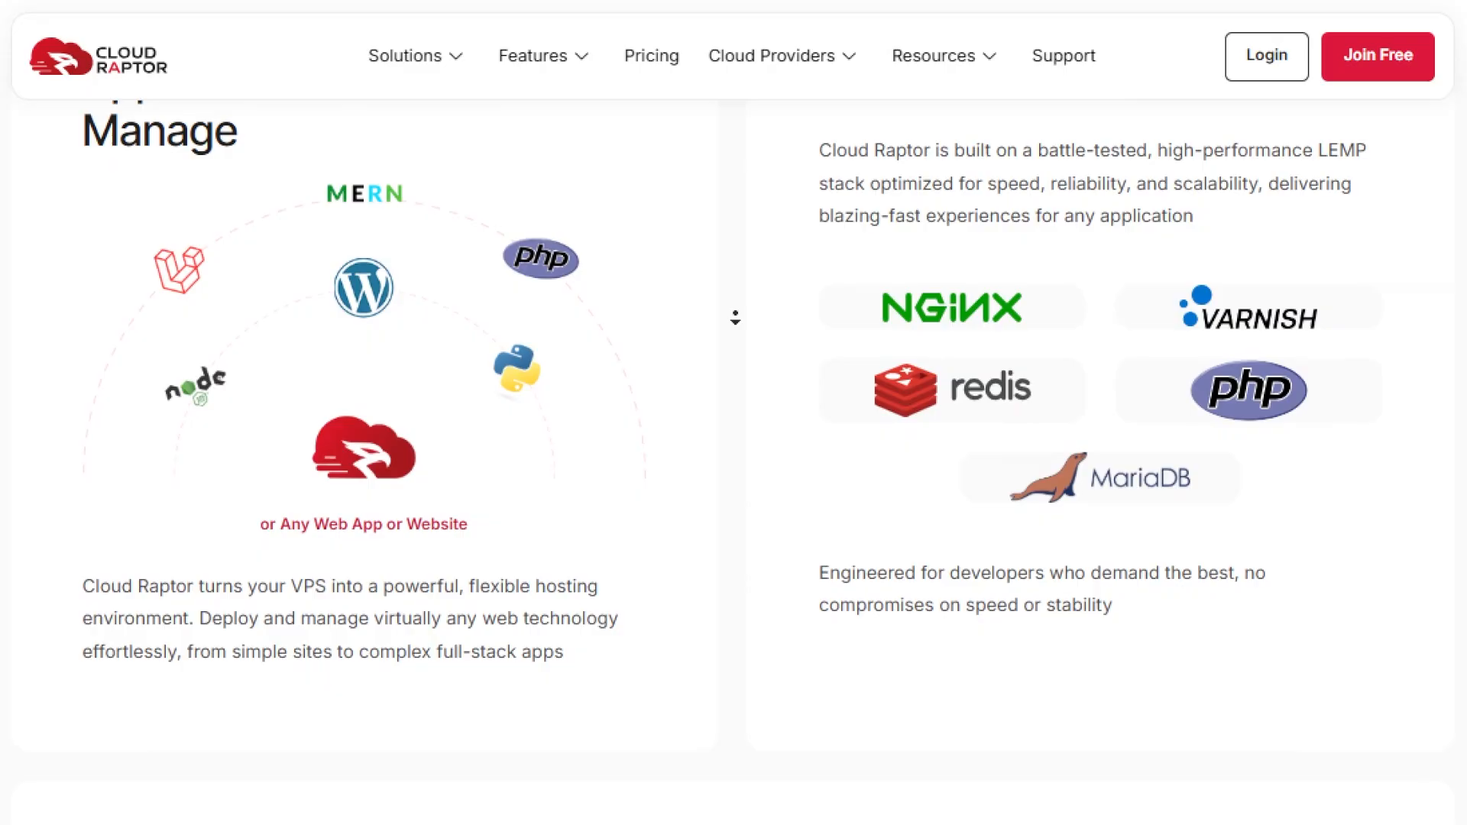
scroll(736, 317, down, 3)
click(741, 326)
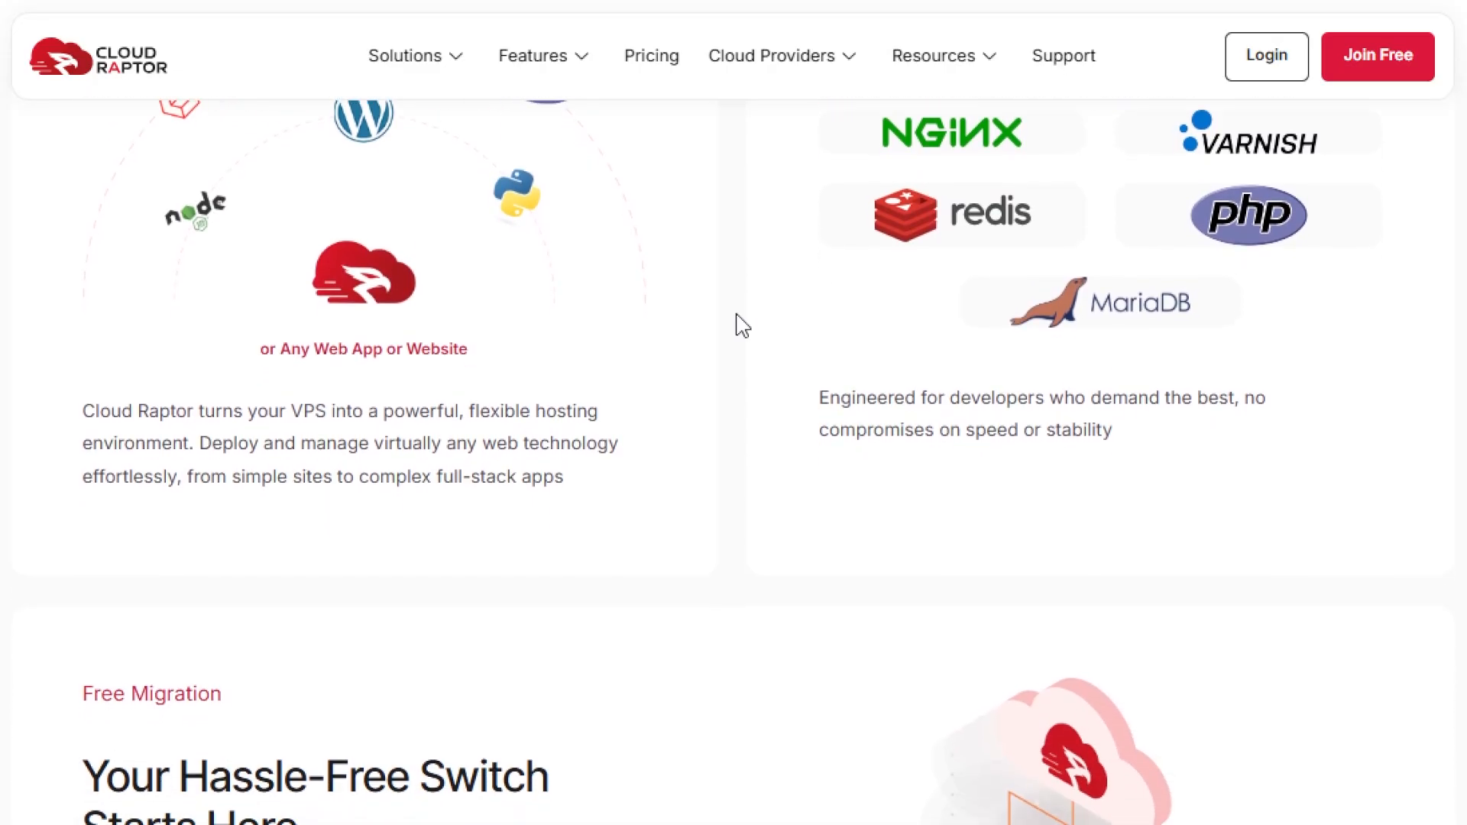
Step: Look over the free migration offer and compare the yearly Starter, Growth and Scale plans with the free tier
scroll(737, 366, down, 6)
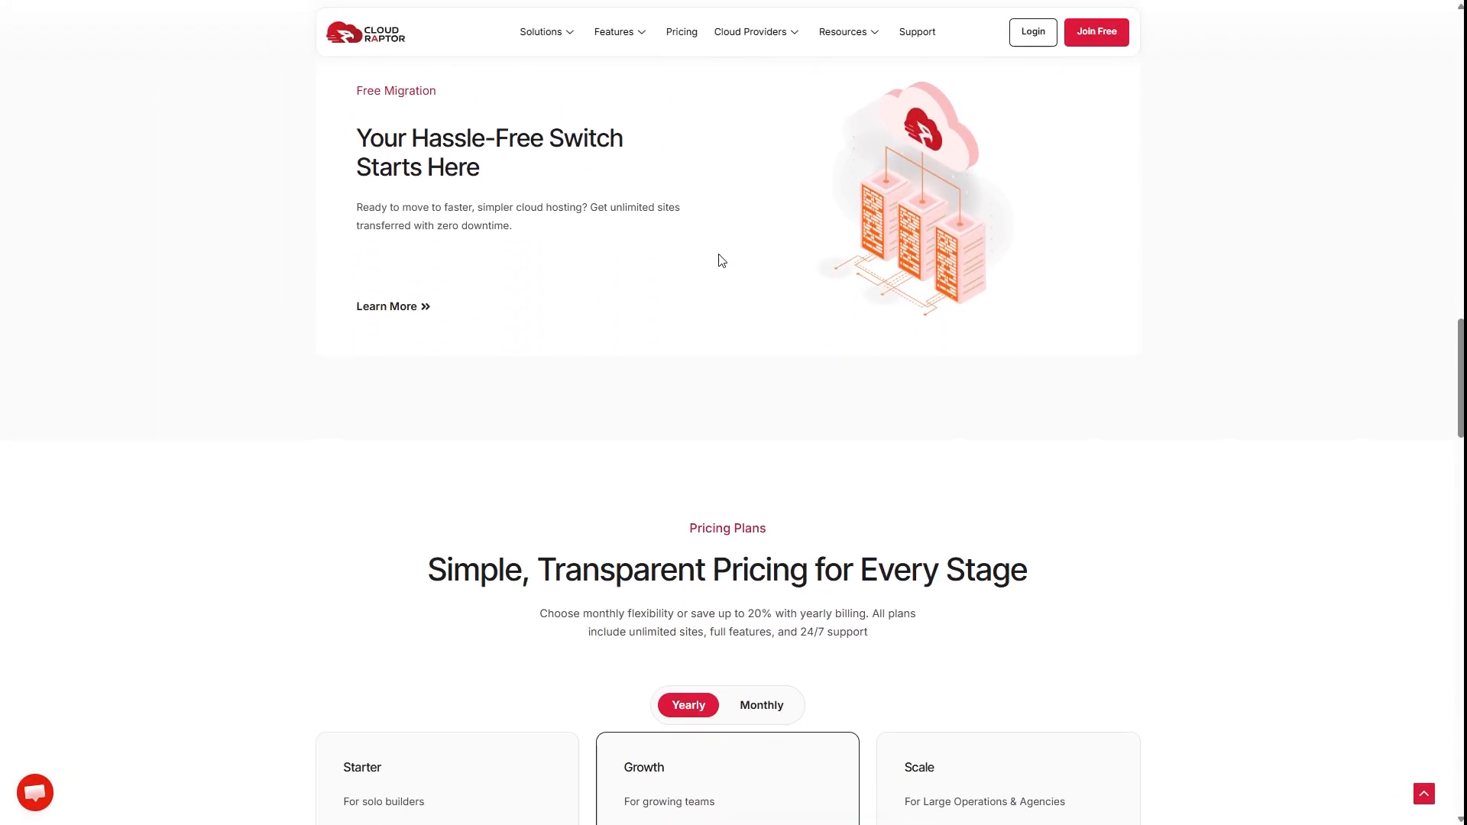
scroll(739, 384, down, 3)
scroll(739, 386, down, 6)
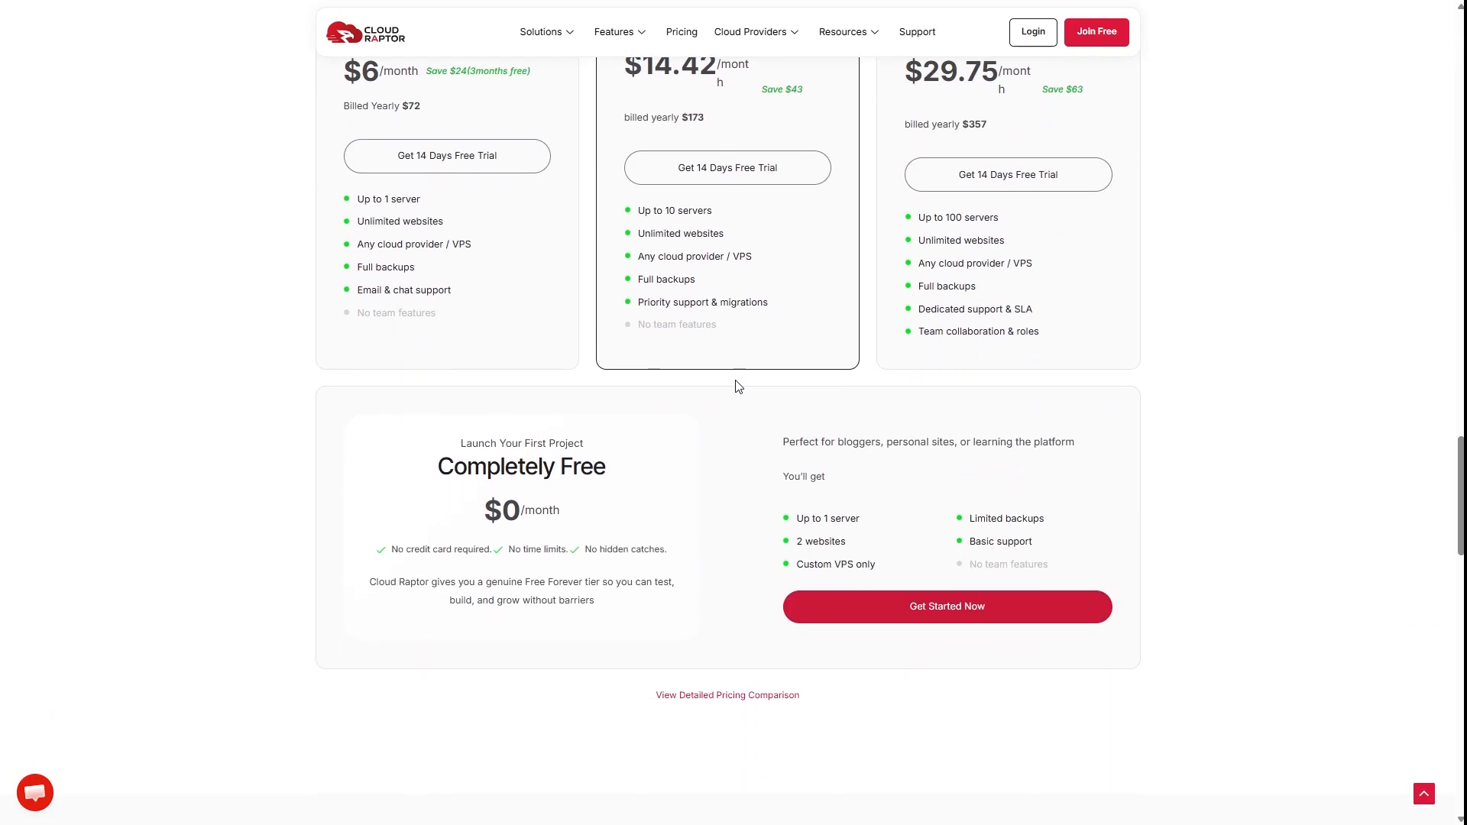